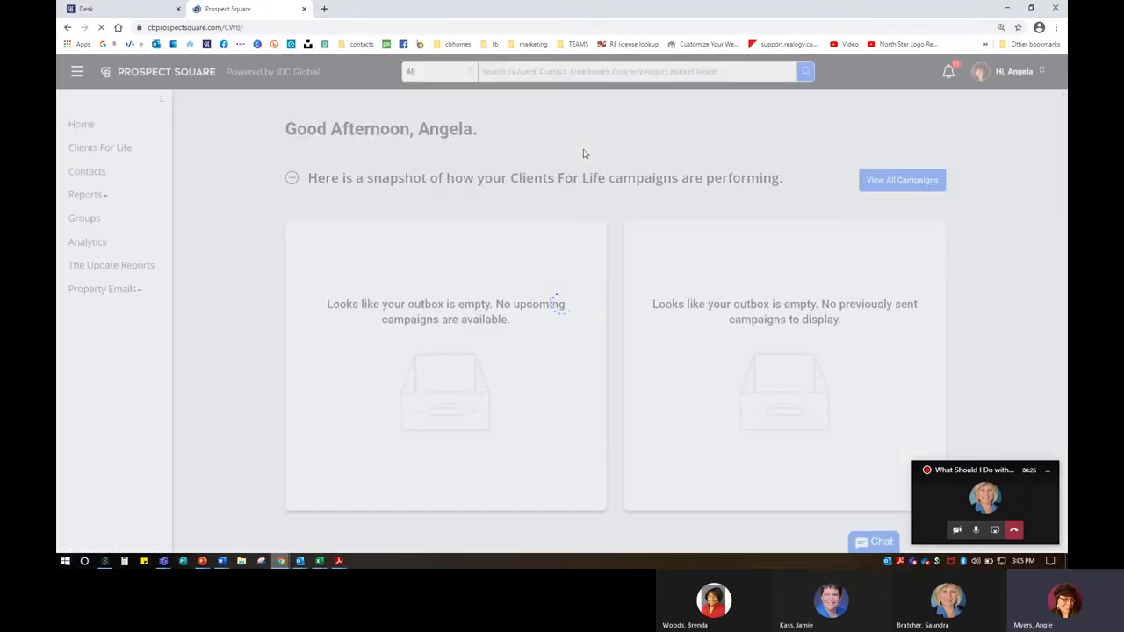
Step: Open the agent's InTouch site in a new tab and bring the county Area Report links into view
click(325, 8)
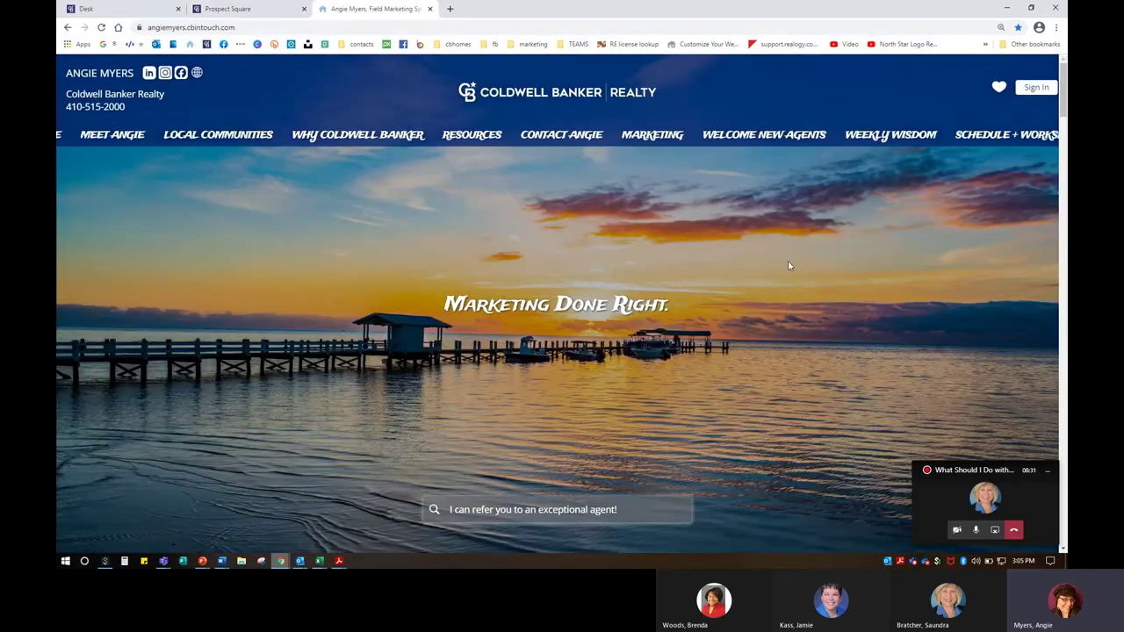
scroll(702, 350, down, 20)
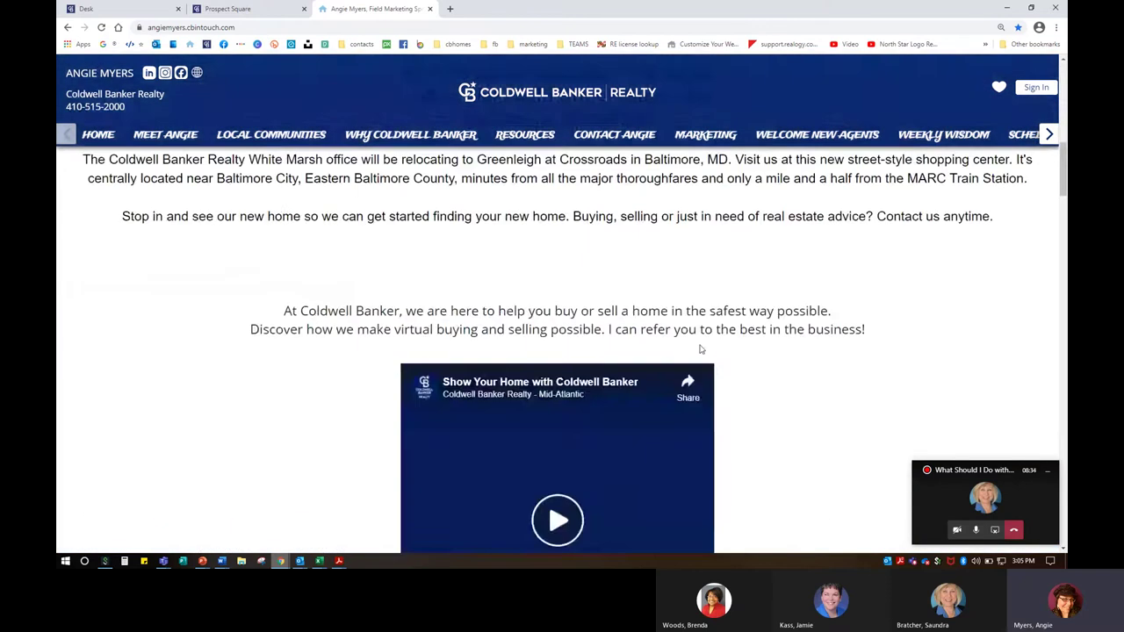
scroll(703, 345, down, 12)
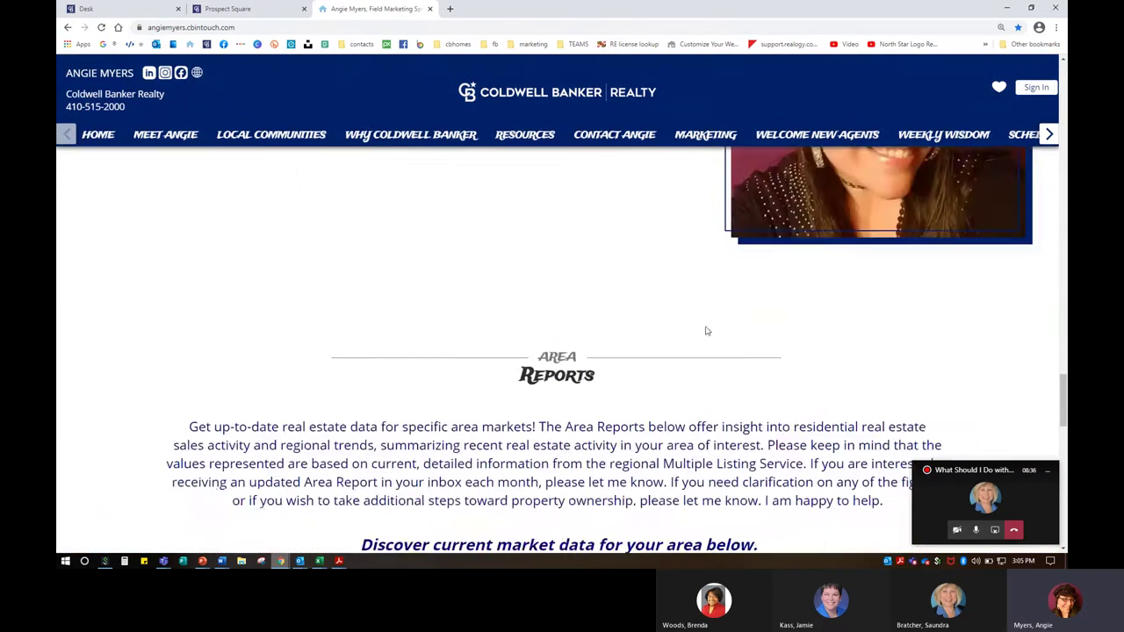
scroll(700, 328, up, 1)
scroll(700, 328, up, 2)
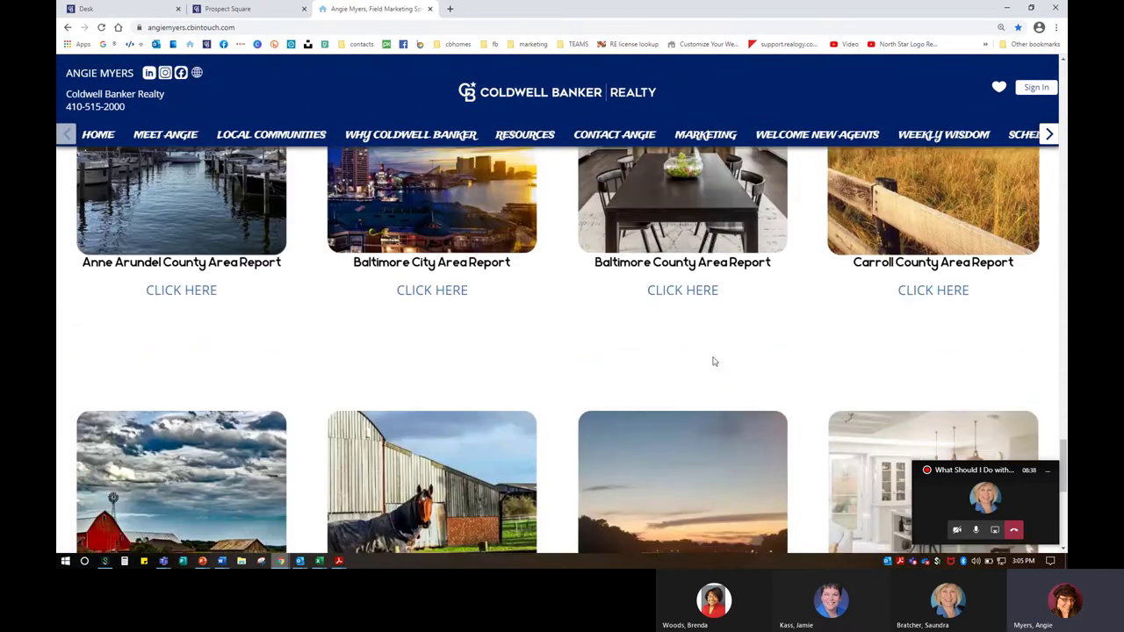
scroll(719, 359, up, 2)
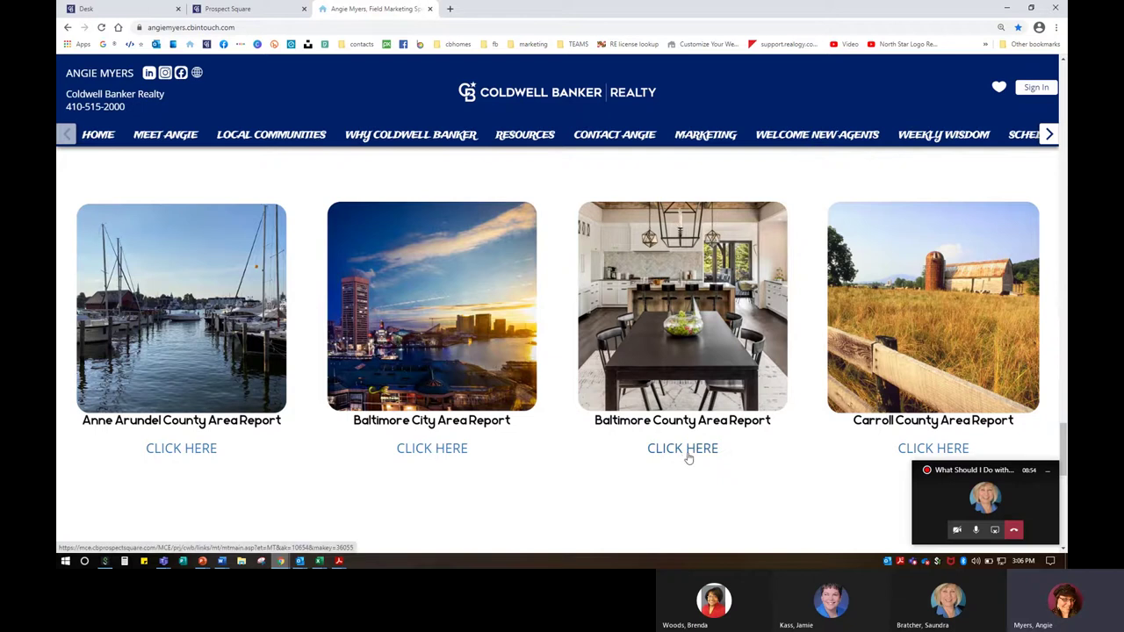
scroll(685, 456, down, 2)
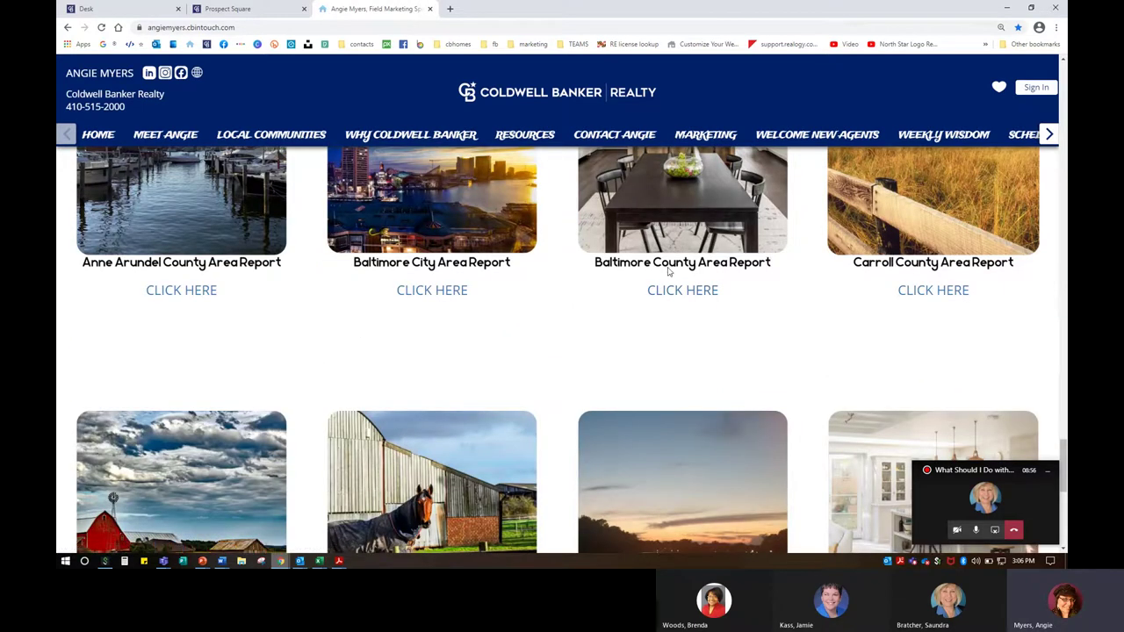
scroll(700, 350, down, 3)
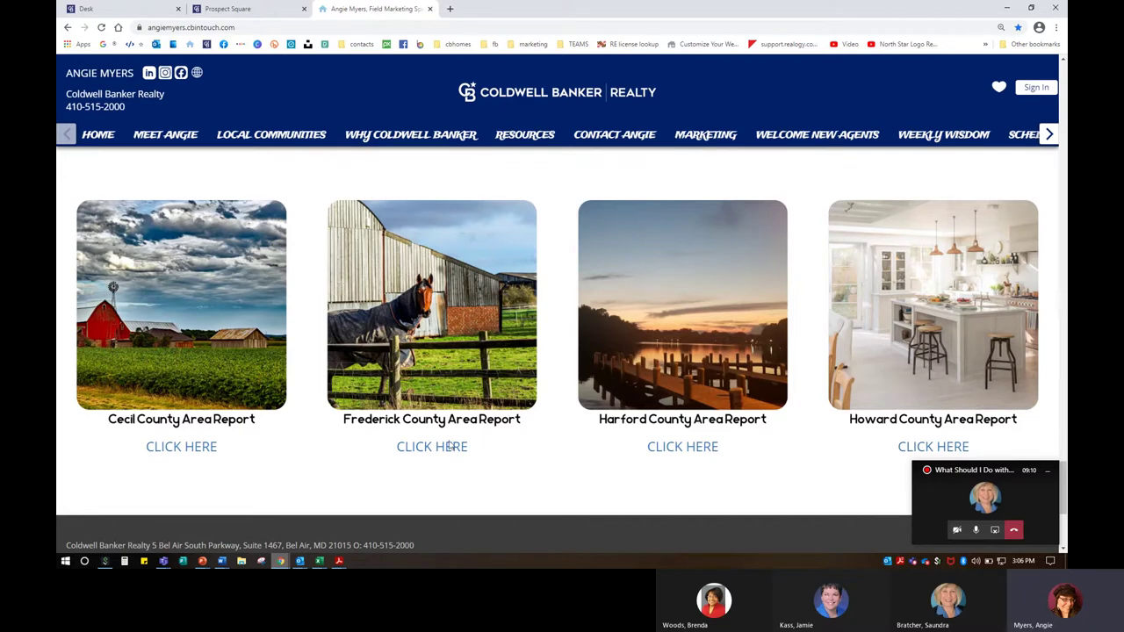
scroll(742, 432, up, 1)
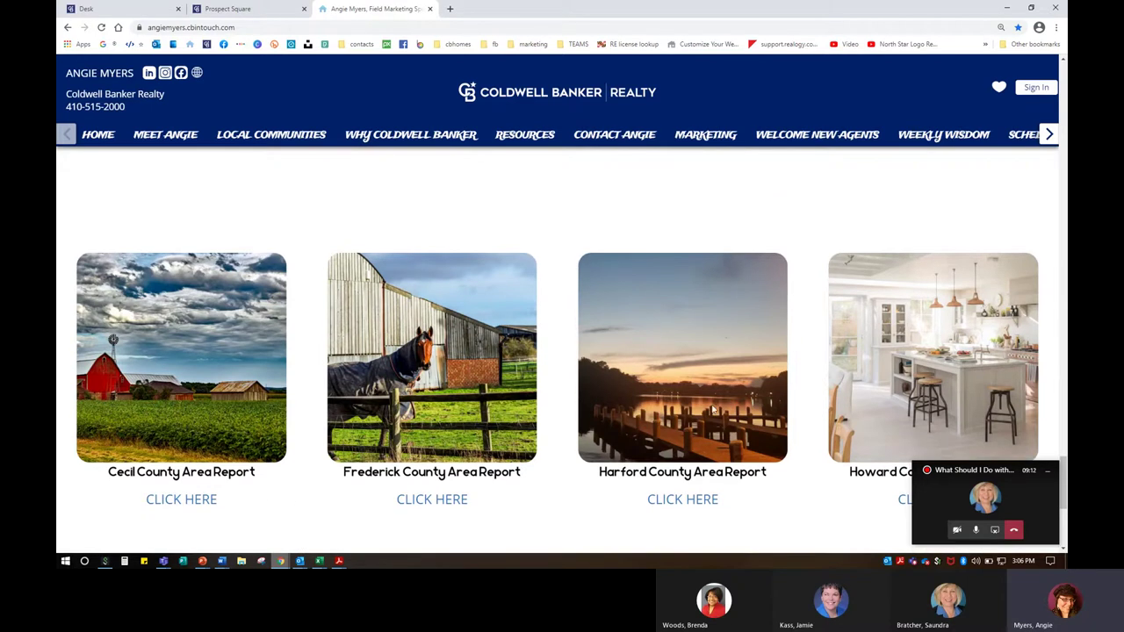
scroll(729, 402, up, 3)
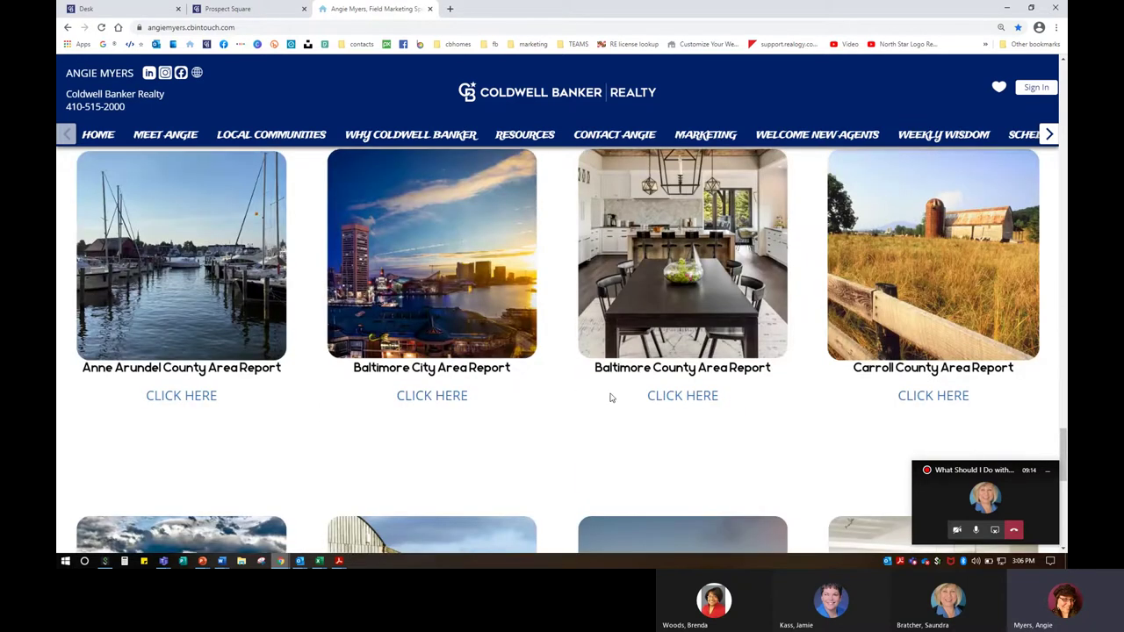
Step: Open and review the January 2021 Baltimore County Area Report, then return to the Prospect Square tab
click(708, 396)
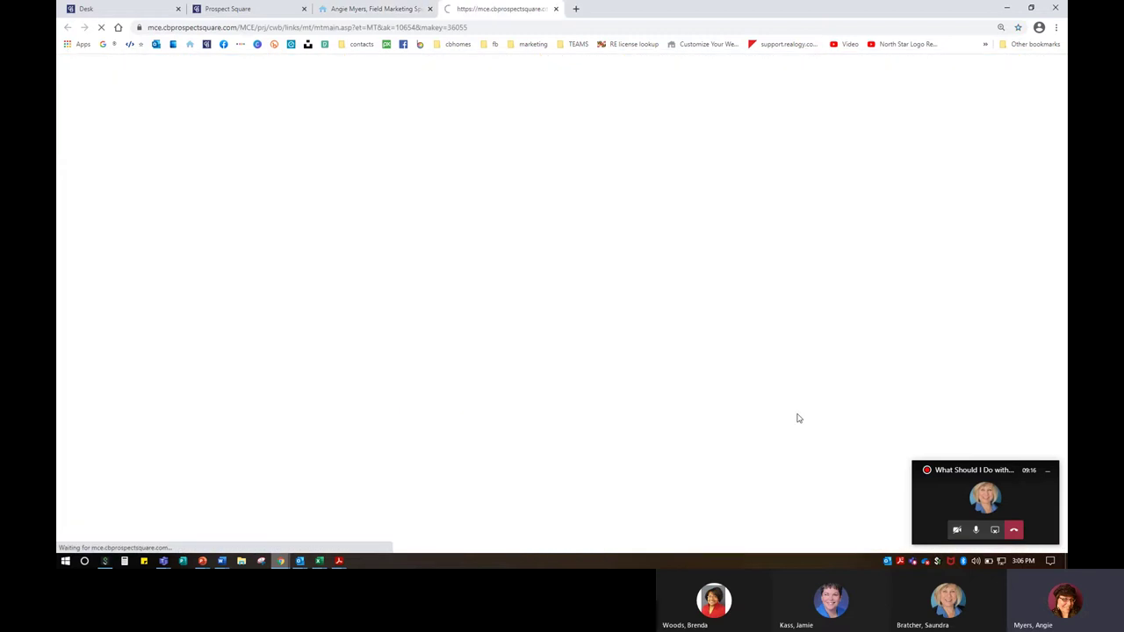
scroll(643, 414, down, 4)
scroll(643, 413, down, 5)
scroll(643, 414, up, 9)
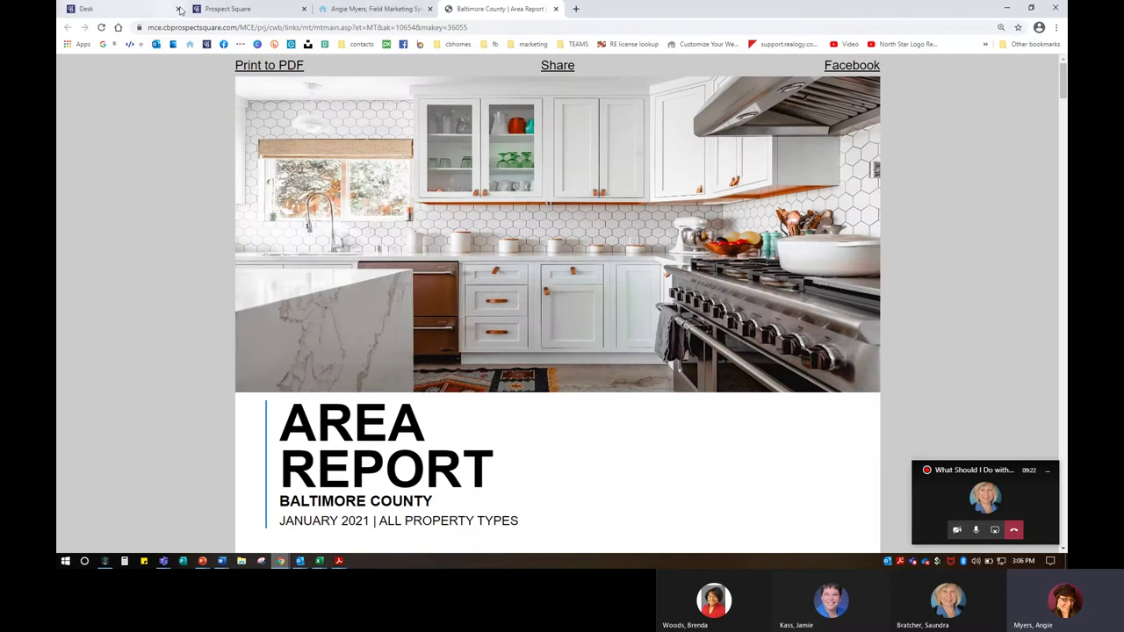
click(233, 8)
Step: Go to Reports > Area Report and open the Preview and Share list of 1,249 areas
click(85, 8)
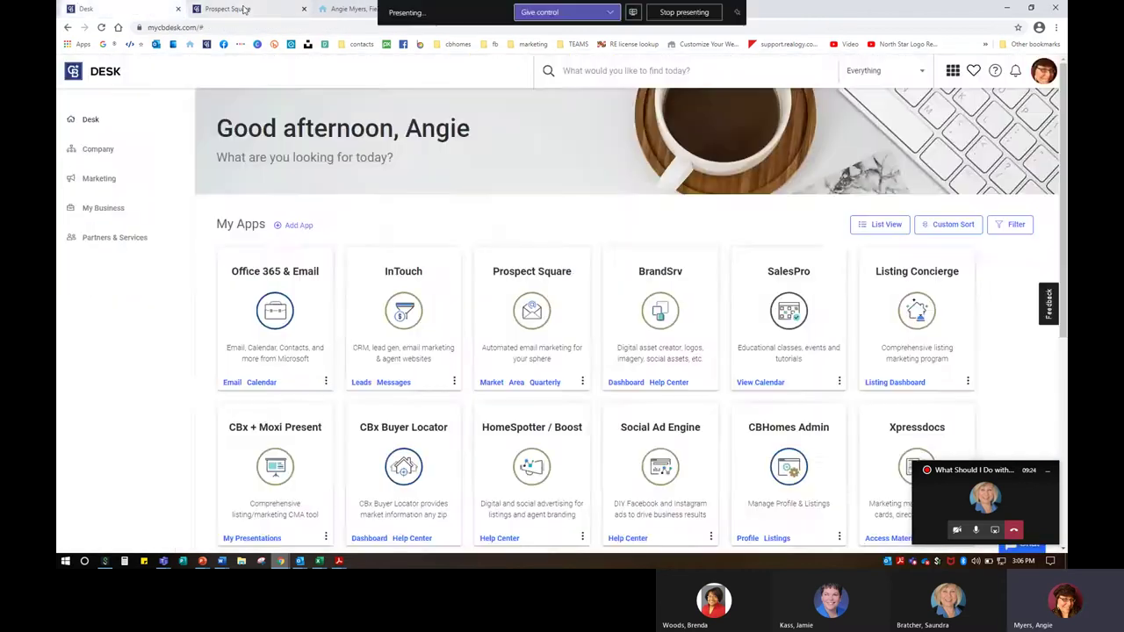
click(232, 9)
click(97, 195)
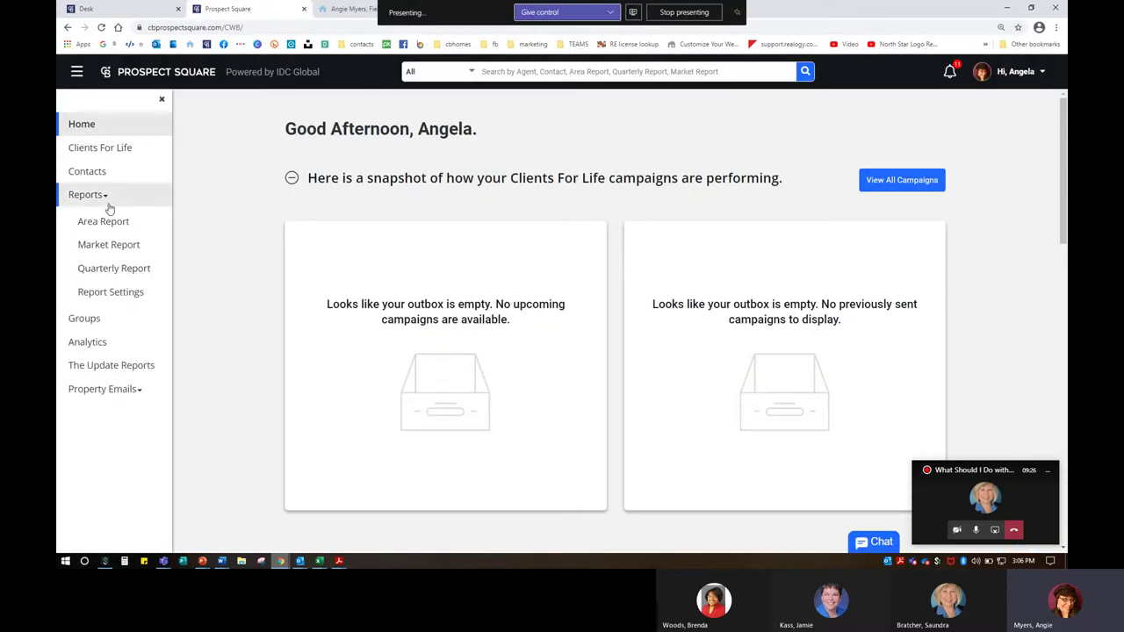
click(105, 230)
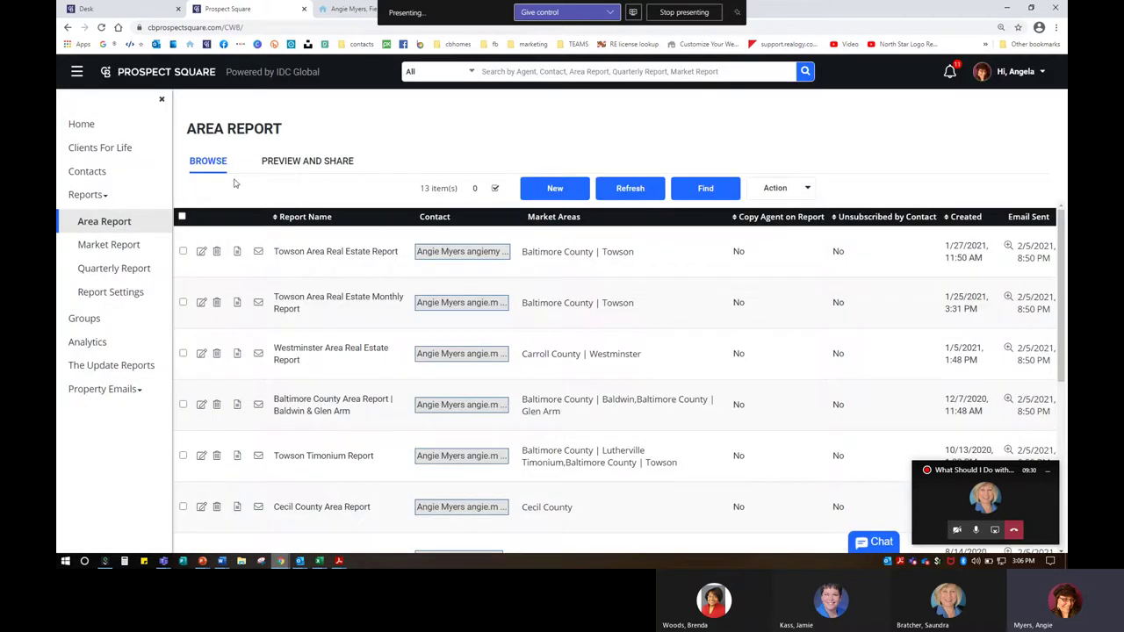
click(285, 166)
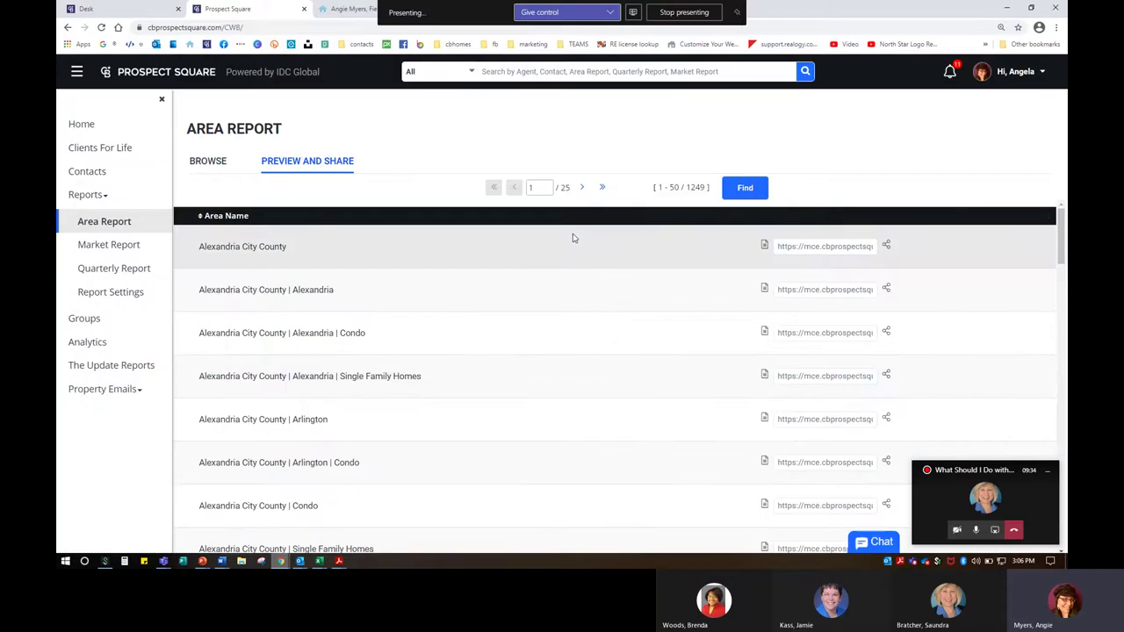
Step: Filter the area report list to the MA - Baltimore County (MD) region, leaving 86 areas
click(745, 188)
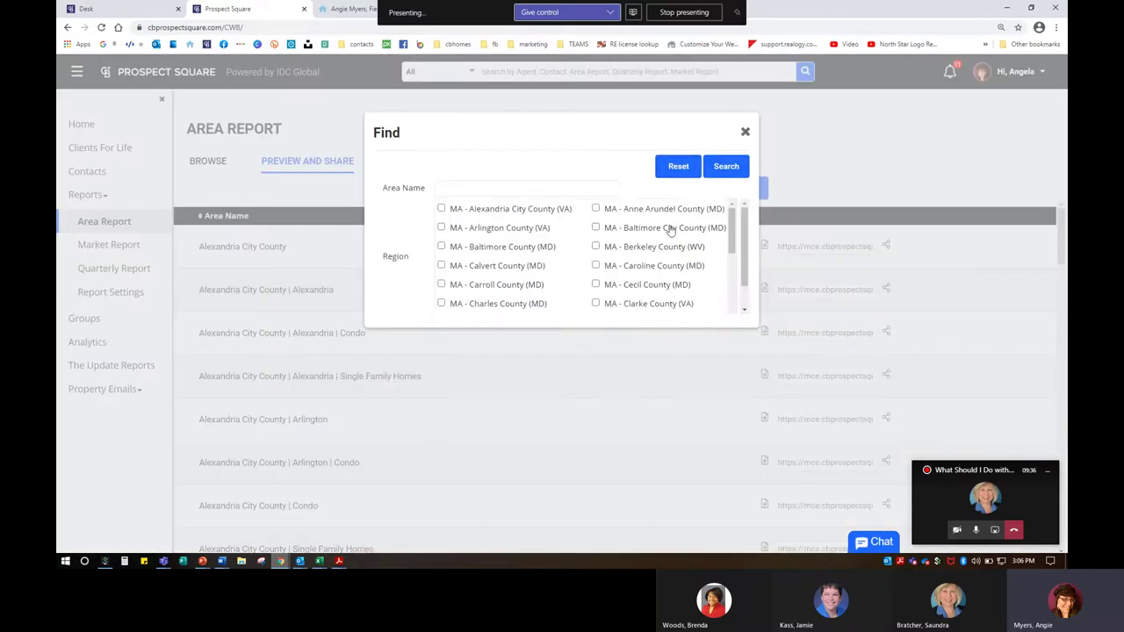
scroll(633, 259, down, 1)
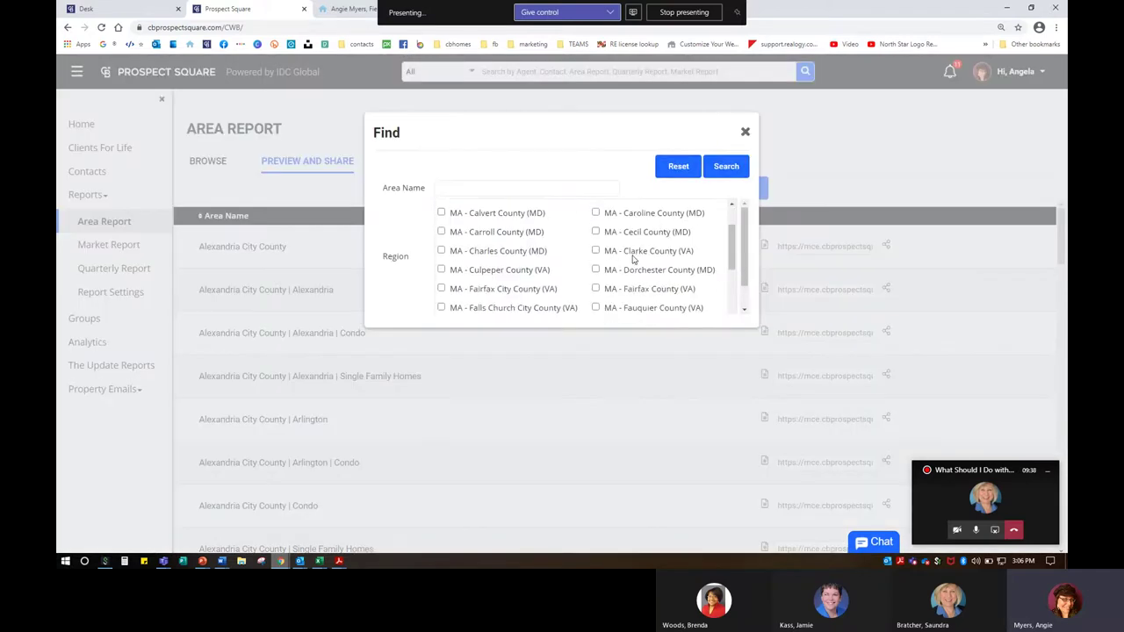
scroll(634, 259, up, 1)
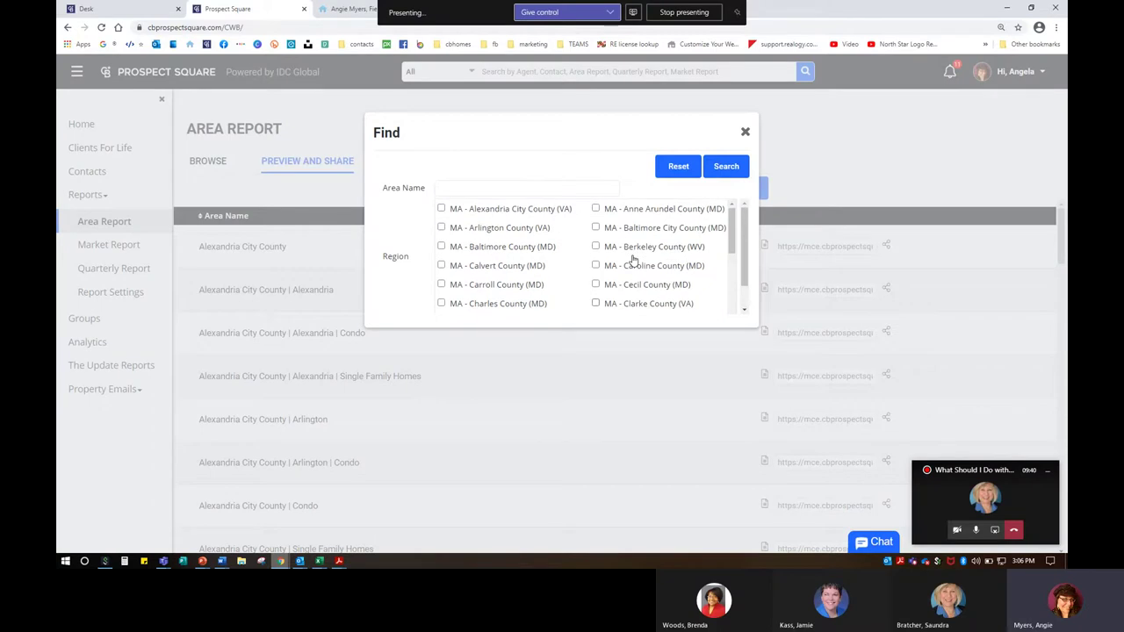
click(442, 246)
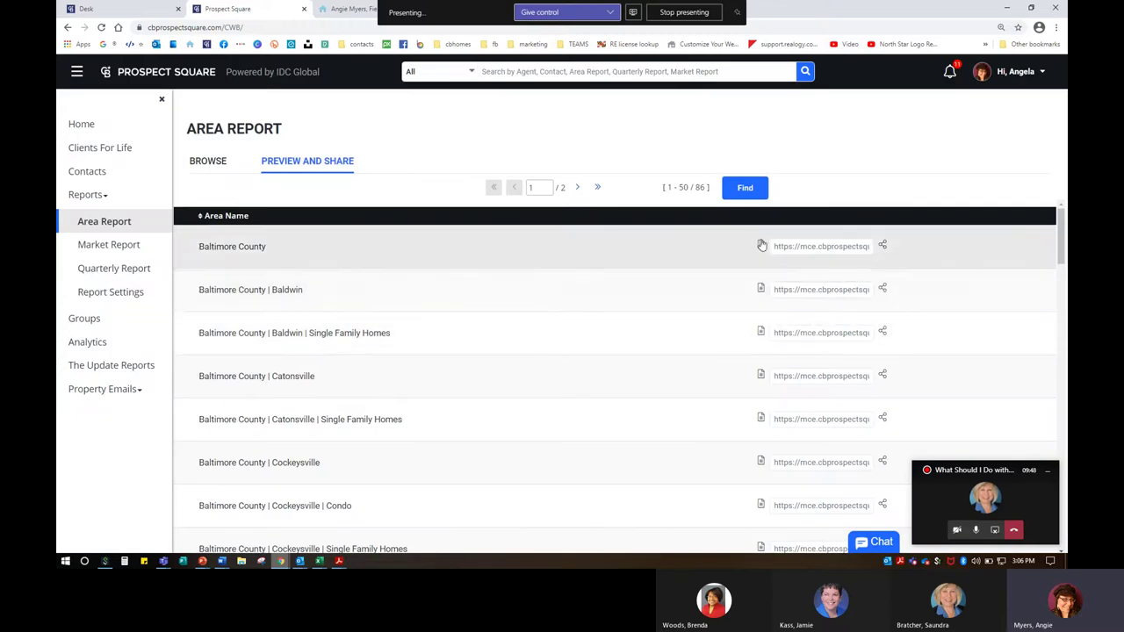
Step: Preview the Baltimore County area report, close the preview, and copy its share link
click(760, 245)
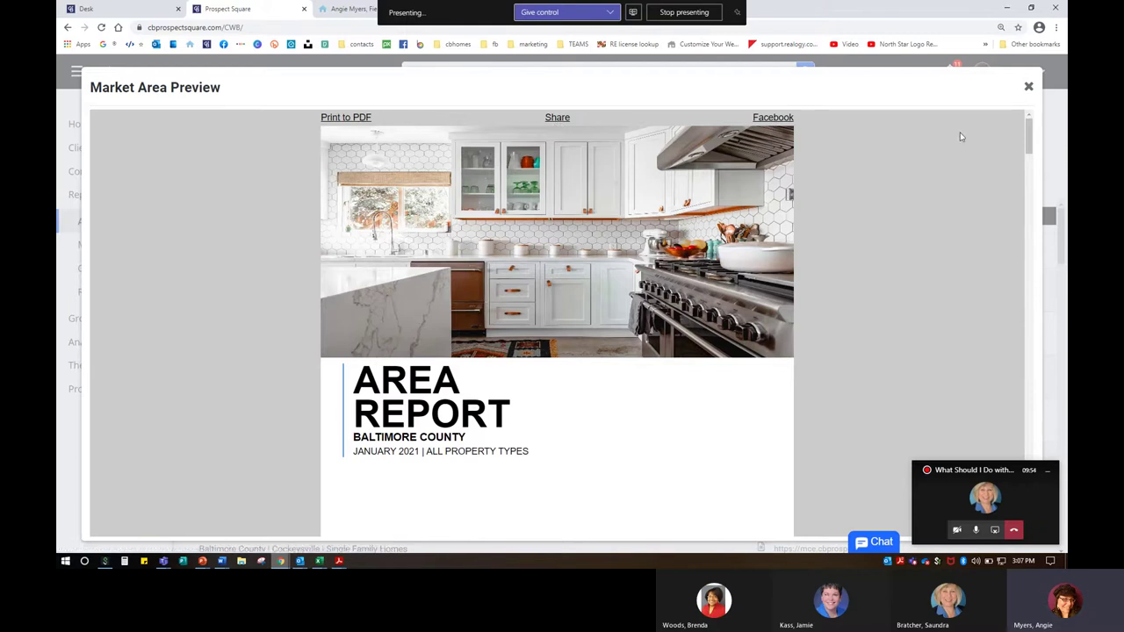
click(1029, 86)
drag(776, 247, 883, 246)
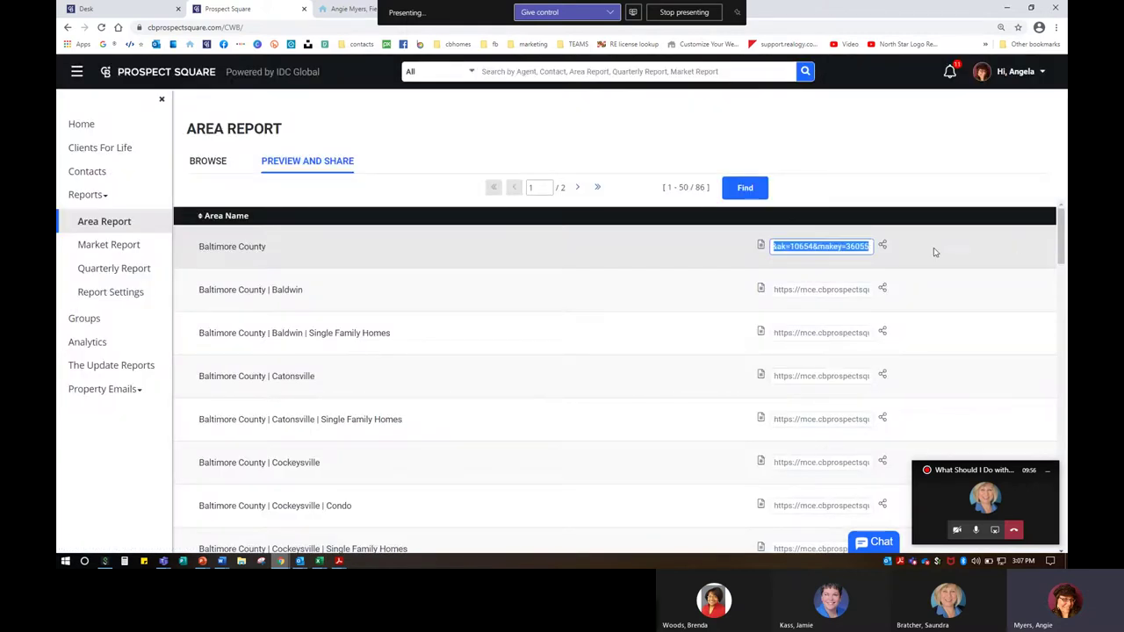
right_click(832, 253)
click(861, 287)
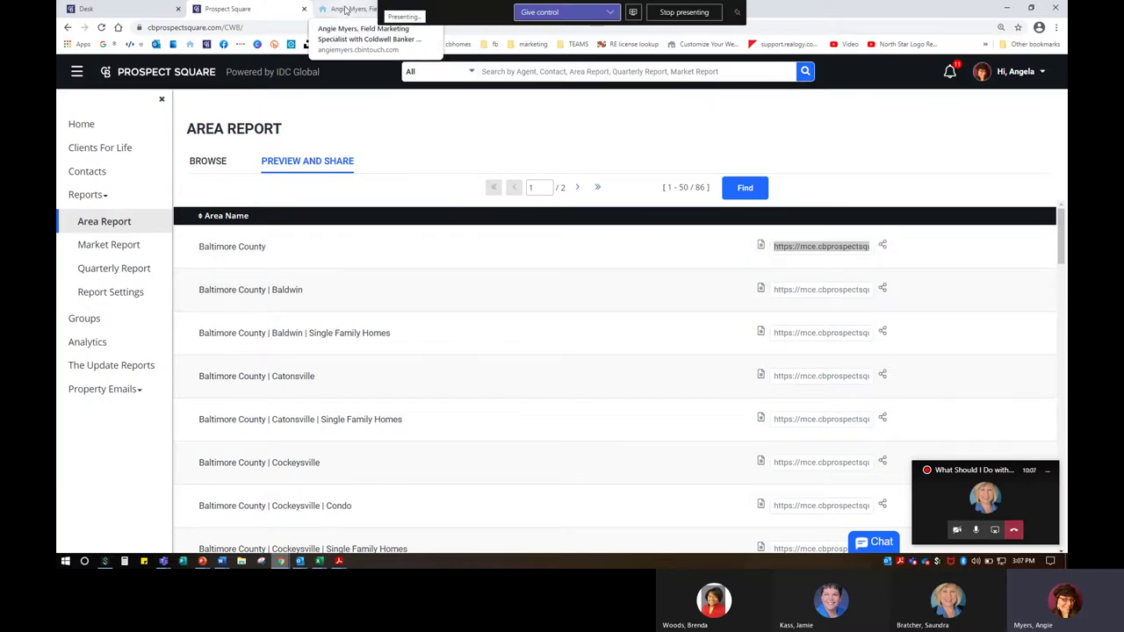
Step: Open the Baltimore County report from the agent's InTouch site and share it to Facebook
click(346, 10)
scroll(770, 397, down, 4)
scroll(760, 385, up, 4)
click(690, 397)
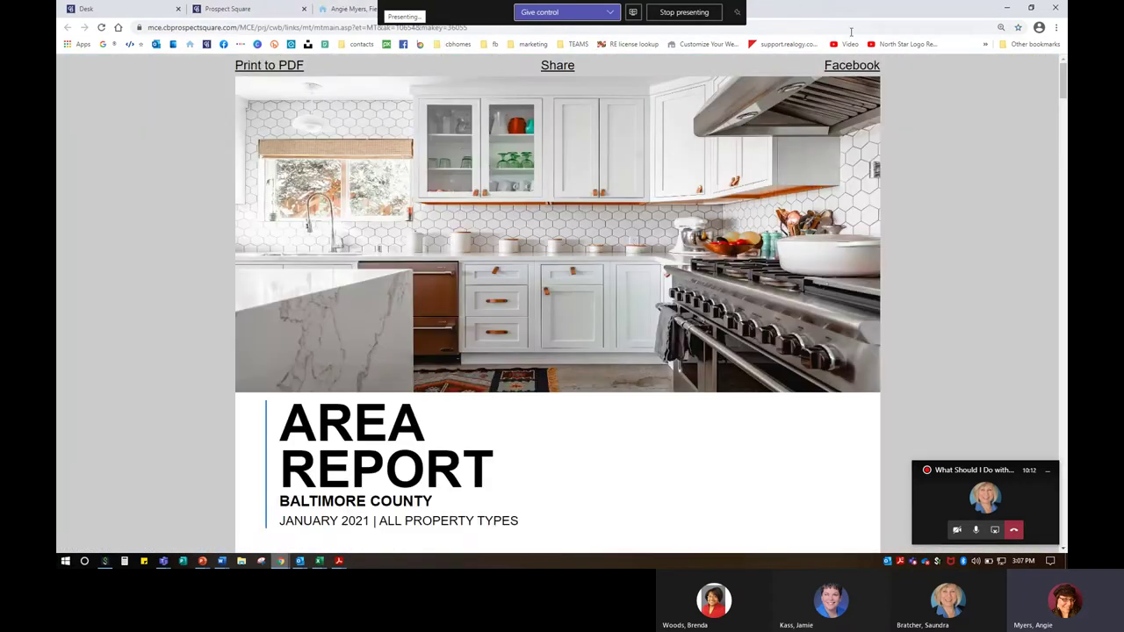
click(850, 68)
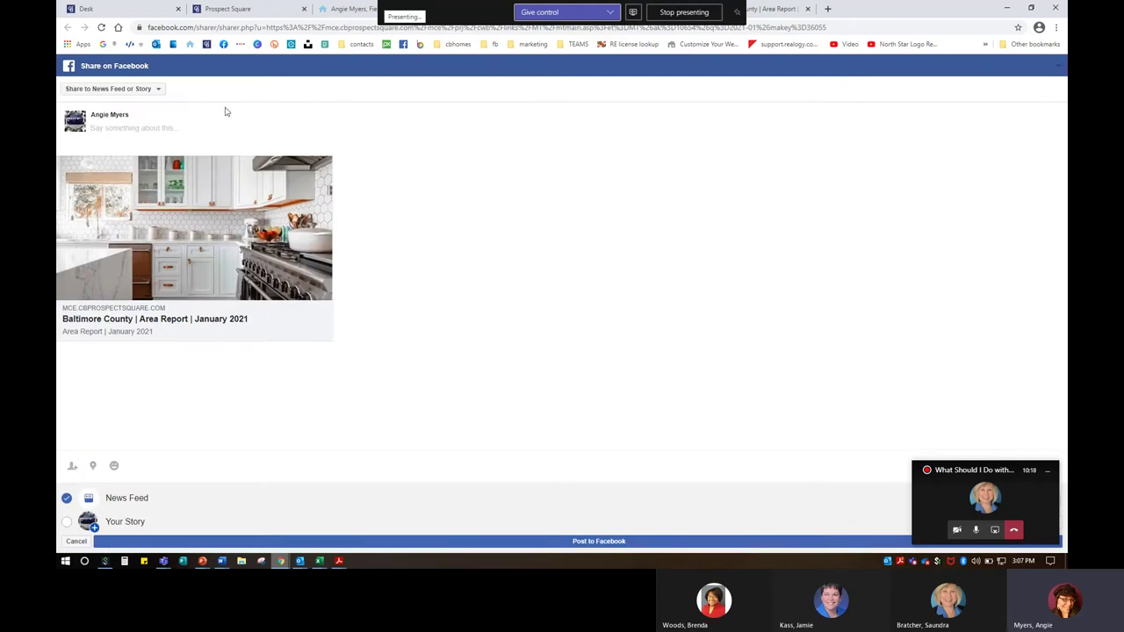
Step: Set the Facebook share to a Page you manage and type placeholder message text
click(114, 91)
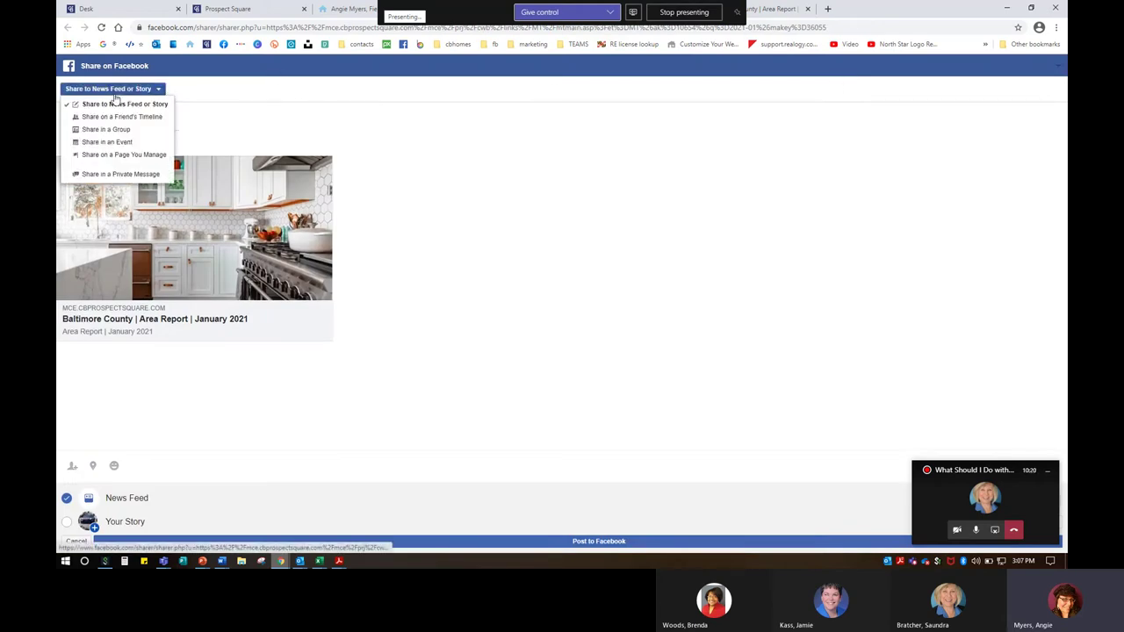
click(123, 155)
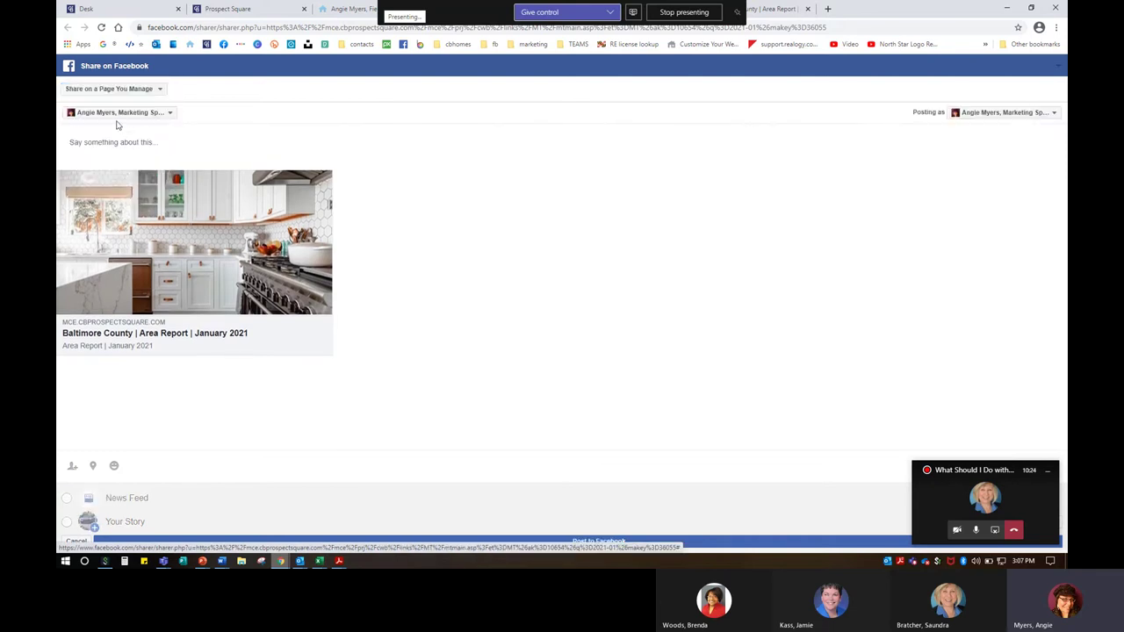
text(jsdhhjklsdjklsdjklsdjkldfas)
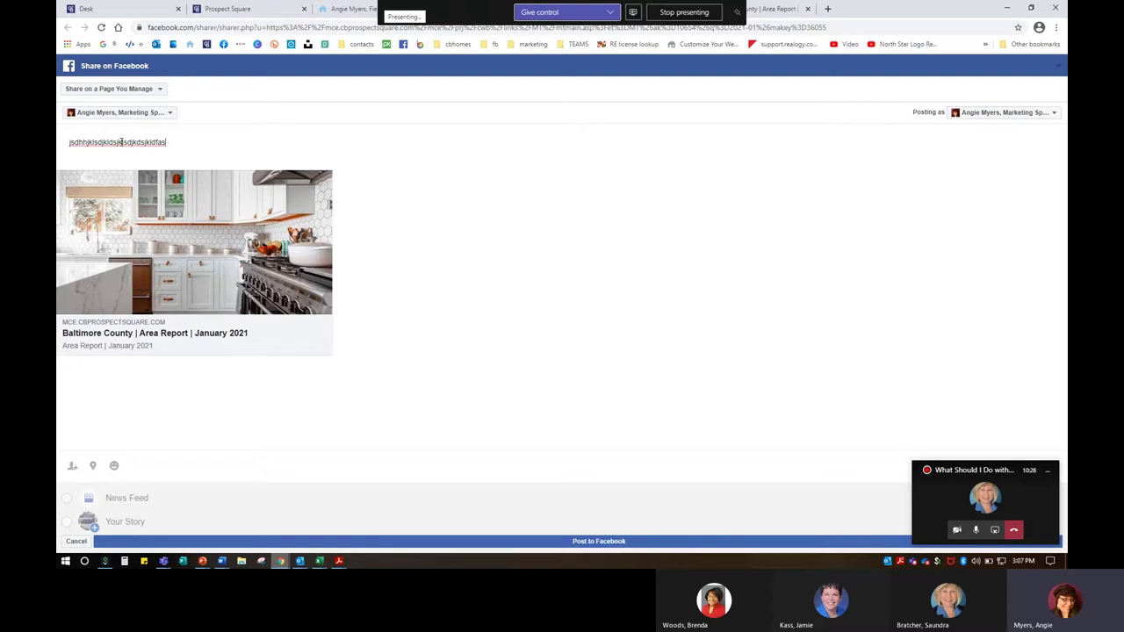
click(599, 541)
Step: Close the extra report tab and move the Baltimore County report tab into second position
click(808, 9)
click(338, 12)
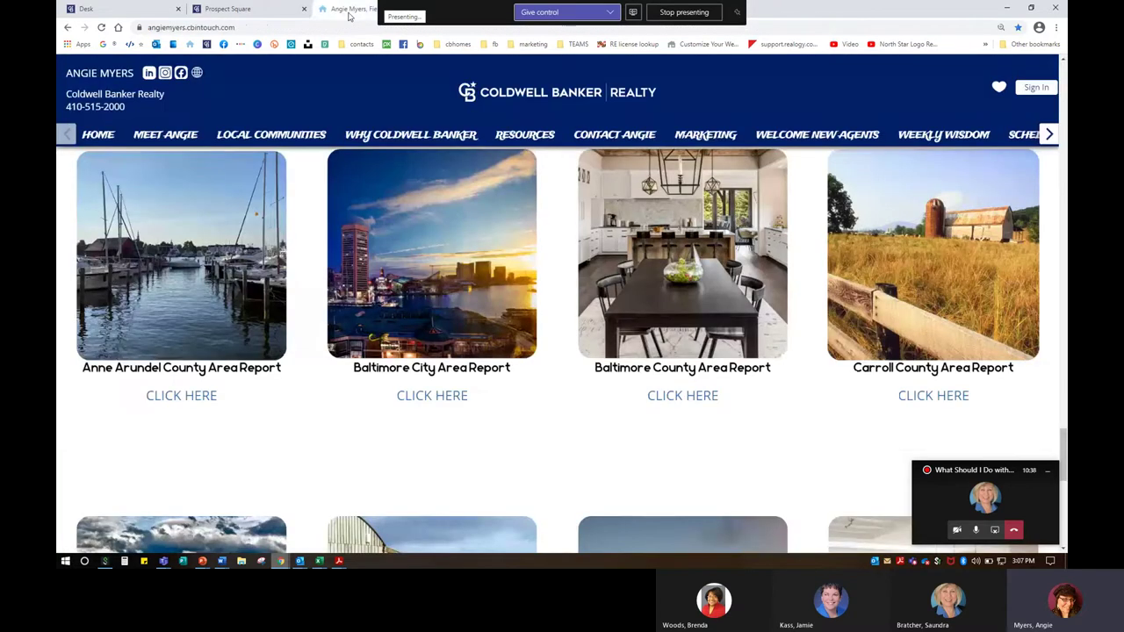
click(341, 12)
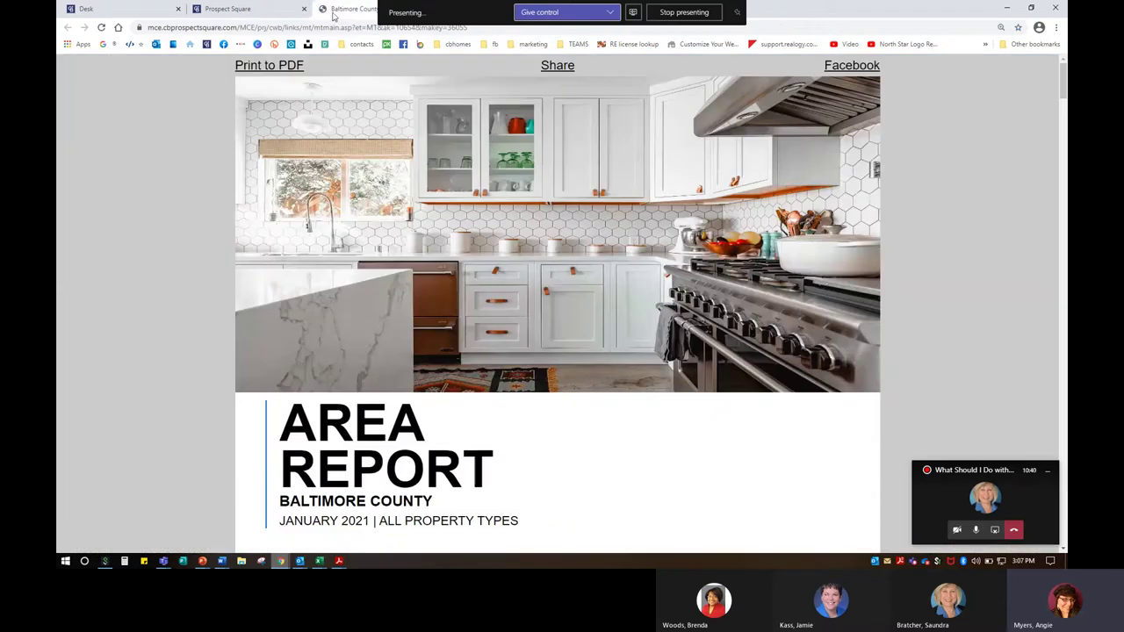
drag(341, 11, 306, 9)
Step: Close the Baltimore County report and return to the agent's area reports website
click(305, 9)
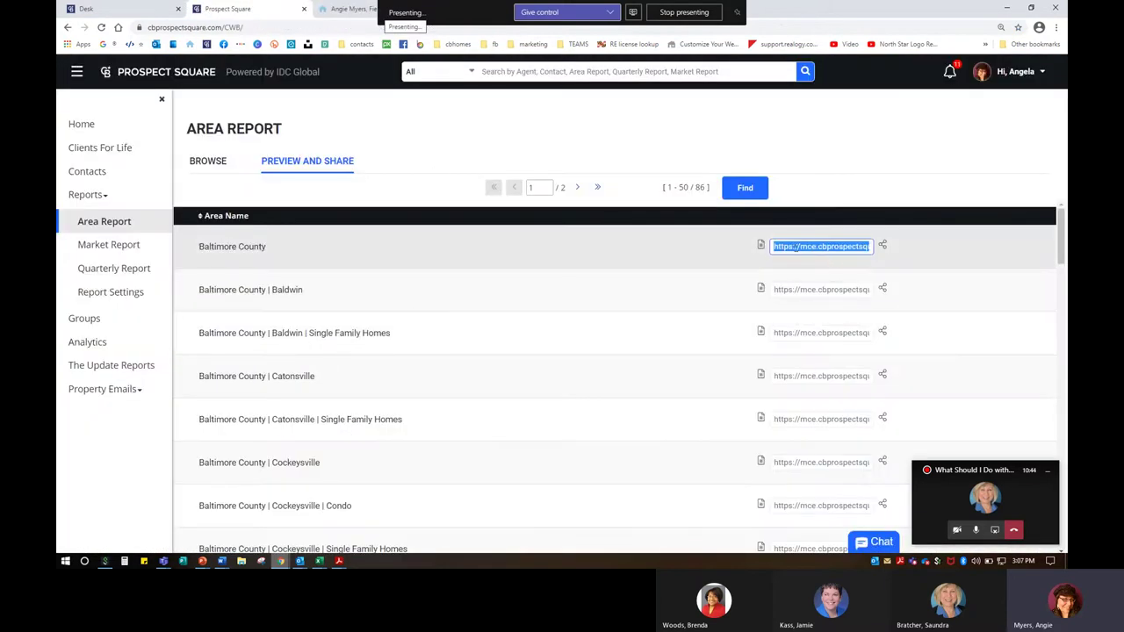
right_click(796, 250)
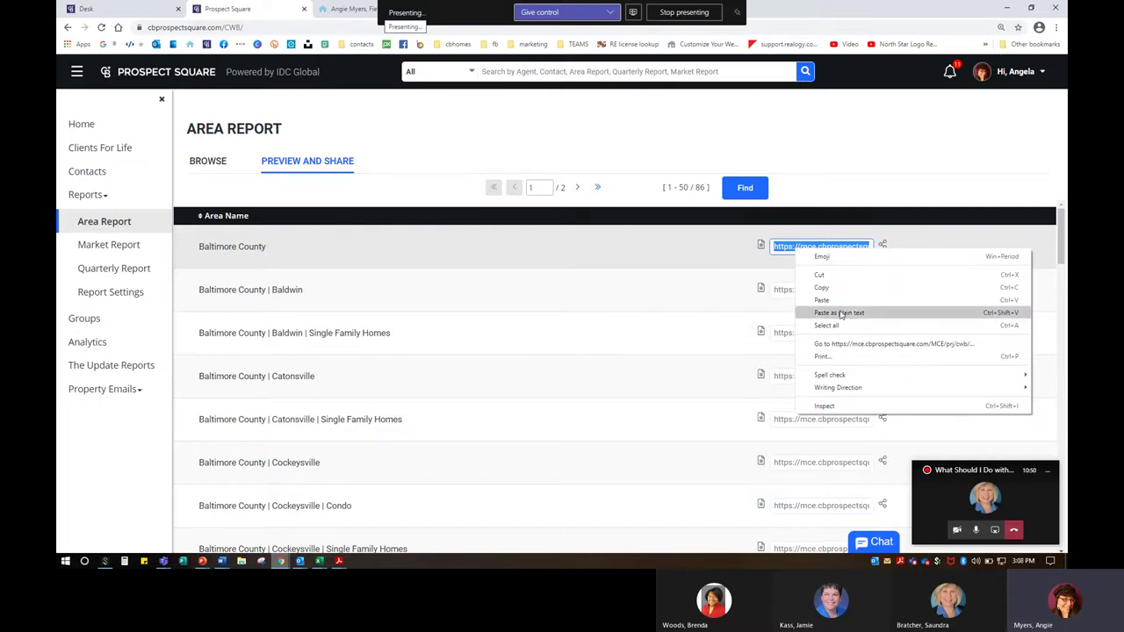
click(338, 18)
click(338, 17)
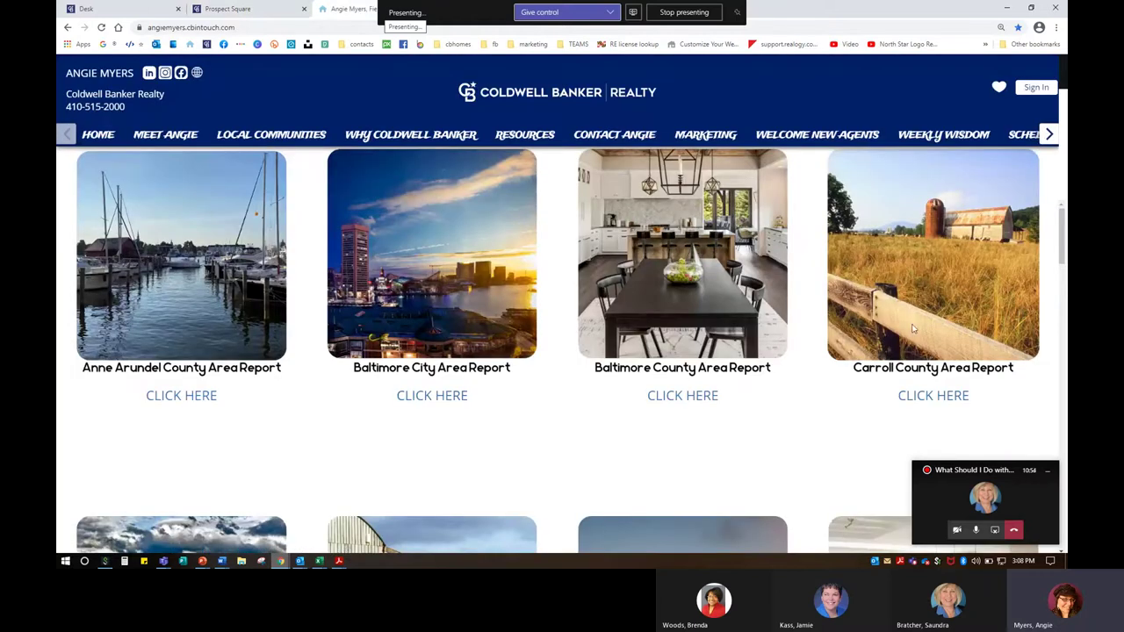
Step: Open the Carroll County Area Report and copy its page address from the address bar
click(937, 402)
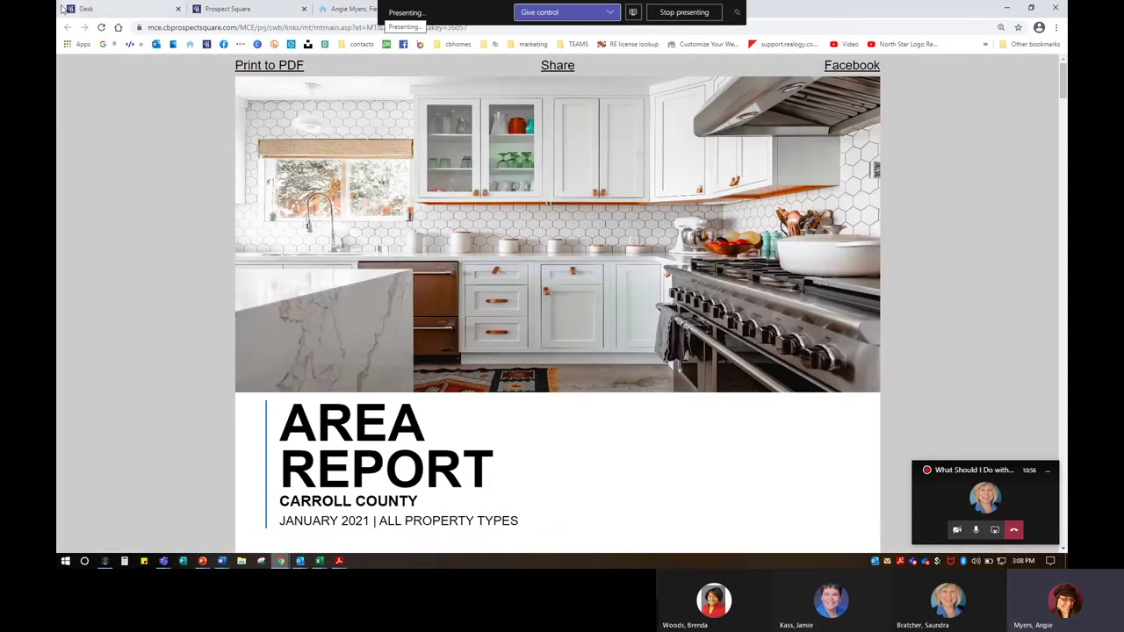
click(261, 27)
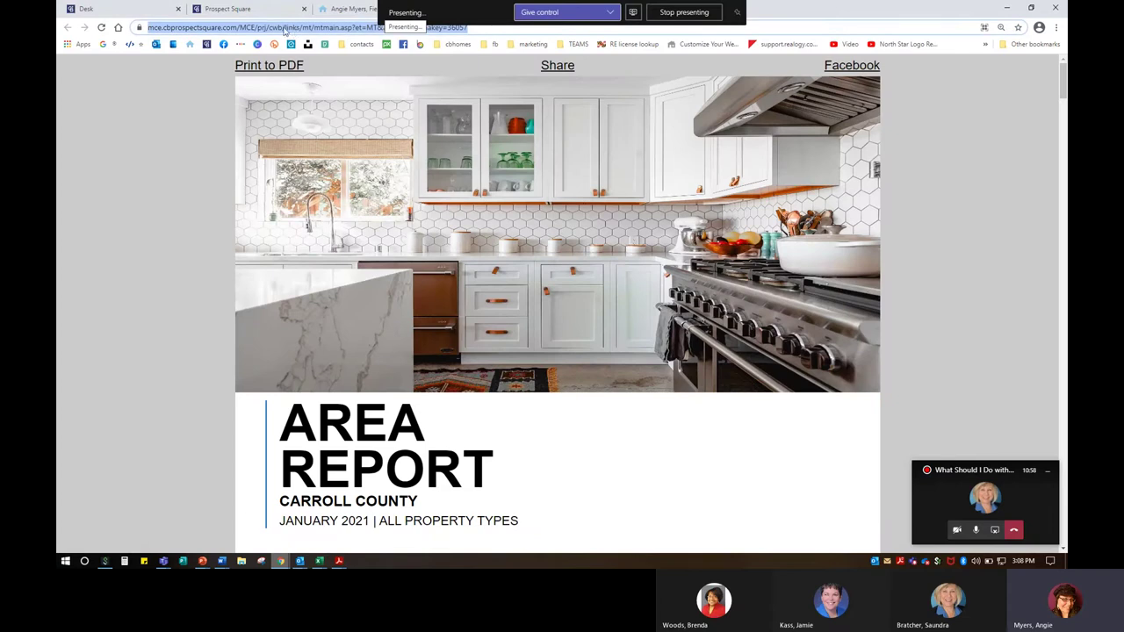
right_click(302, 31)
click(325, 88)
Step: Load facebook.com in a new browser window
key(ctrl+n)
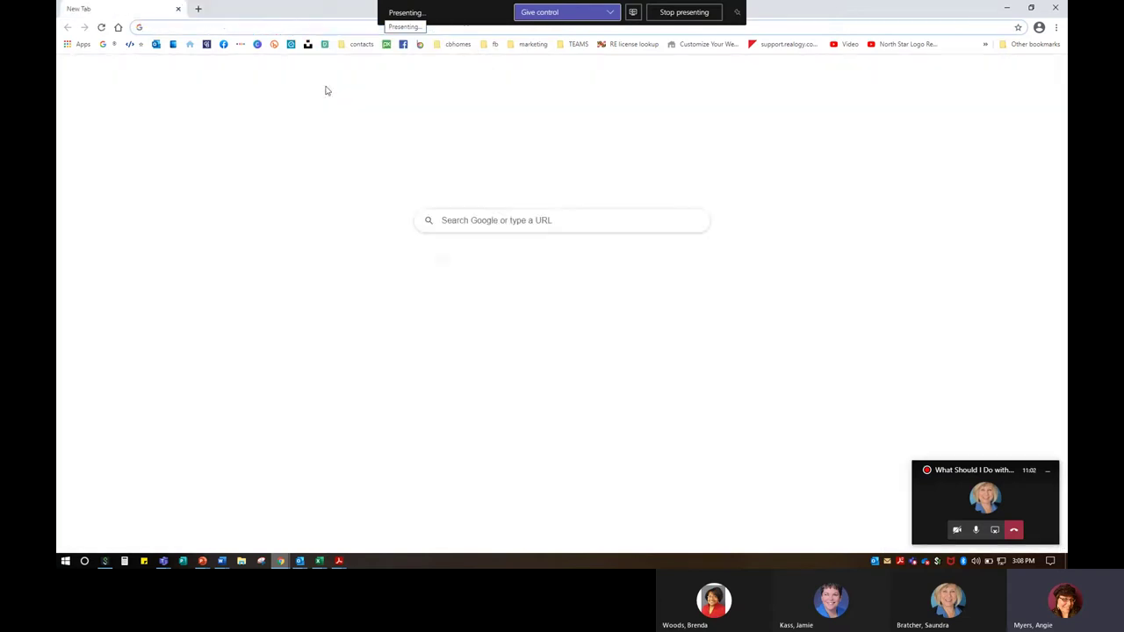
text(facebook.com)
key(Return)
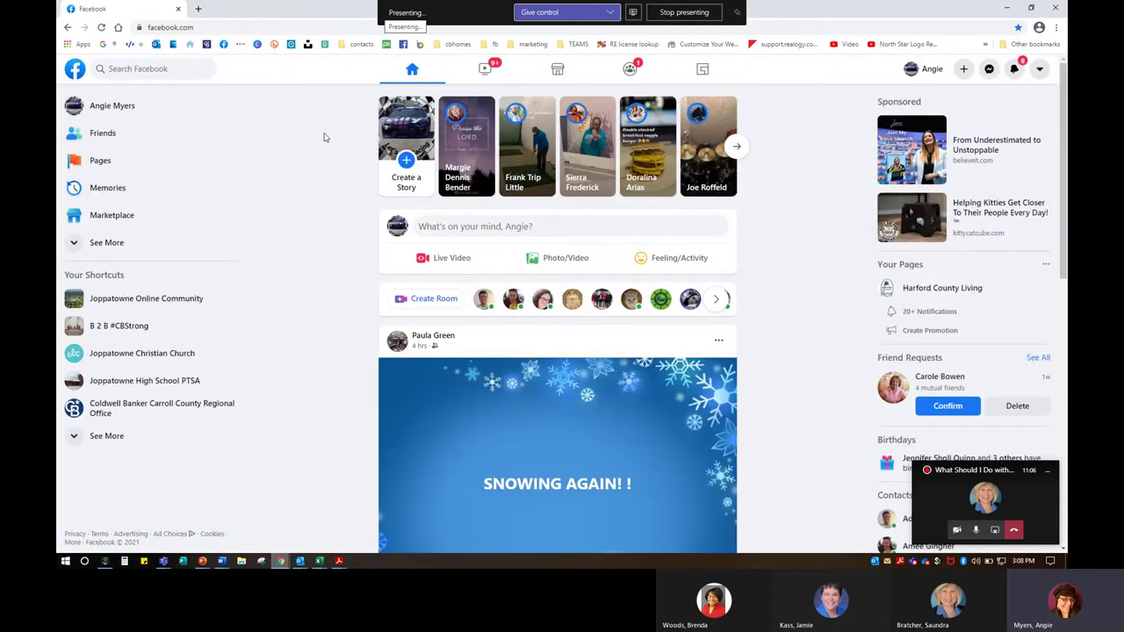
Step: Open the Marketing Specialist business Page from Pages and go to its Publishing Tools
click(98, 163)
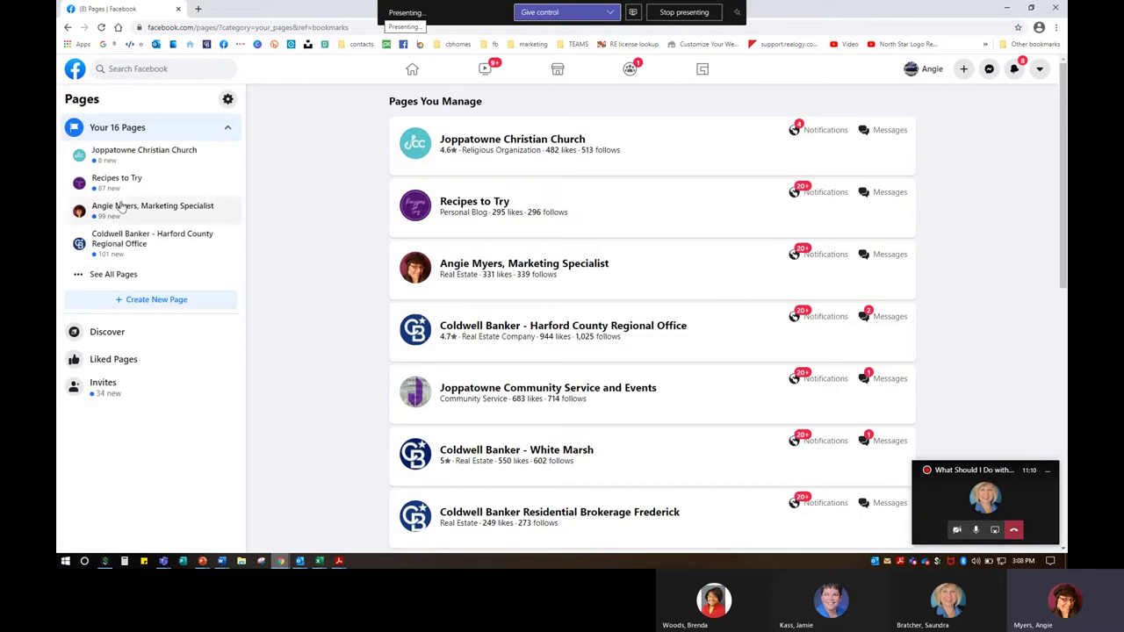
click(203, 217)
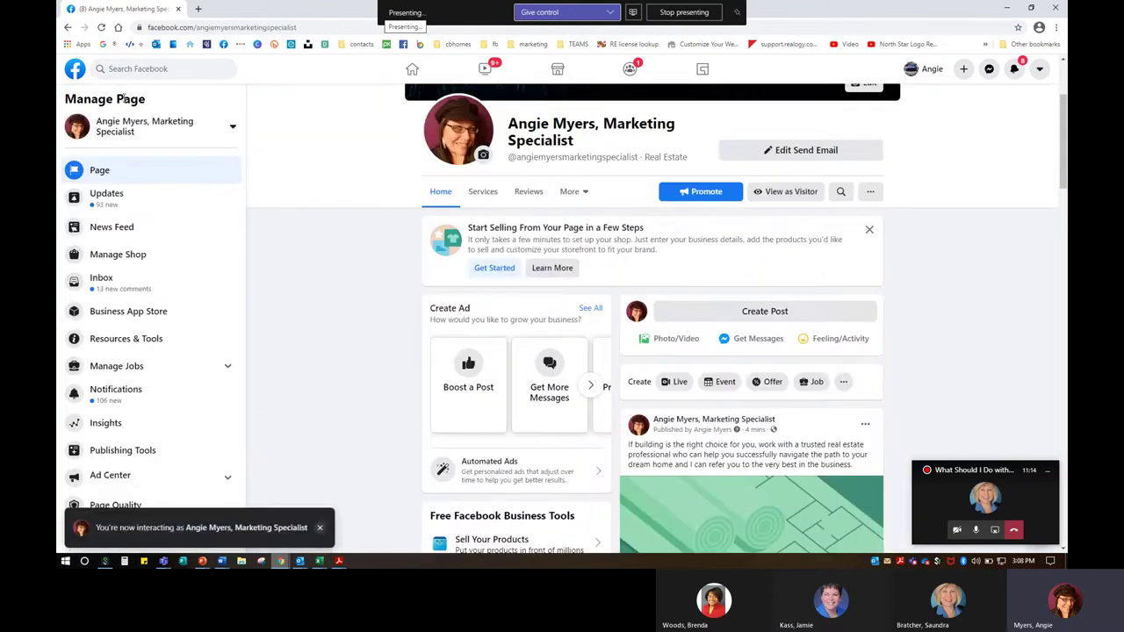
scroll(138, 364, down, 1)
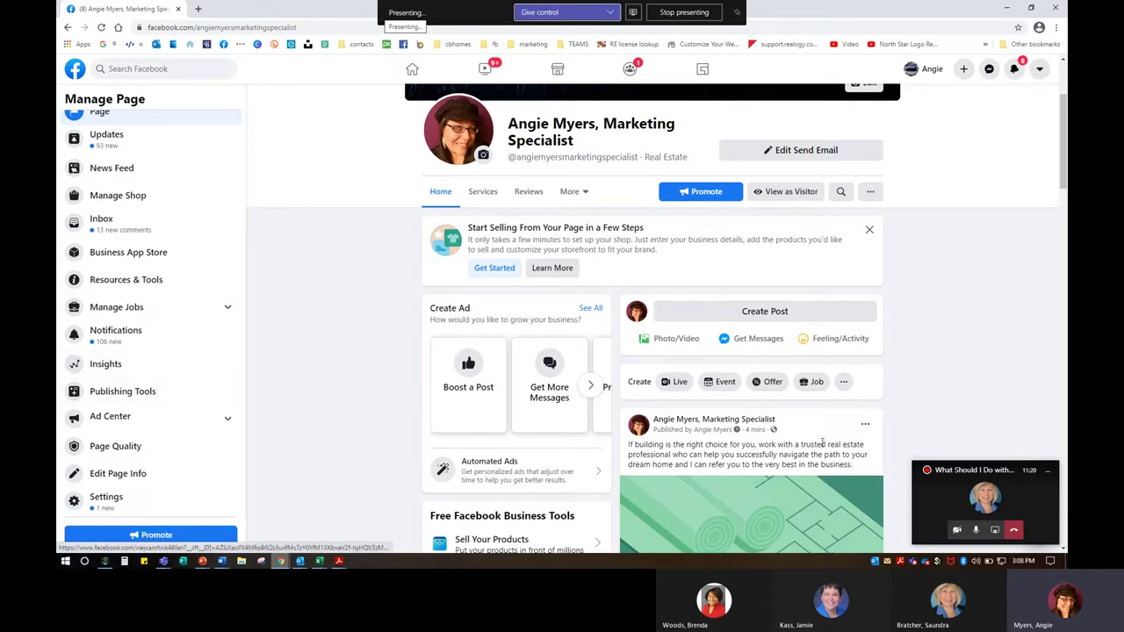
scroll(749, 186, down, 3)
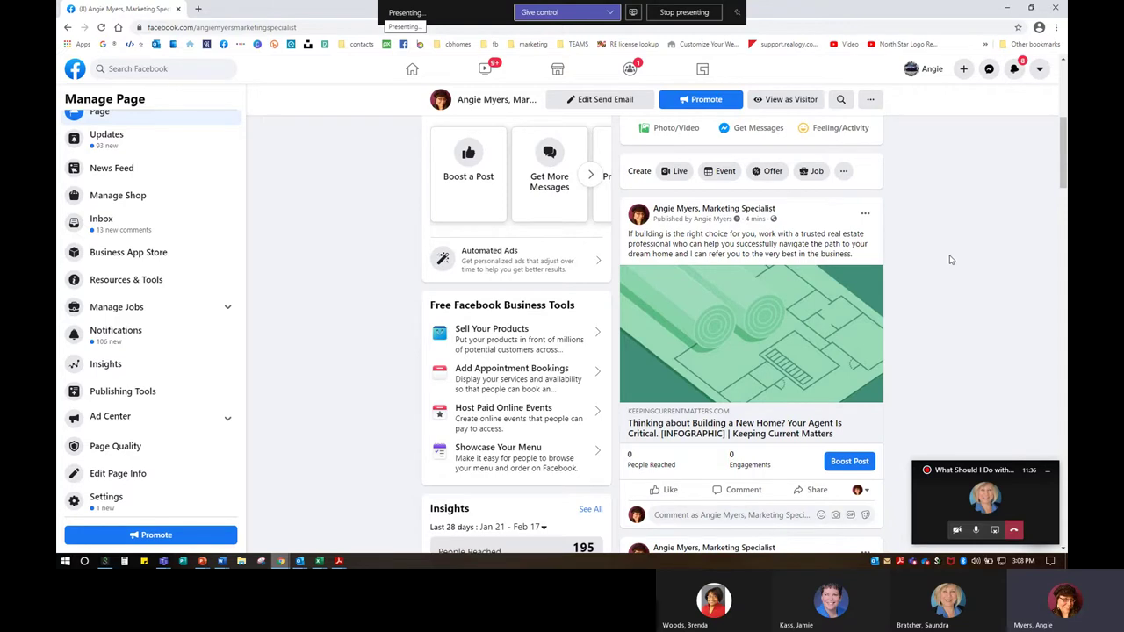
scroll(817, 413, up, 3)
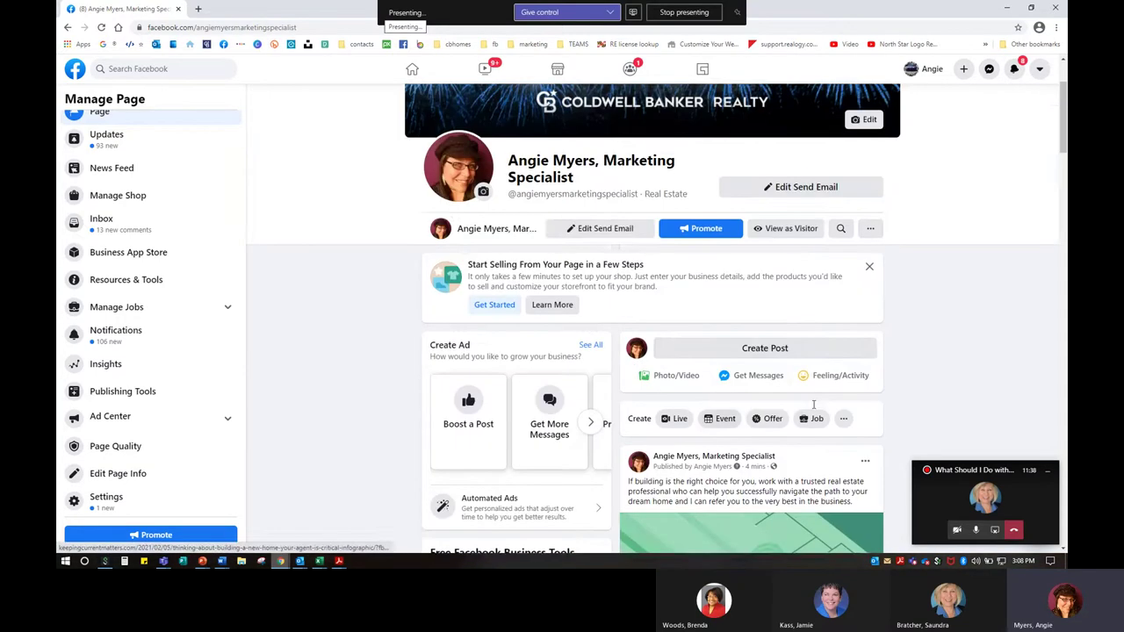
scroll(814, 404, up, 1)
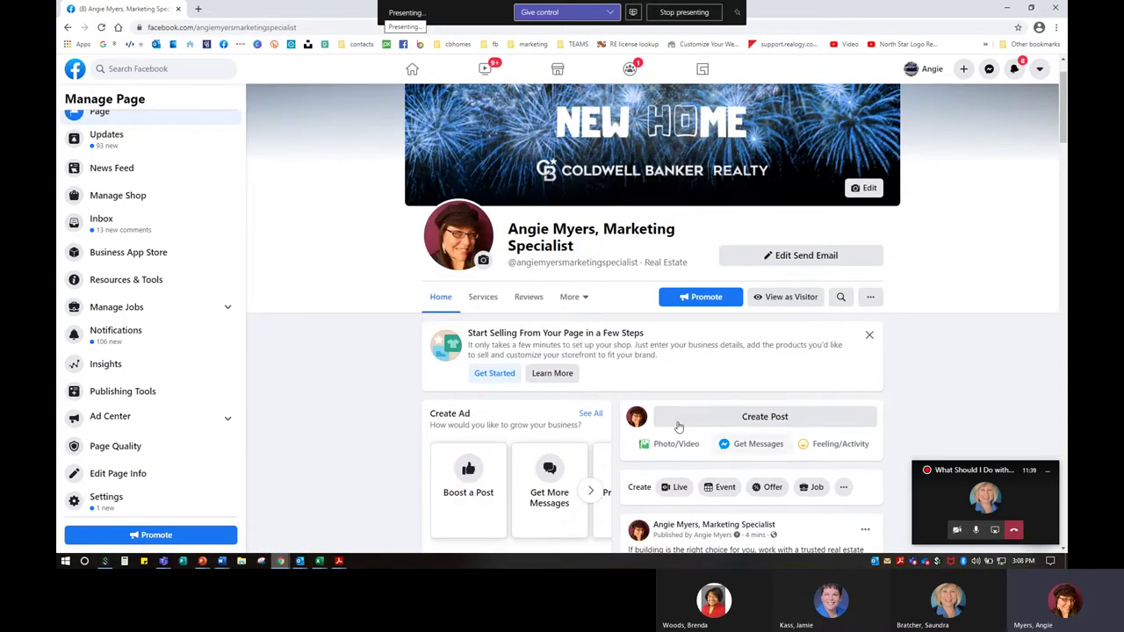
click(114, 396)
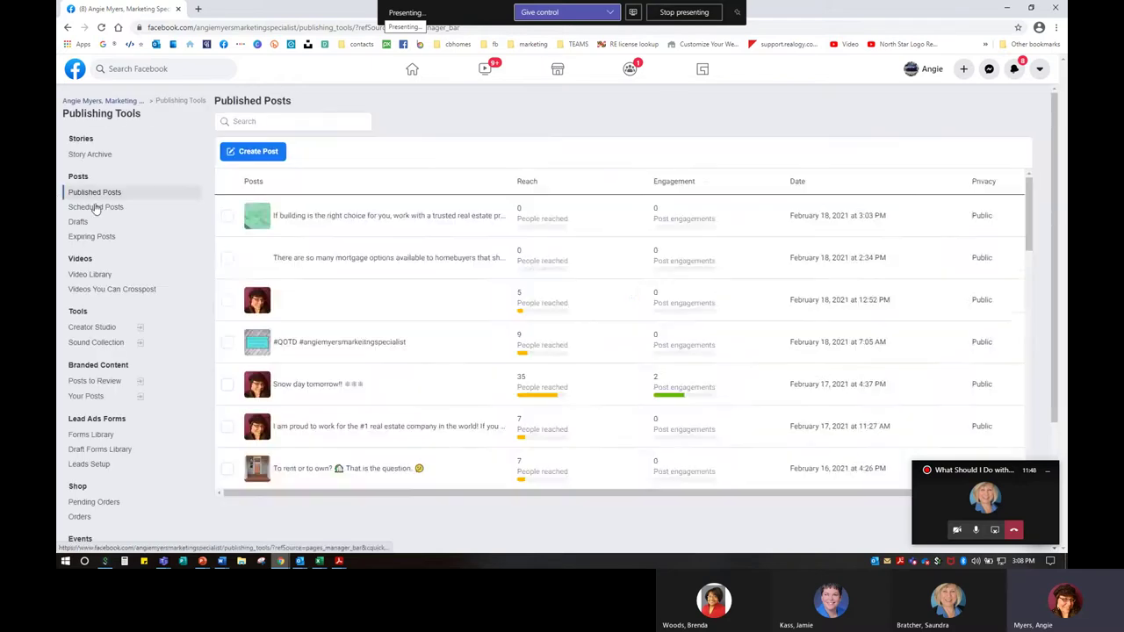
Step: Show the Page's Scheduled Posts list of daily #QOTD posts and start a new post
click(104, 208)
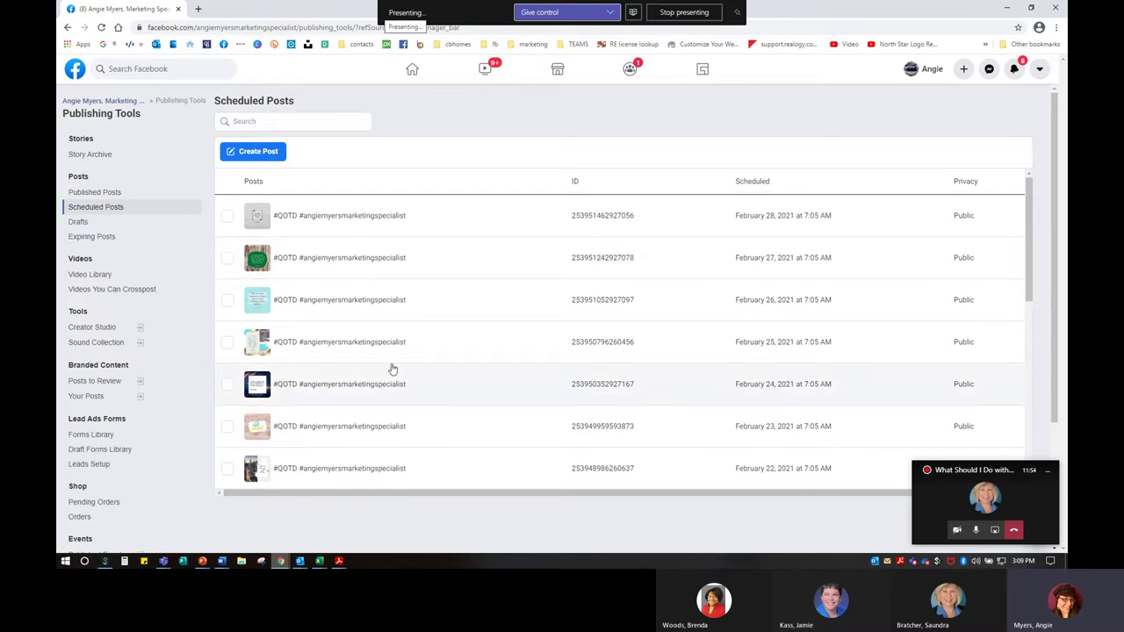
click(263, 153)
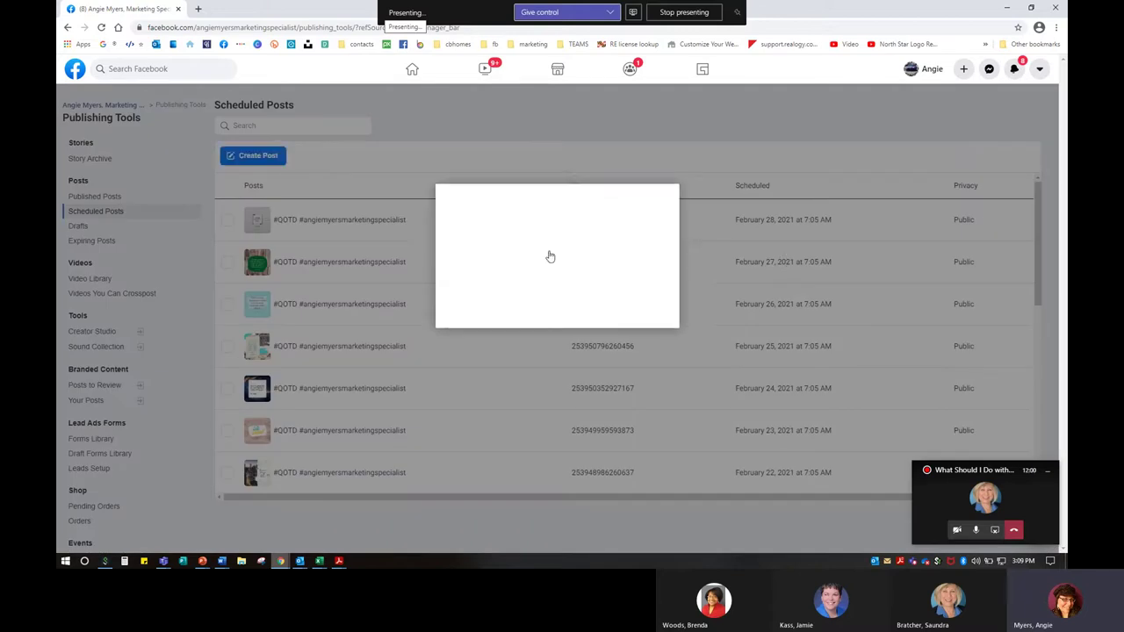
Step: Paste the Carroll County area report link into the post and select the URL text
right_click(493, 222)
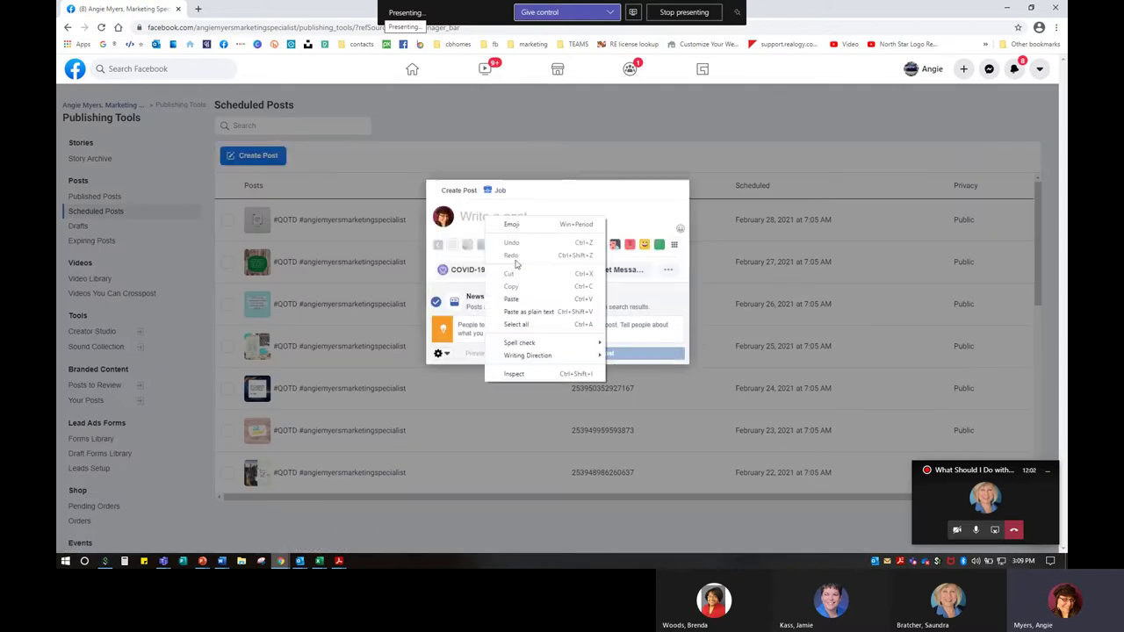
click(524, 290)
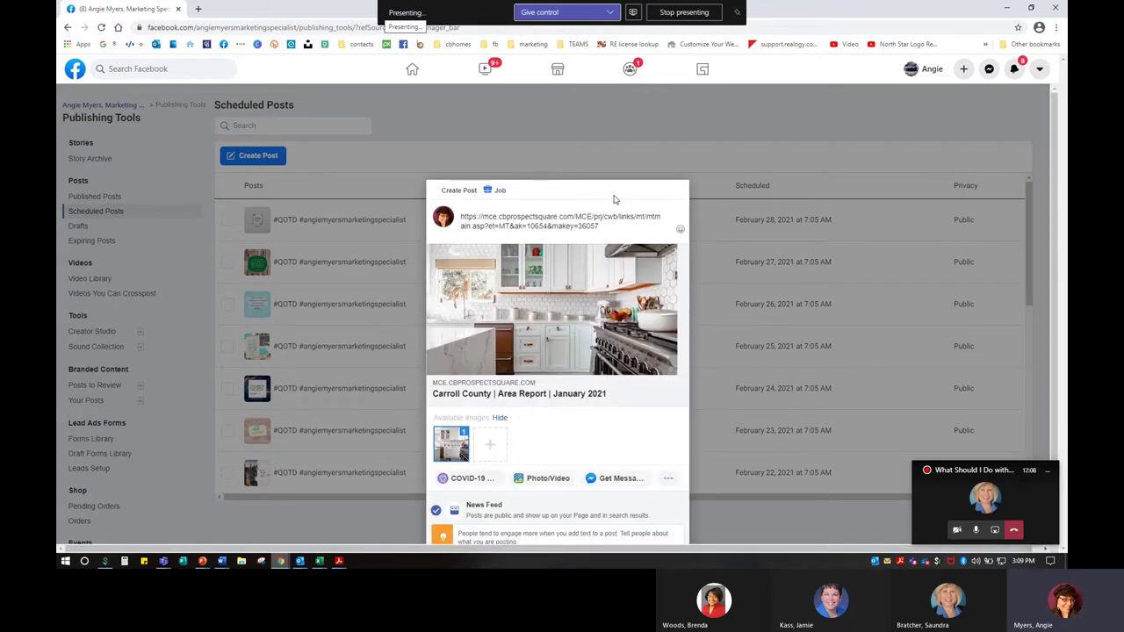
drag(613, 225, 459, 215)
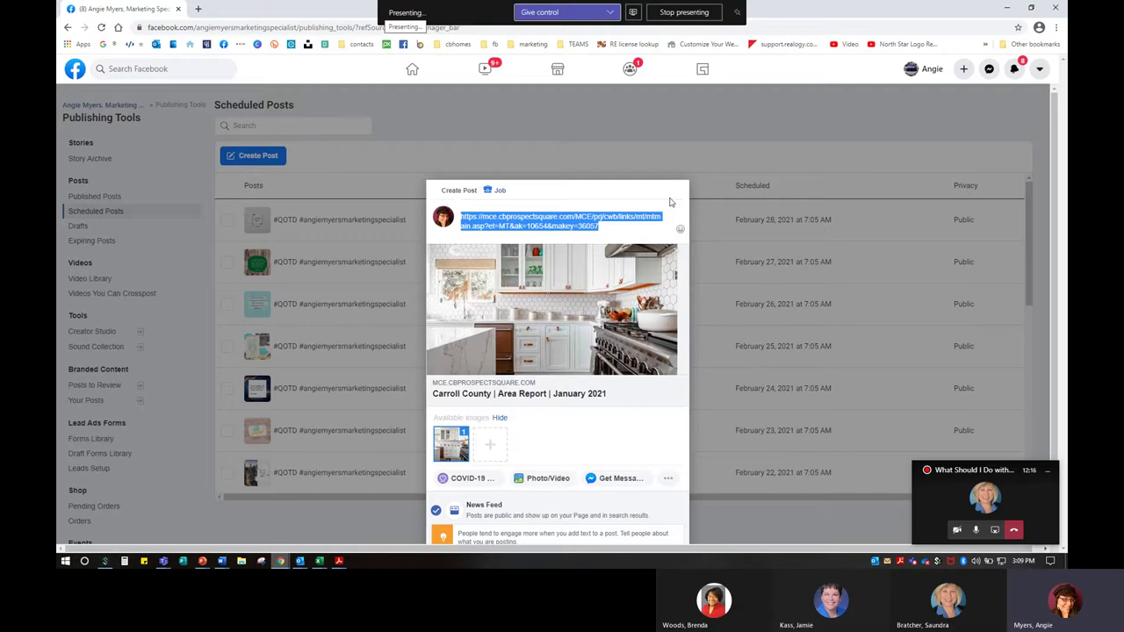
Step: Replace the URL with 'Check out what's new in the Carroll County real estate market…' offering monthly area reports
text(Check out ho)
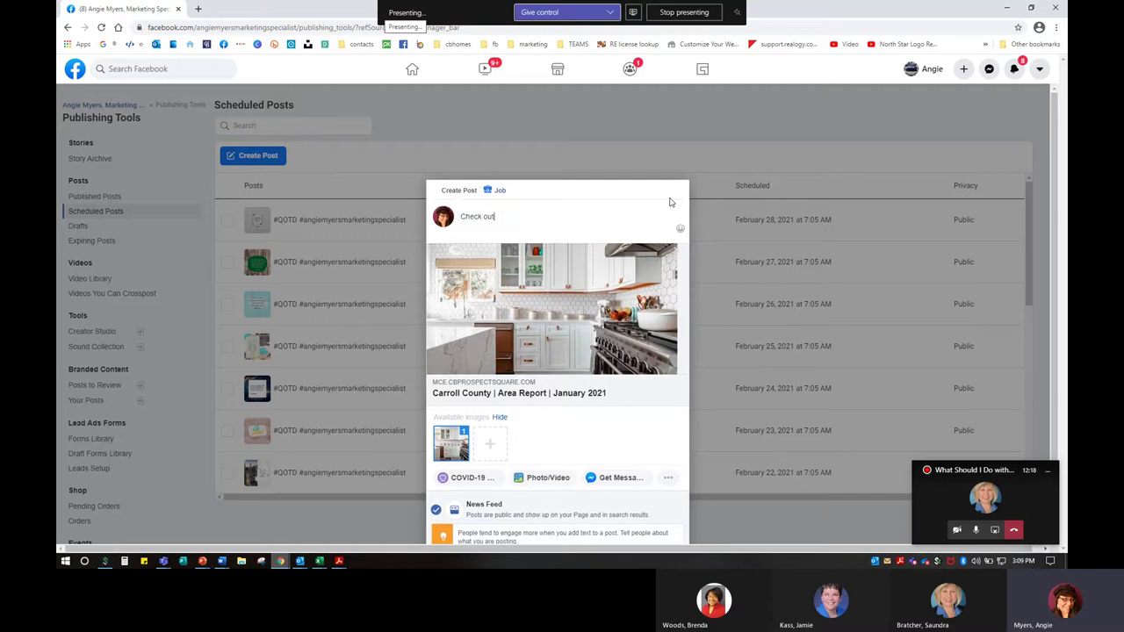
key(BackSpace)
key(BackSpace)
text(what's new in the Carroll County real estate market)
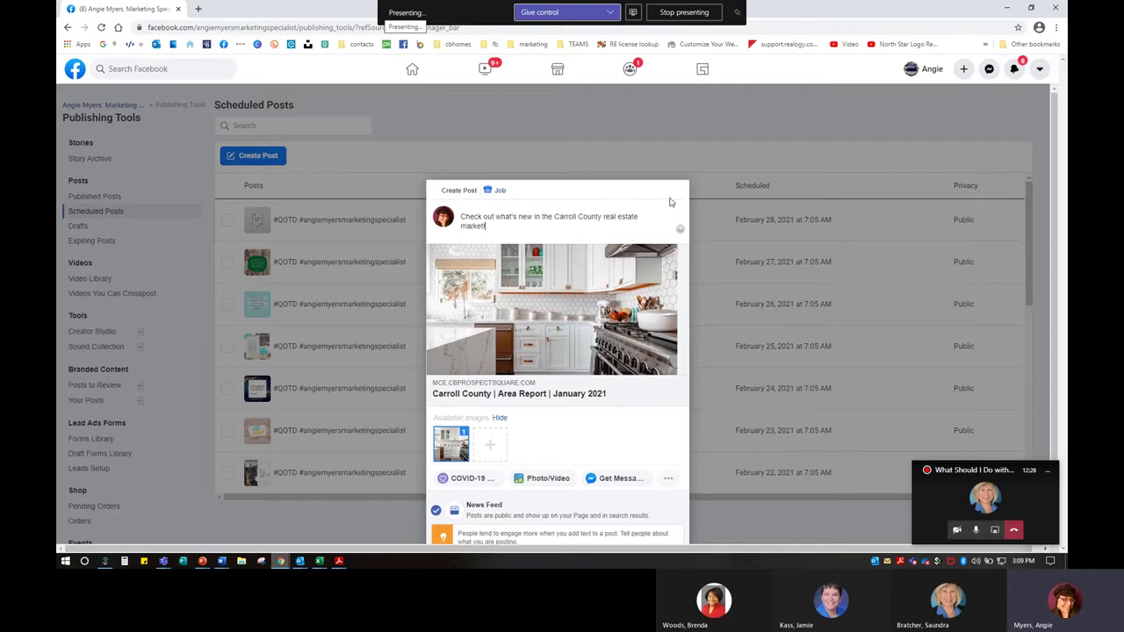
text(. If youc)
key(BackSpace)
text(would like these sent to you auto)
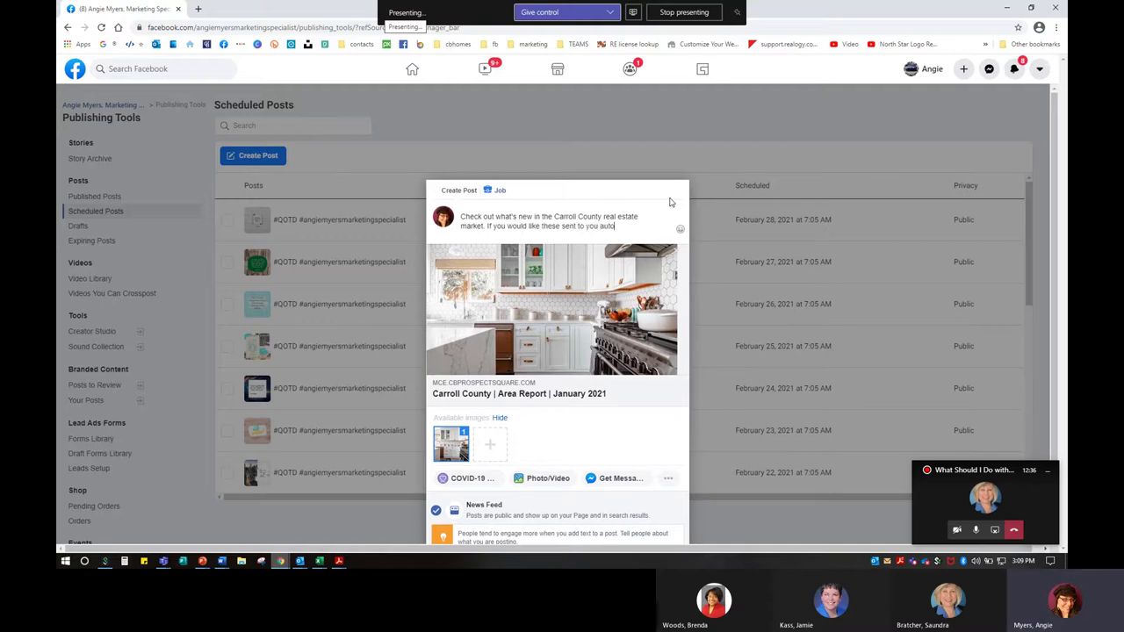
text(matically each month, please let me )
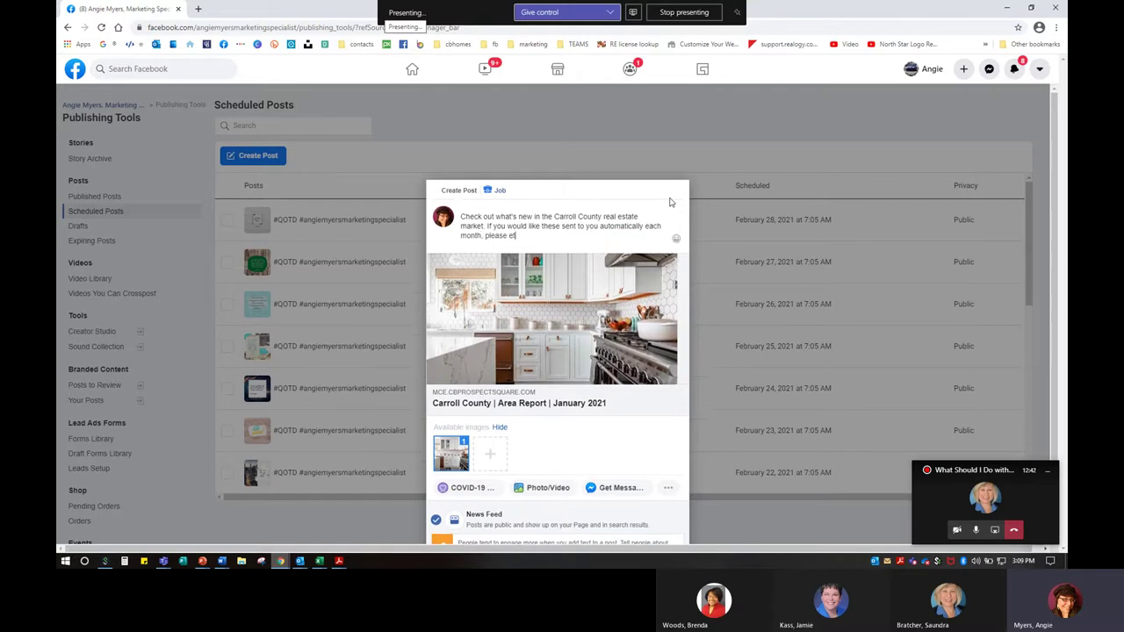
text(knwo)
key(BackSpace)
key(BackSpace)
key(BackSpace)
text(ow. I can send you a report for your specific area.)
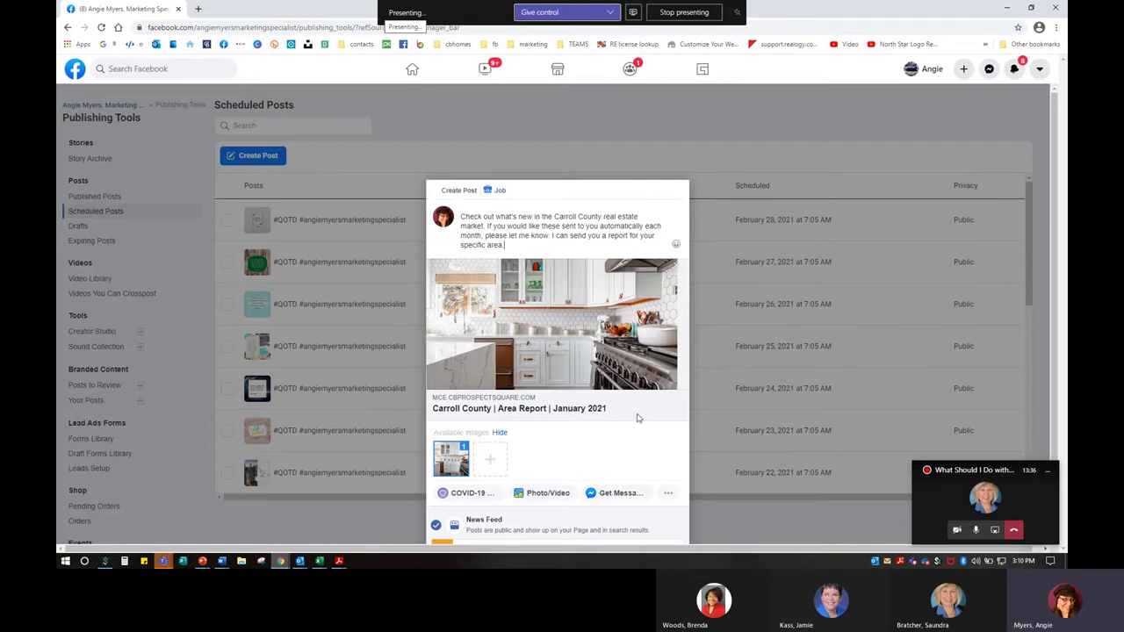
scroll(595, 403, down, 1)
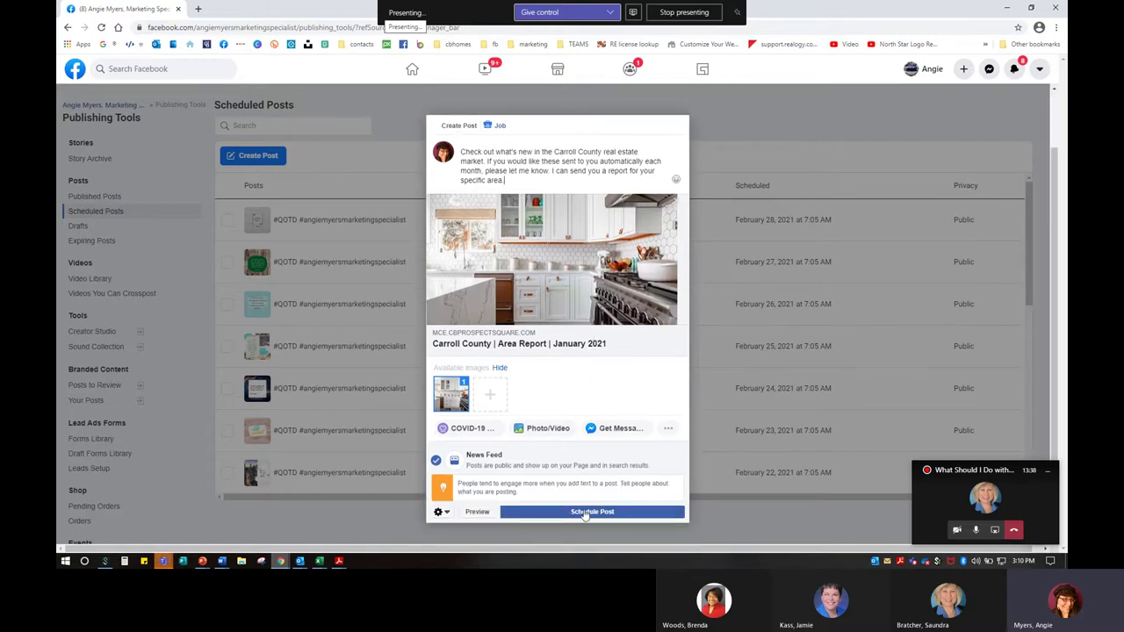
Step: Schedule the post for February 19, 2021 at 3:31 PM
click(585, 514)
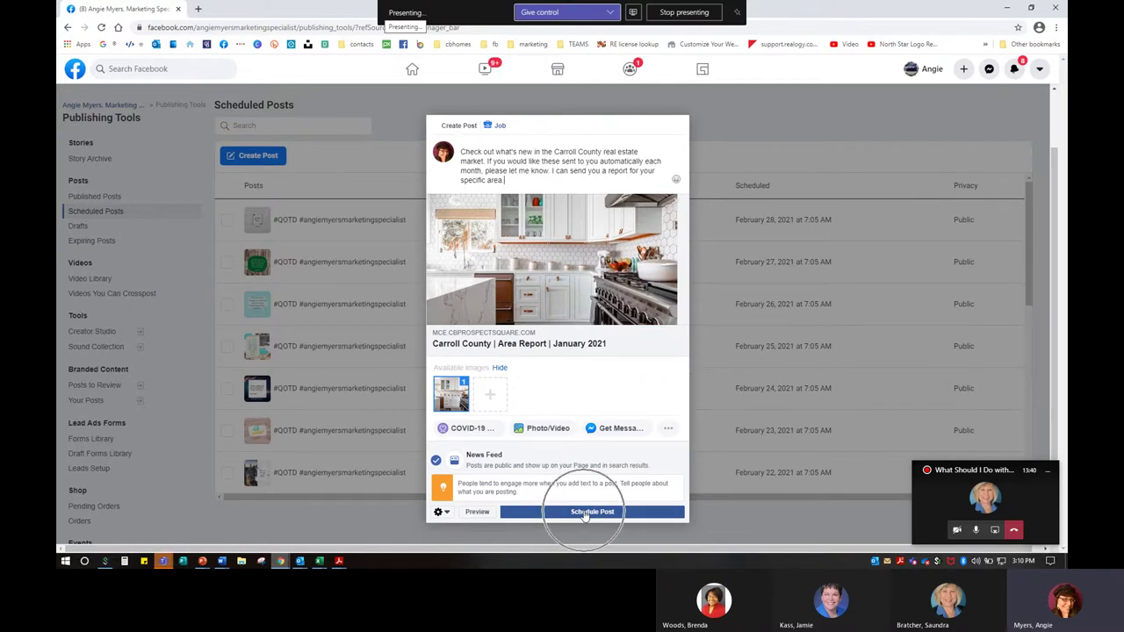
click(585, 515)
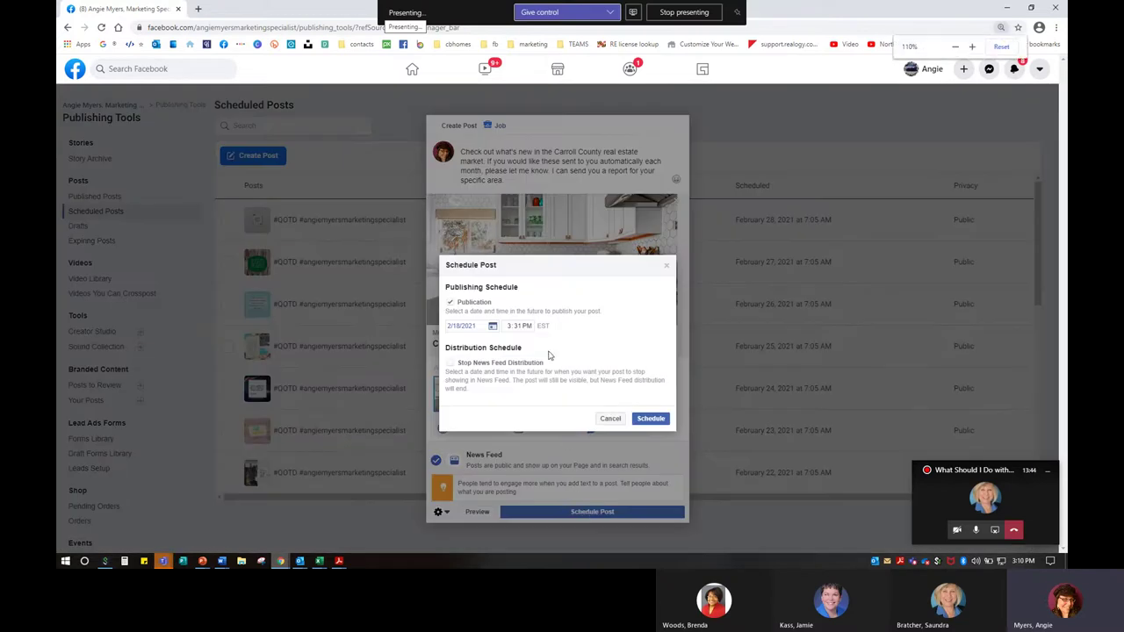
key(ctrl+plus)
key(ctrl+plus)
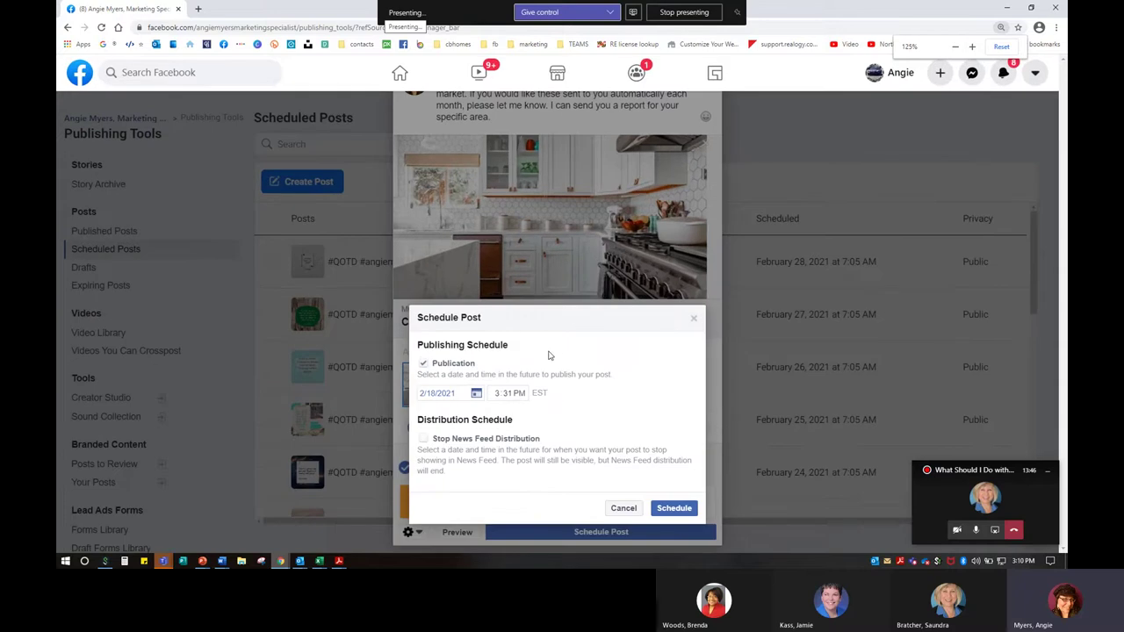
click(442, 397)
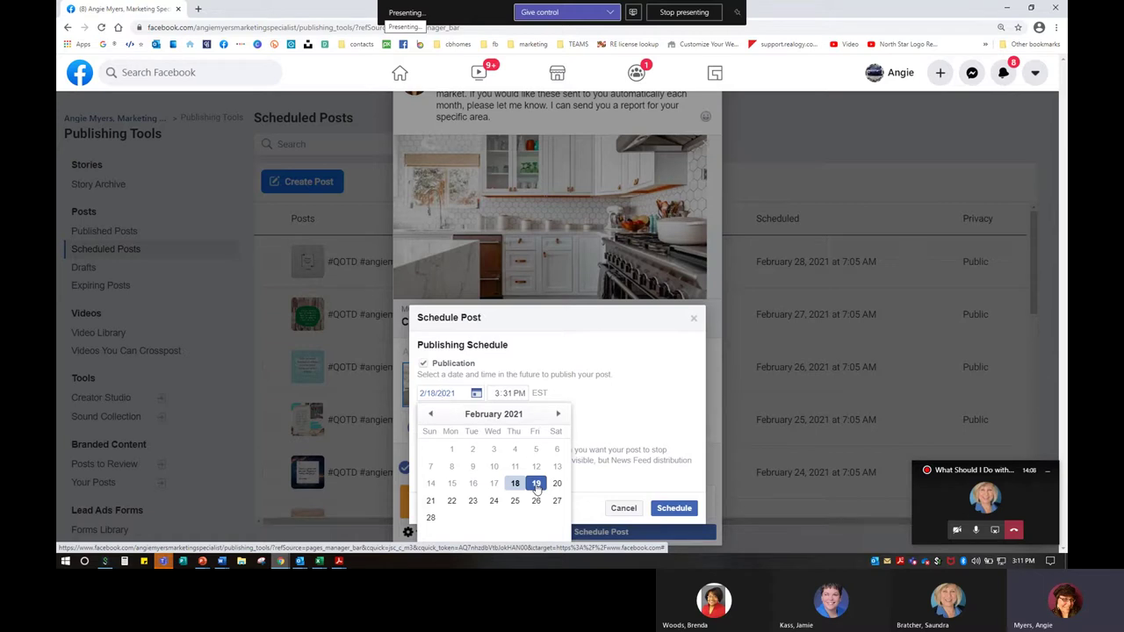
click(537, 484)
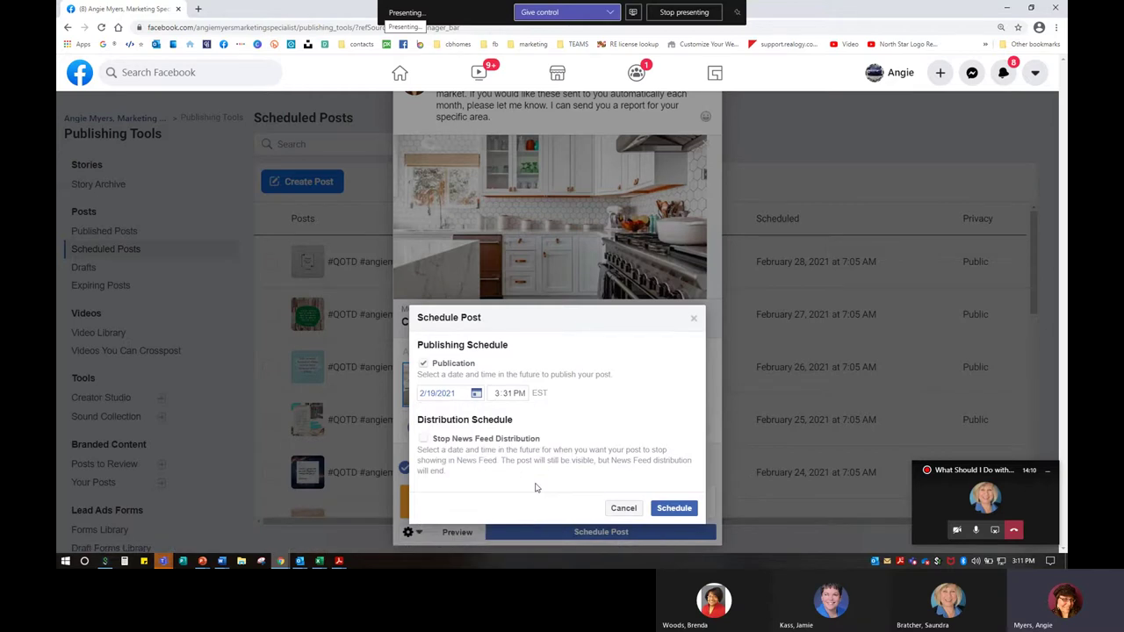
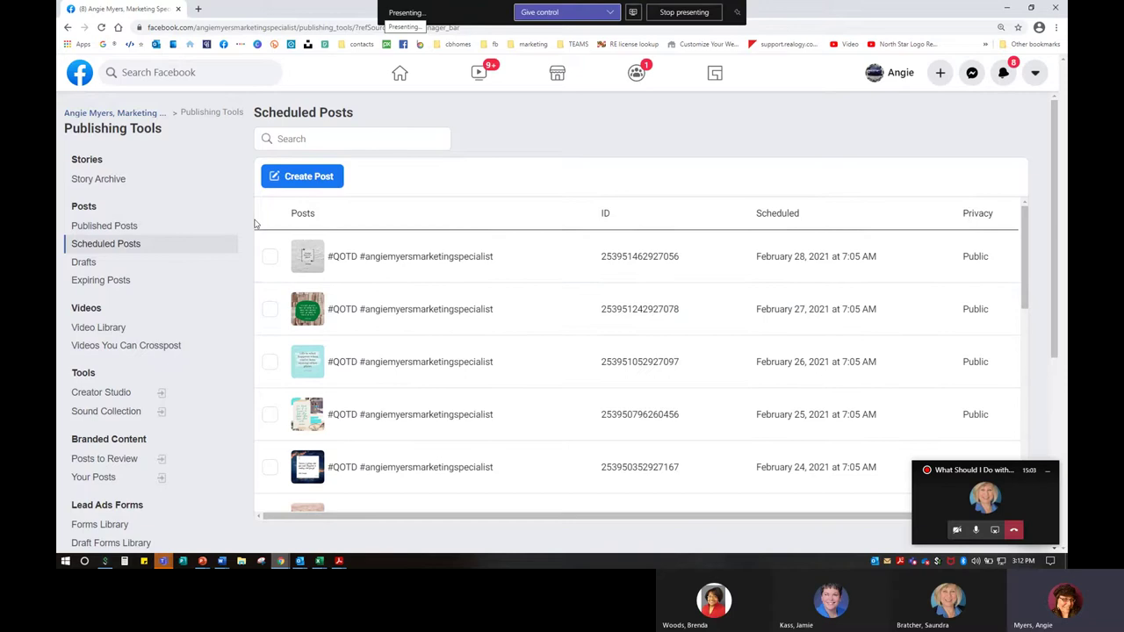
Step: Glance at Published Posts, then open the Carroll County post from Scheduled Posts
click(111, 229)
click(136, 246)
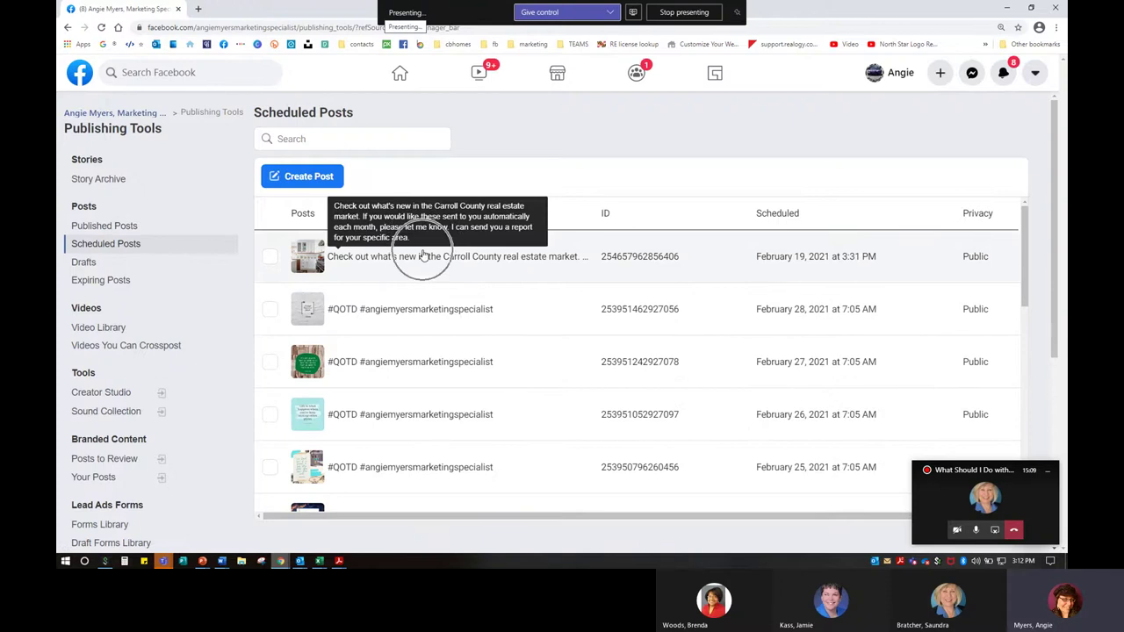
click(422, 255)
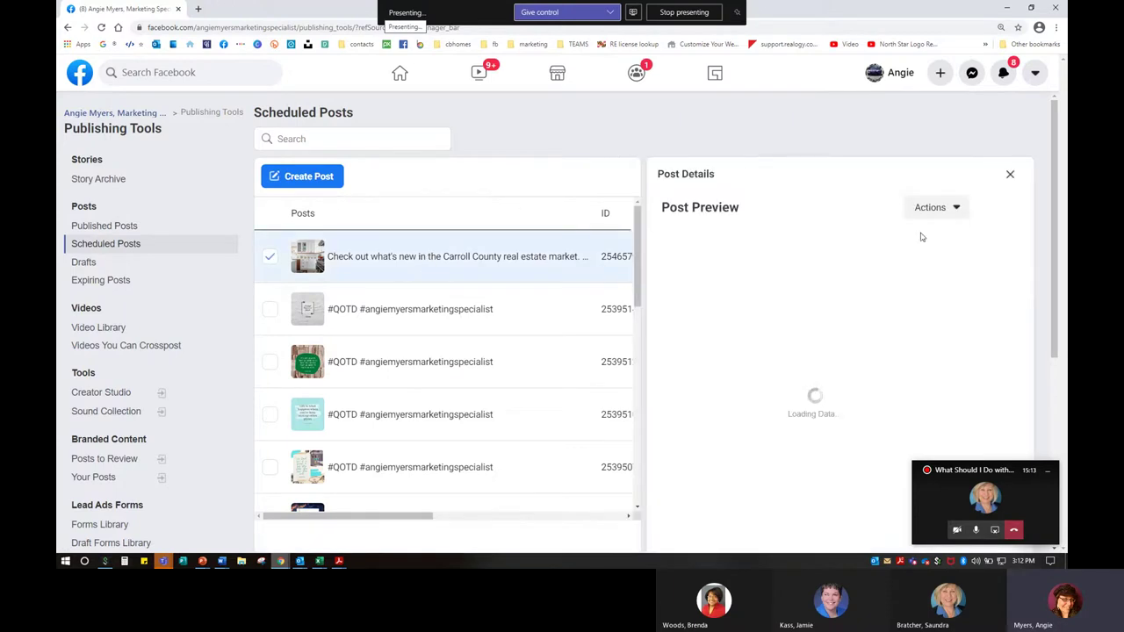
drag(1043, 484, 306, 470)
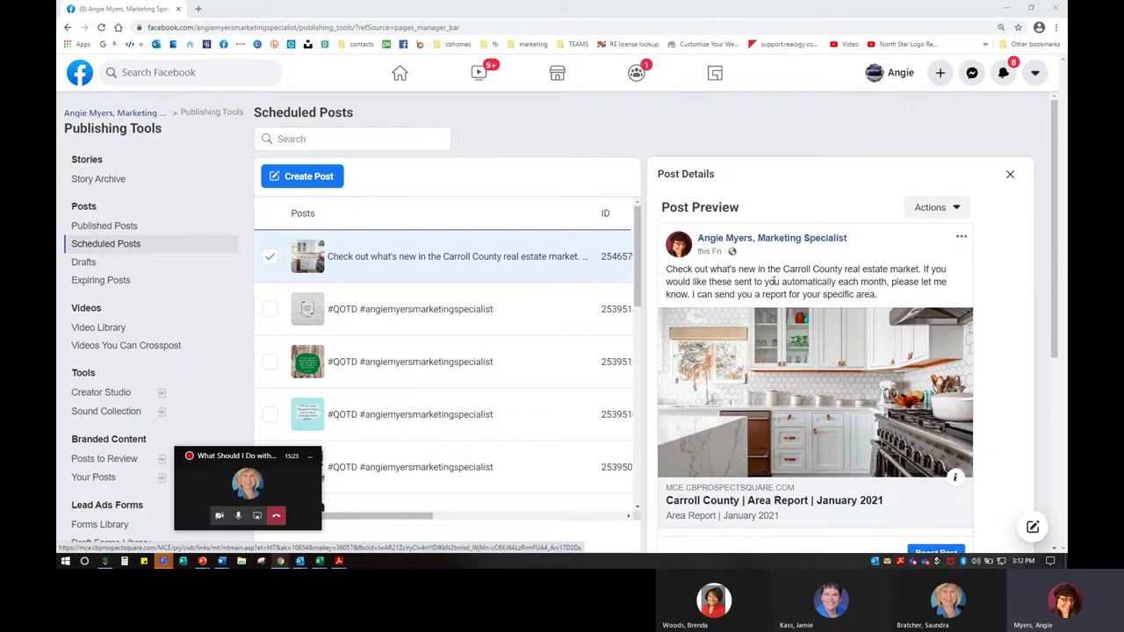
Step: Re-save the Carroll County post's text via Edit post, then close its details
click(961, 237)
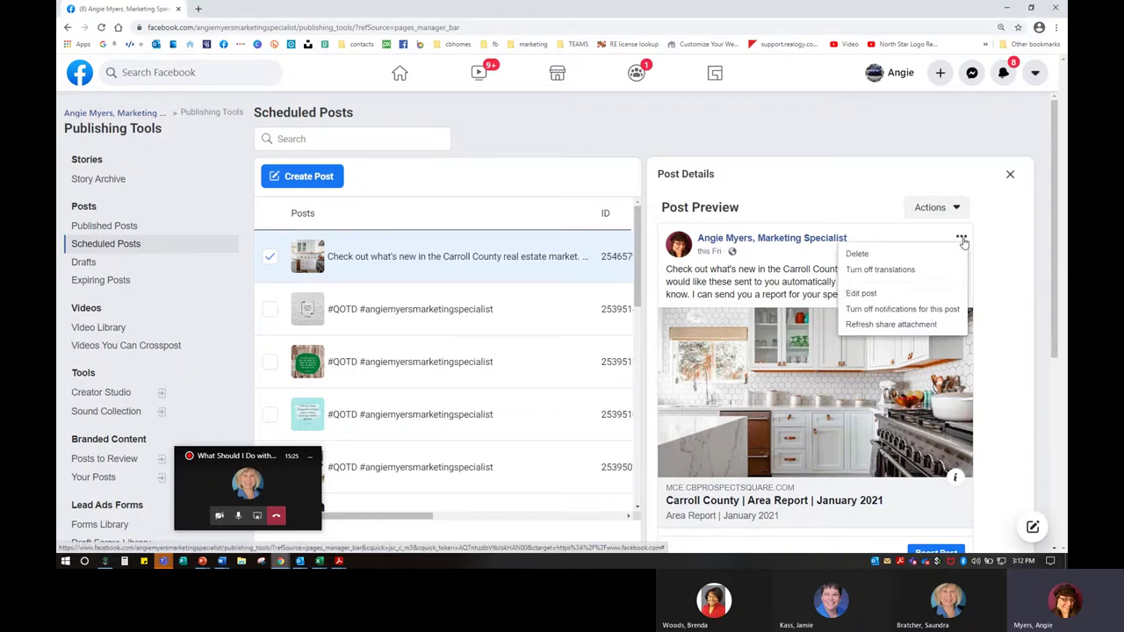
click(857, 295)
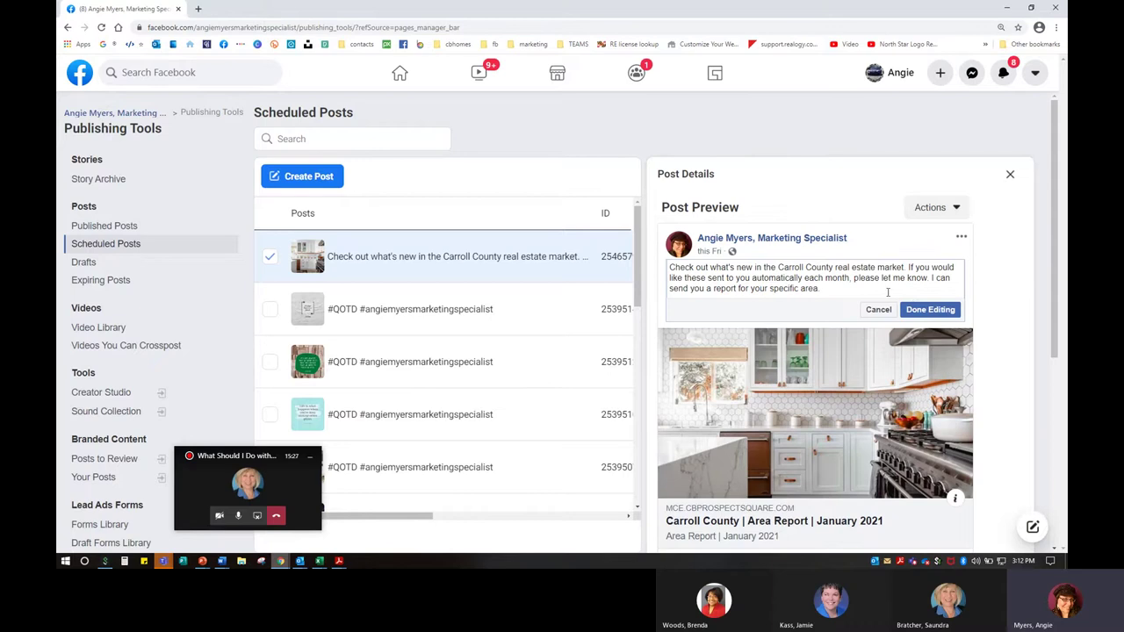
click(930, 309)
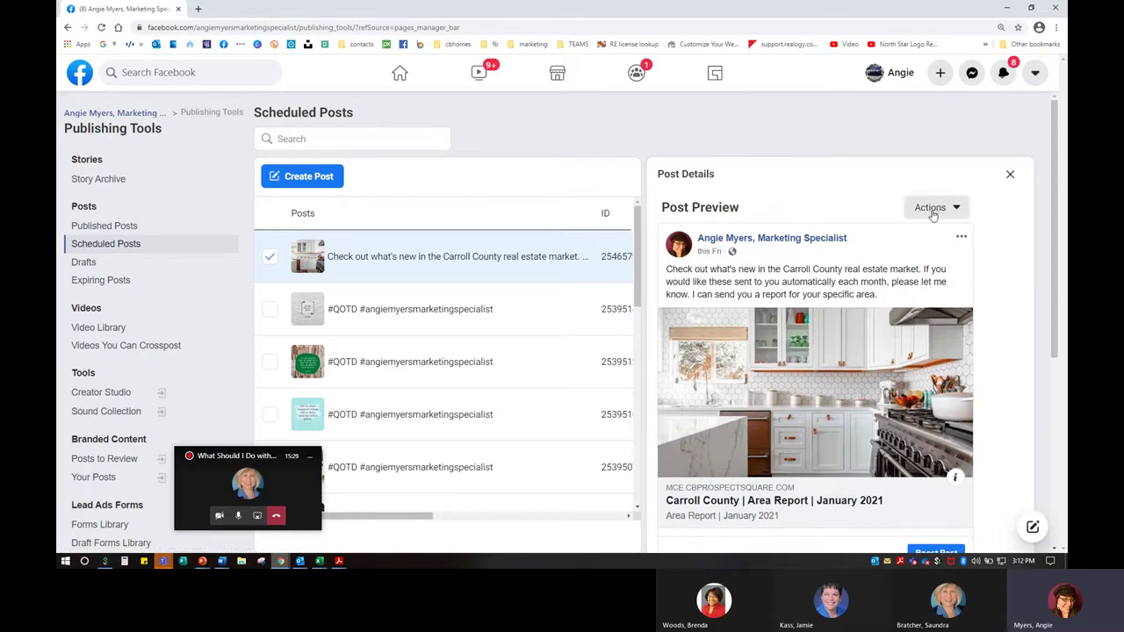
click(1011, 173)
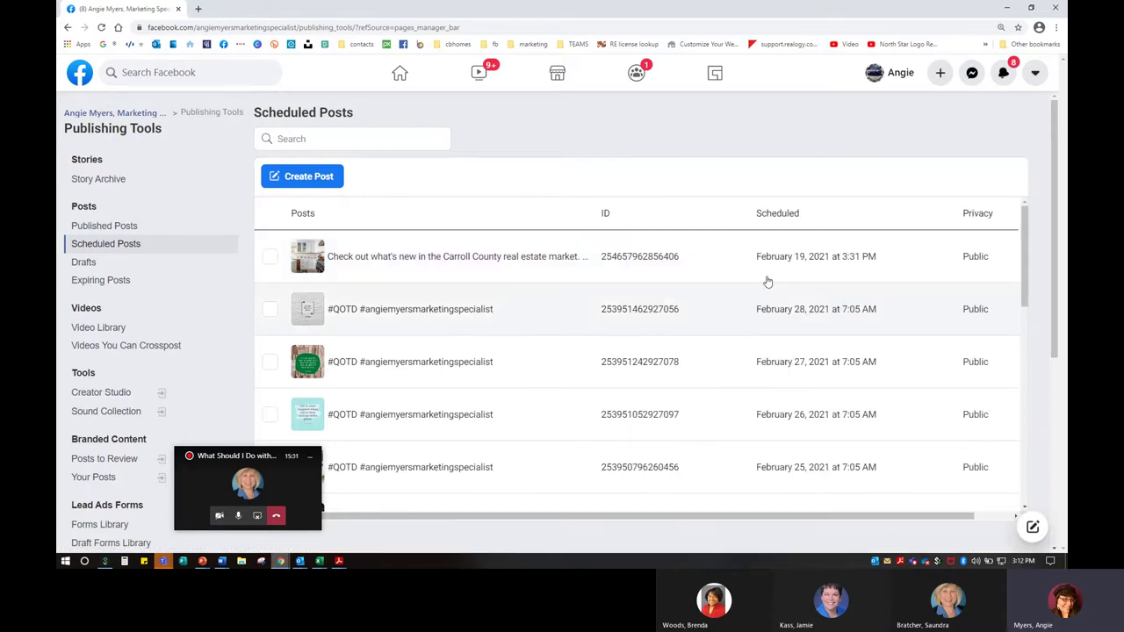
scroll(768, 282, down, 5)
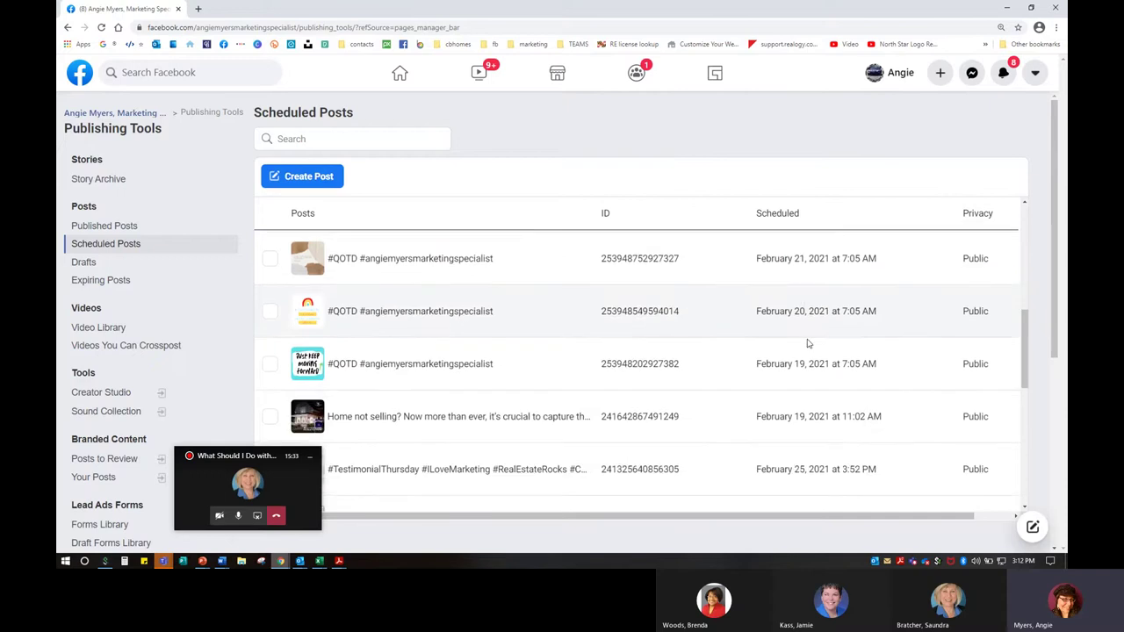
scroll(809, 344, down, 1)
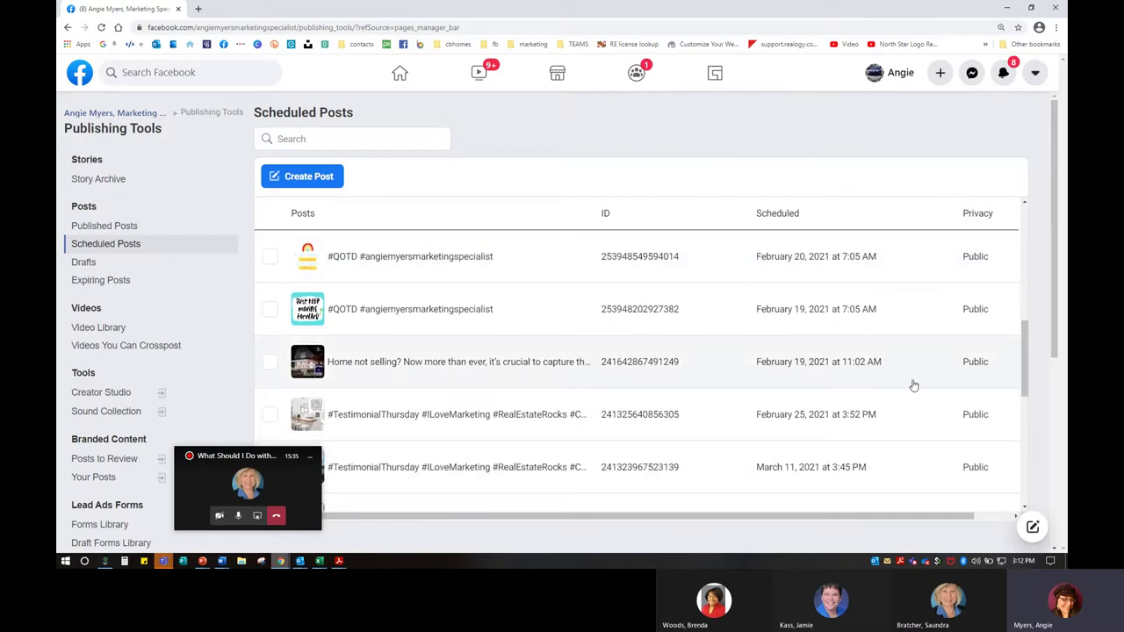
scroll(914, 386, down, 10)
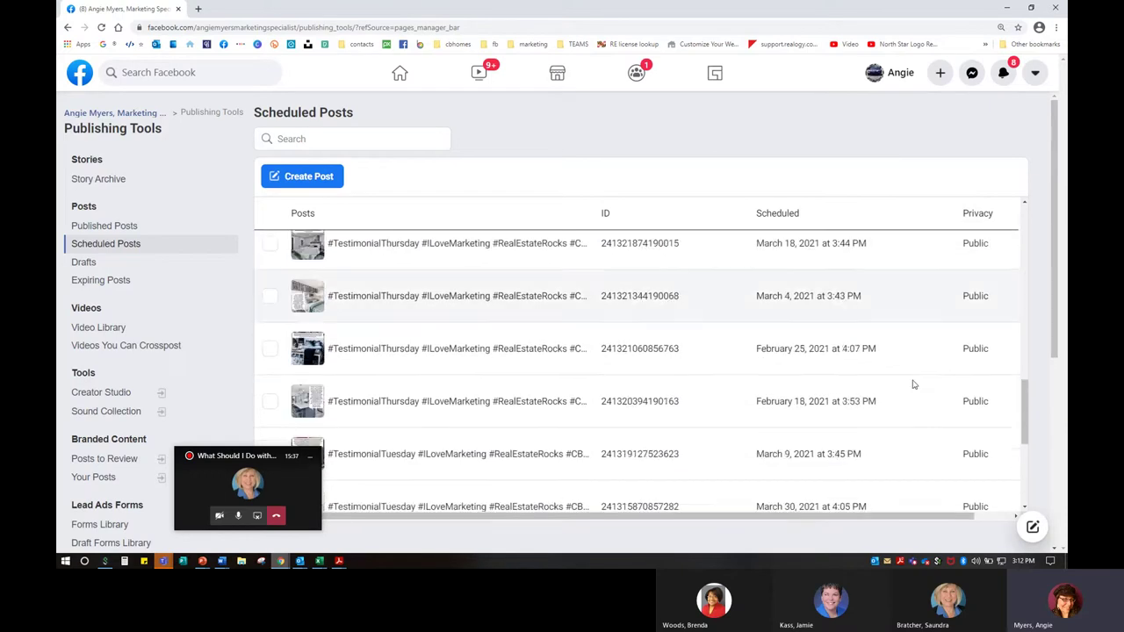
scroll(914, 384, down, 2)
scroll(913, 384, up, 4)
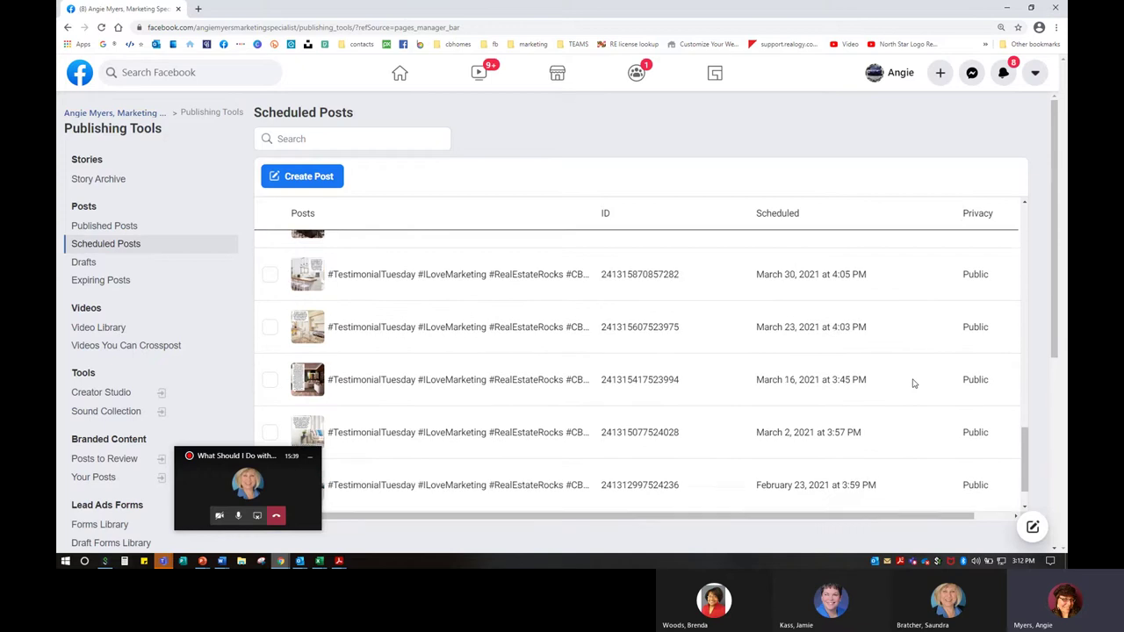
scroll(913, 384, up, 5)
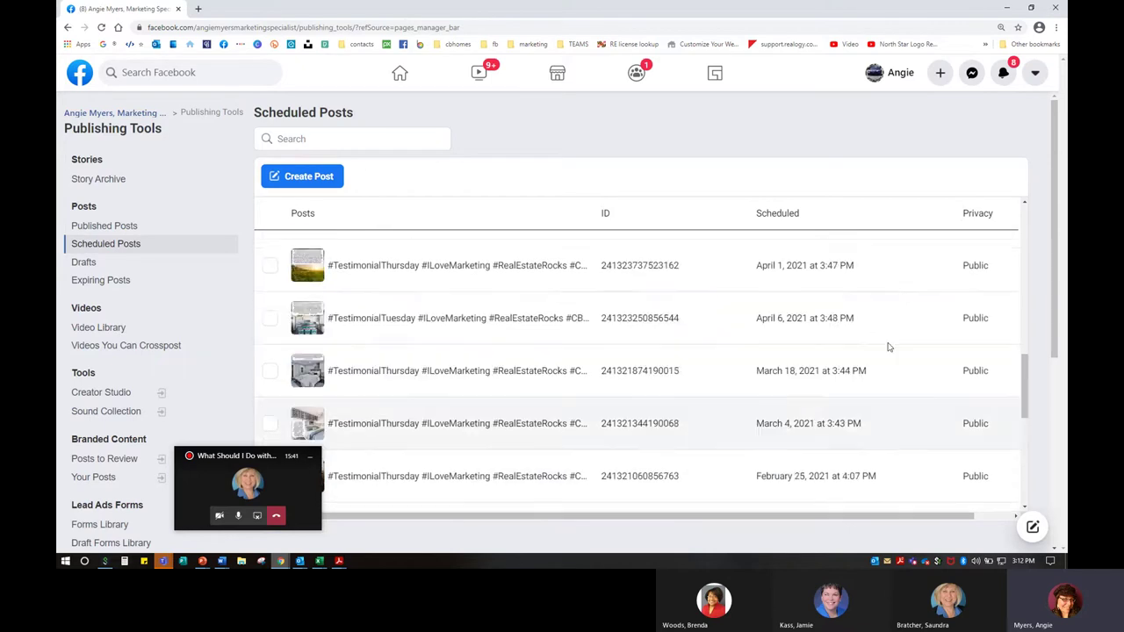
scroll(889, 348, up, 5)
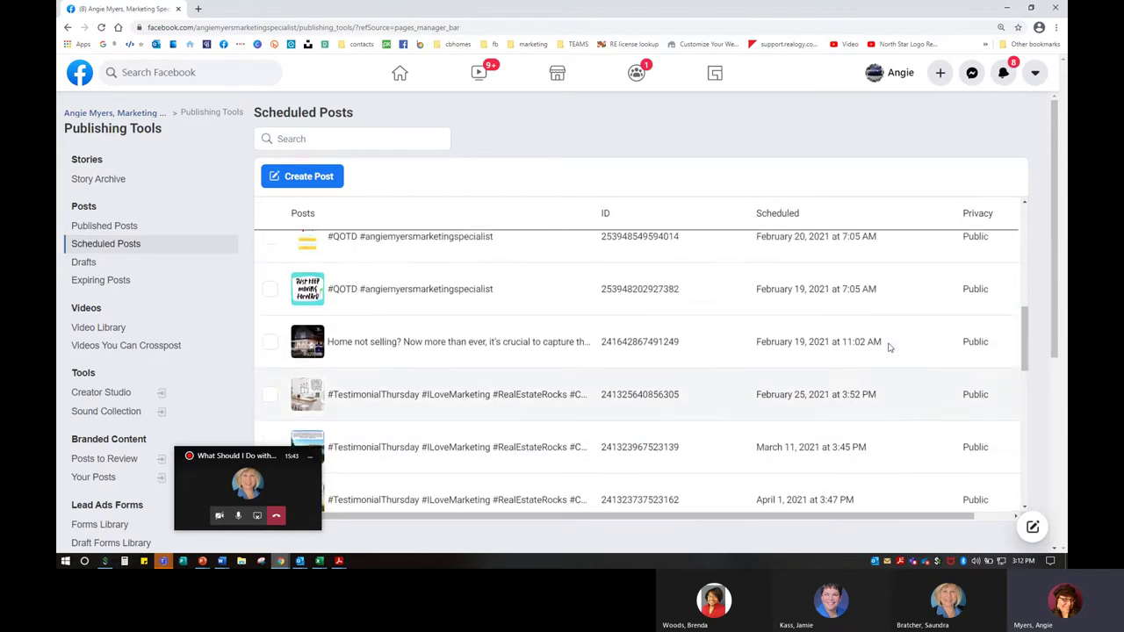
scroll(889, 348, up, 3)
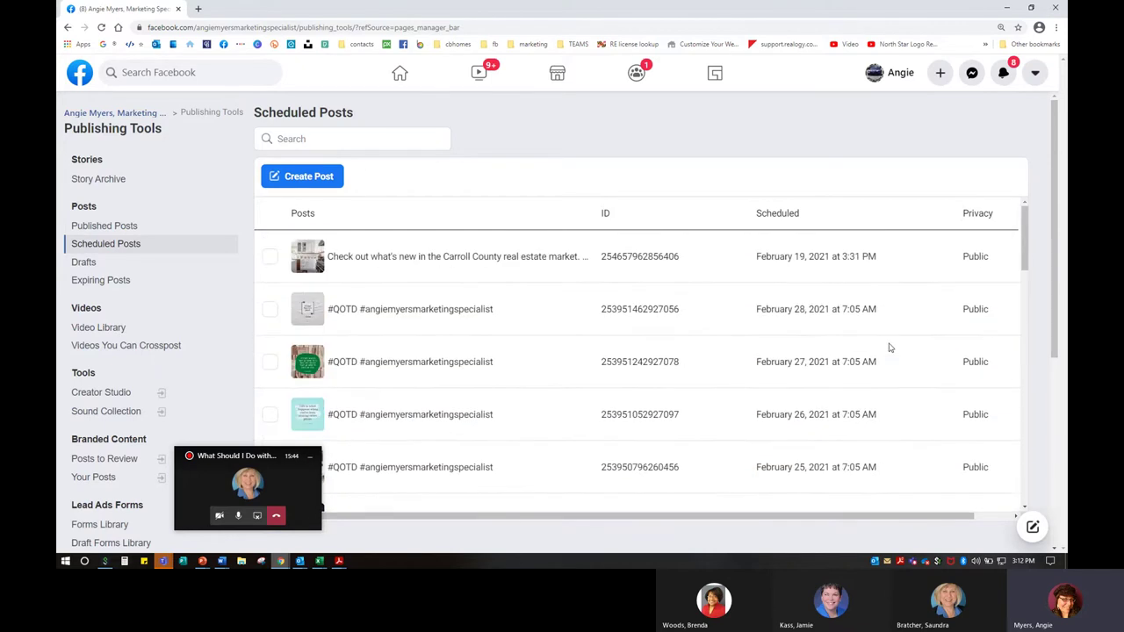
Step: Reschedule the Carroll County post to February 19
click(563, 265)
click(931, 209)
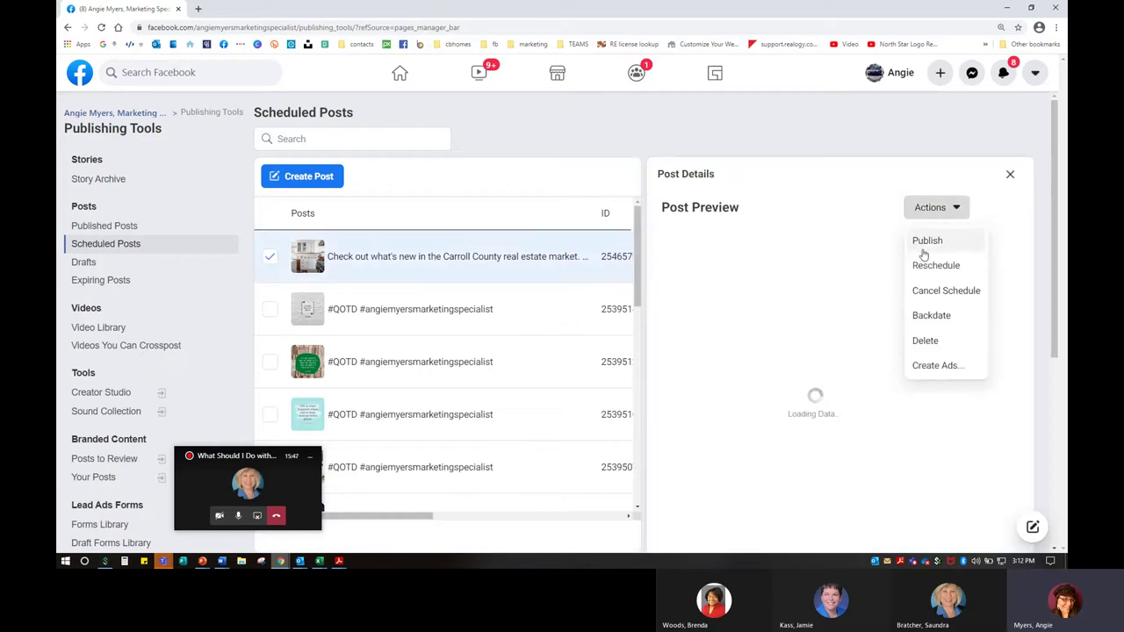
click(934, 262)
click(430, 276)
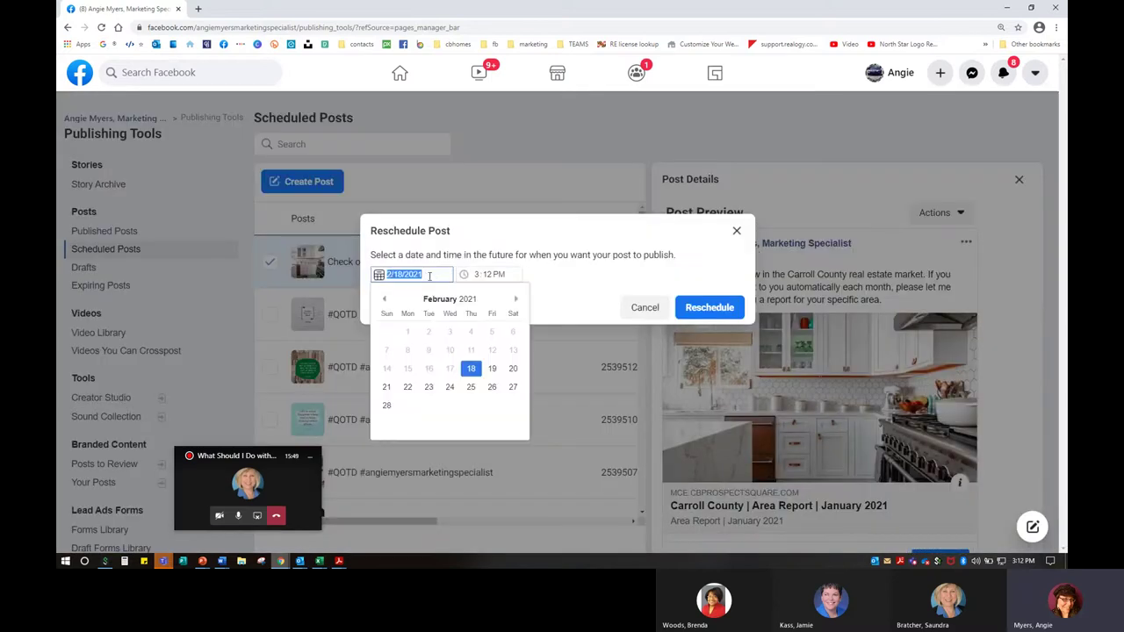
click(492, 369)
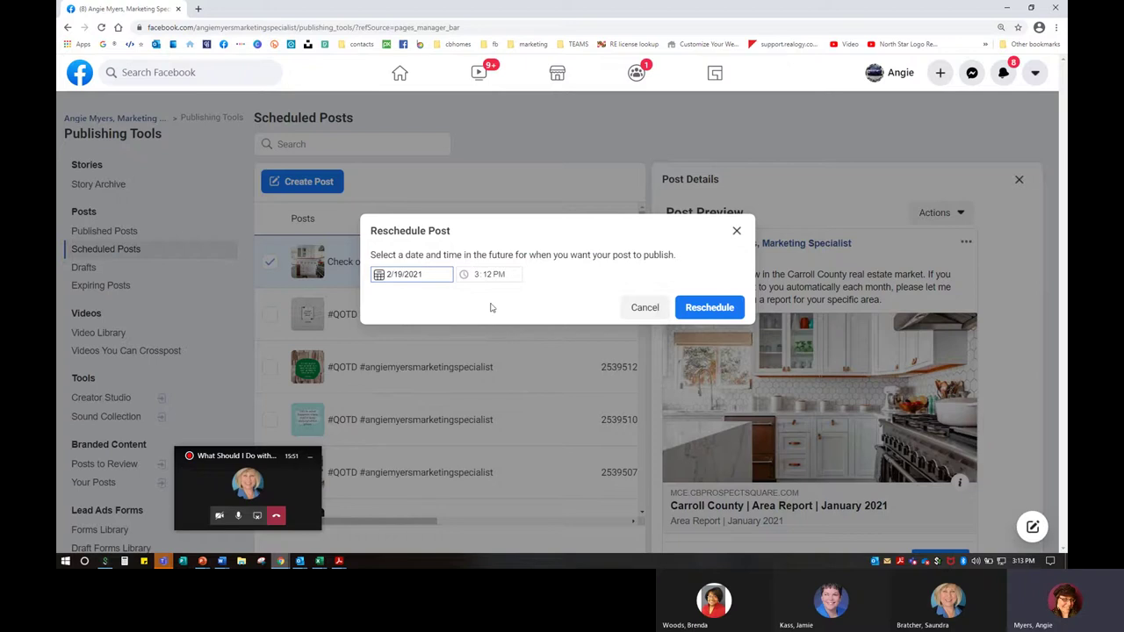
click(716, 309)
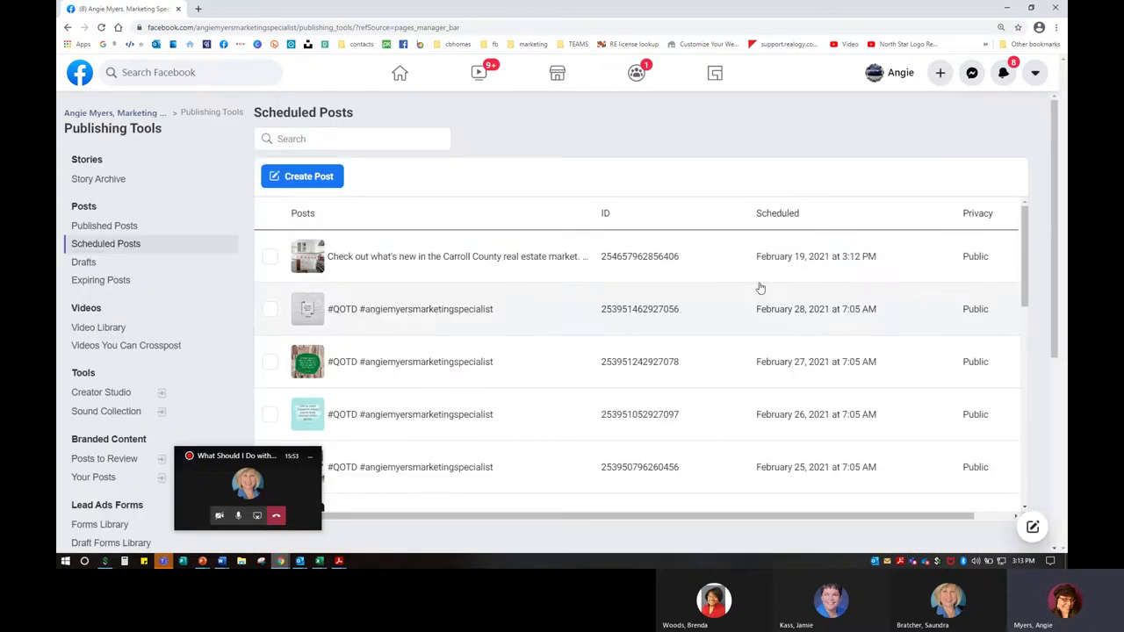
Step: Reschedule the Carroll County post again for February 19, 2021 at 3:14 PM
click(865, 265)
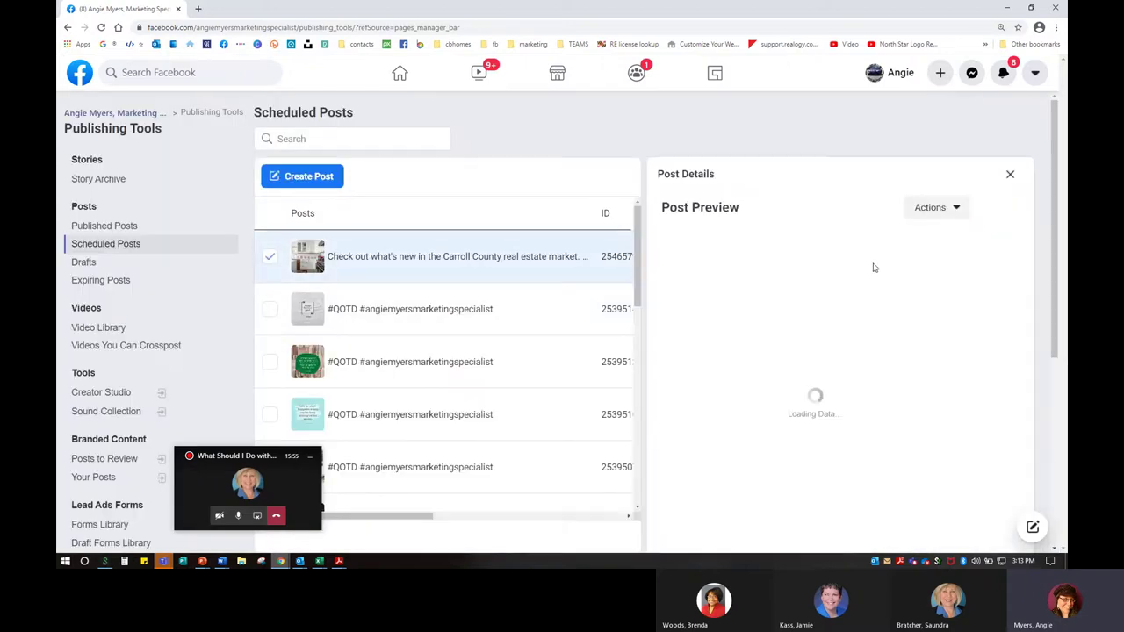
click(942, 213)
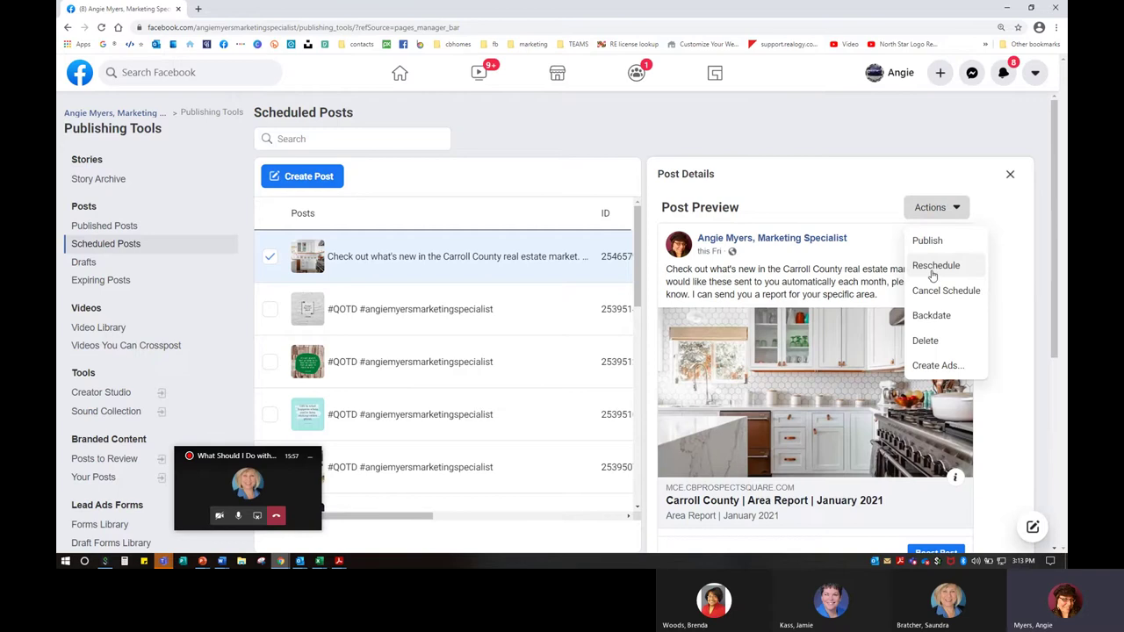
click(934, 267)
click(442, 275)
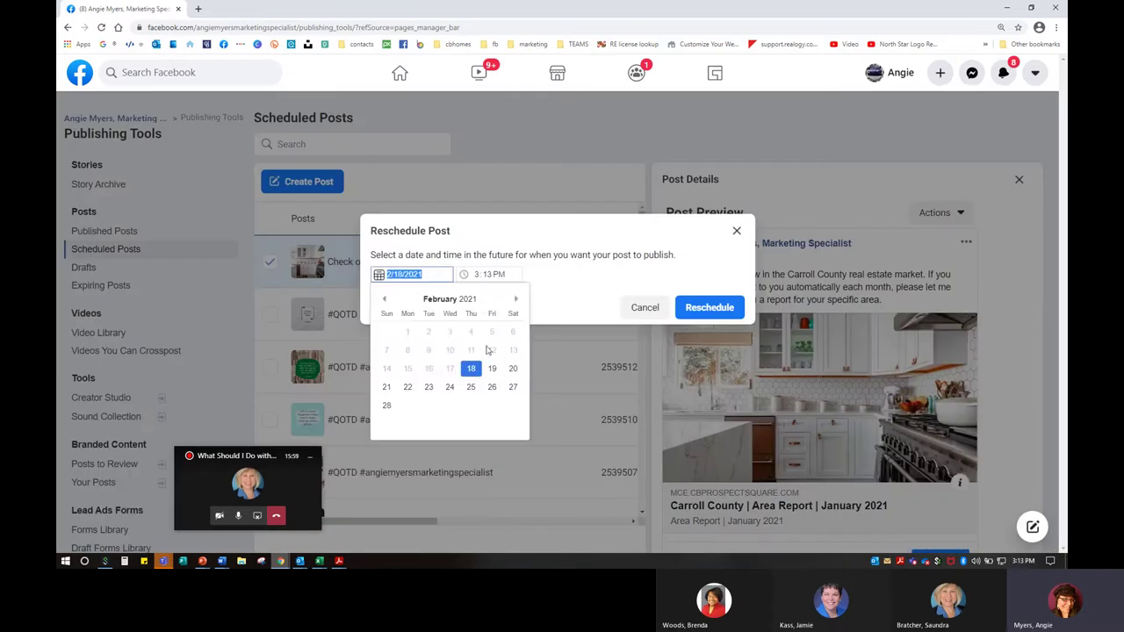
click(494, 368)
click(490, 275)
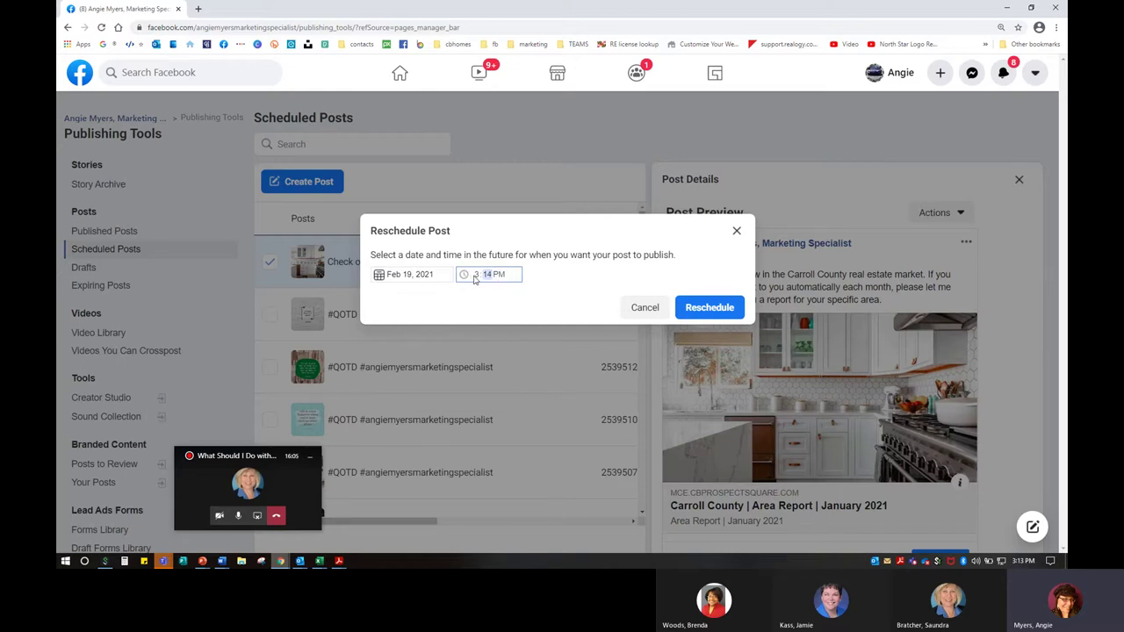
click(498, 275)
click(708, 308)
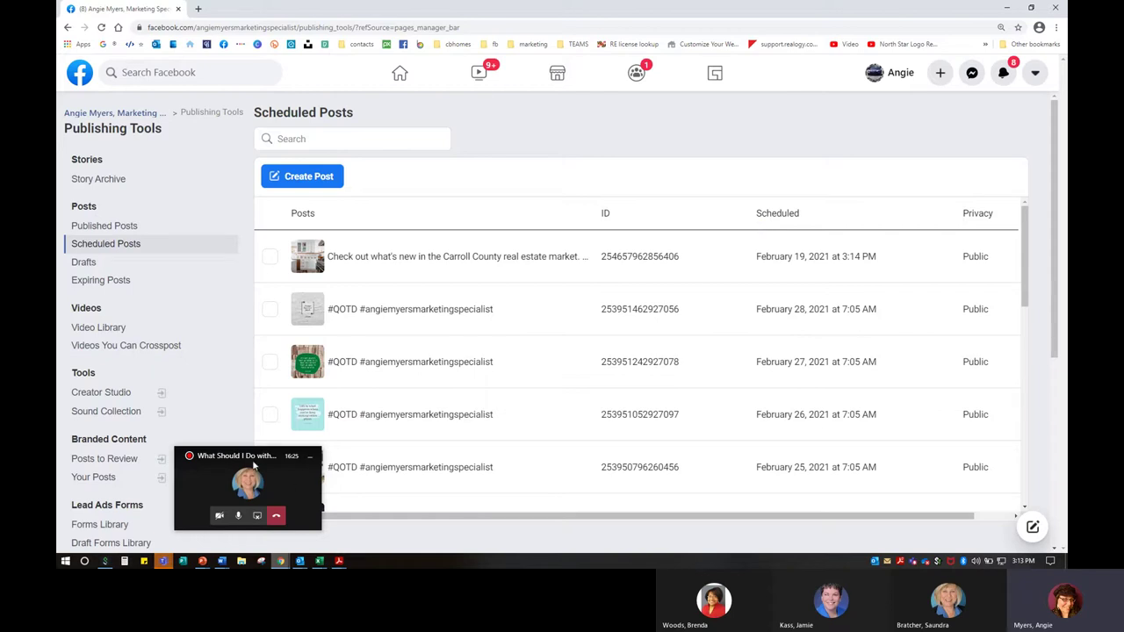
drag(254, 466, 994, 480)
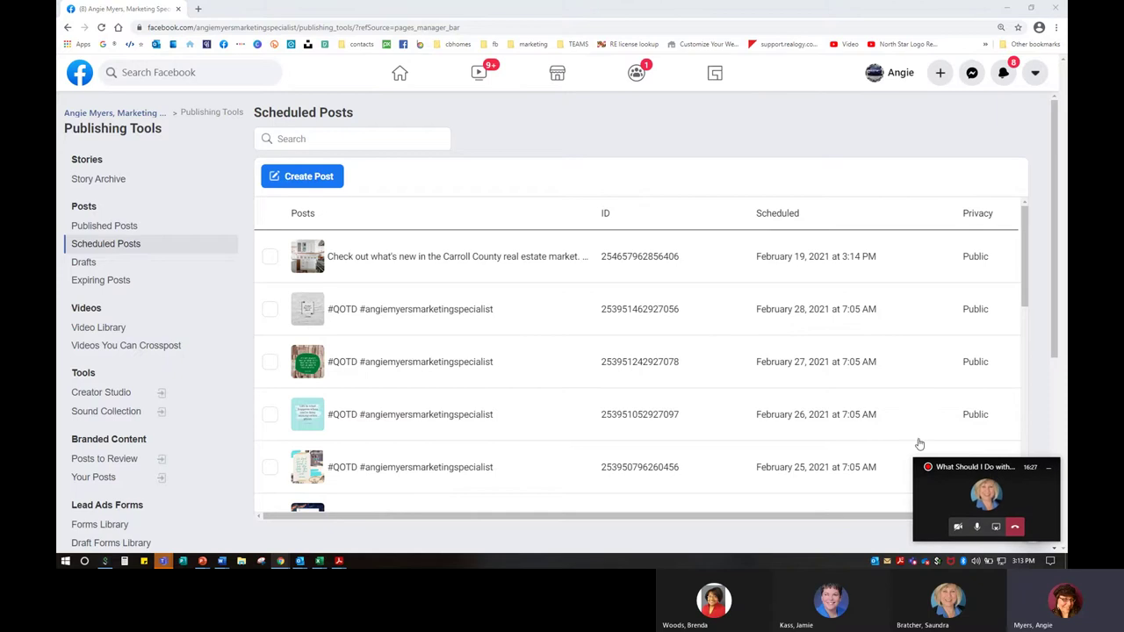
scroll(536, 352, down, 15)
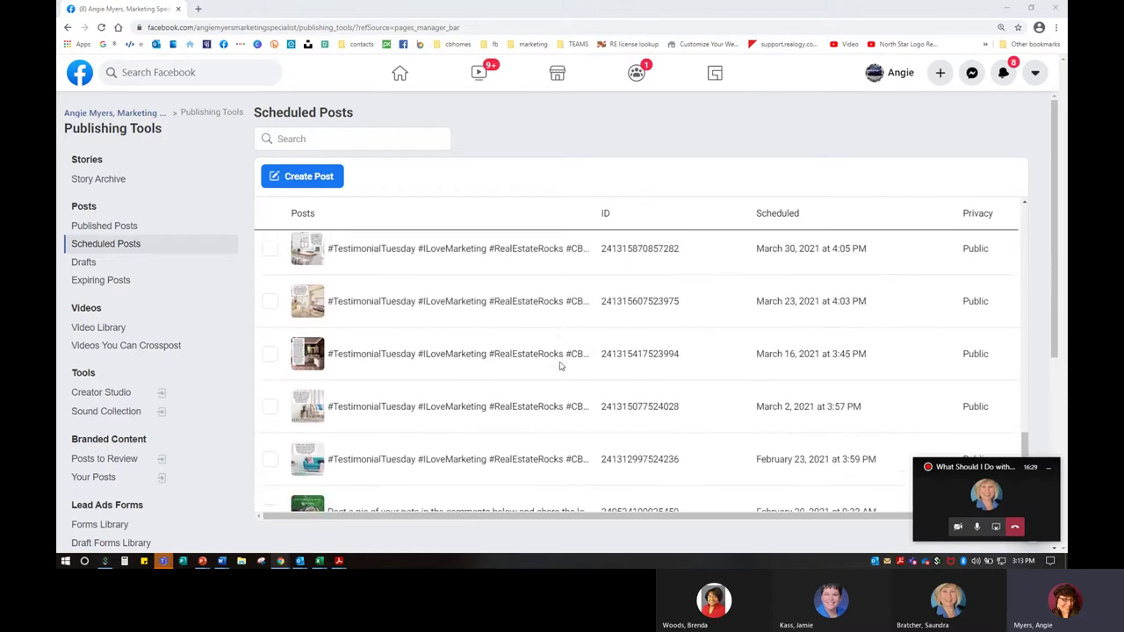
scroll(561, 366, down, 1)
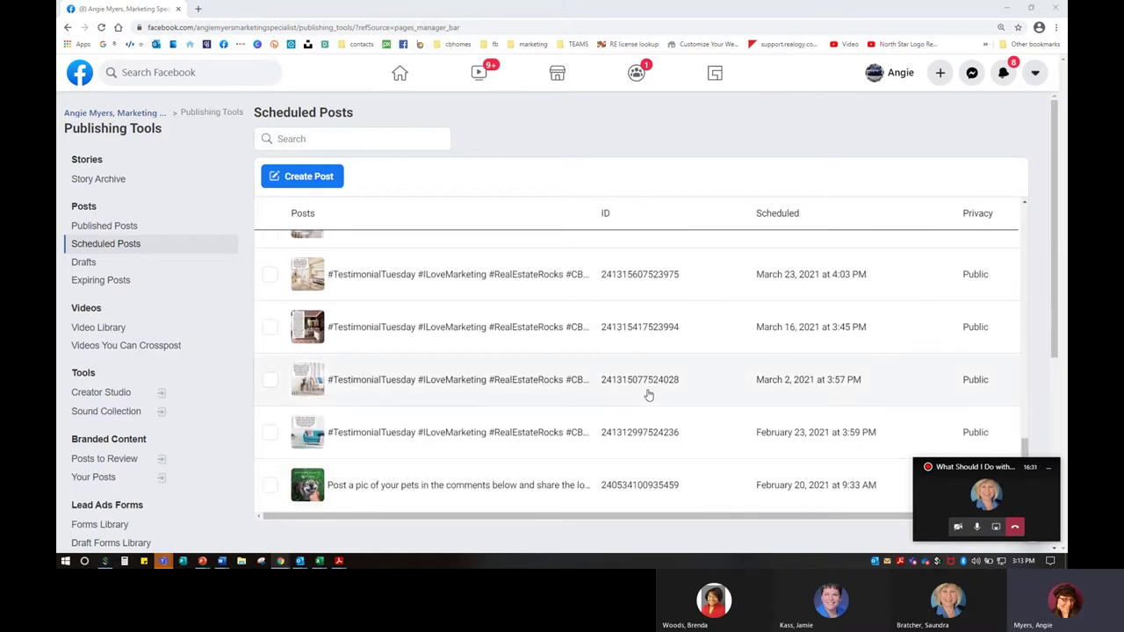
scroll(650, 397, up, 10)
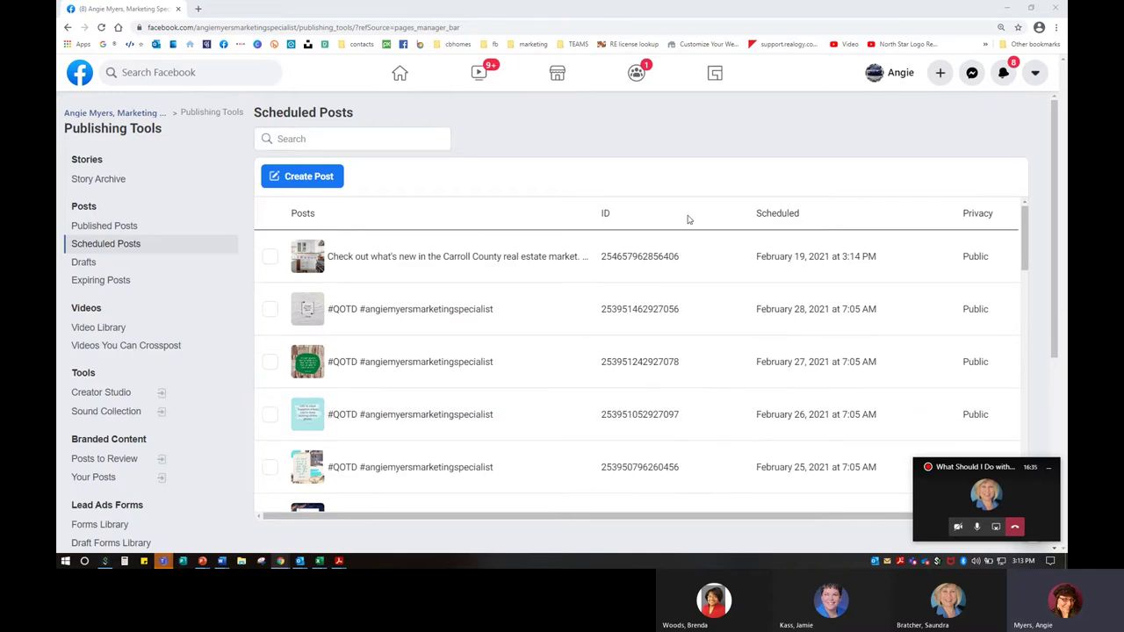
click(132, 119)
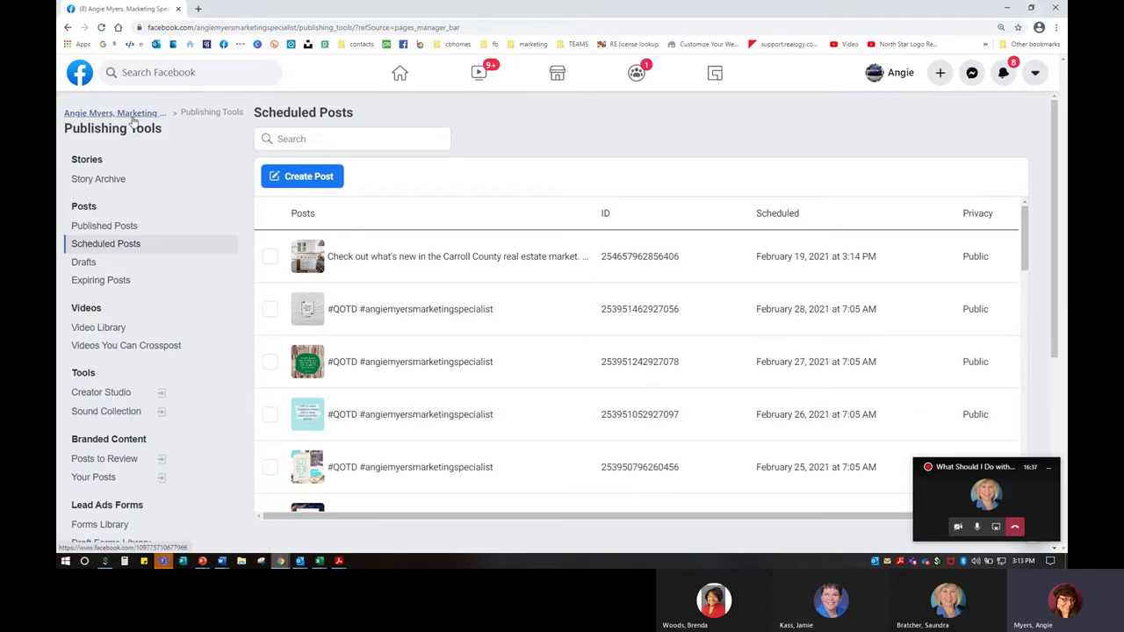
scroll(872, 329, down, 5)
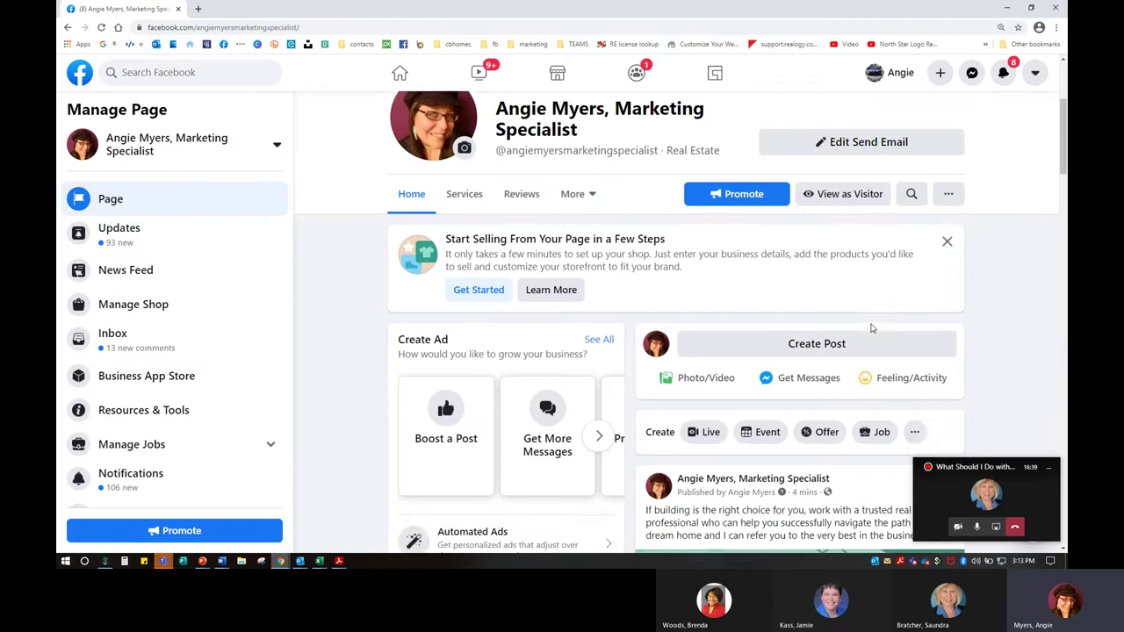
scroll(872, 329, down, 10)
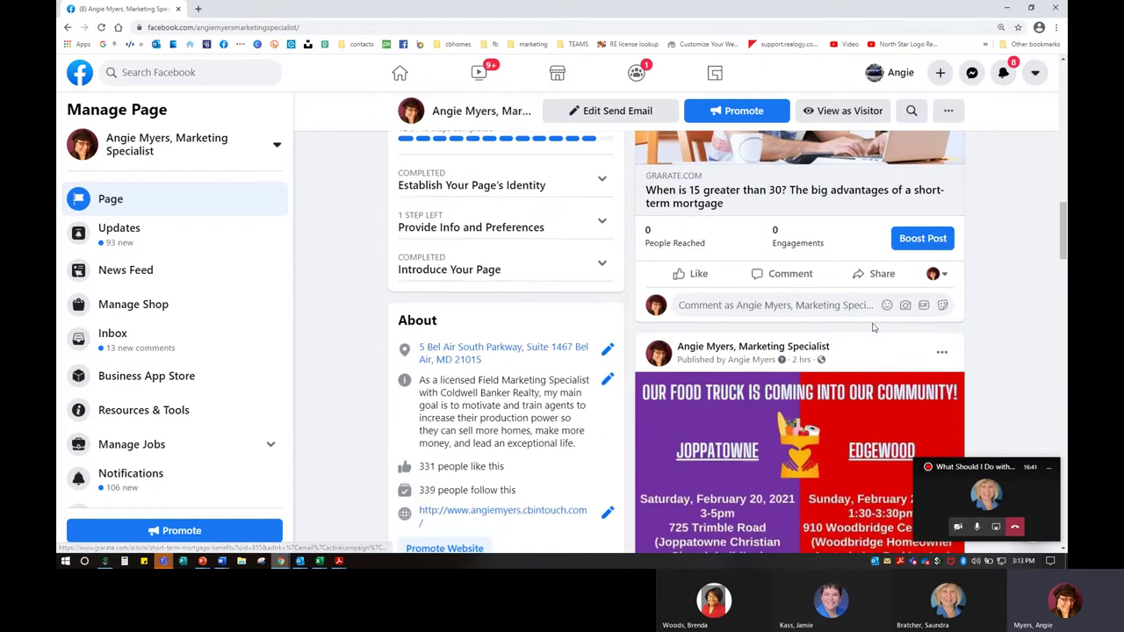
scroll(872, 329, down, 10)
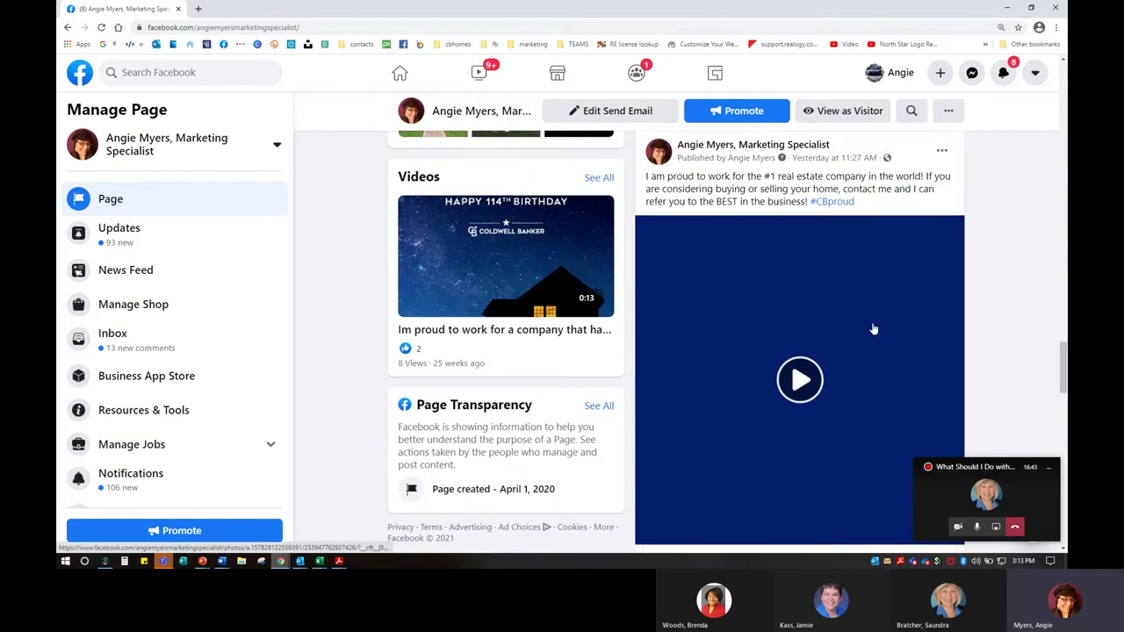
scroll(872, 329, down, 10)
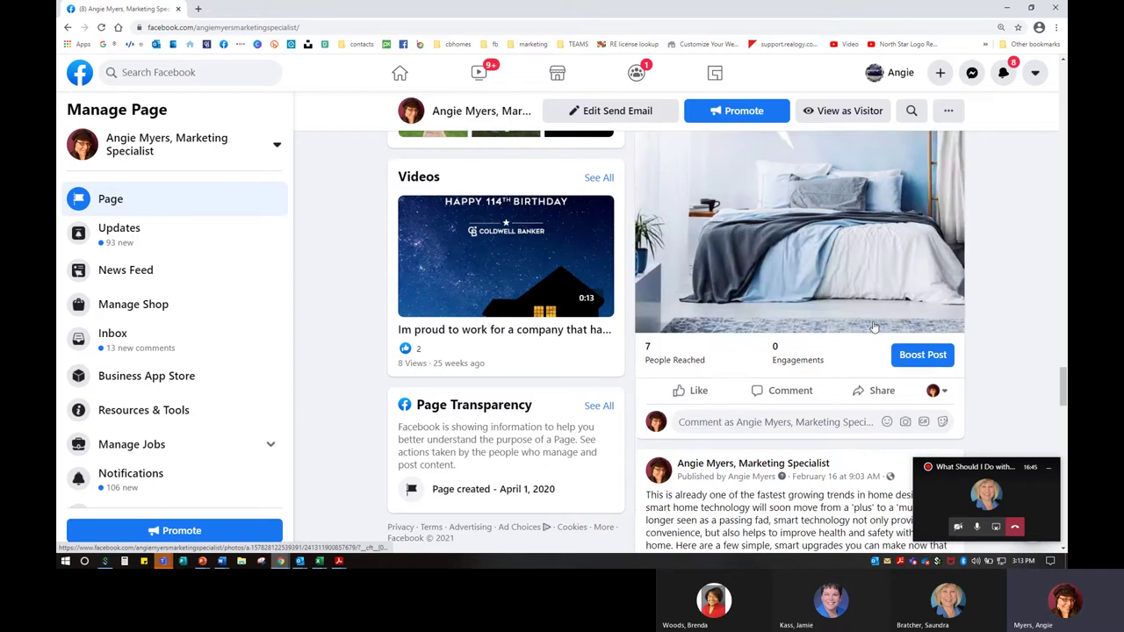
scroll(715, 299, up, 5)
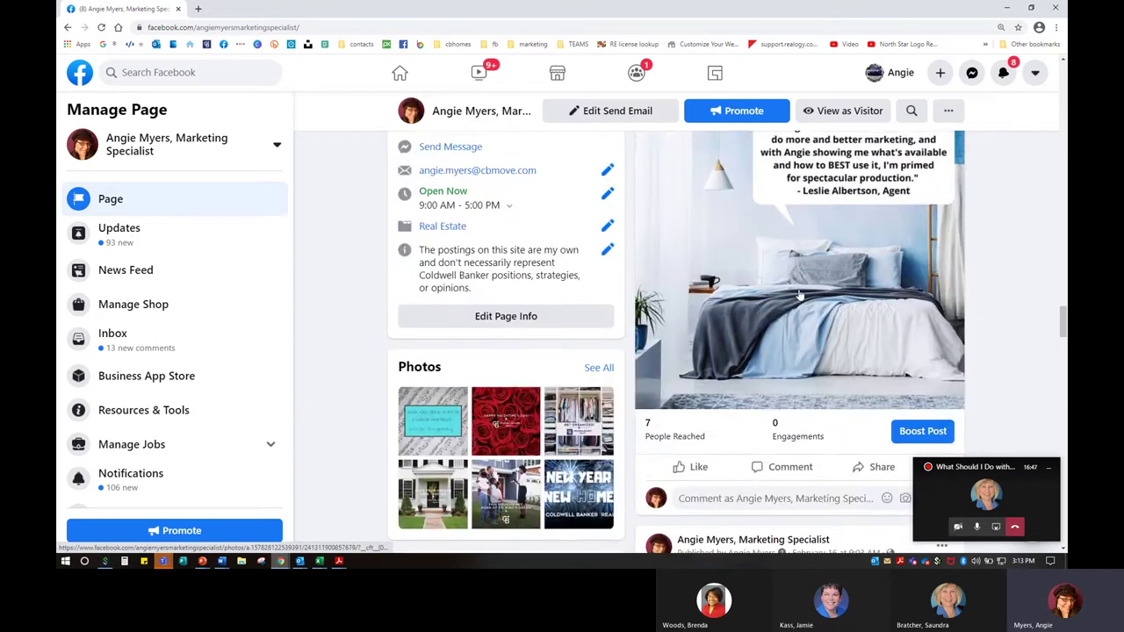
scroll(715, 299, down, 8)
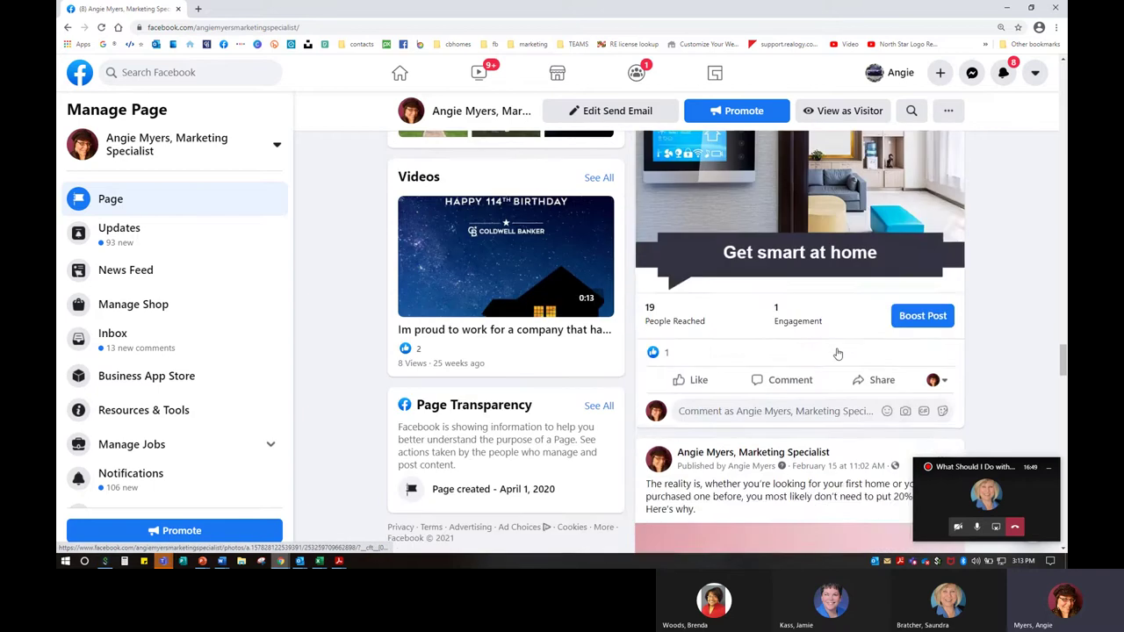
scroll(837, 349, down, 3)
scroll(799, 325, up, 2)
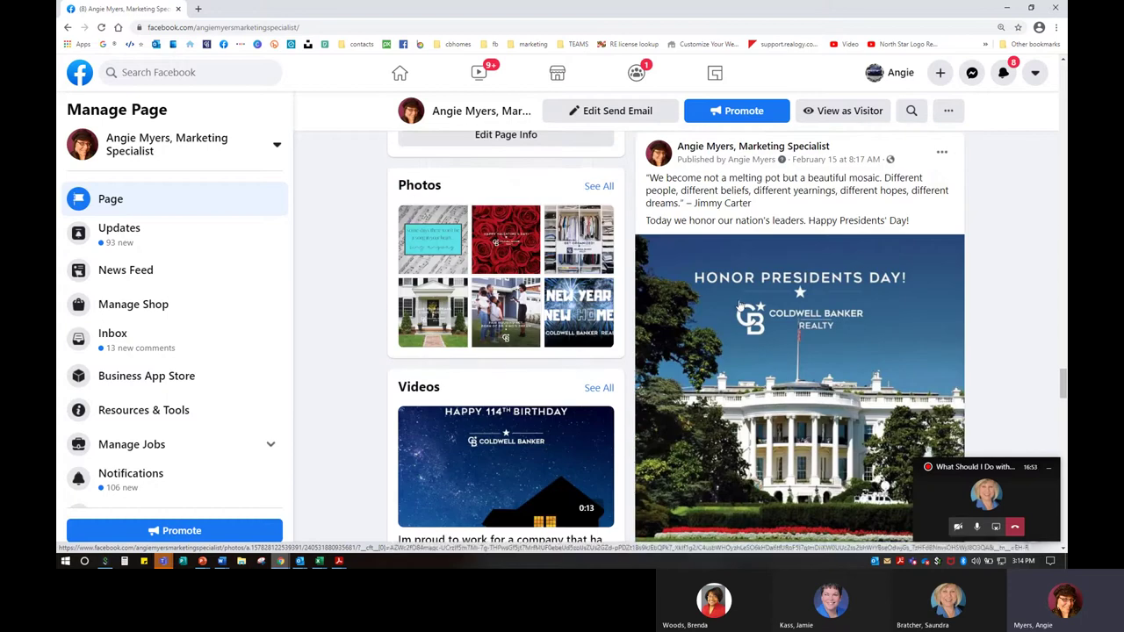
Step: Close the Facebook window and the Carroll County area report tab
click(177, 9)
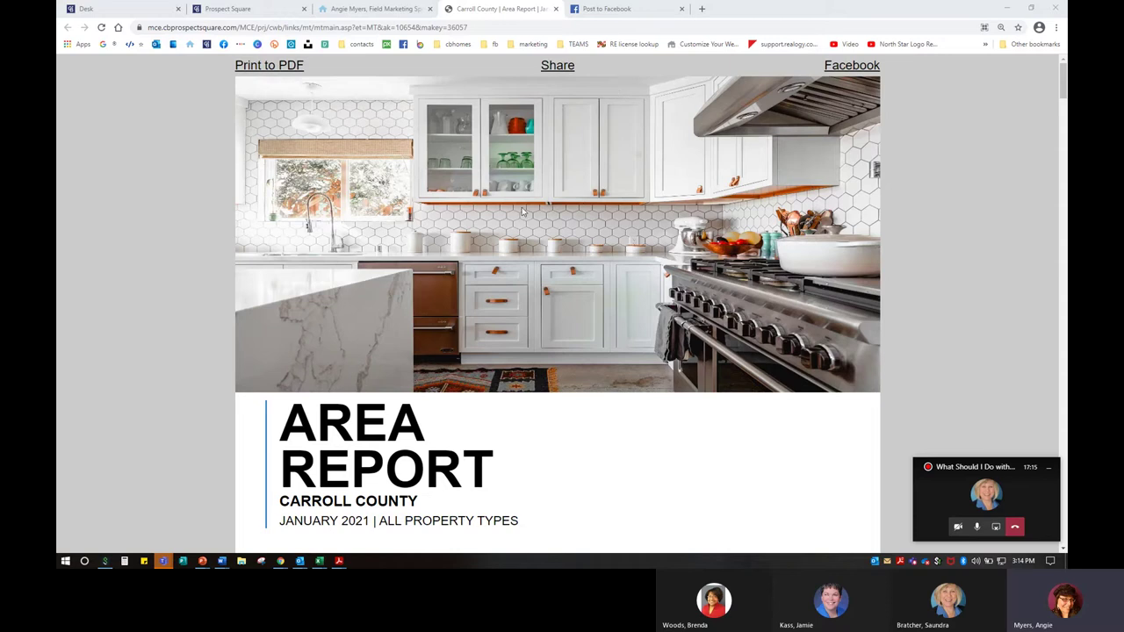
click(553, 10)
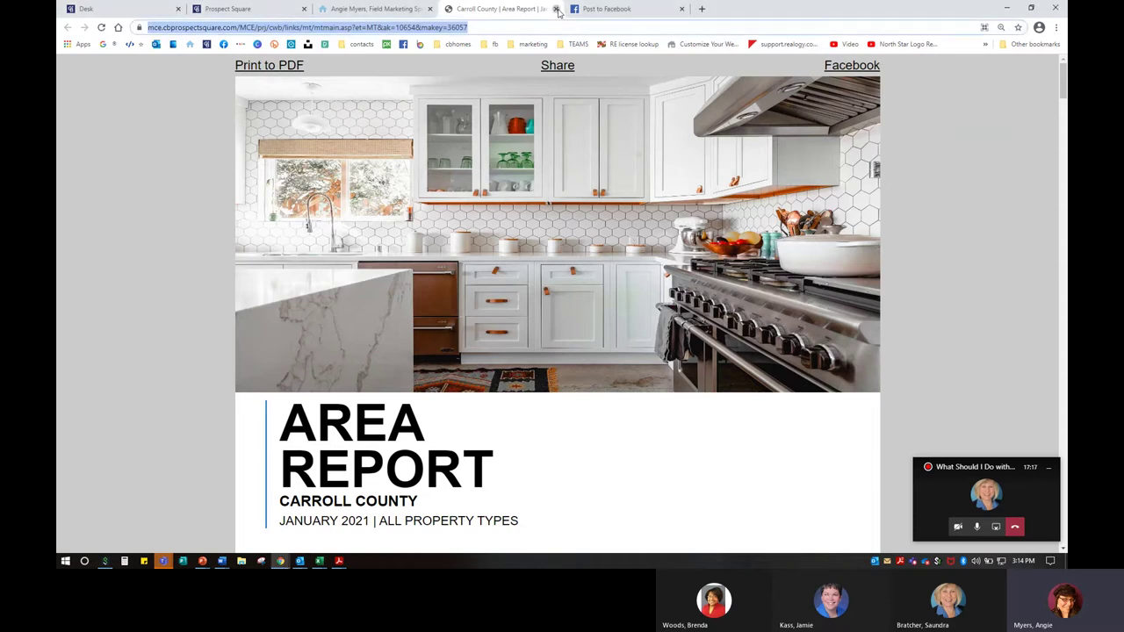
click(556, 8)
Step: Show the Area Report Preview and Share links, scrolled to Baltimore County | Lutherville Timonium
click(221, 9)
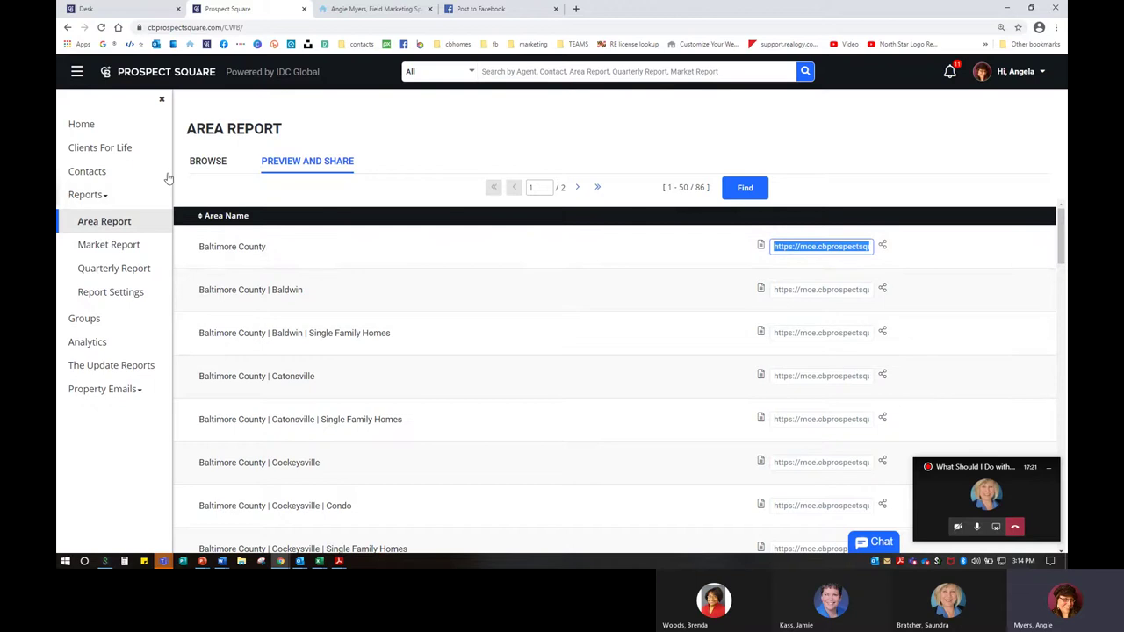
click(94, 223)
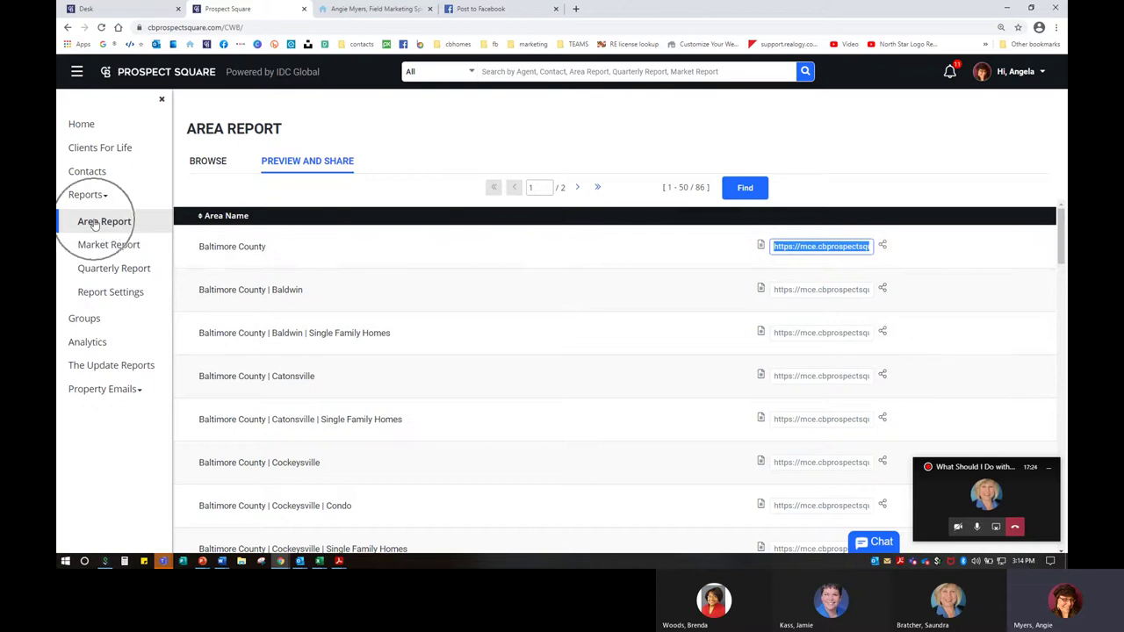
click(325, 166)
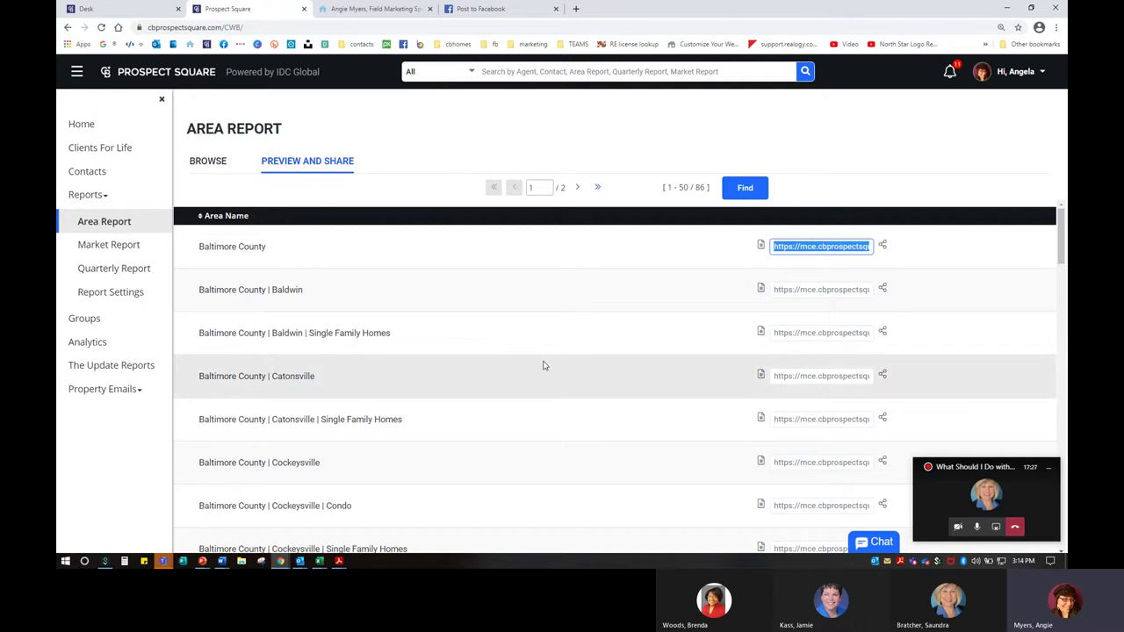
scroll(542, 364, down, 10)
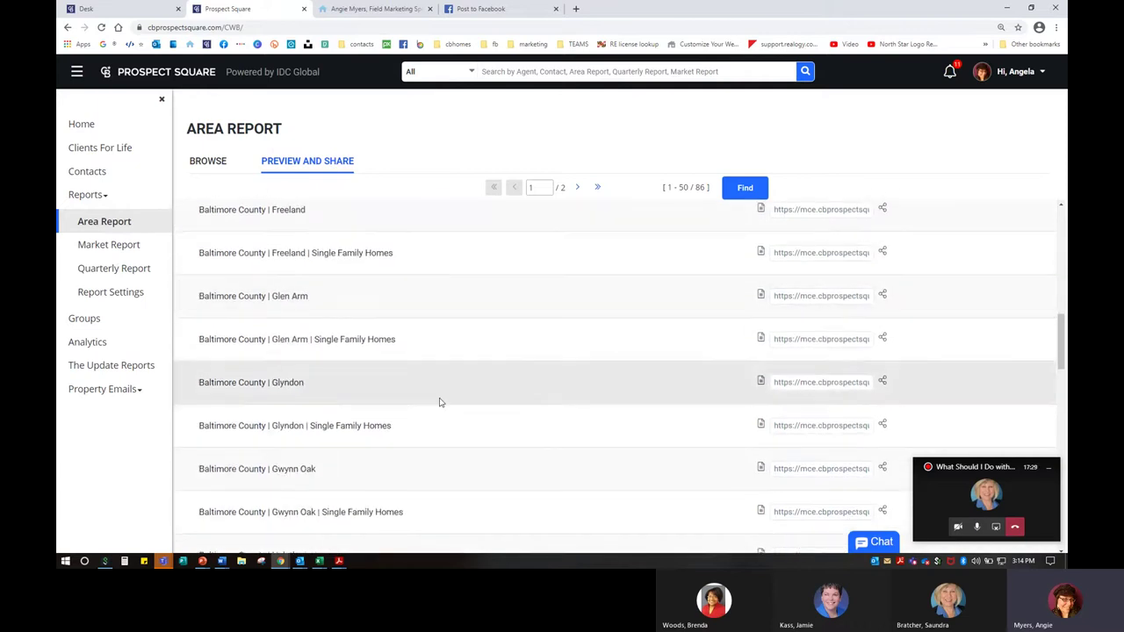
scroll(527, 431, down, 3)
scroll(530, 430, down, 3)
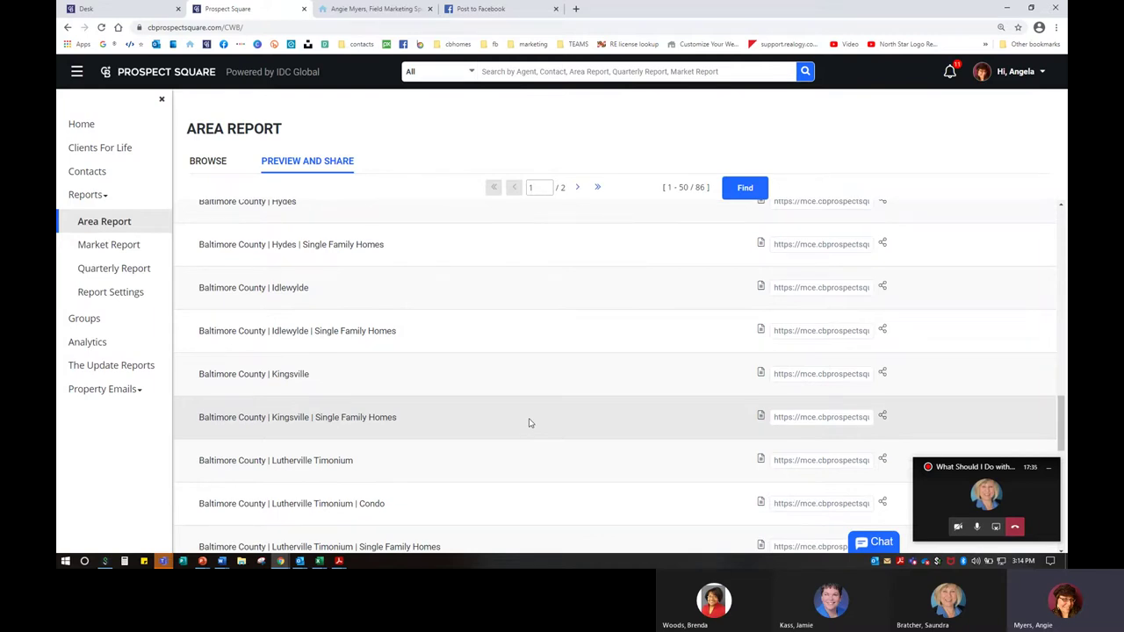
scroll(530, 423, down, 2)
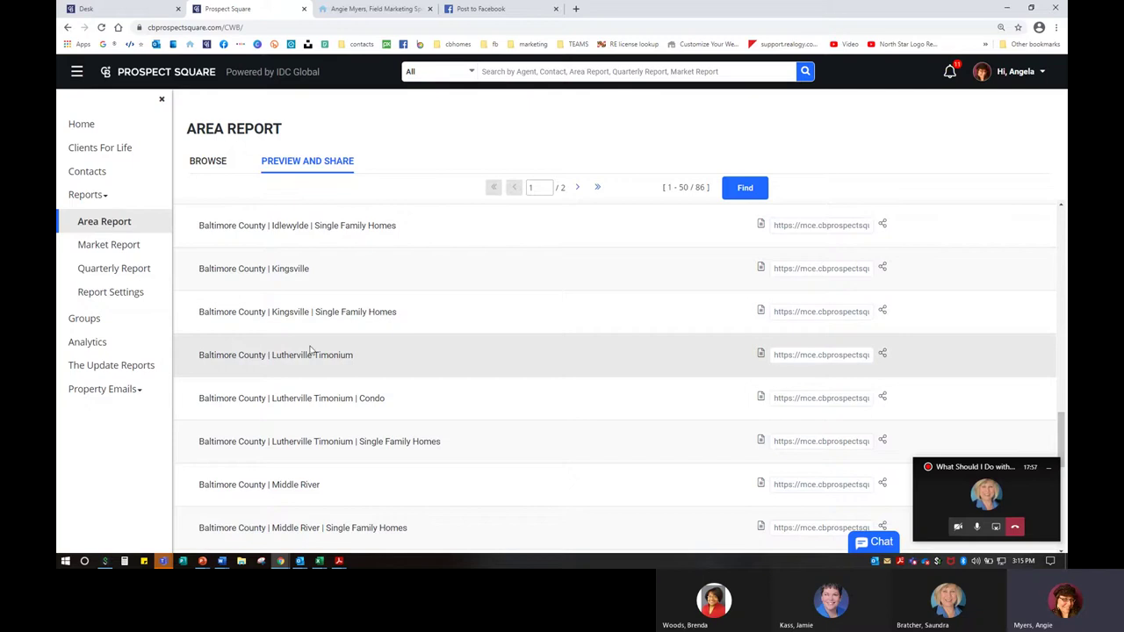
Step: Copy the Lutherville Timonium report link, then close the pending Facebook share page
drag(775, 355, 1061, 355)
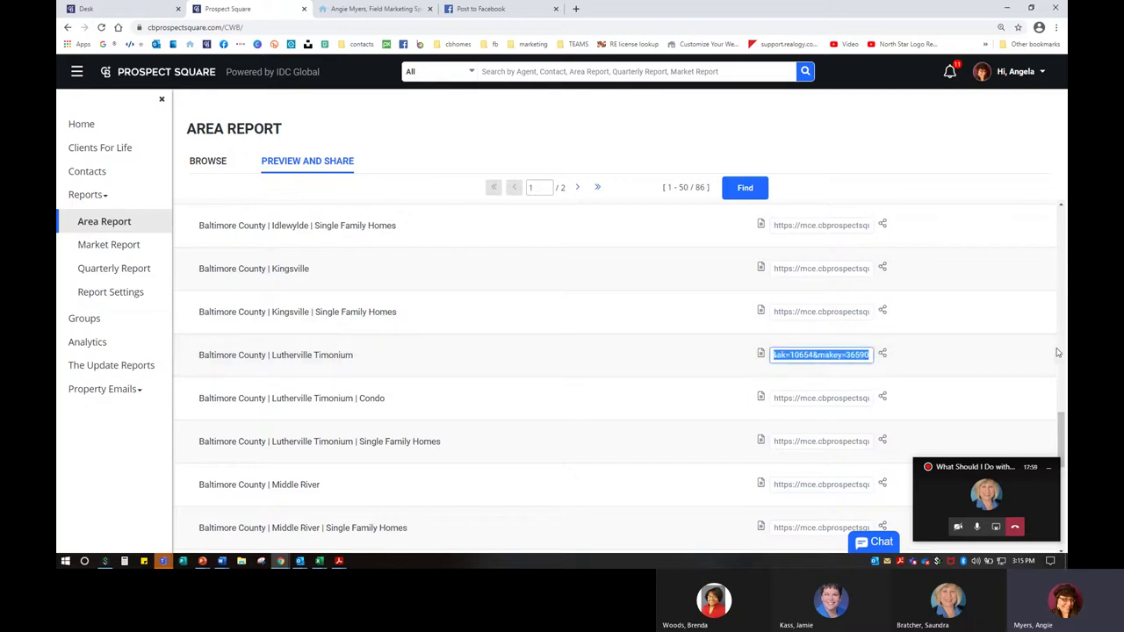
right_click(833, 352)
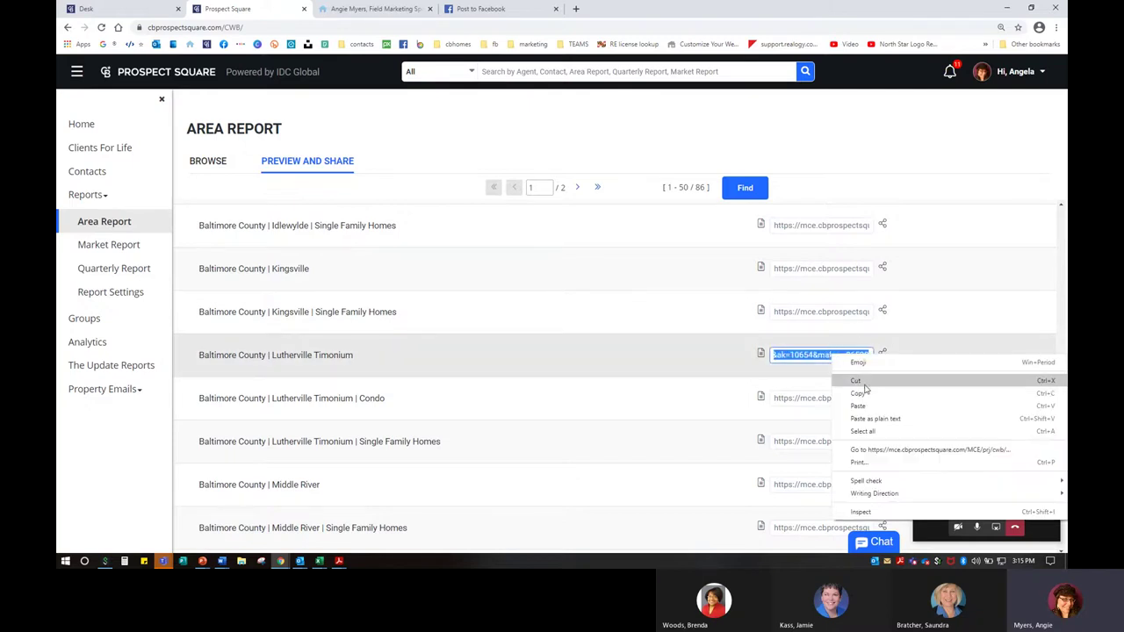
click(845, 394)
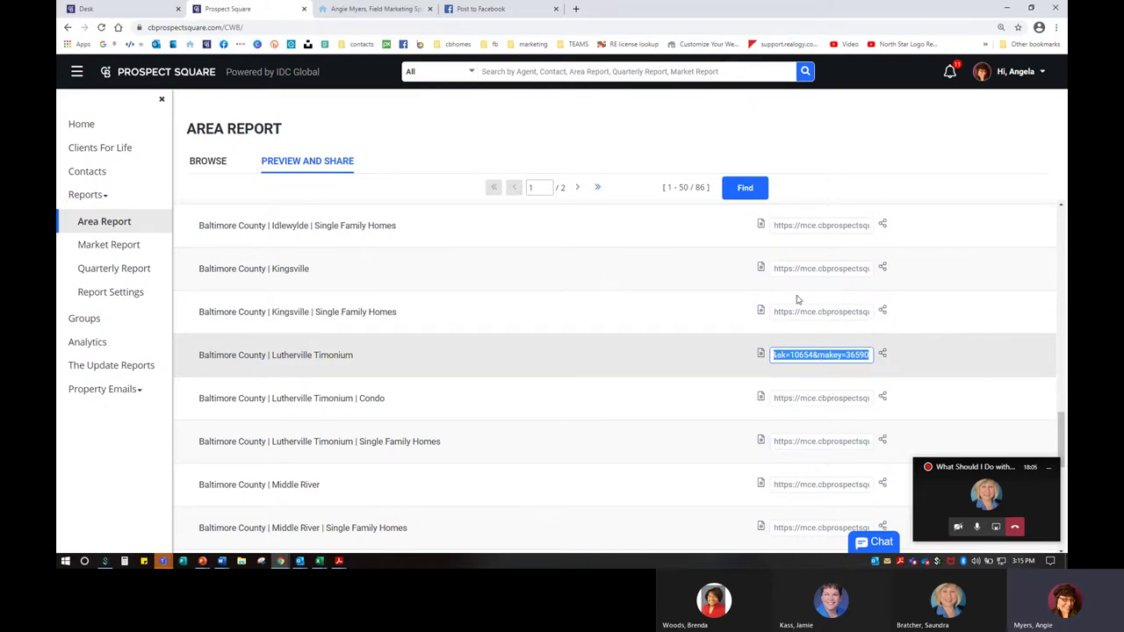
click(490, 8)
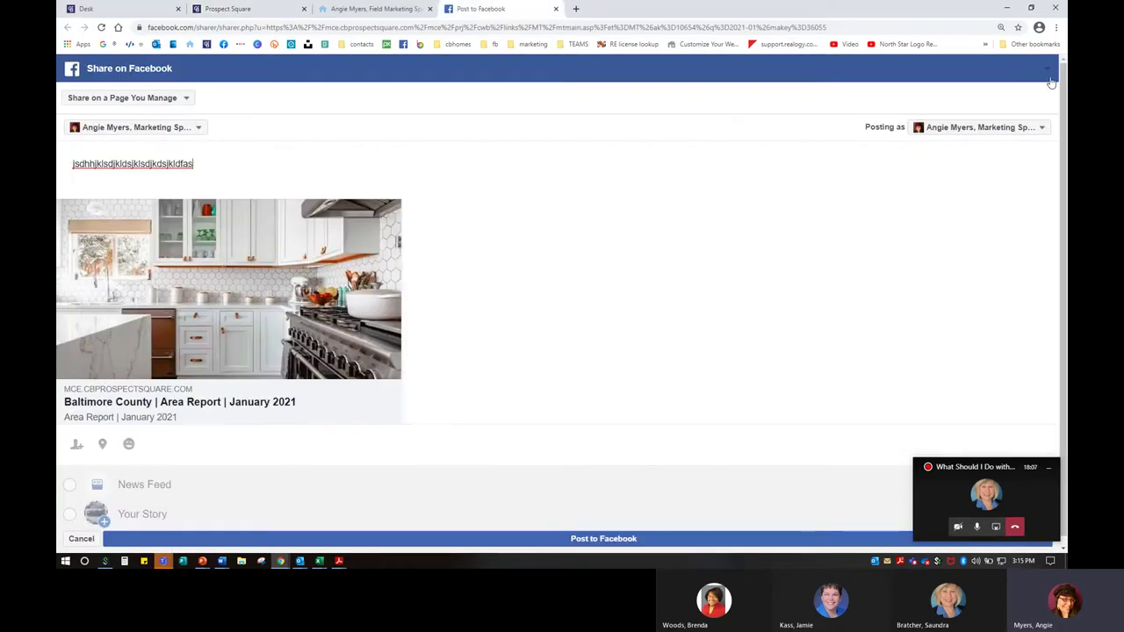
click(555, 9)
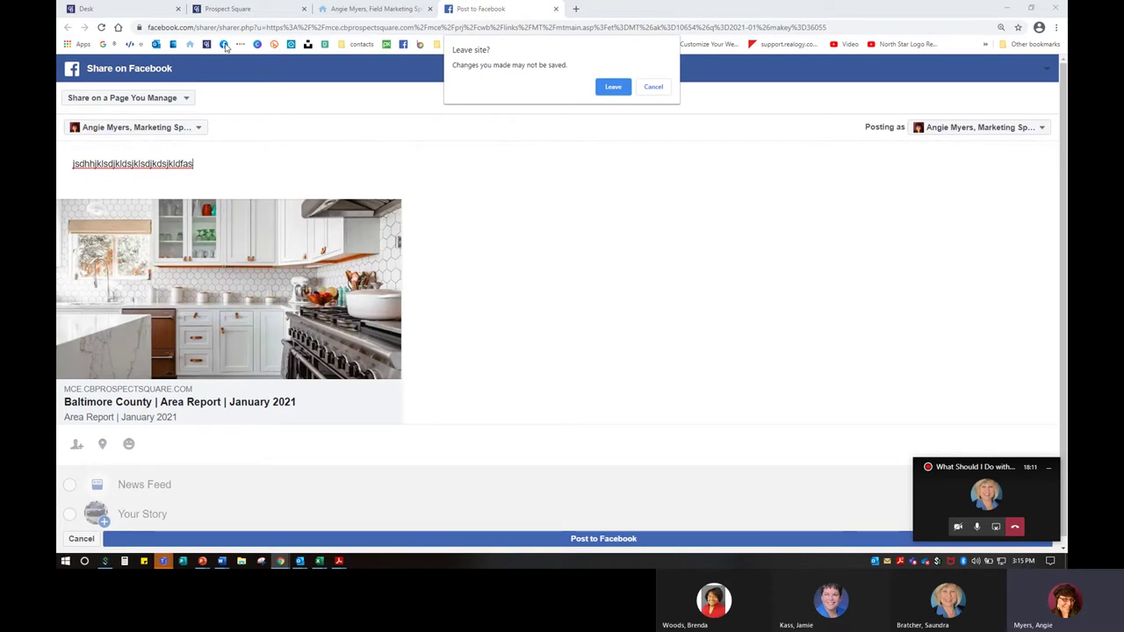
Step: Leave the unsaved share page and load Facebook
click(651, 88)
click(224, 45)
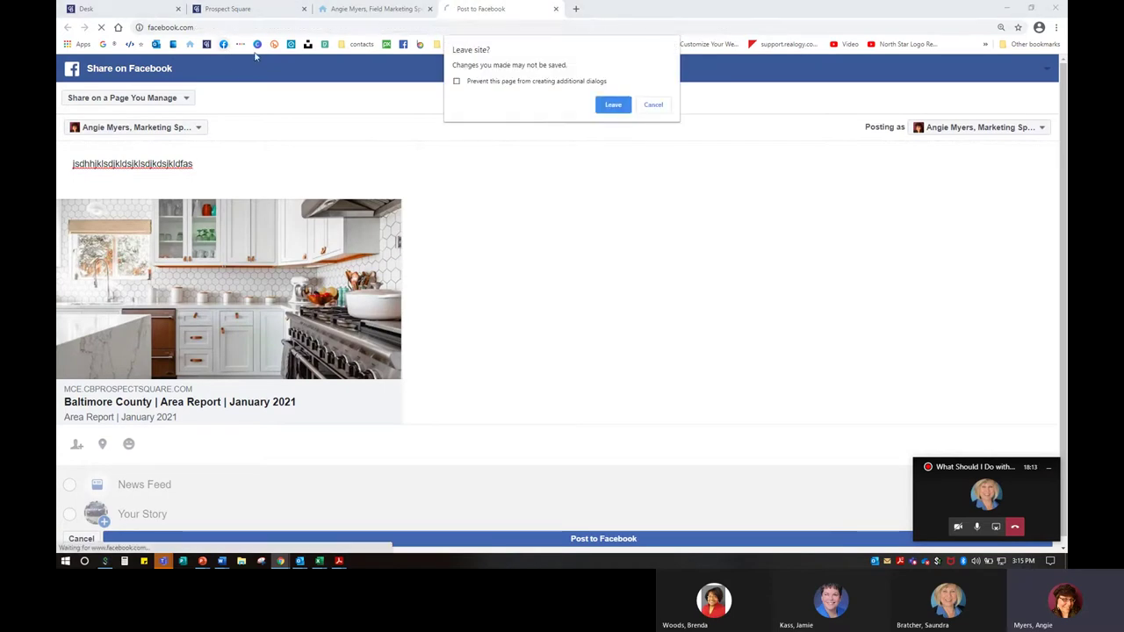
click(623, 105)
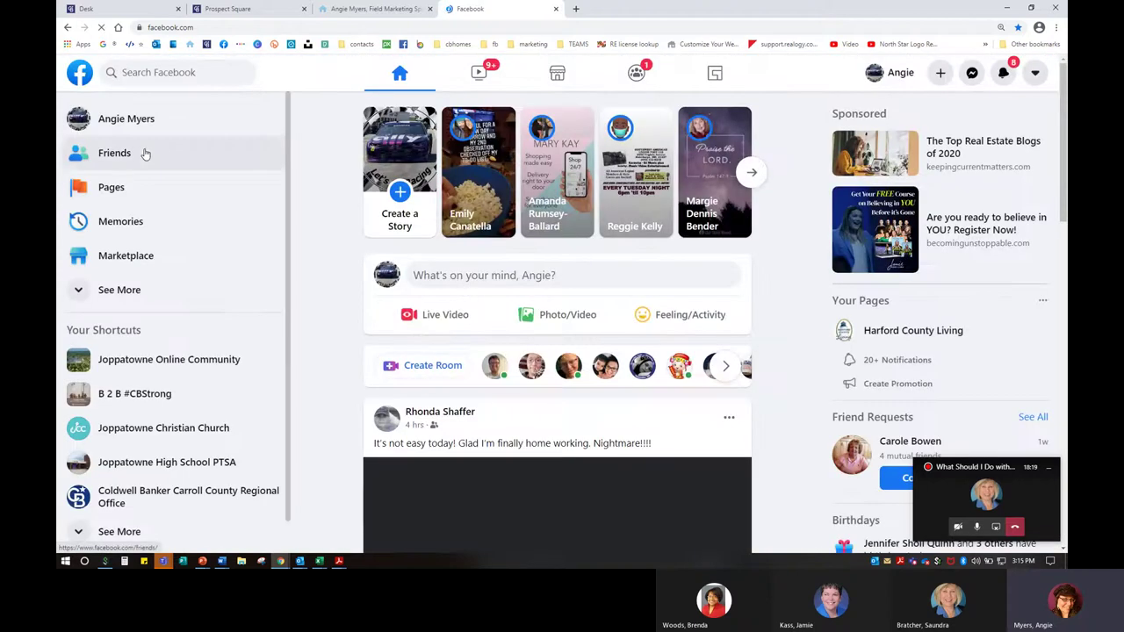
Step: Open the marketing specialist business page's Publishing Tools Scheduled Posts list
click(113, 191)
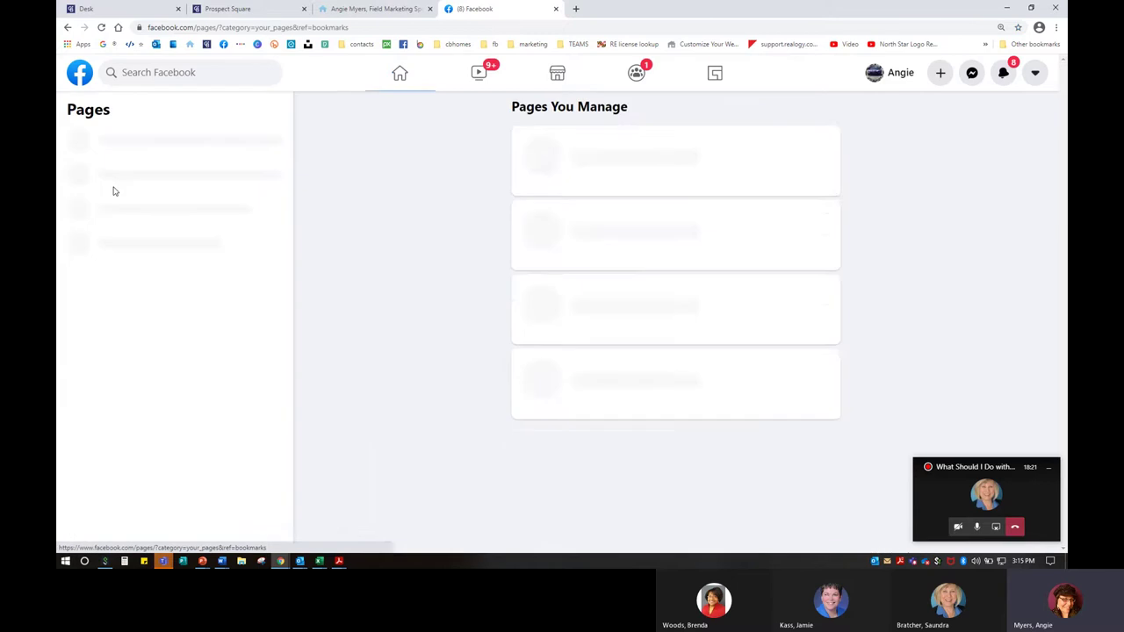
click(463, 323)
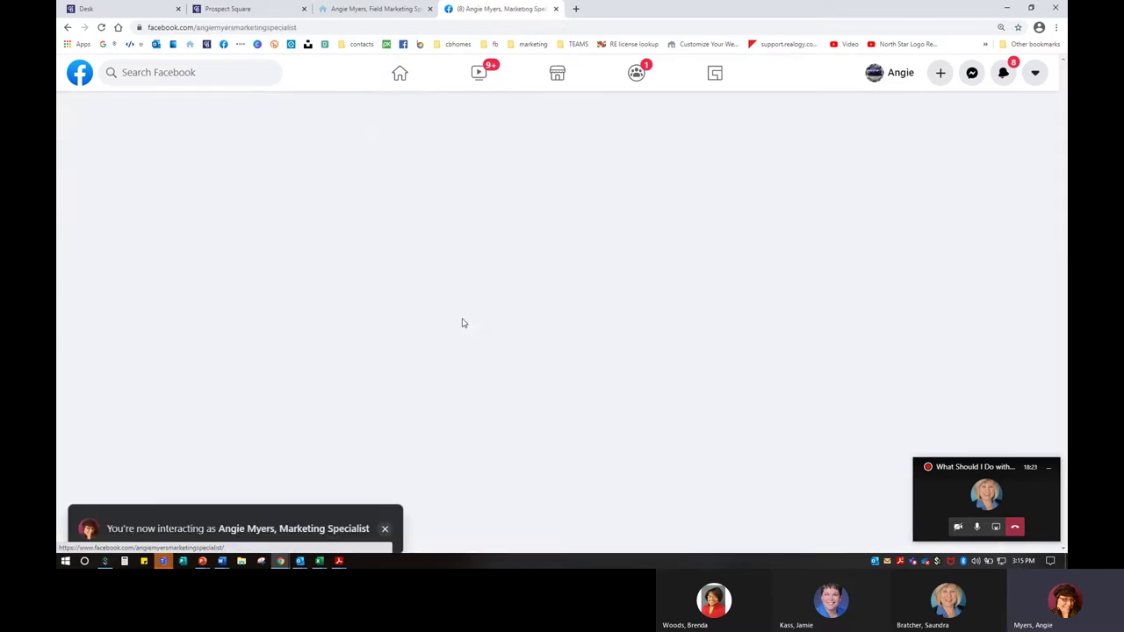
click(385, 524)
scroll(57, 323, down, 4)
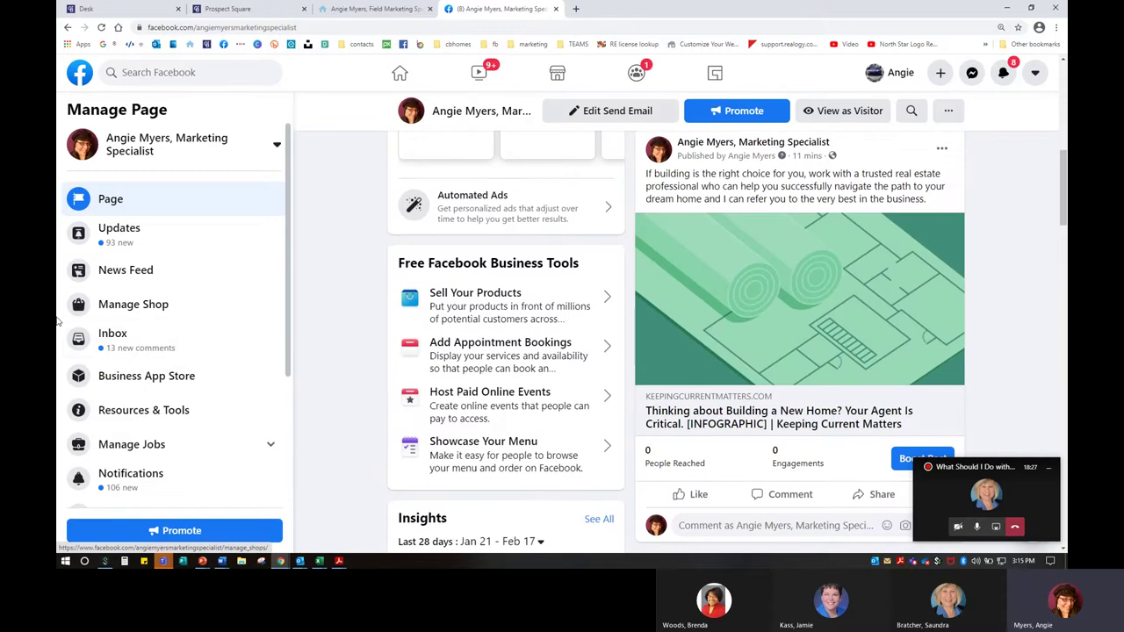
scroll(57, 323, down, 2)
click(210, 351)
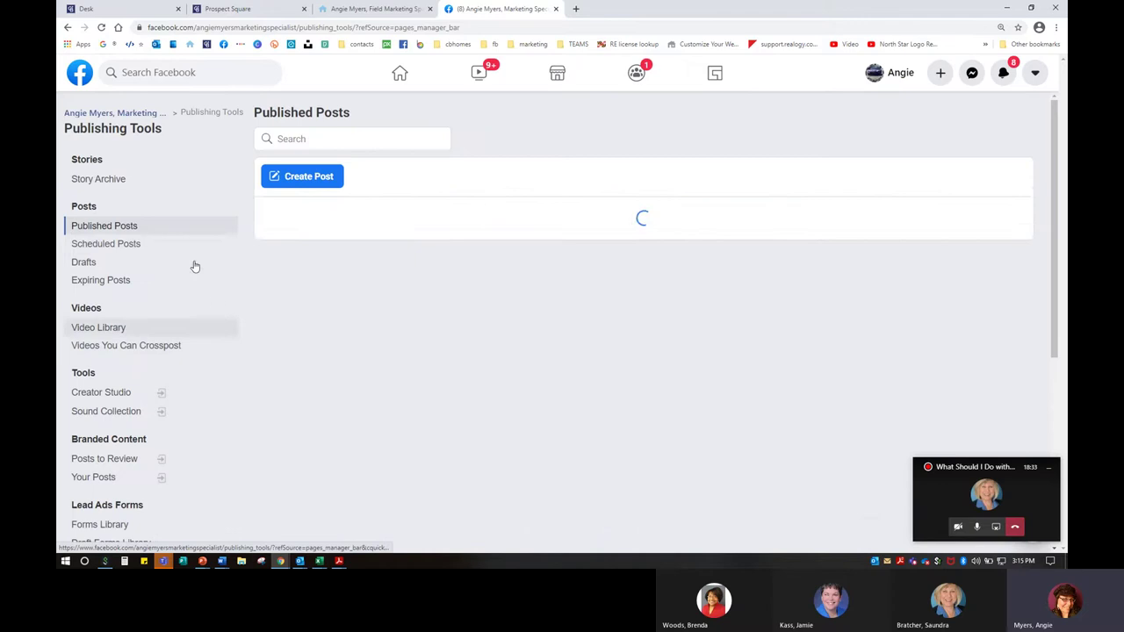
click(153, 248)
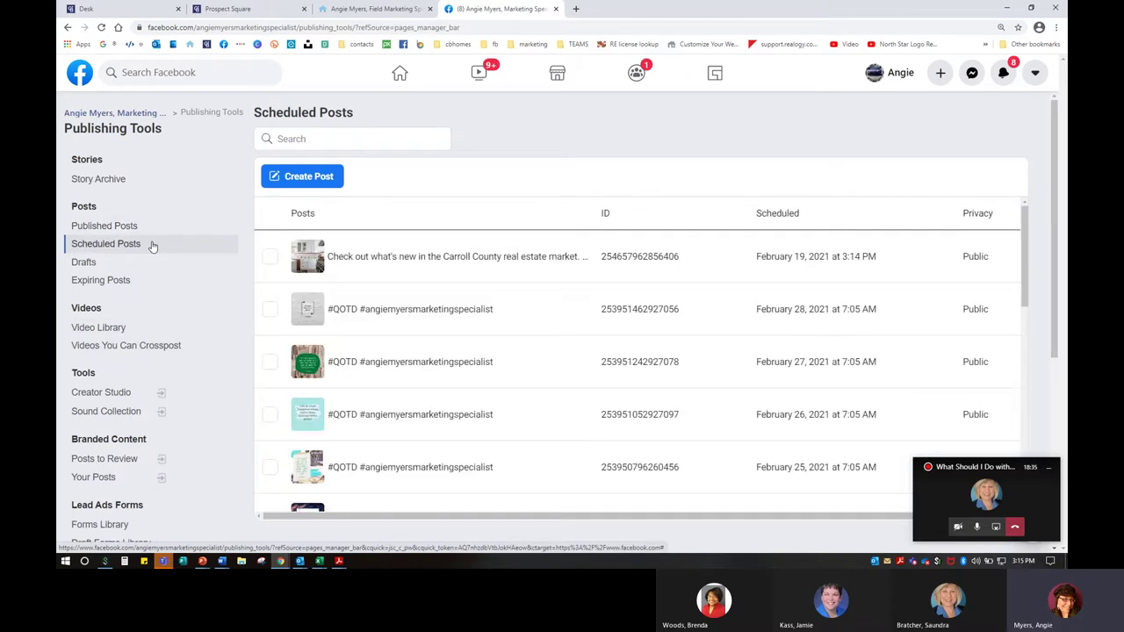
Step: Paste the Lutherville Timonium report link into a new post, then delete the URL text
click(302, 177)
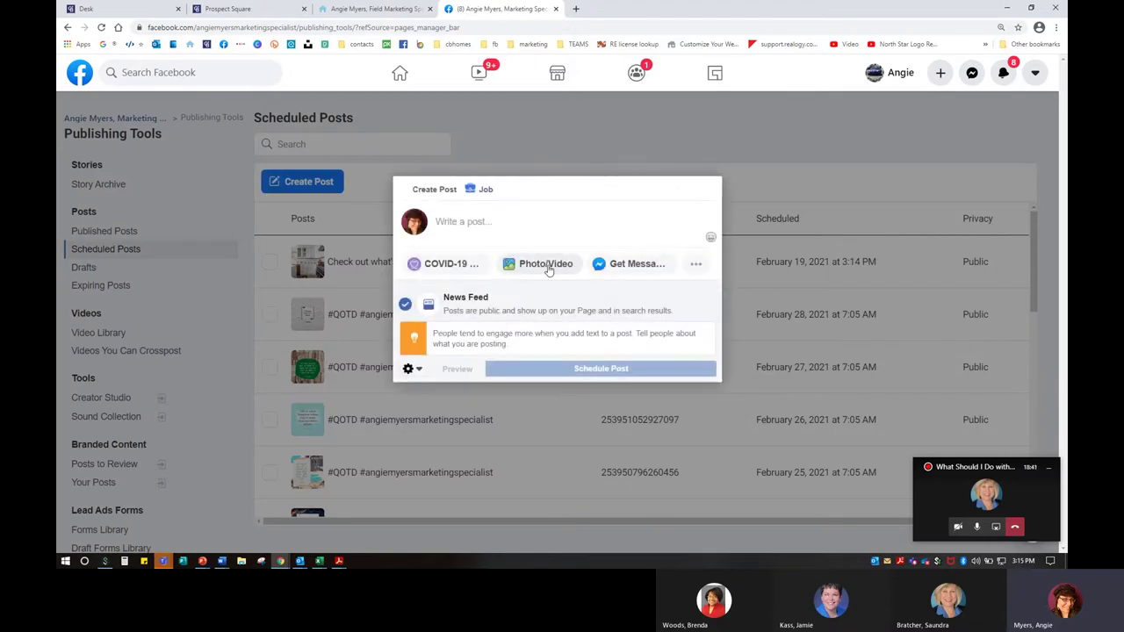
right_click(501, 230)
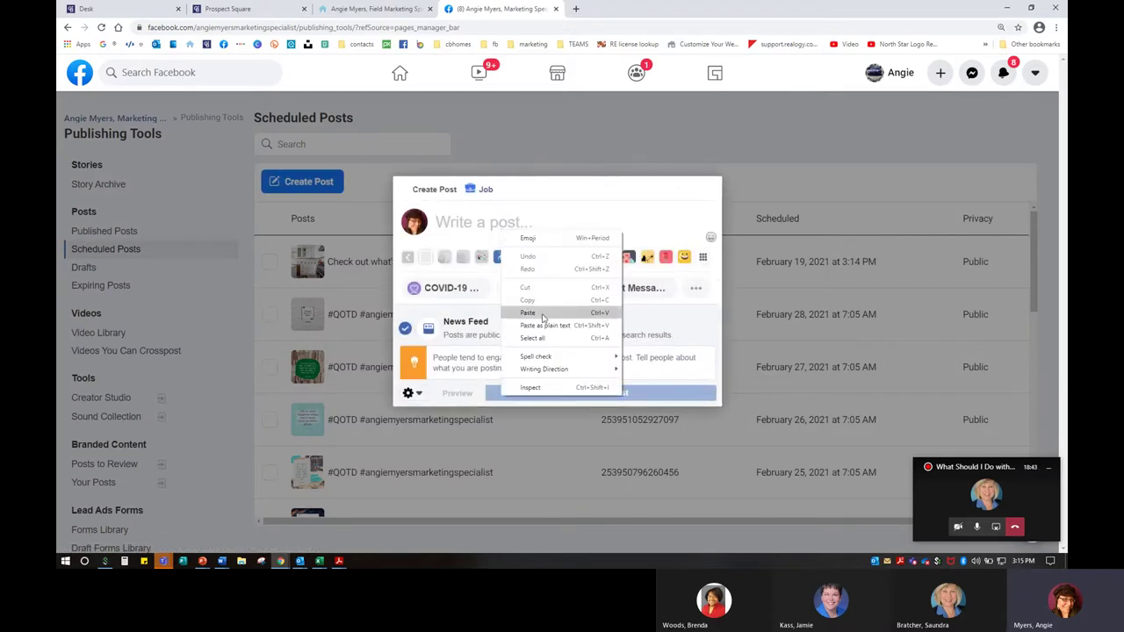
click(541, 313)
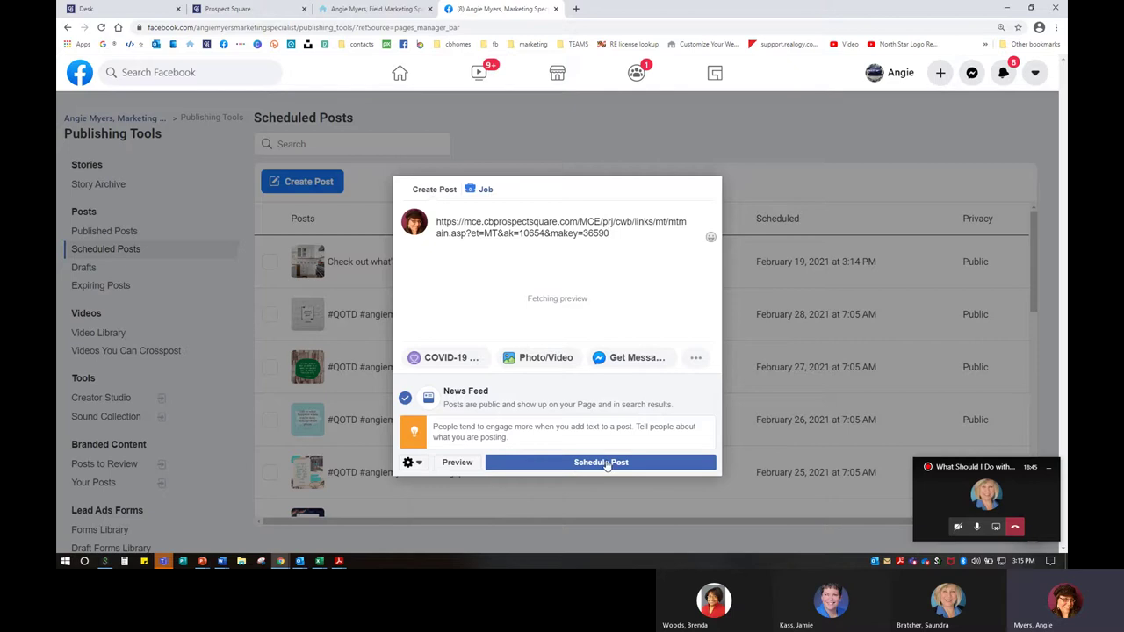
drag(623, 239, 448, 188)
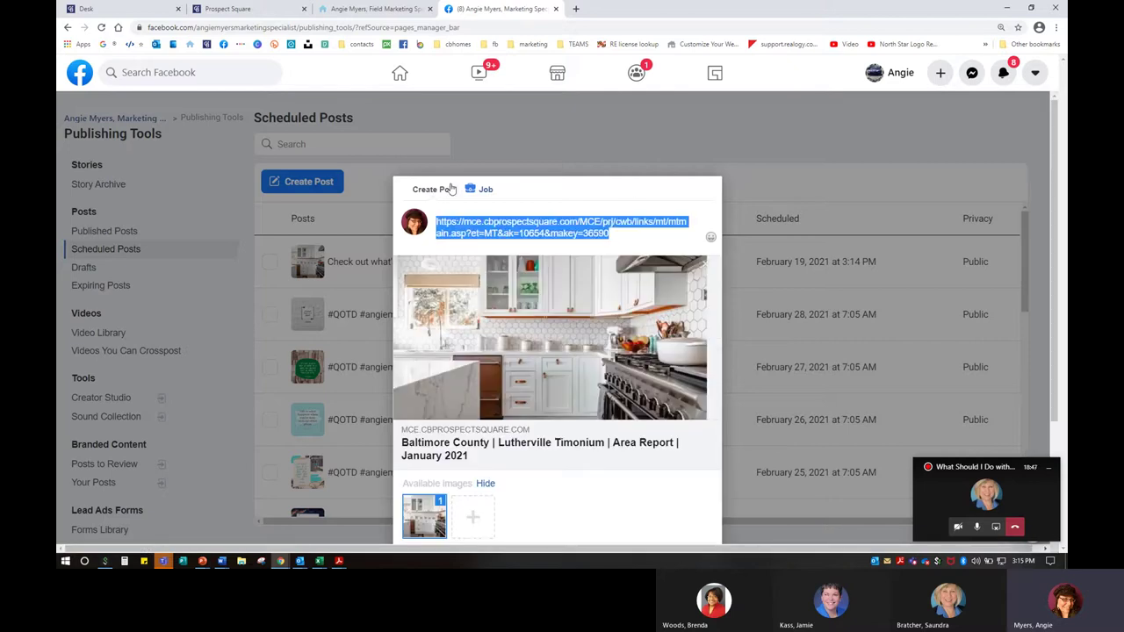
click(462, 190)
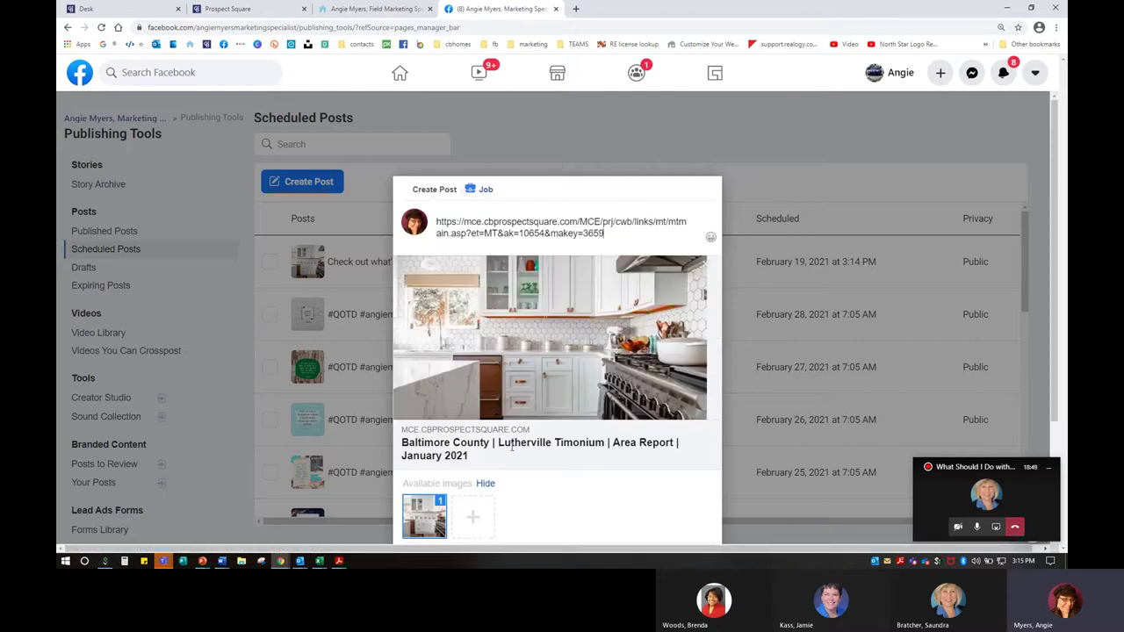
drag(608, 232, 503, 205)
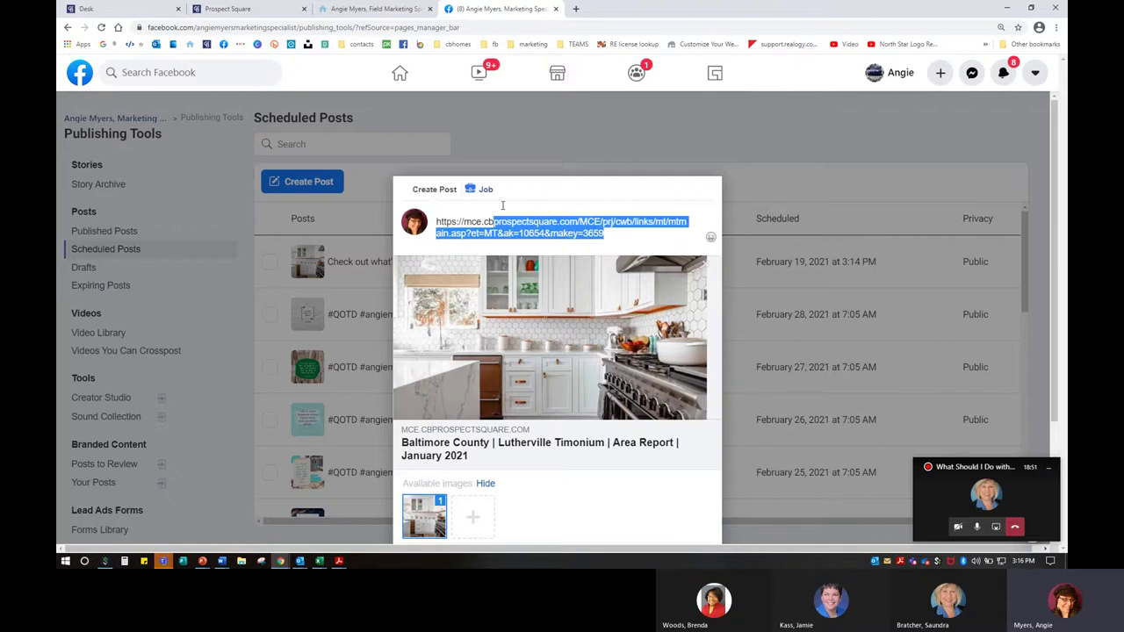
key(BackSpace)
key(BackSpace)
key(BackSpace)
key(BackSpace)
key(BackSpace)
key(BackSpace)
key(BackSpace)
key(BackSpace)
key(BackSpace)
key(BackSpace)
key(BackSpace)
key(BackSpace)
key(BackSpace)
key(BackSpace)
key(BackSpace)
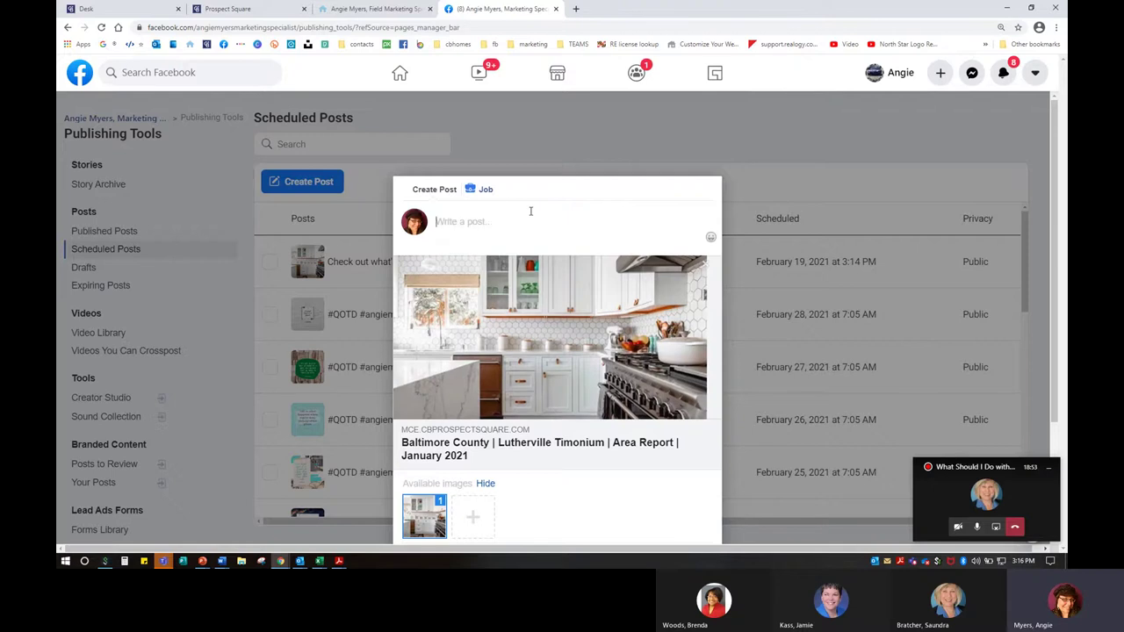
scroll(567, 302, down, 2)
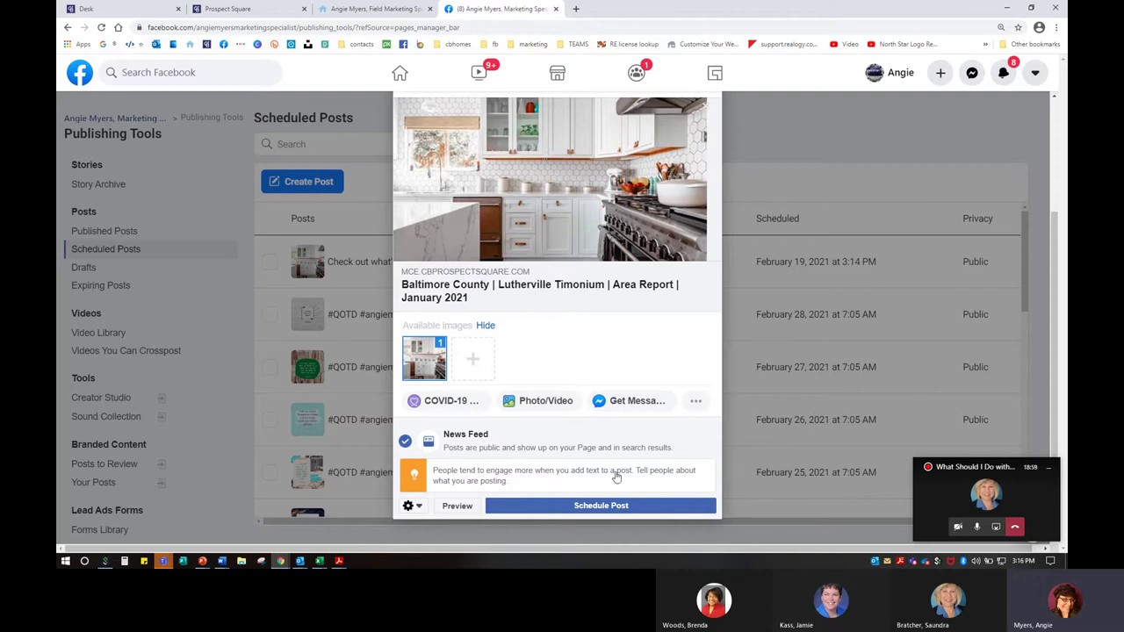
click(591, 515)
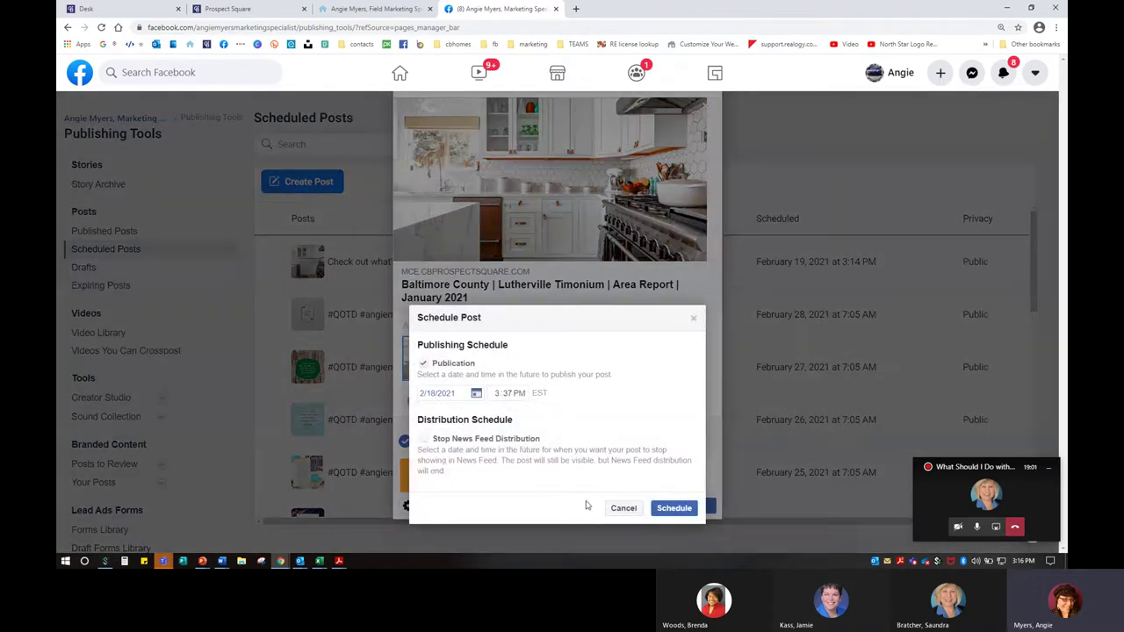
click(694, 318)
click(642, 516)
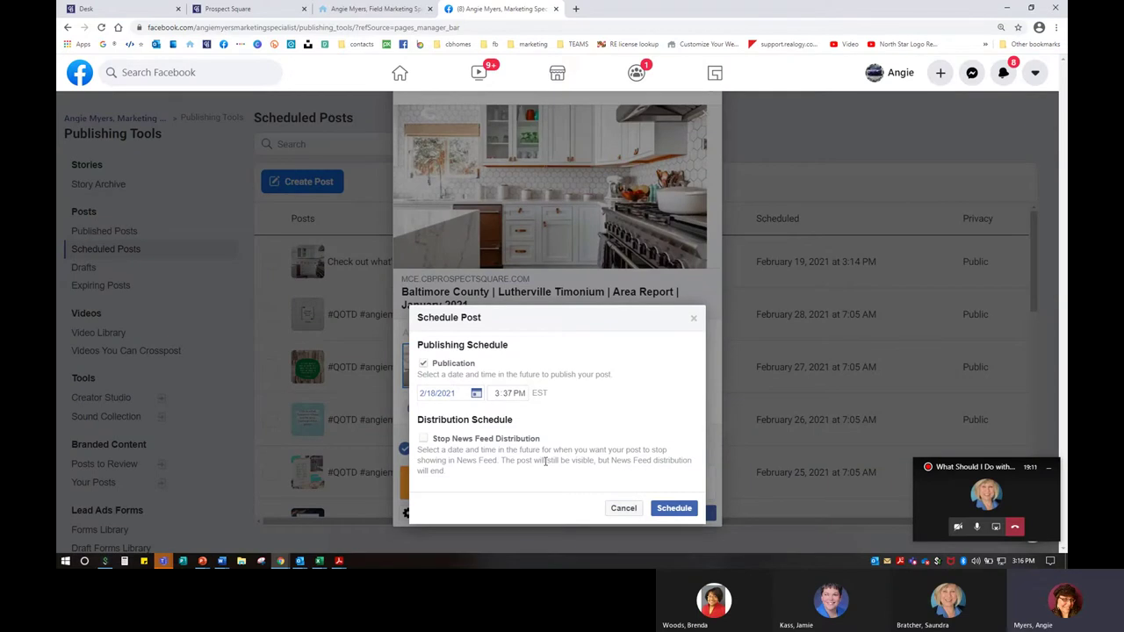
click(423, 440)
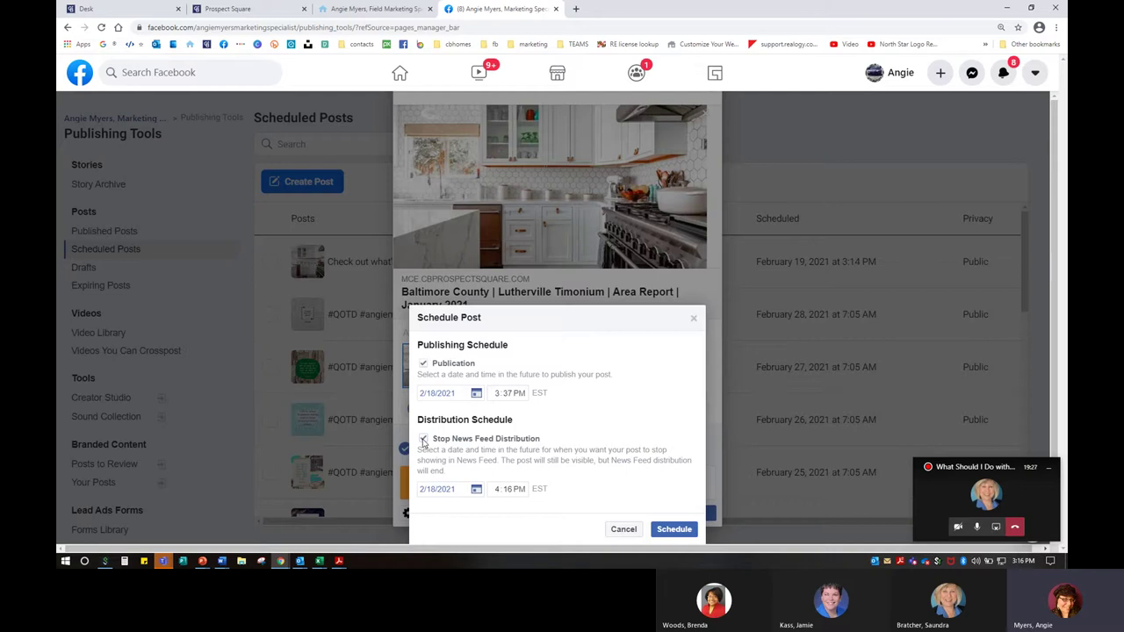
click(424, 441)
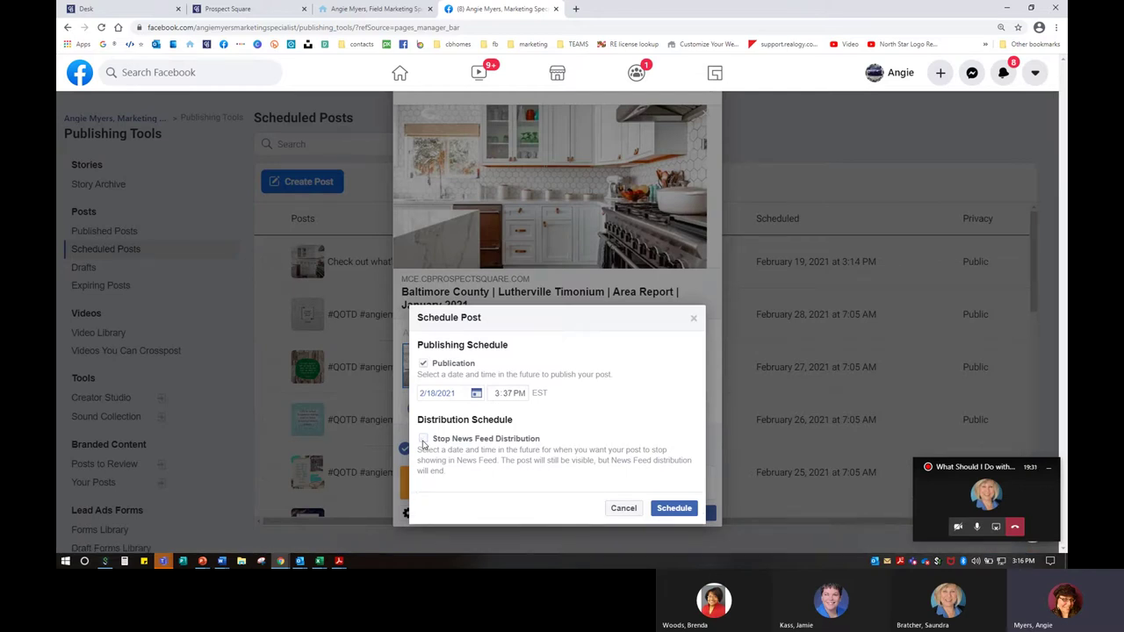
click(620, 508)
Step: In Schedule Post, set the area report post's publication date to May 4, 2021
scroll(504, 448, up, 2)
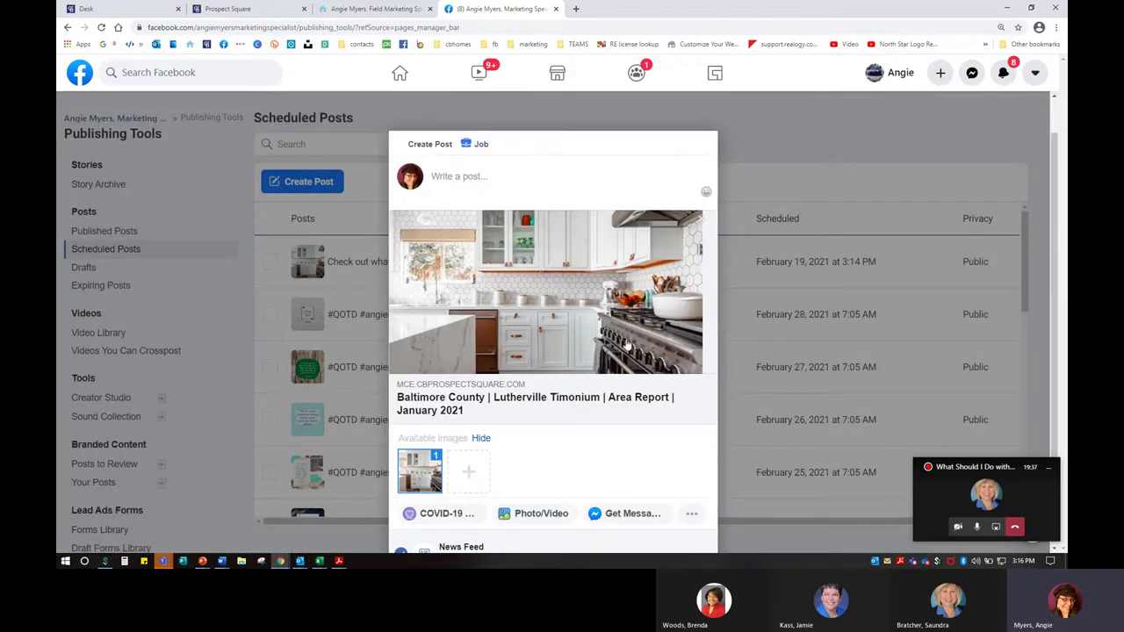
scroll(627, 345, down, 1)
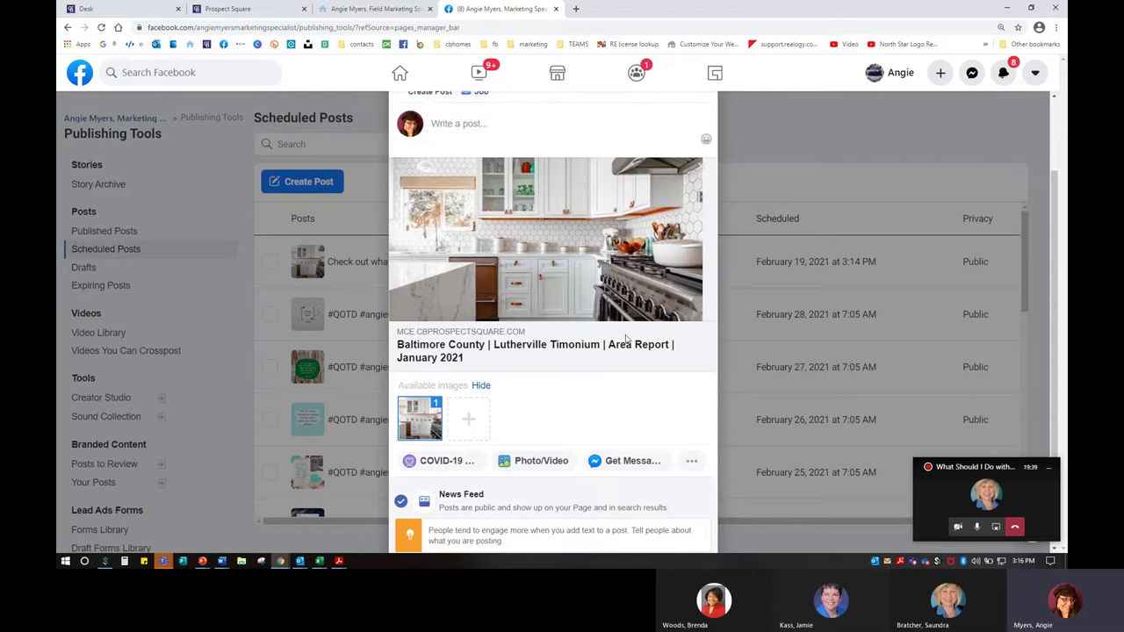
scroll(627, 341, down, 1)
click(656, 517)
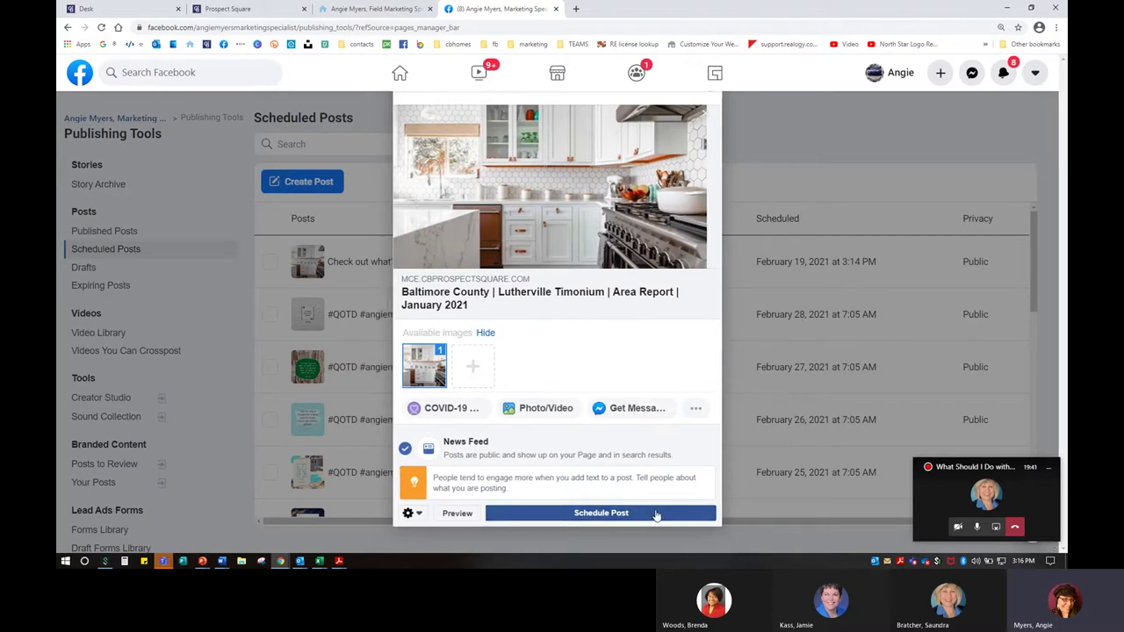
click(476, 393)
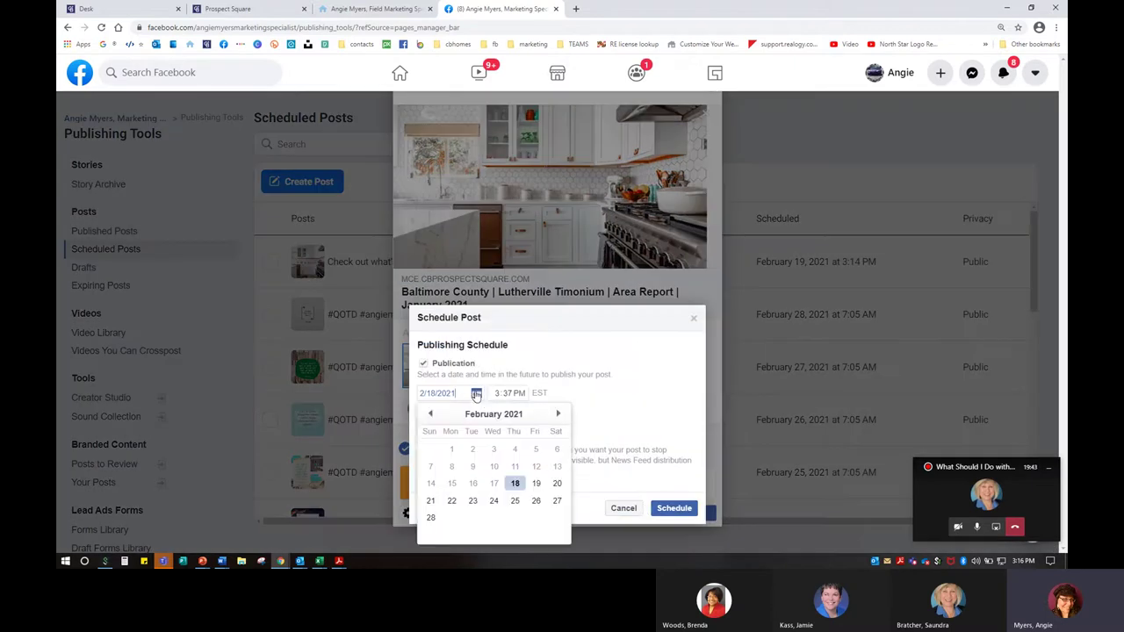
click(551, 415)
click(565, 418)
click(476, 394)
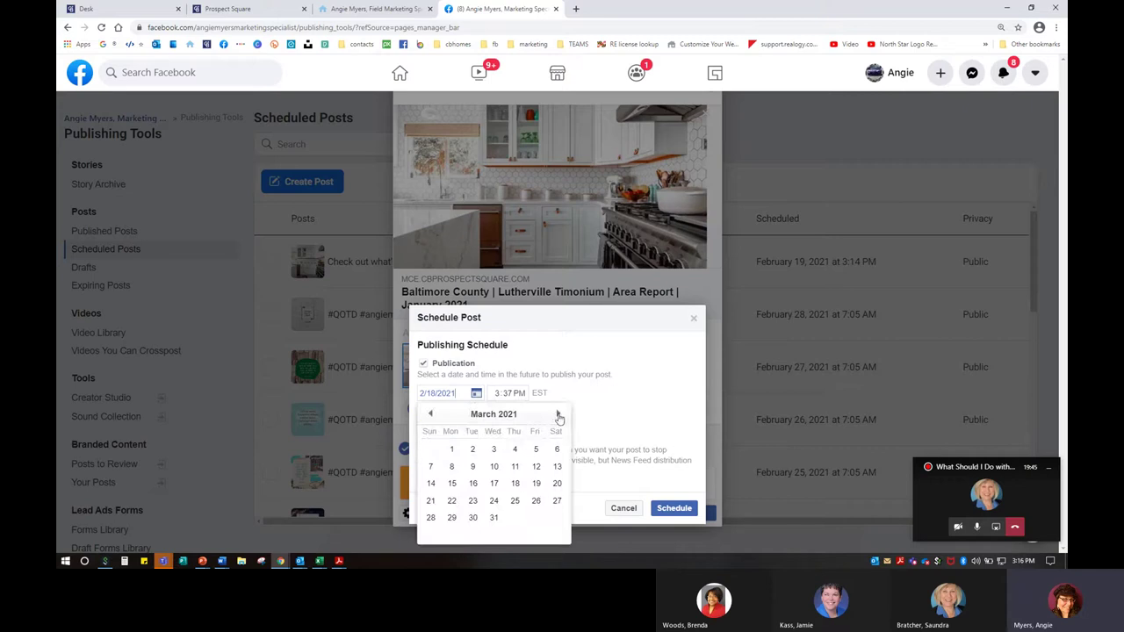
click(561, 414)
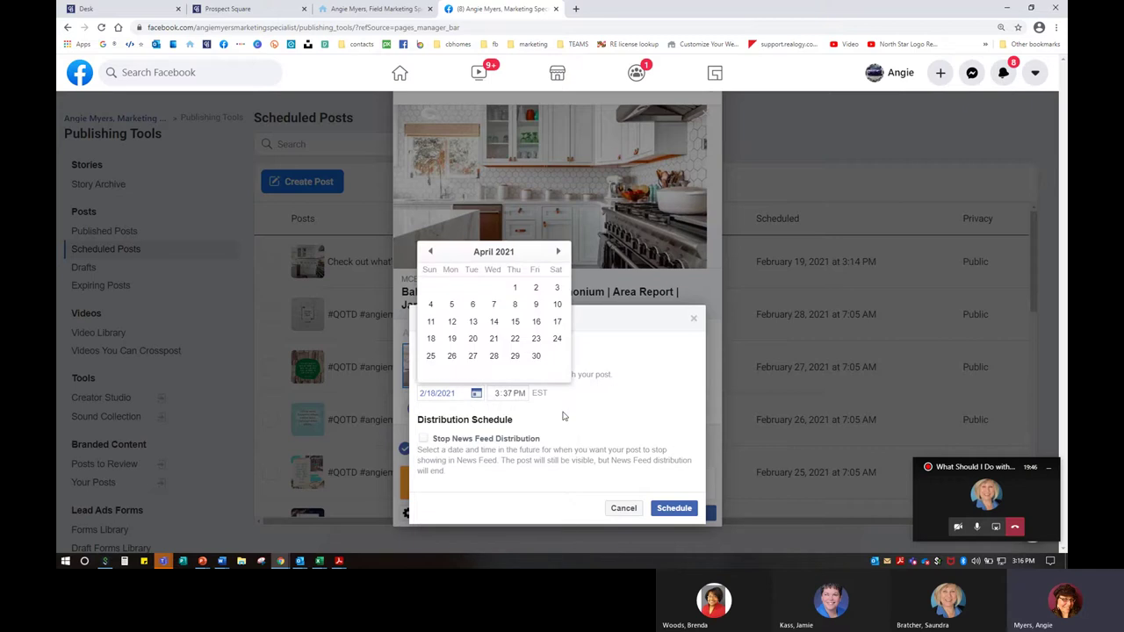
click(558, 253)
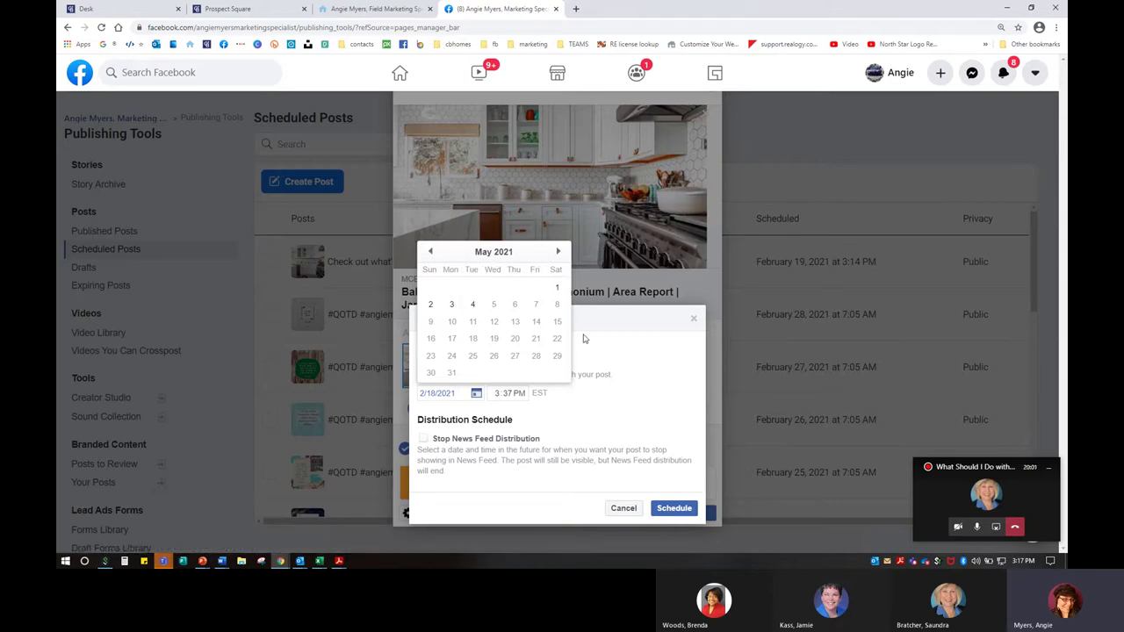
click(472, 304)
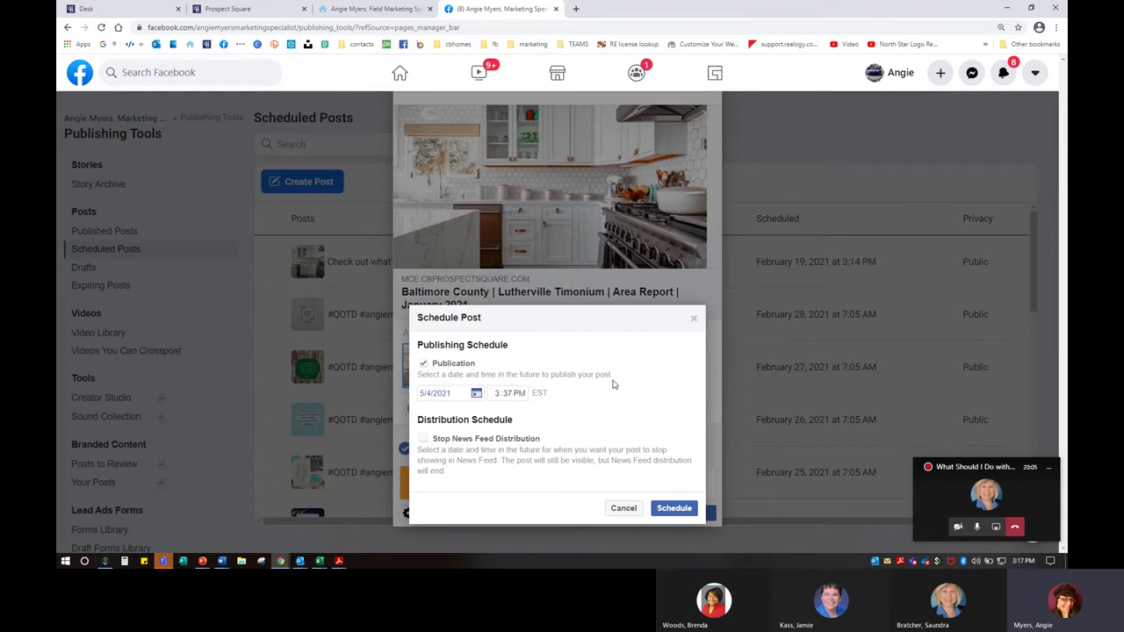
Step: Recheck the calendar, keep 5/4/2021 3:37 PM, and close the scheduling window
click(475, 395)
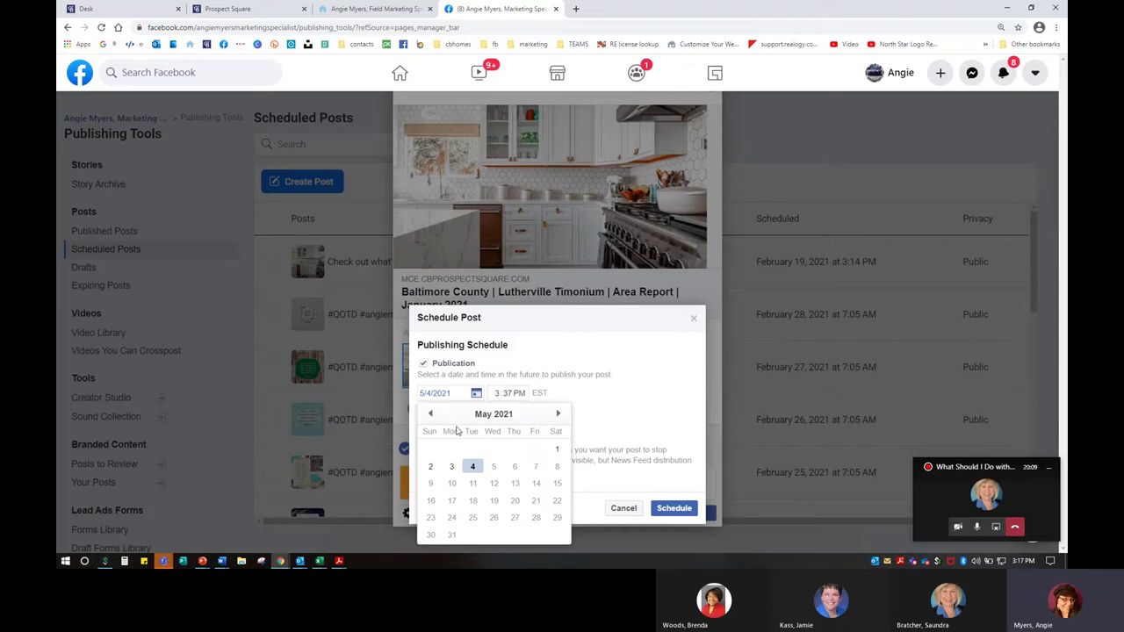
click(431, 413)
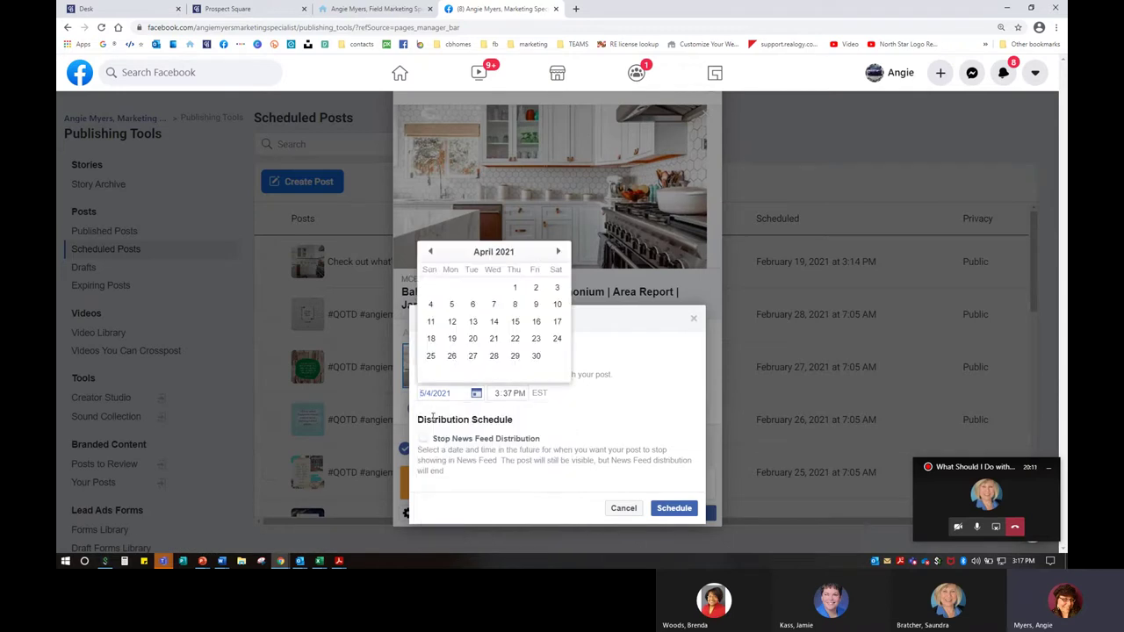
click(430, 252)
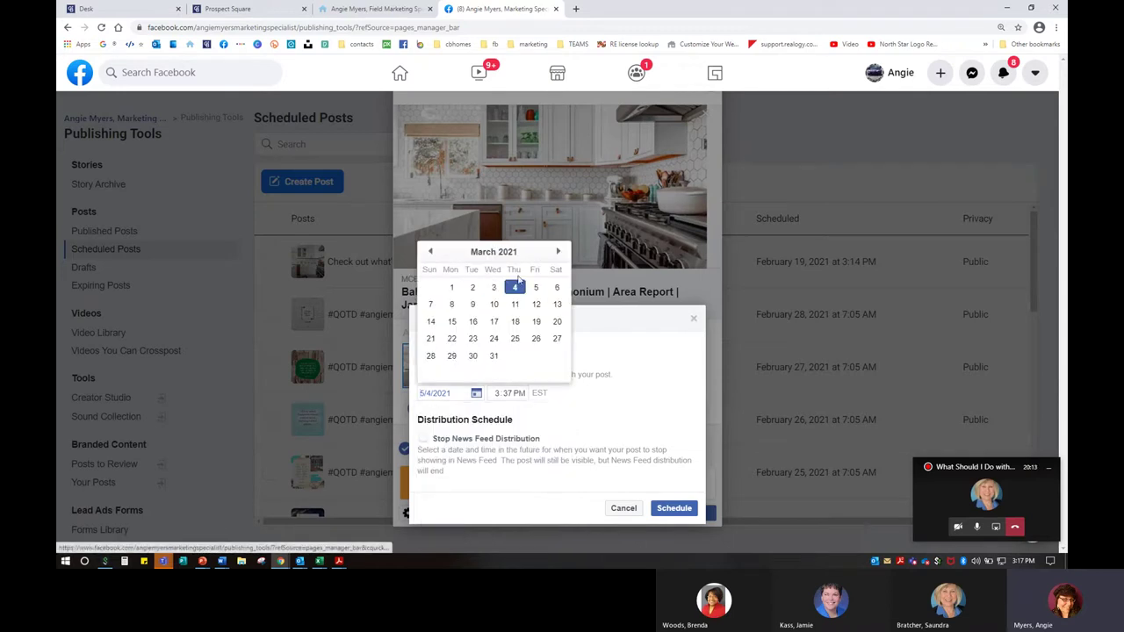
click(559, 253)
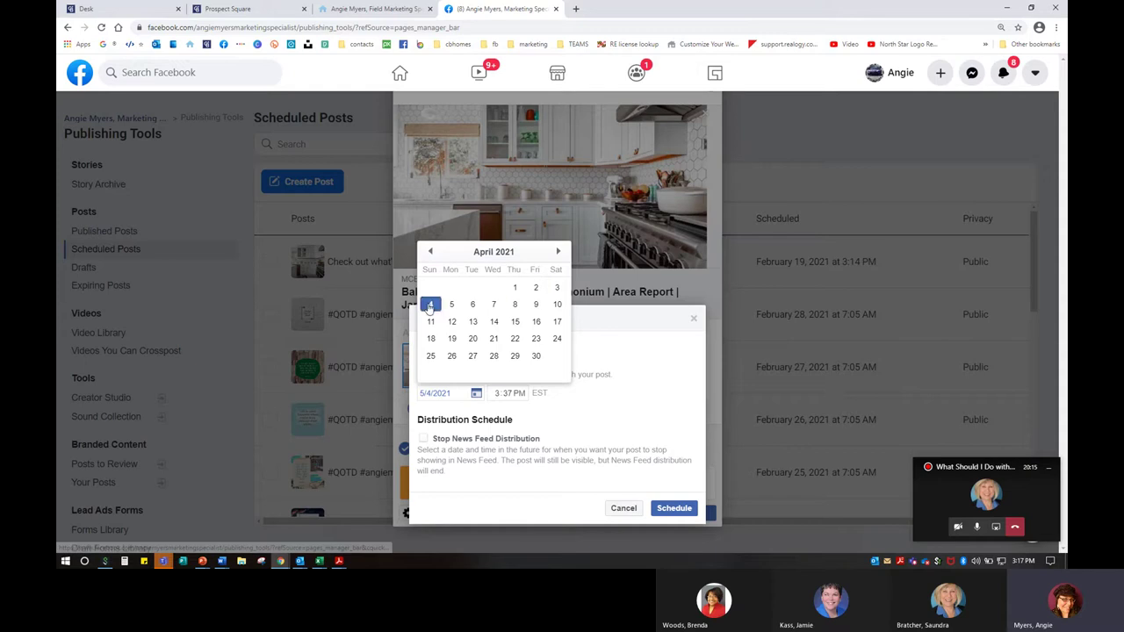
click(558, 252)
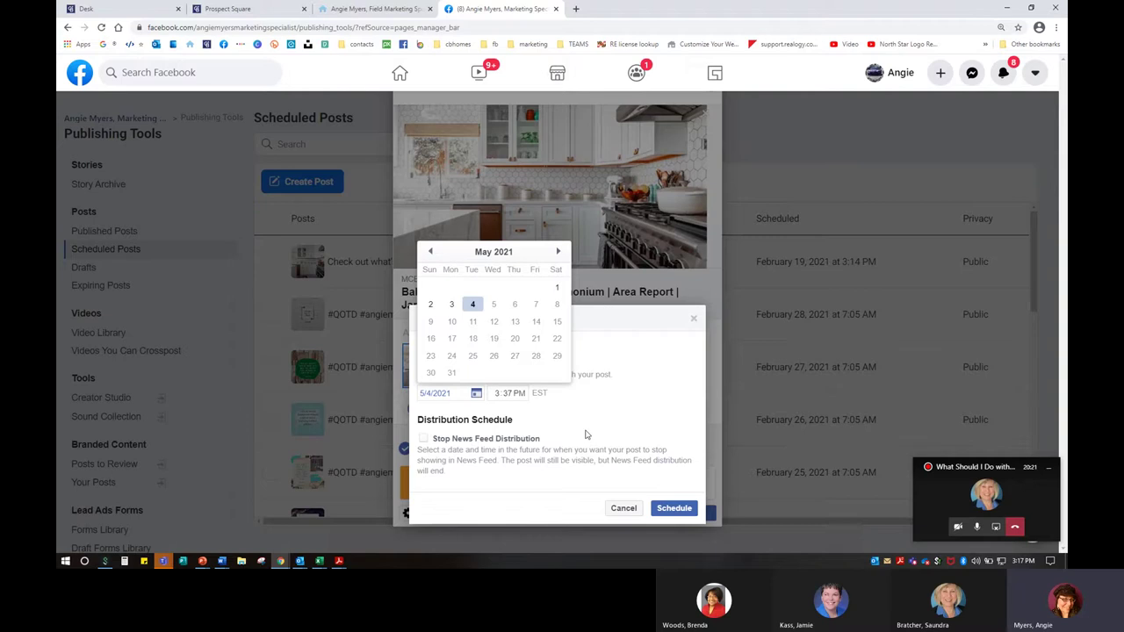
click(663, 395)
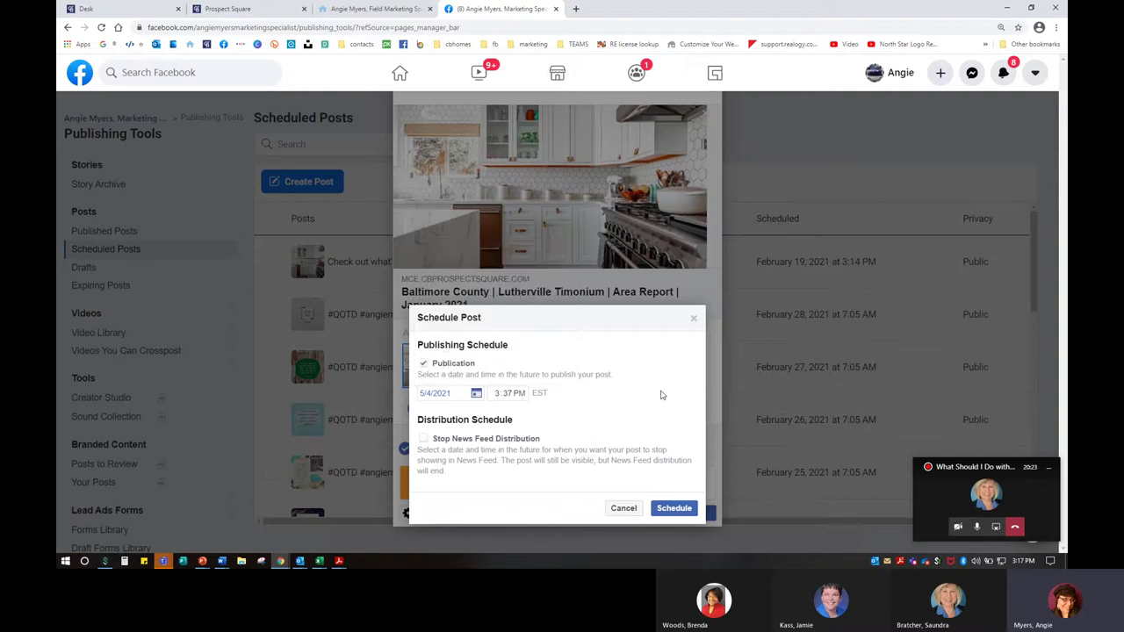
click(693, 318)
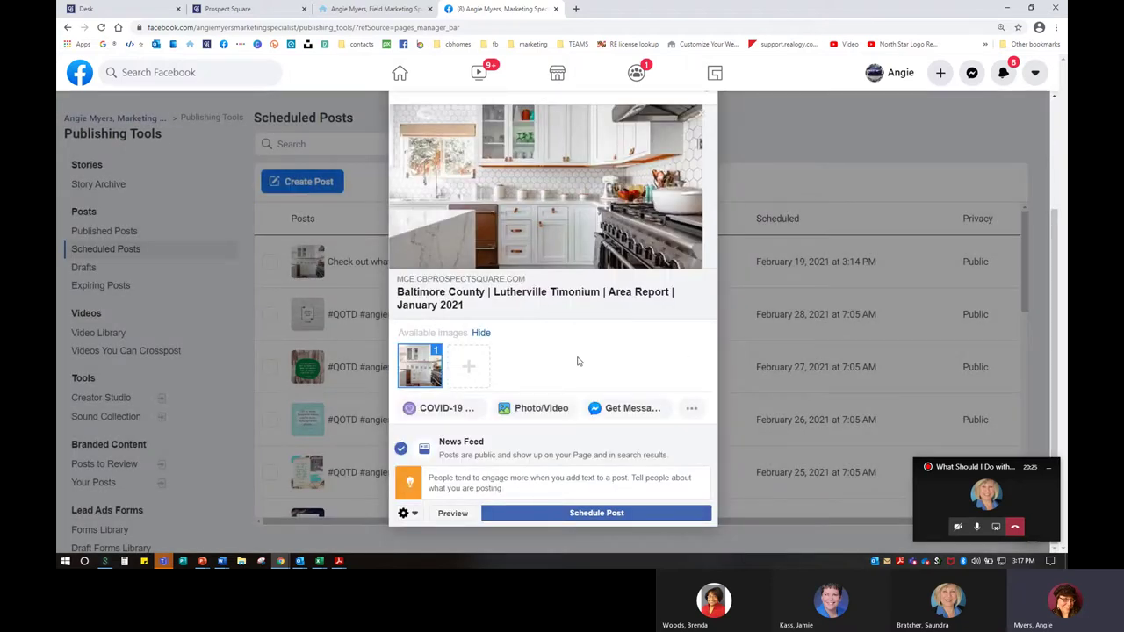
Step: Review the Lutherville Timonium January 2021 link preview, then open Schedule Post again
scroll(581, 354, up, 1)
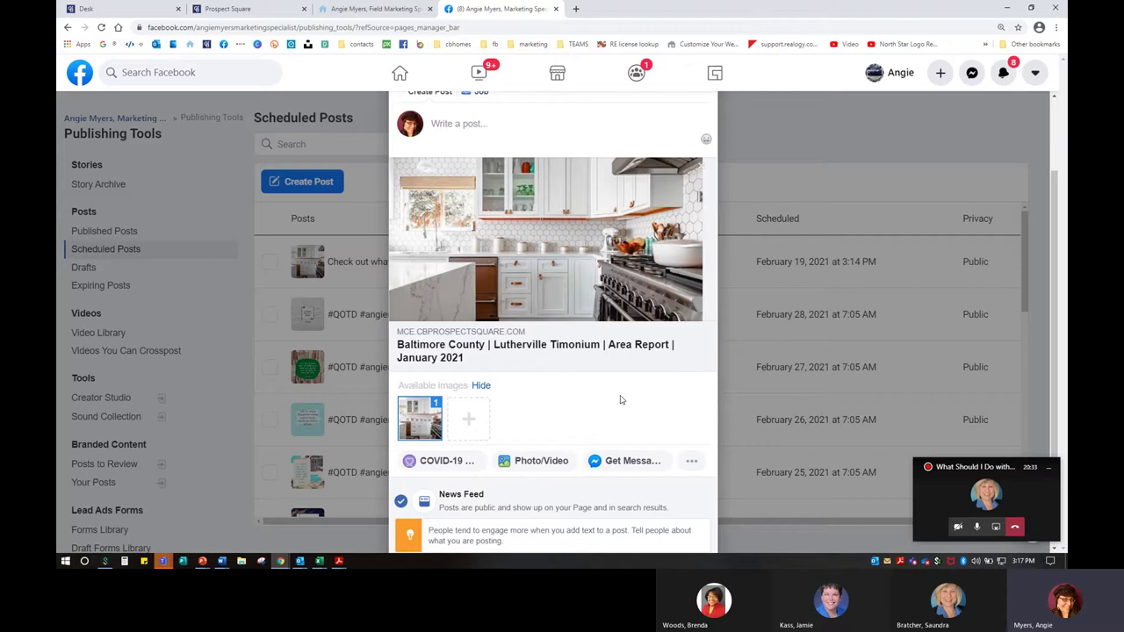
scroll(627, 397, up, 1)
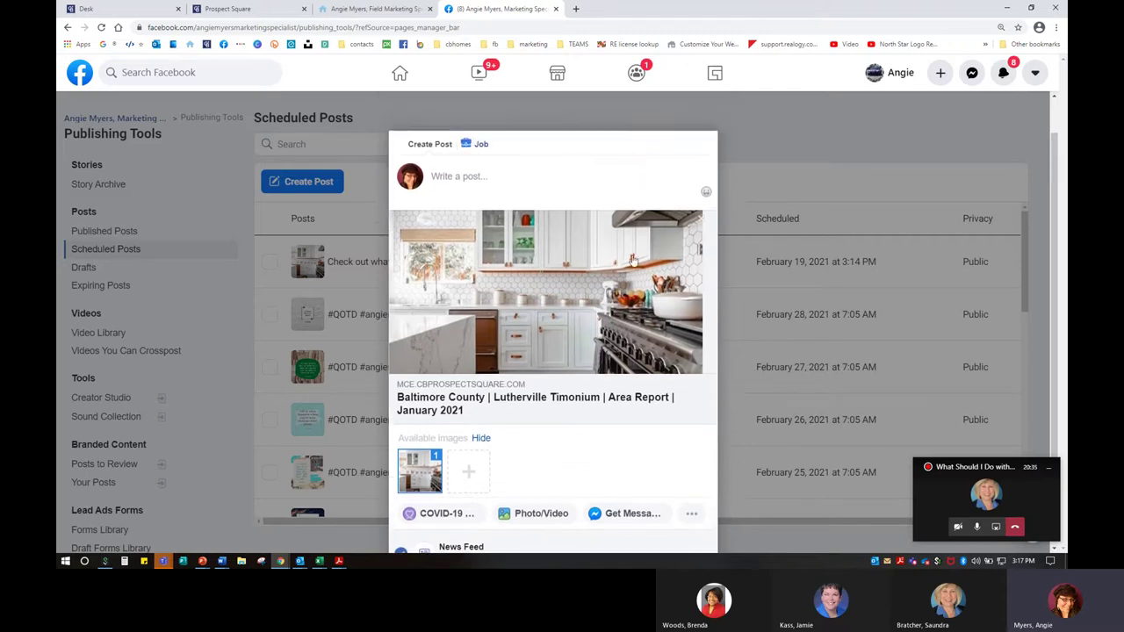
scroll(601, 525, down, 3)
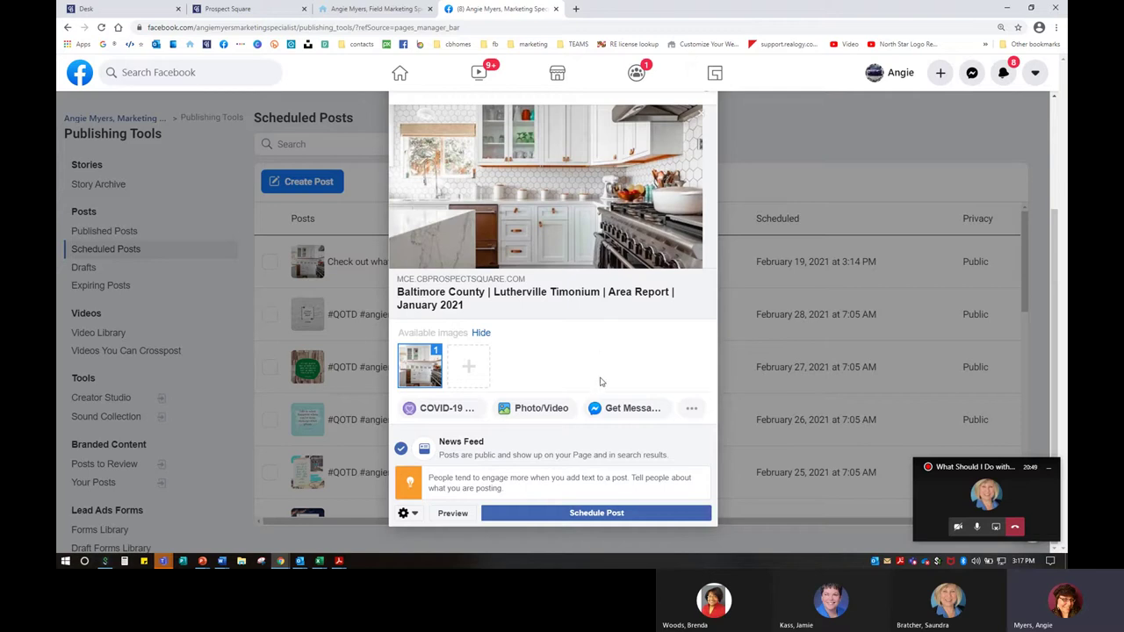
scroll(601, 383, up, 2)
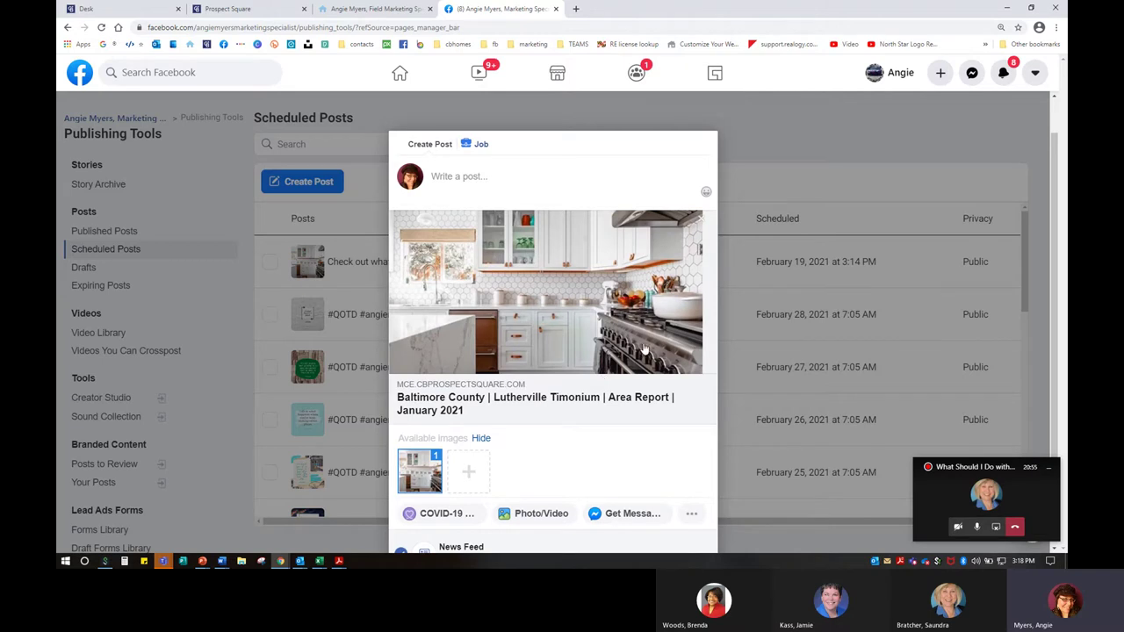
scroll(593, 398, down, 2)
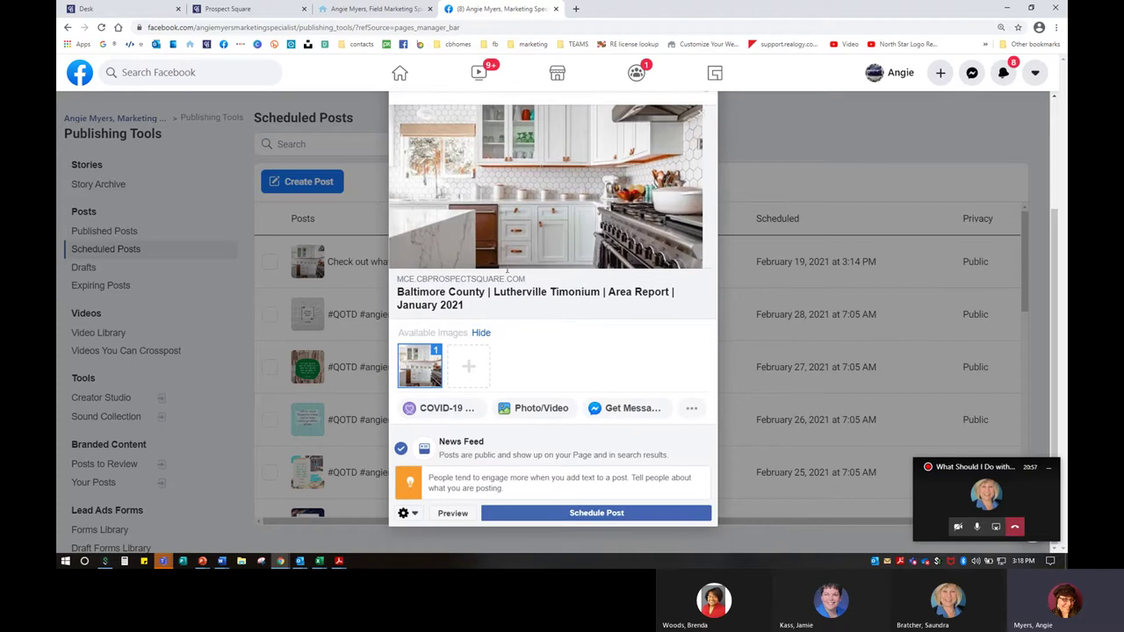
click(230, 8)
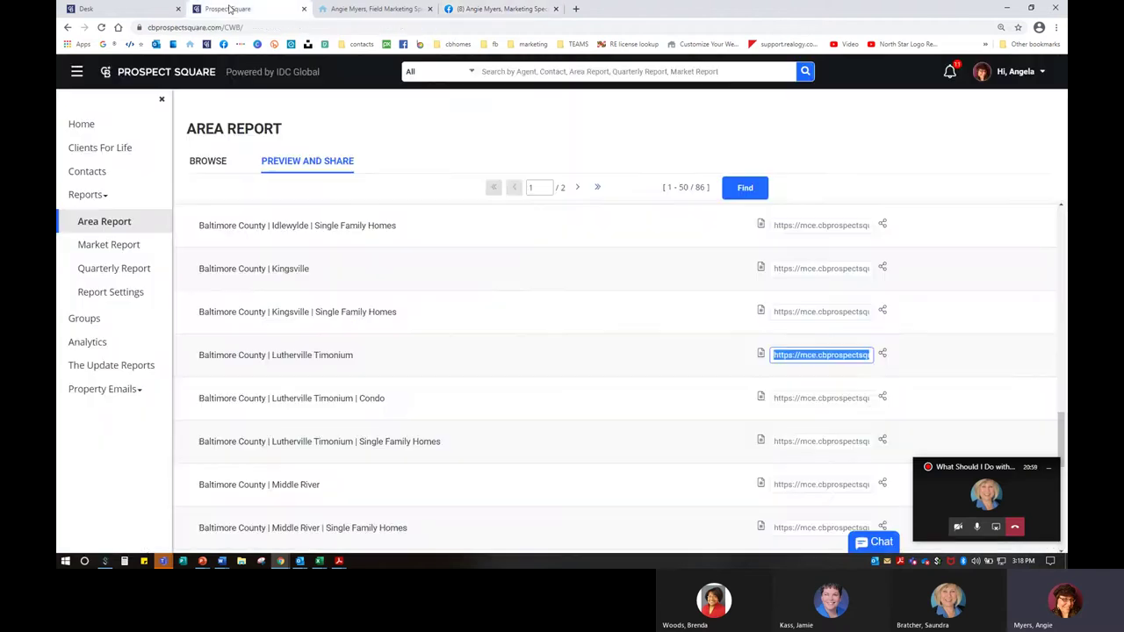
click(474, 9)
scroll(576, 330, up, 2)
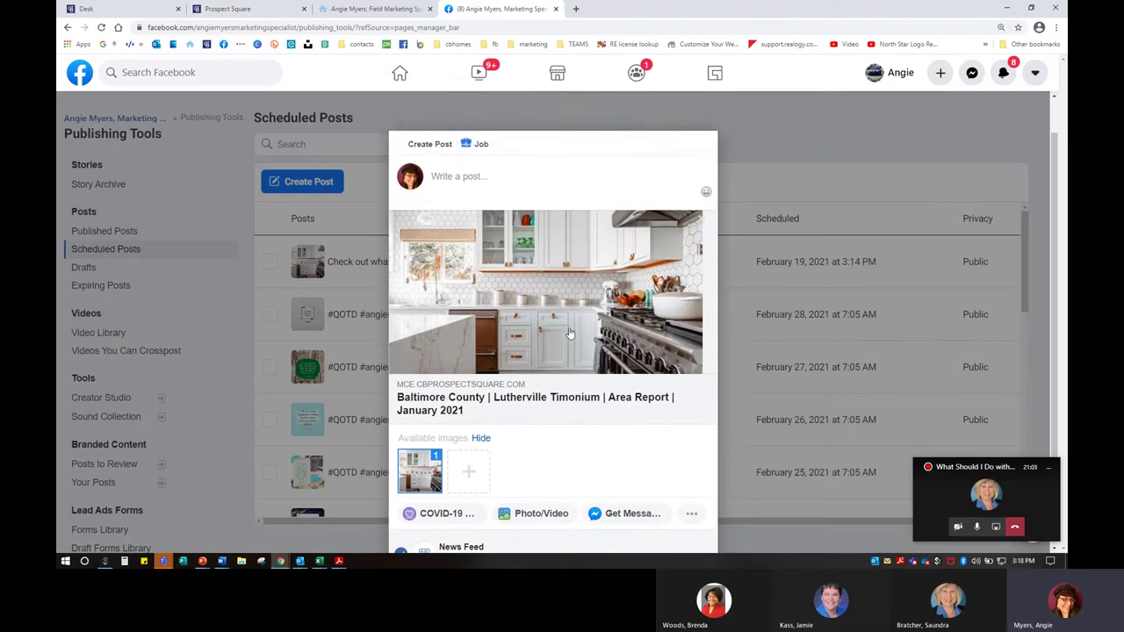
scroll(571, 333, down, 2)
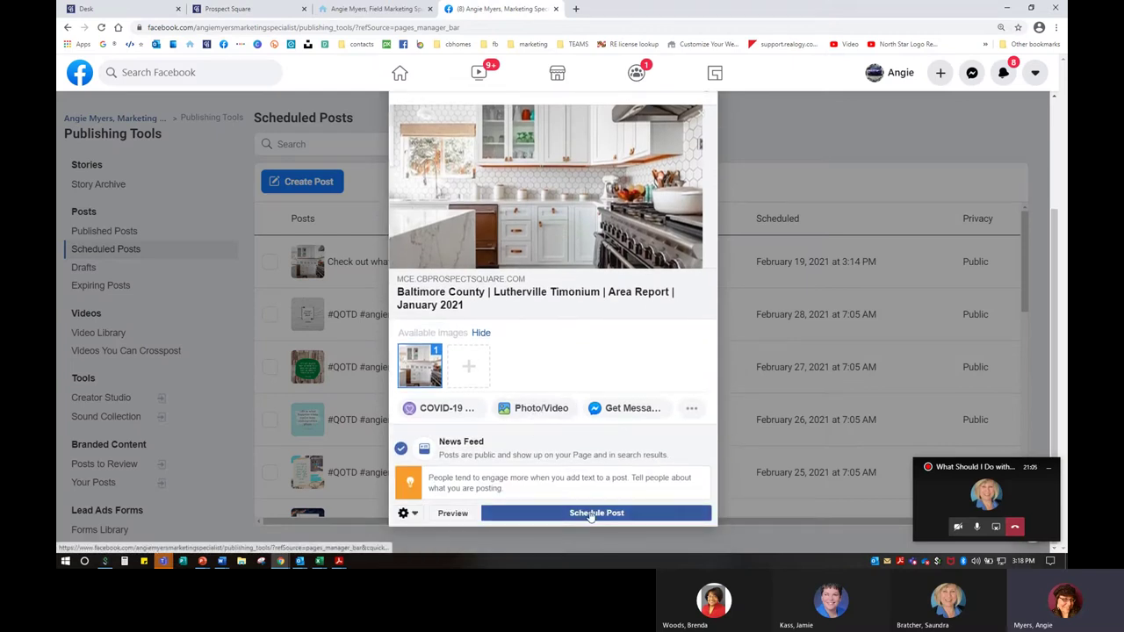
click(591, 517)
Step: Schedule the Lutherville Timonium post for March 6, 2021 at 3:39 PM, then reload the page
click(475, 394)
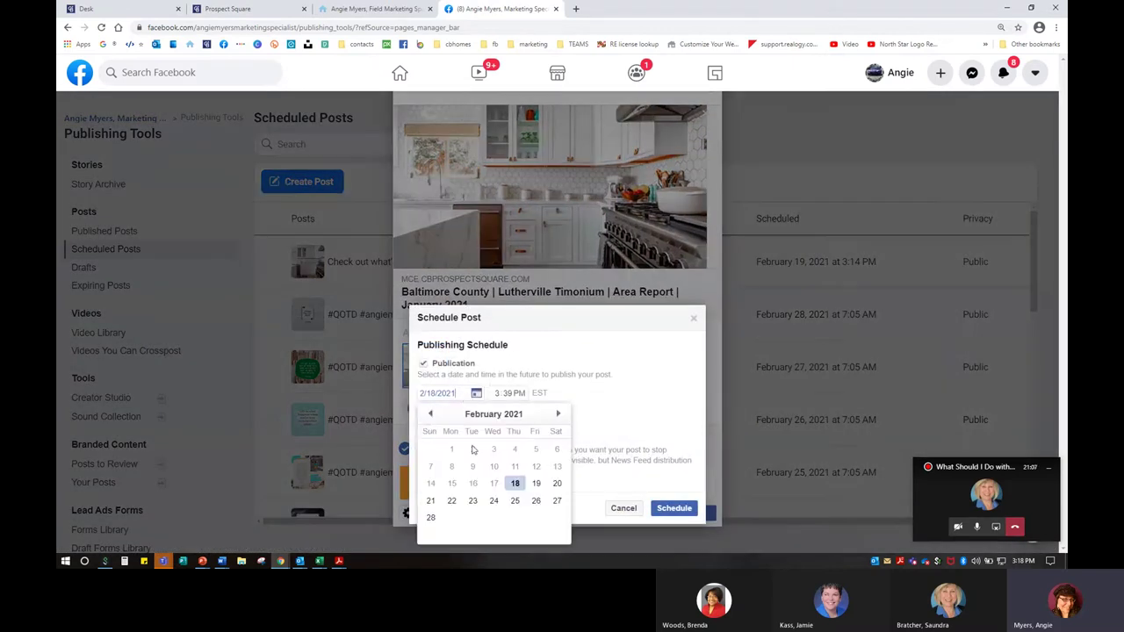
click(559, 415)
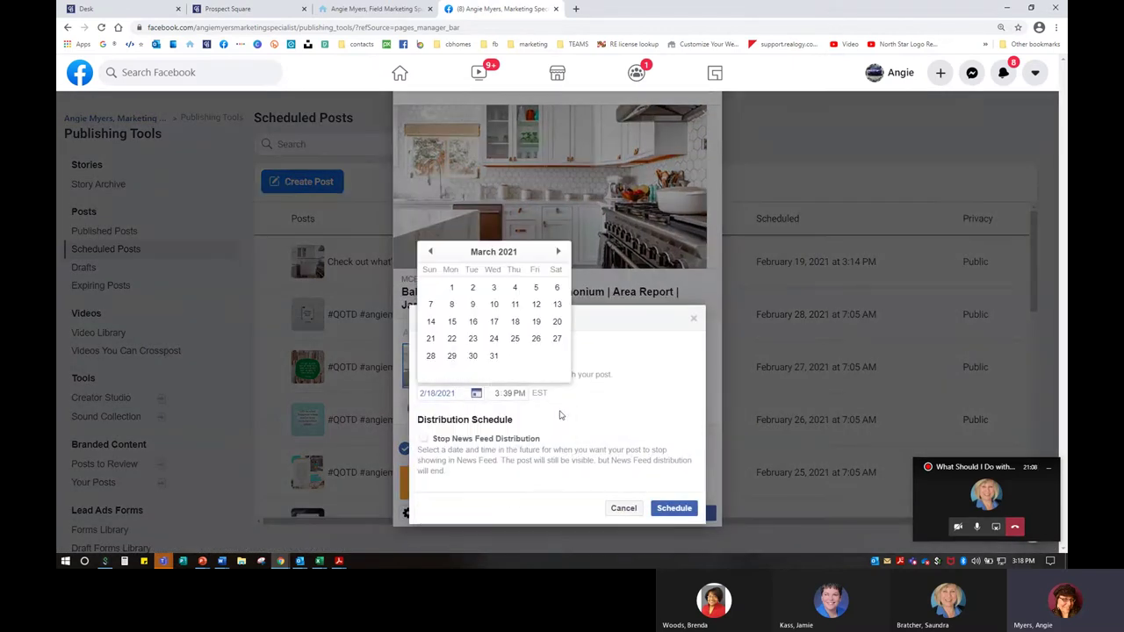
click(557, 288)
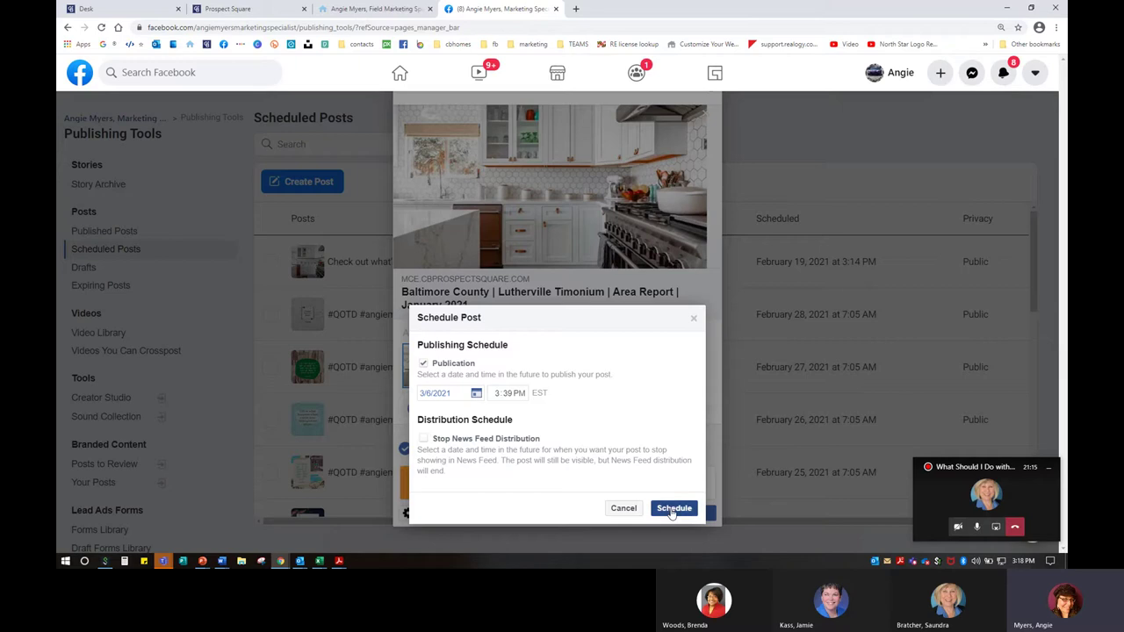
click(672, 510)
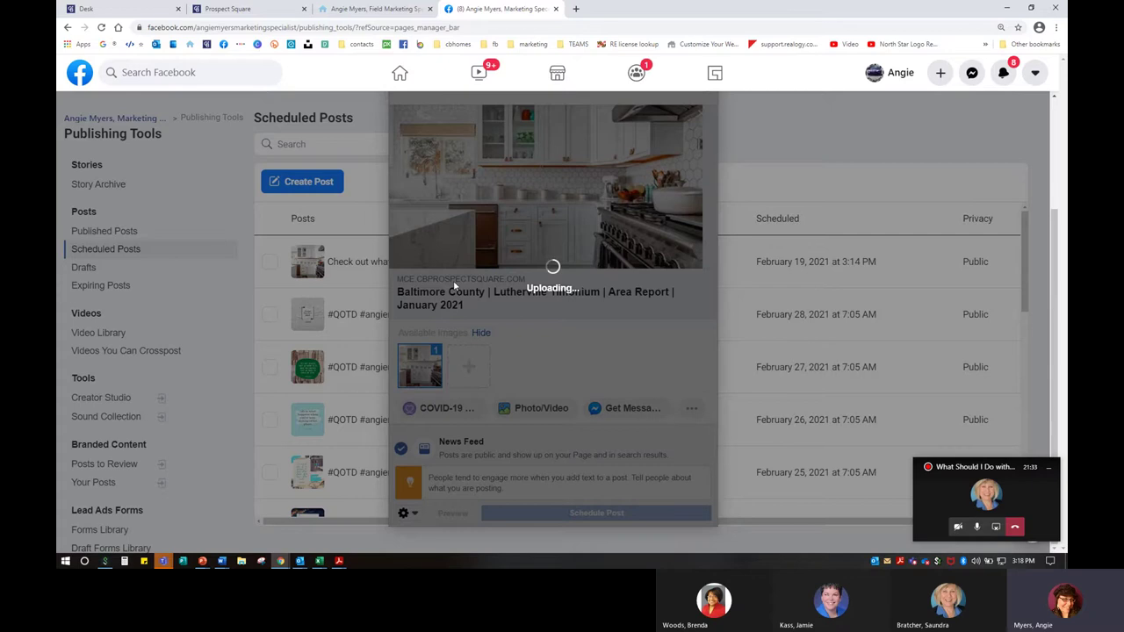
click(101, 27)
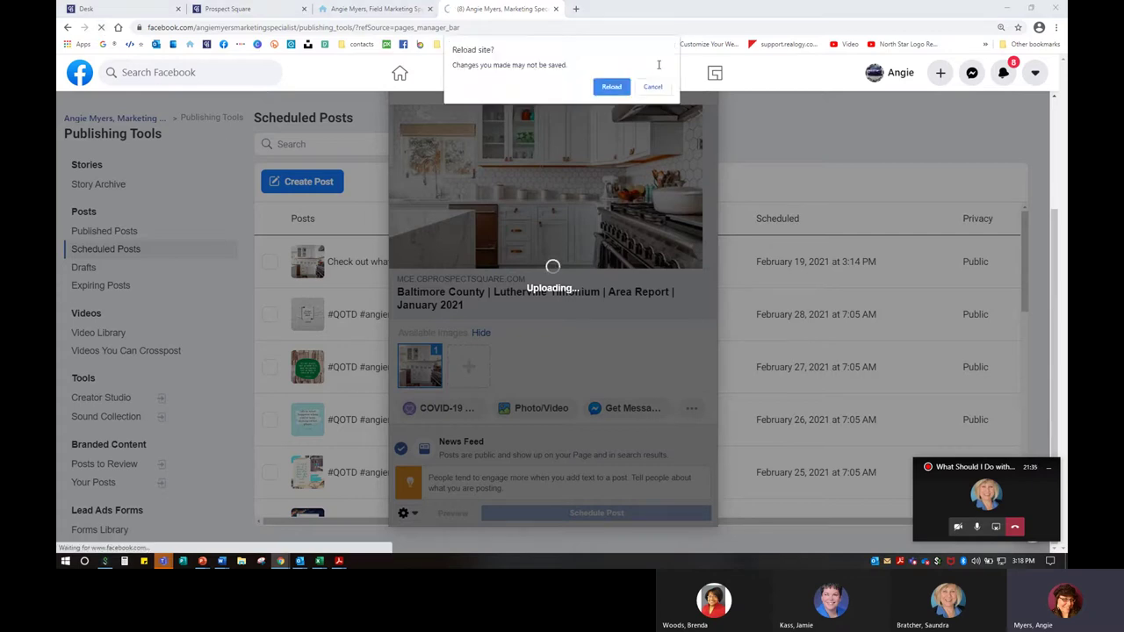
Step: Reload the page and open the new March 6, 2021 3:39 PM post from Scheduled Posts
key(Return)
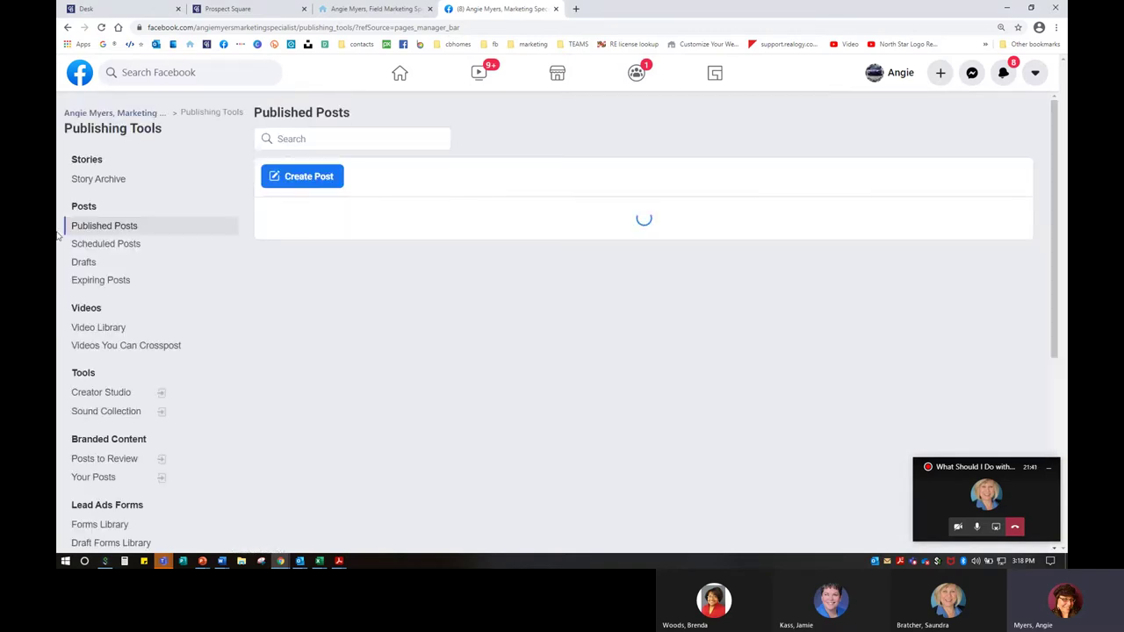
click(119, 250)
click(121, 230)
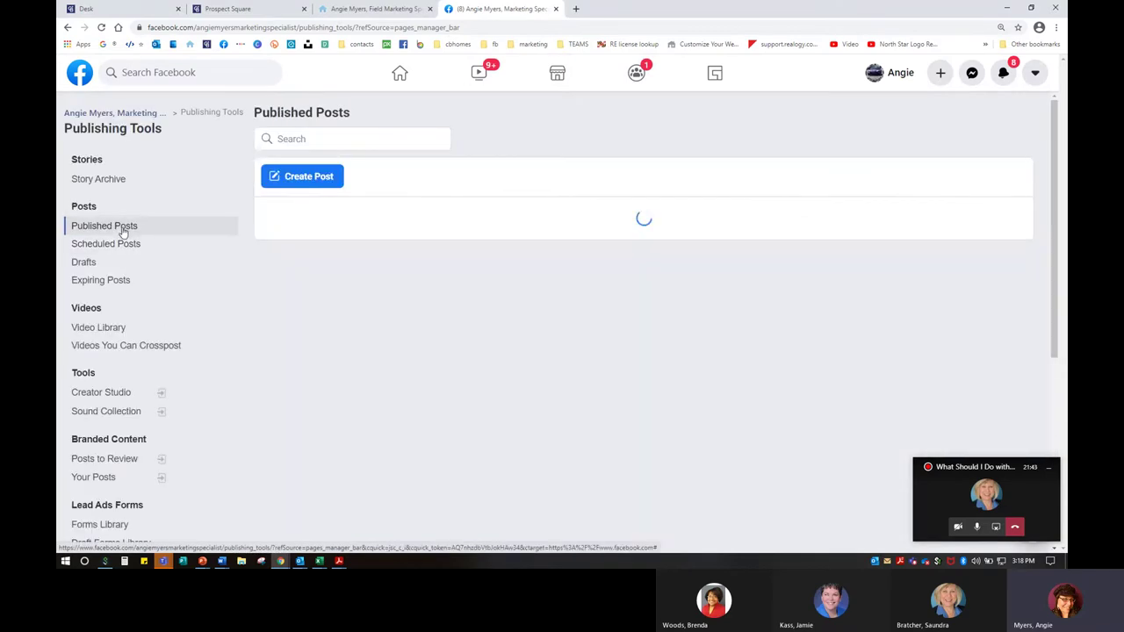
click(123, 251)
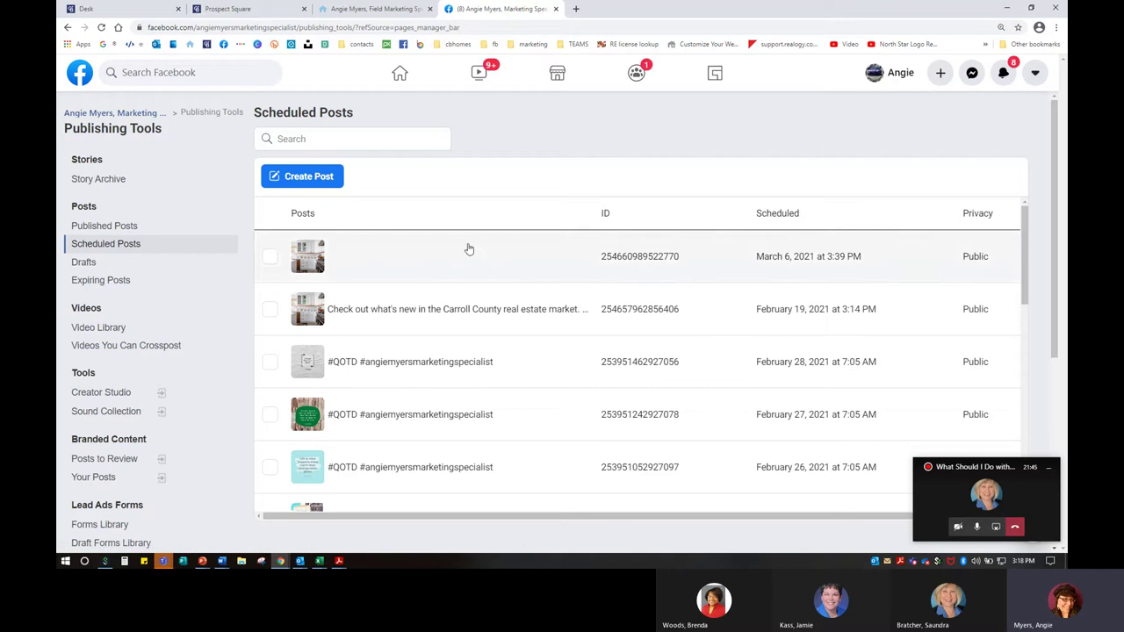
click(369, 260)
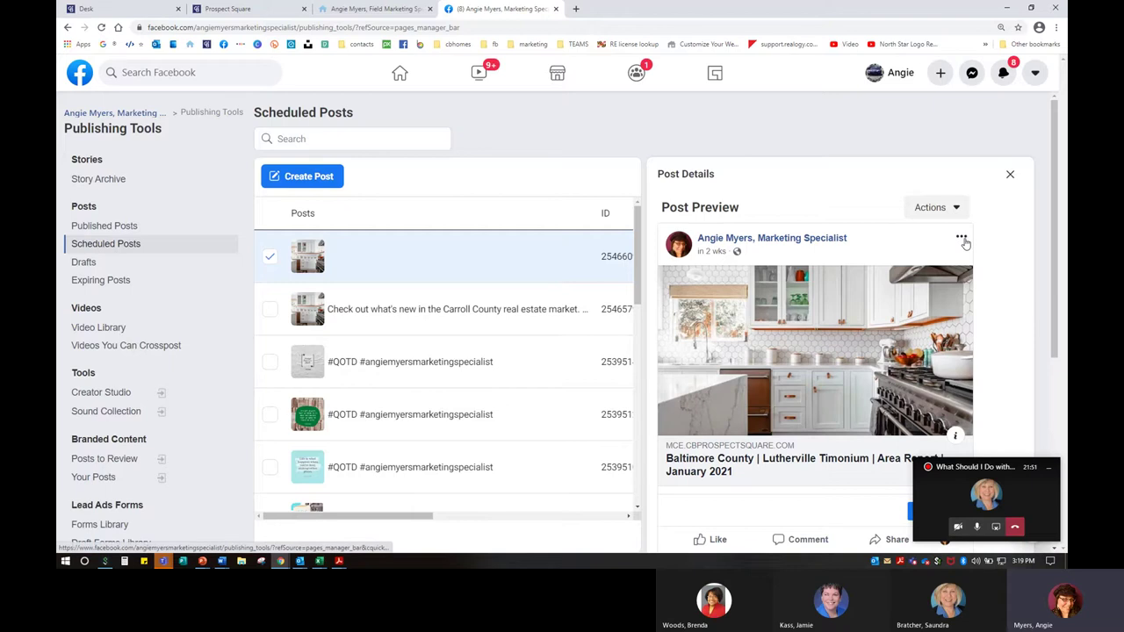
Step: Try editing the post's text, cancel the edit, then view the Carroll County post's details
click(962, 237)
click(872, 294)
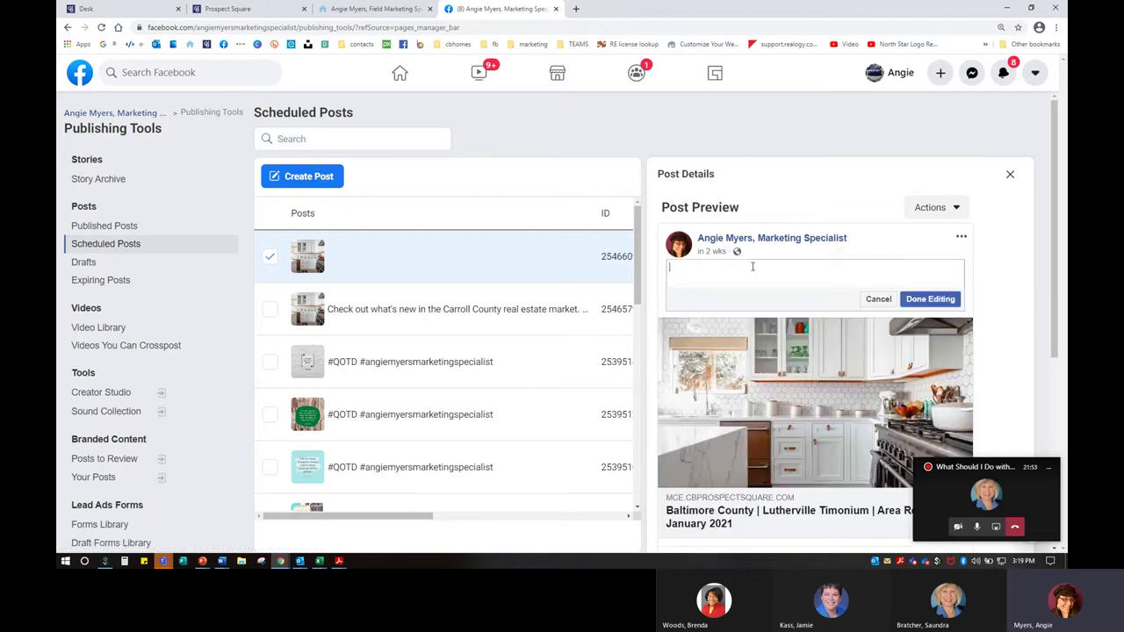
text(dsdfasfsdfsadfasfsdaf)
click(878, 299)
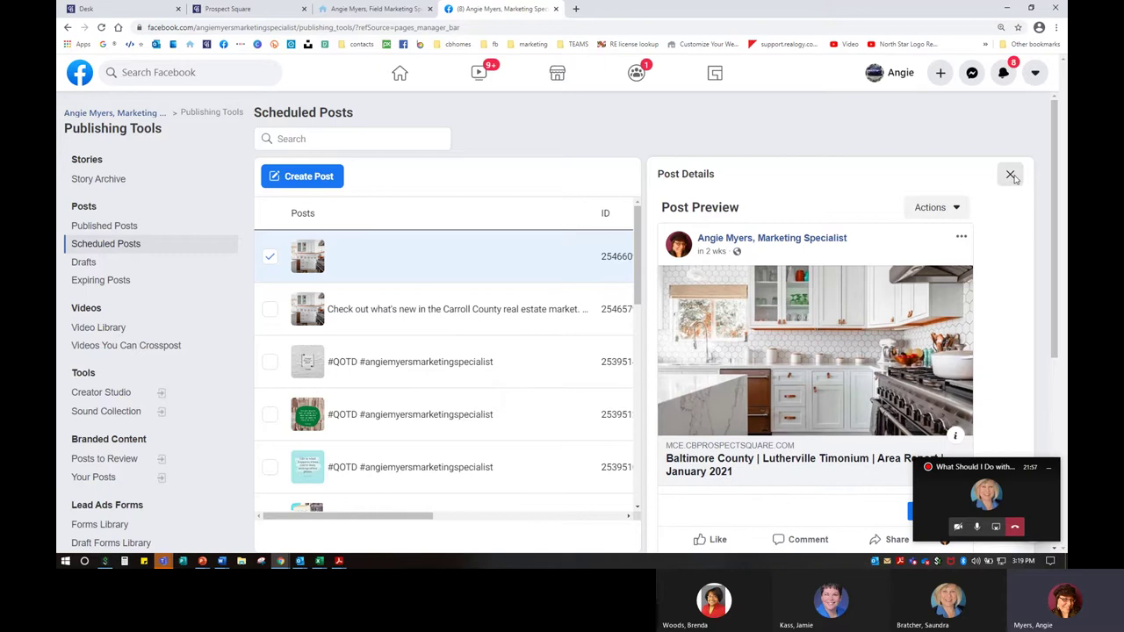
click(1010, 175)
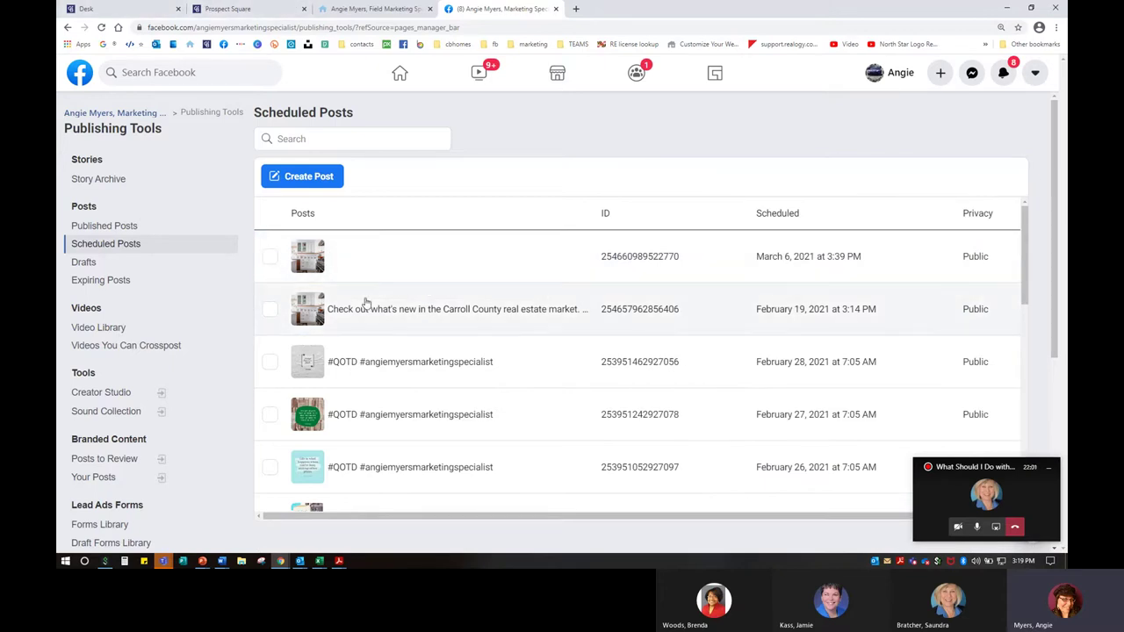
click(446, 313)
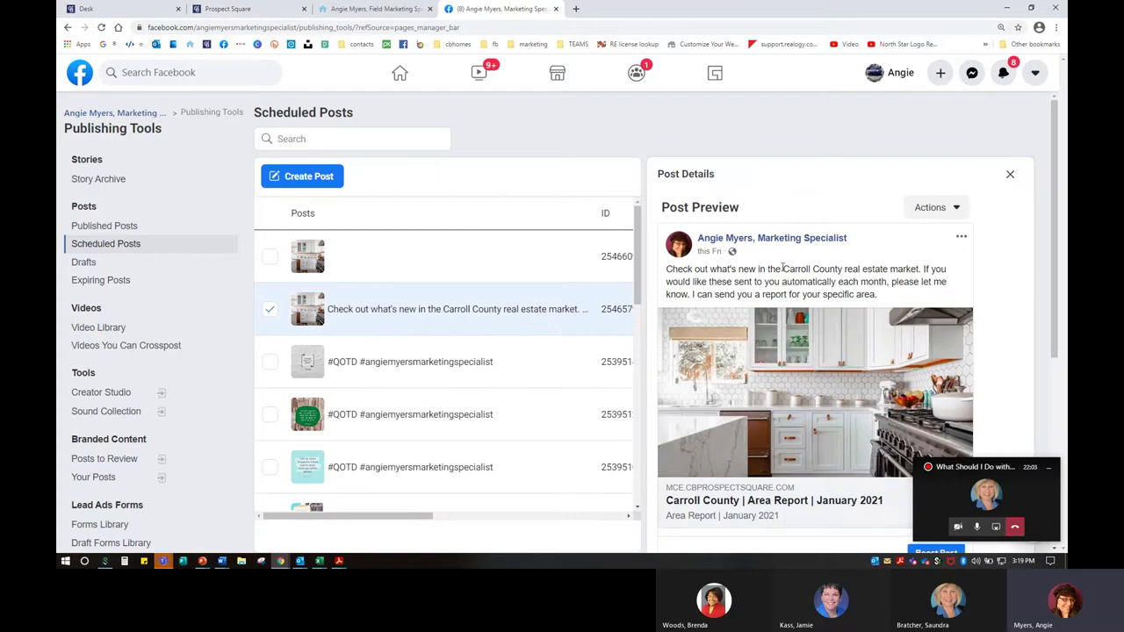
click(270, 309)
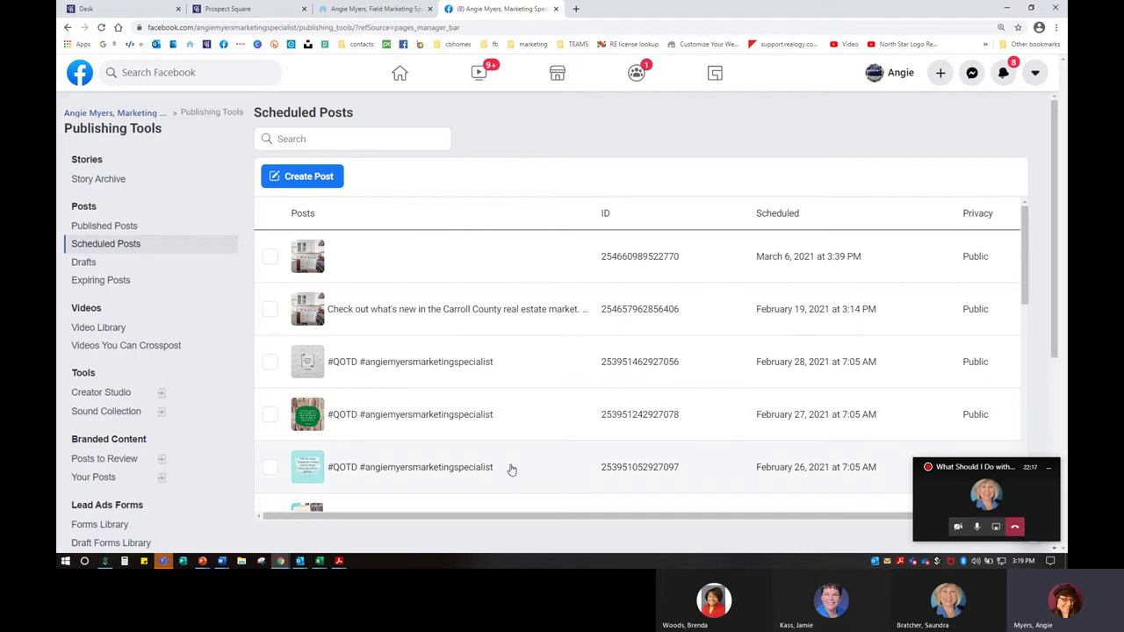
click(249, 11)
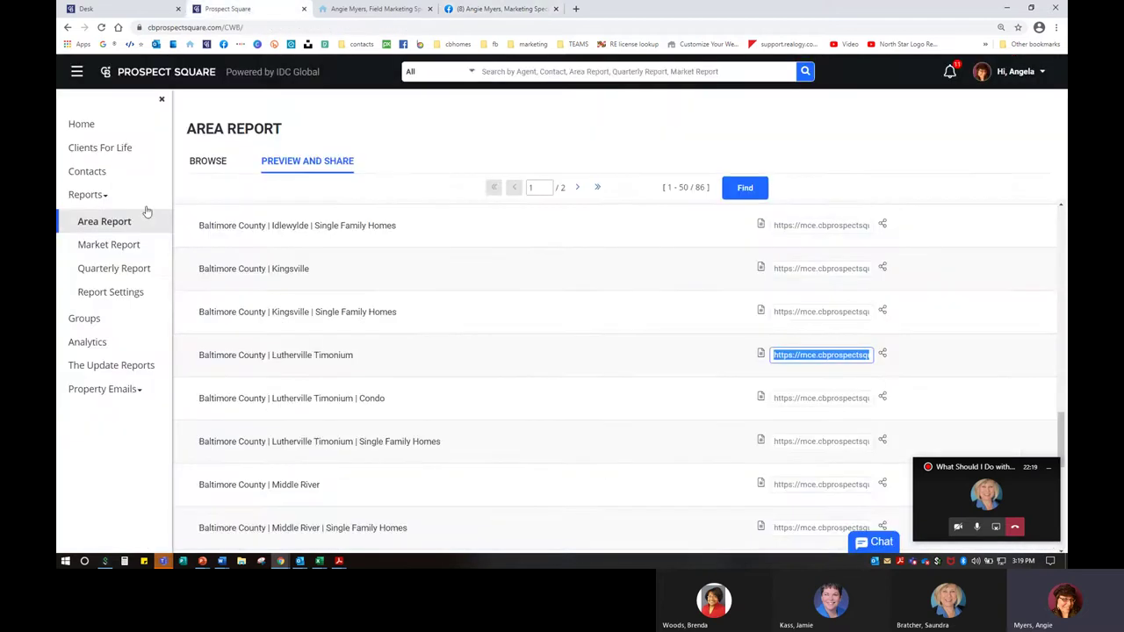
click(119, 293)
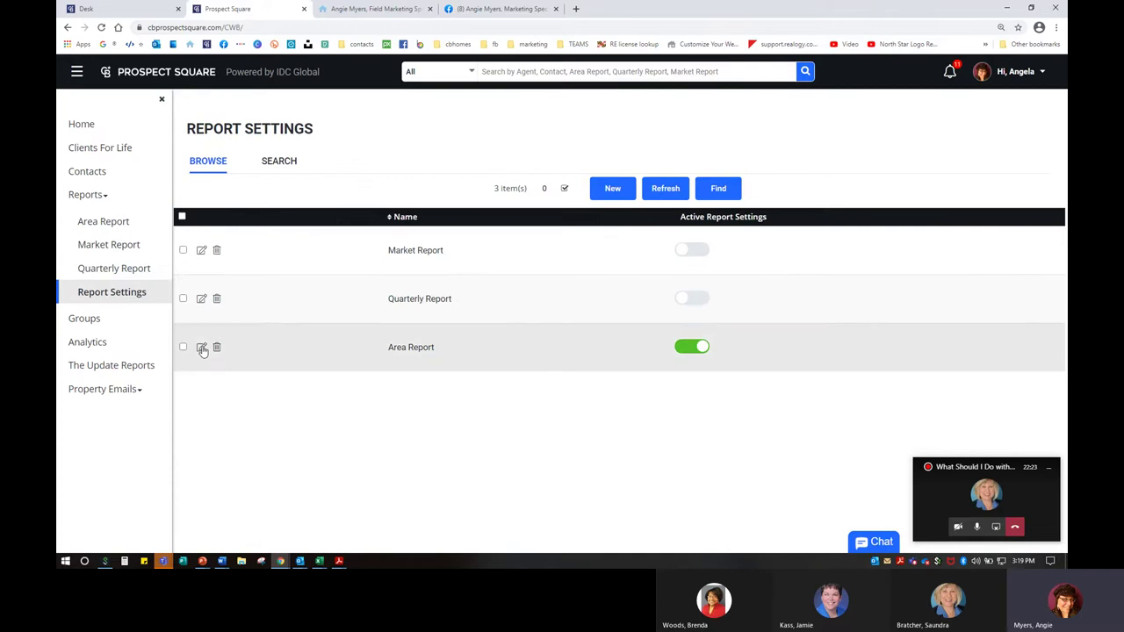
click(202, 348)
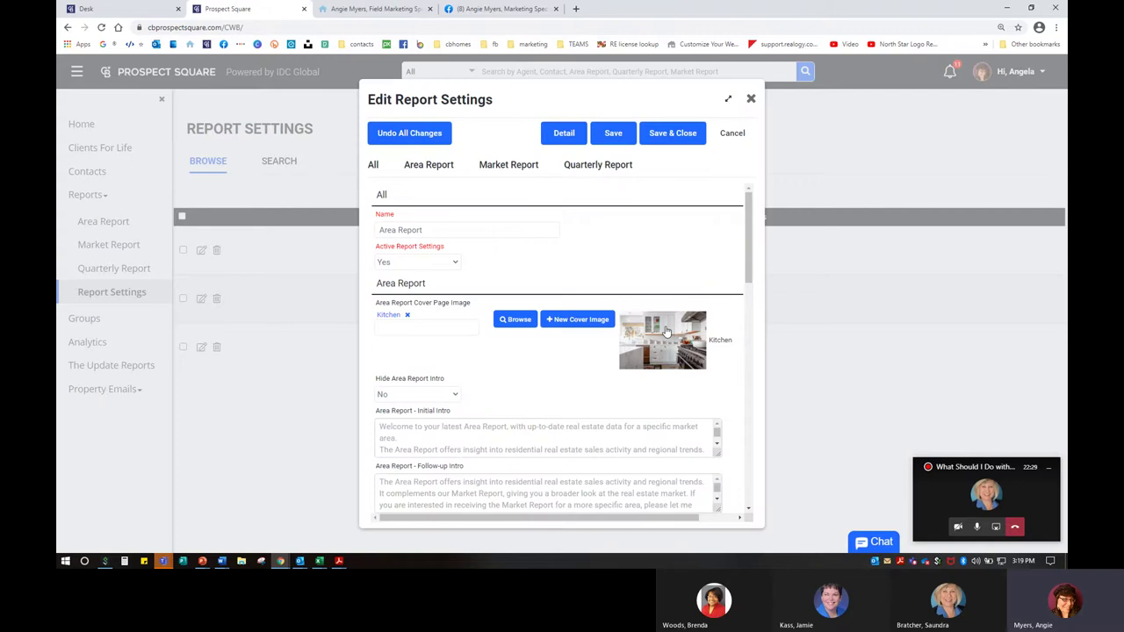
click(751, 100)
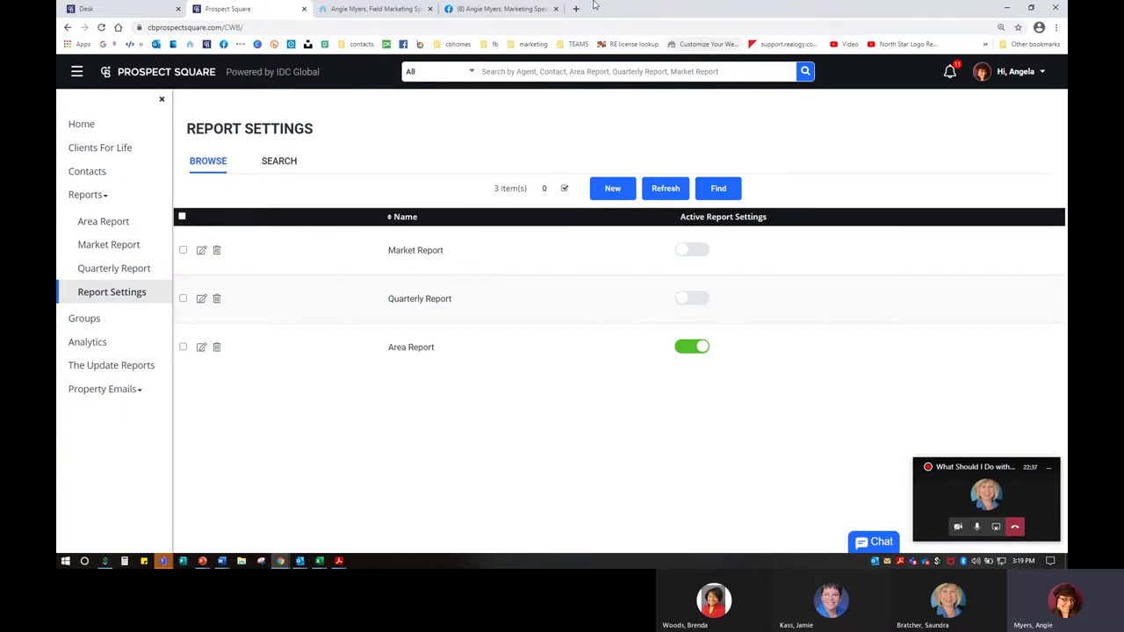
click(473, 8)
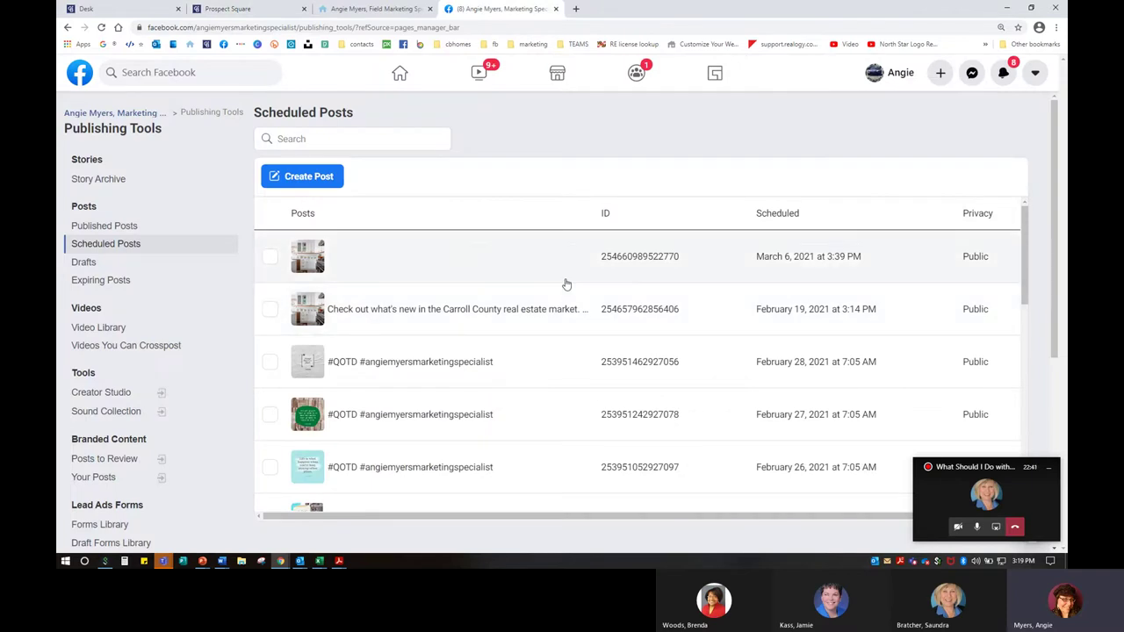
click(375, 10)
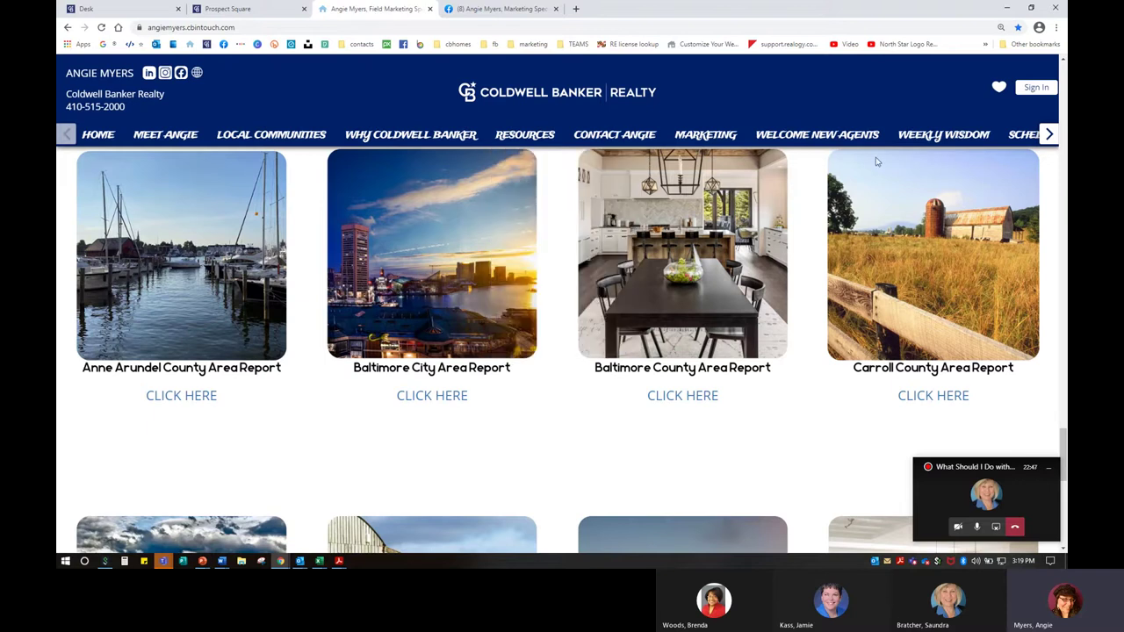
scroll(773, 441, up, 1)
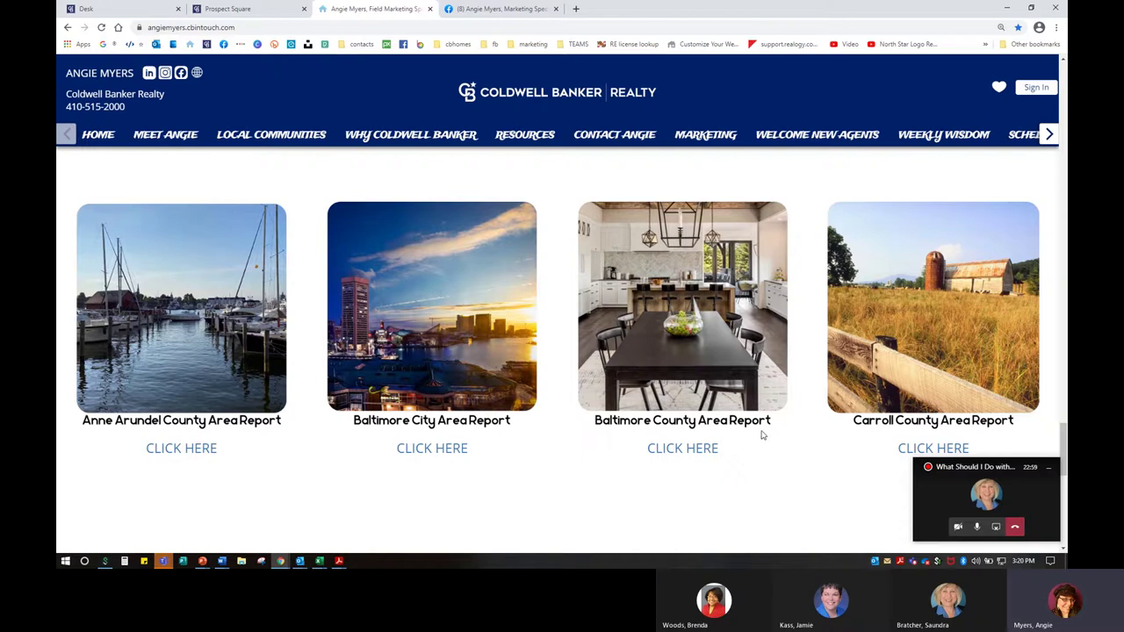
scroll(756, 421, up, 4)
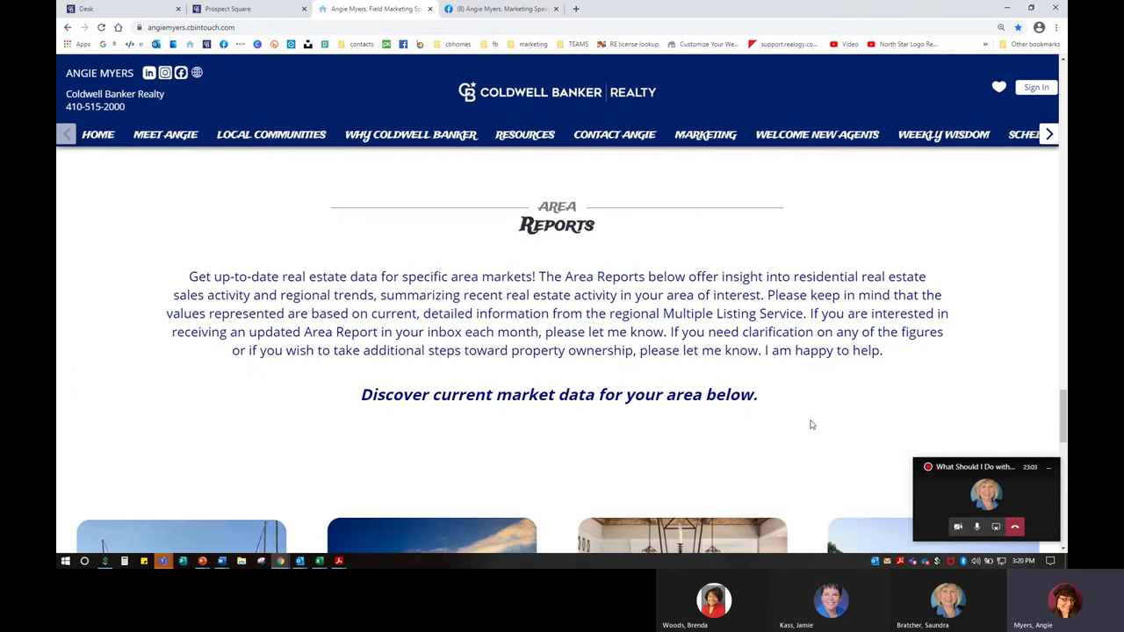
click(525, 11)
click(479, 27)
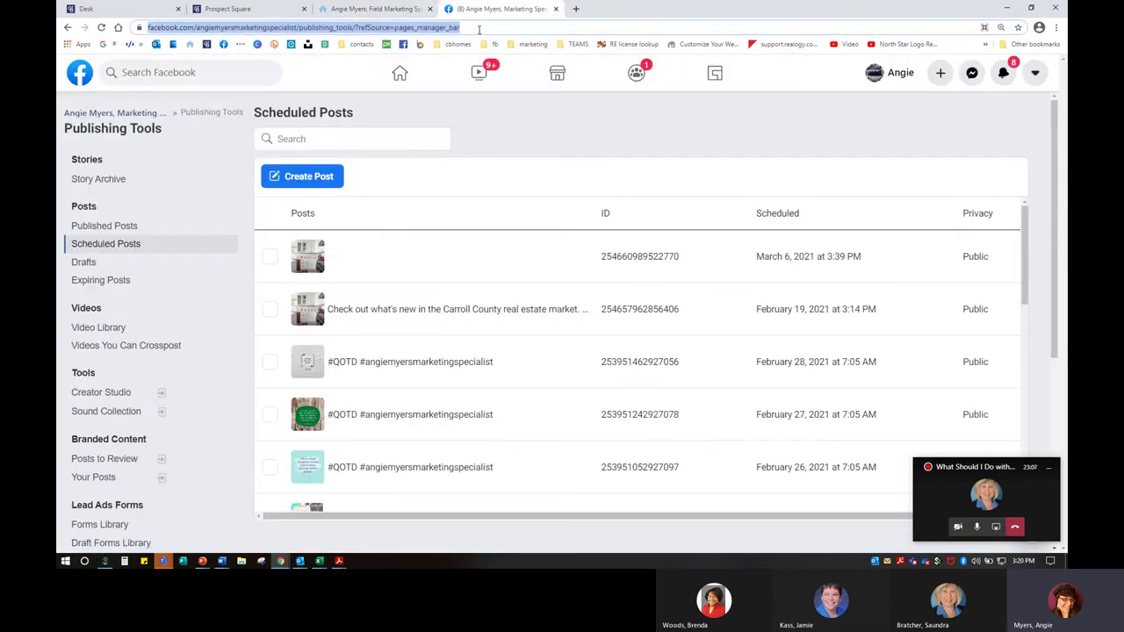
Step: Load the agent's website and scroll to the 'Find current market data for your area' section
text(sandyb)
key(Return)
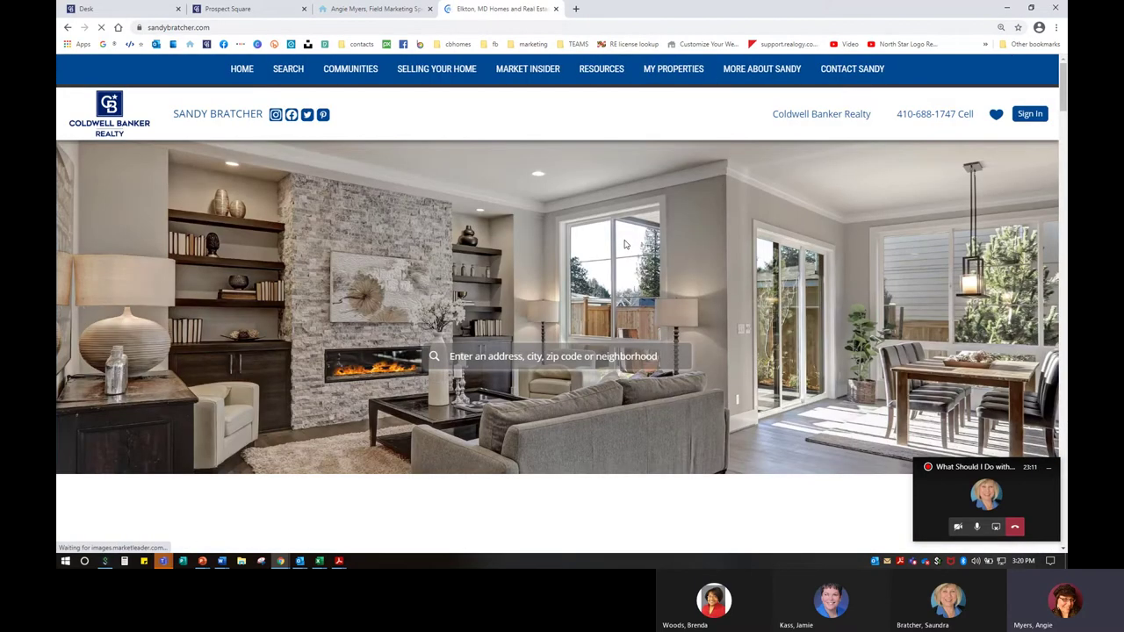
scroll(626, 245, down, 10)
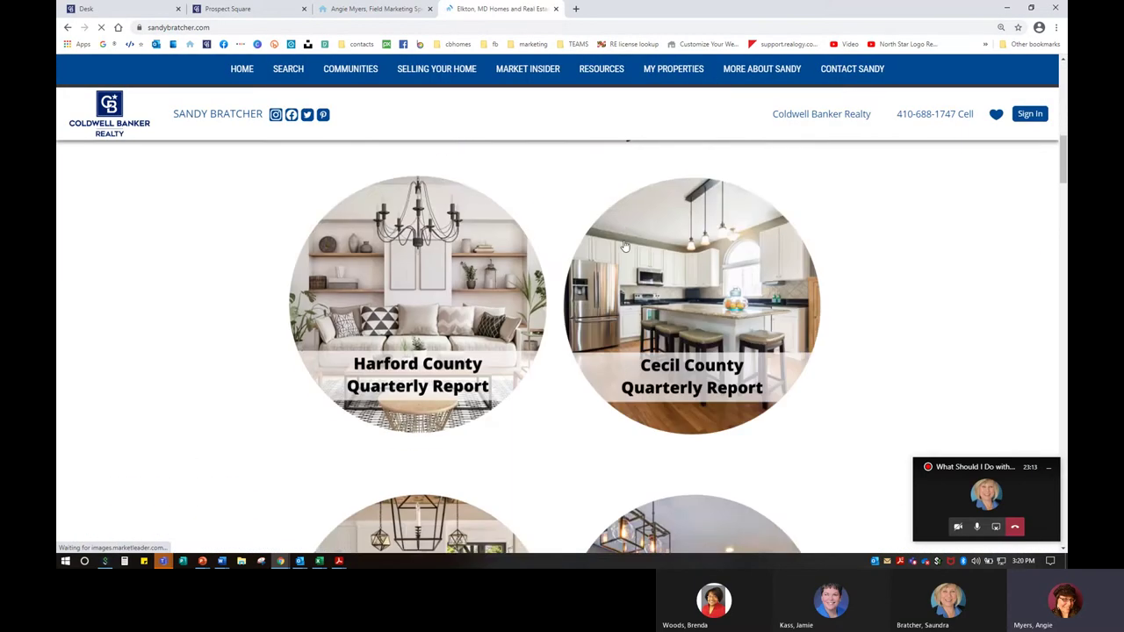
scroll(575, 280, up, 1)
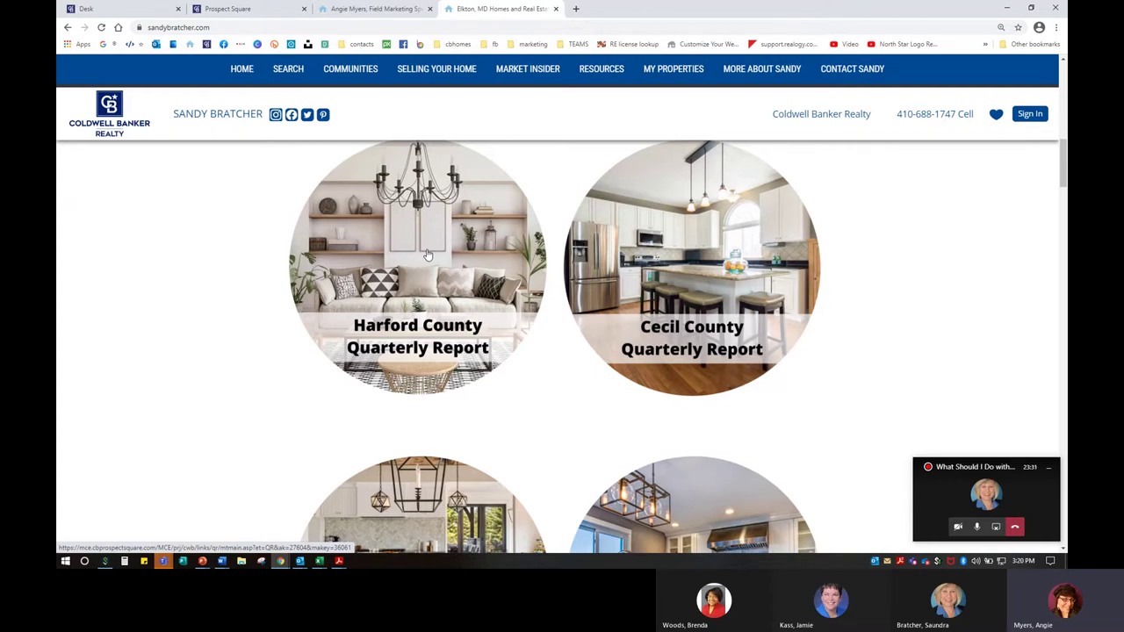
scroll(428, 255, up, 1)
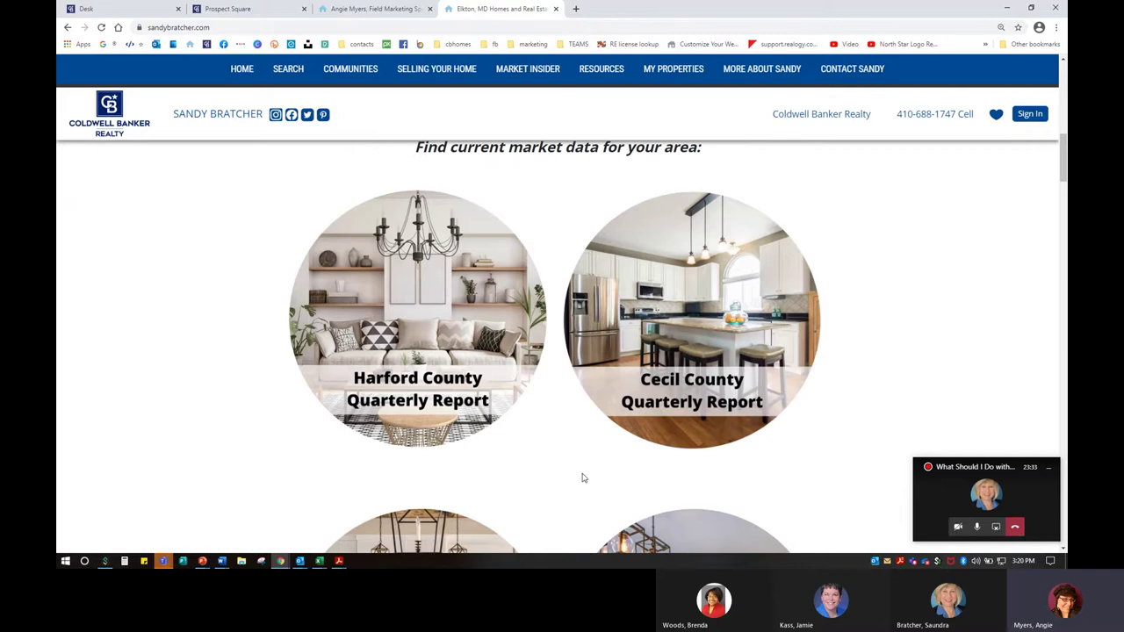
Step: Open the Harford County Q4 2020 report, scroll through its cover, agent card and charts, then close it
click(438, 283)
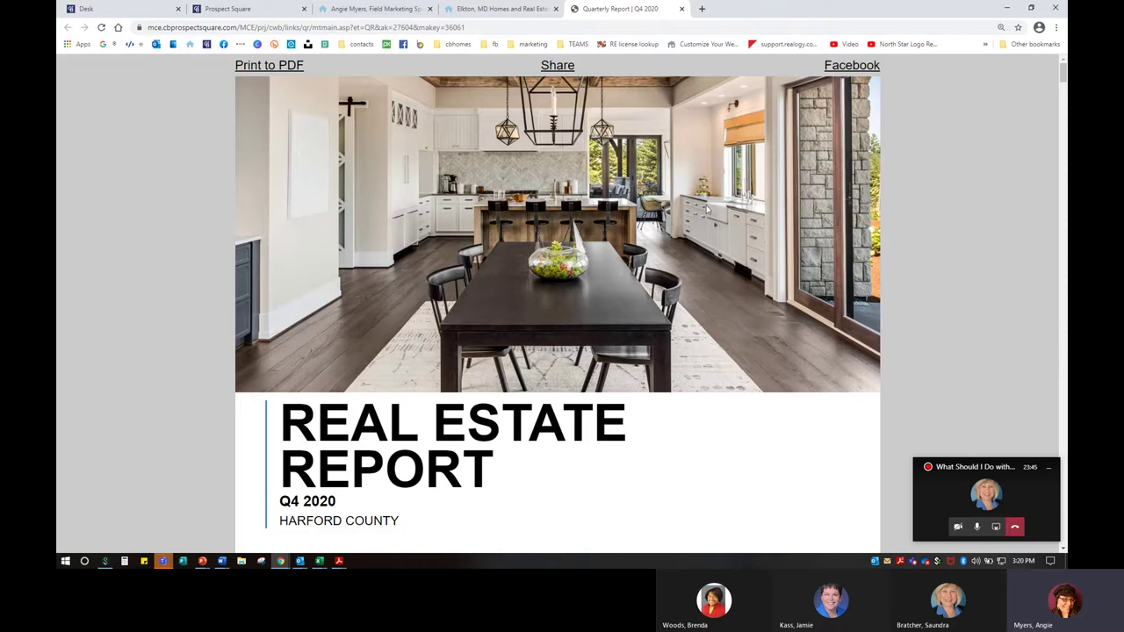
scroll(749, 341, down, 7)
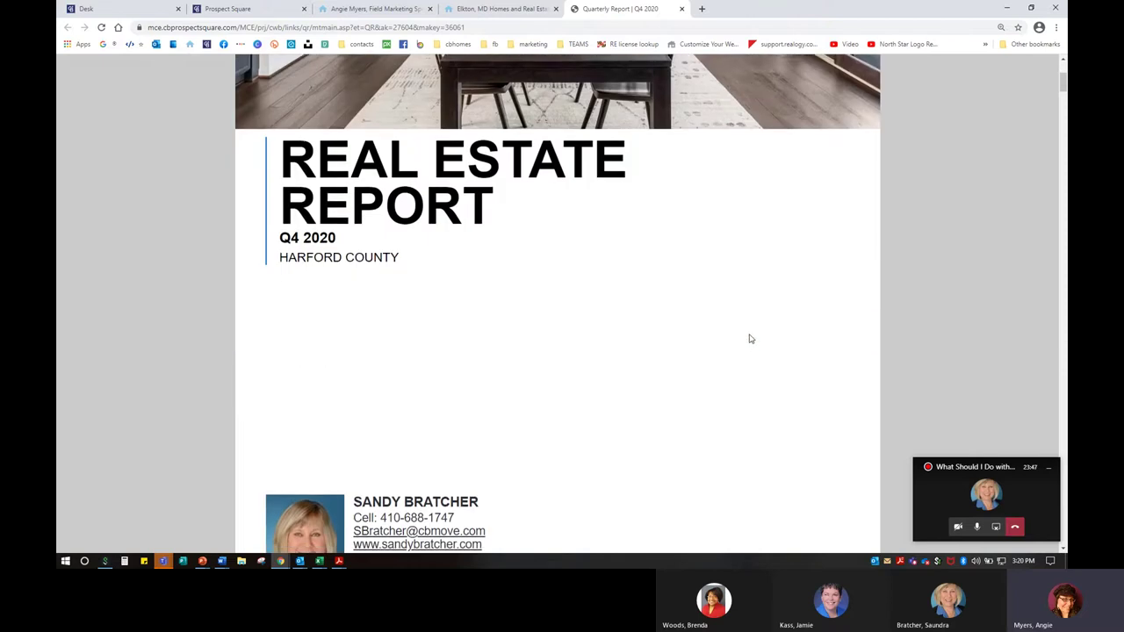
scroll(750, 339, down, 1)
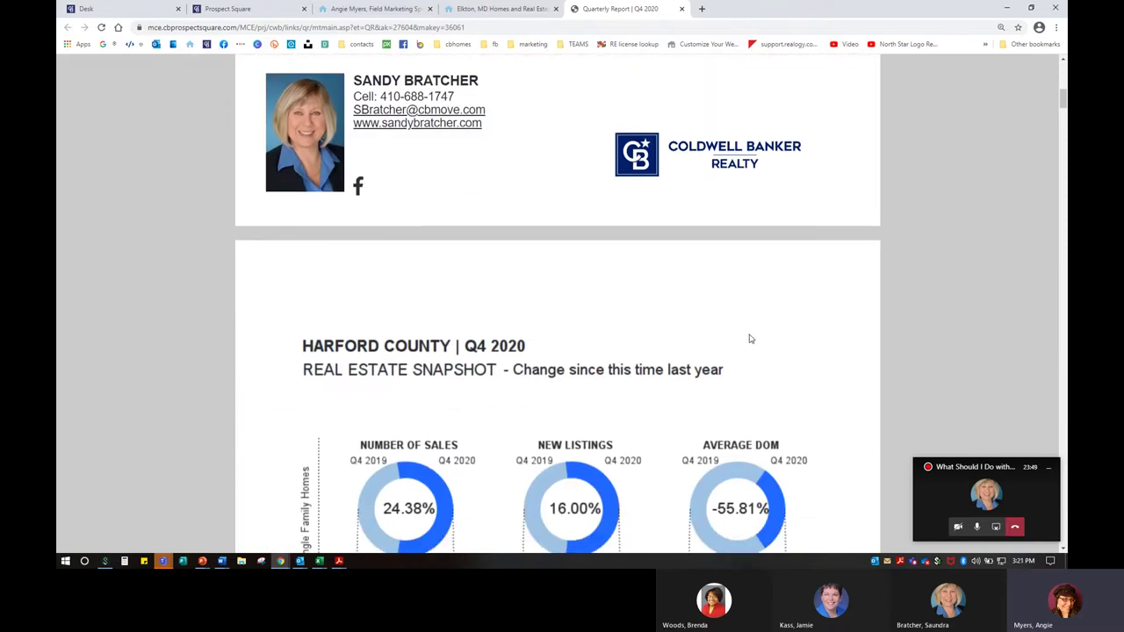
scroll(750, 339, up, 2)
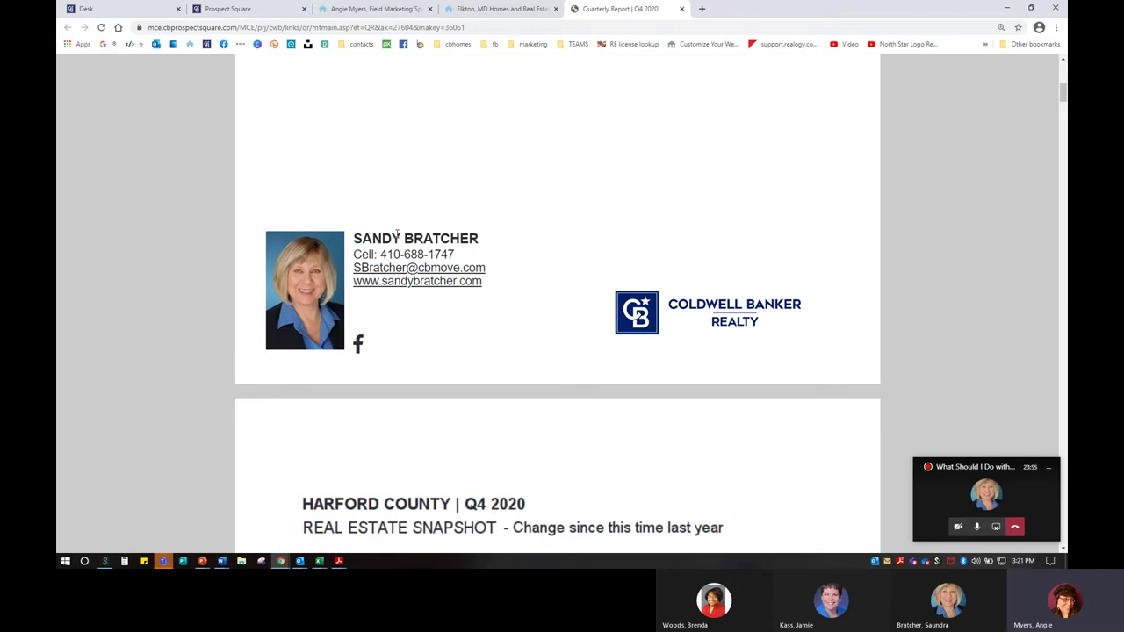
scroll(436, 274, up, 3)
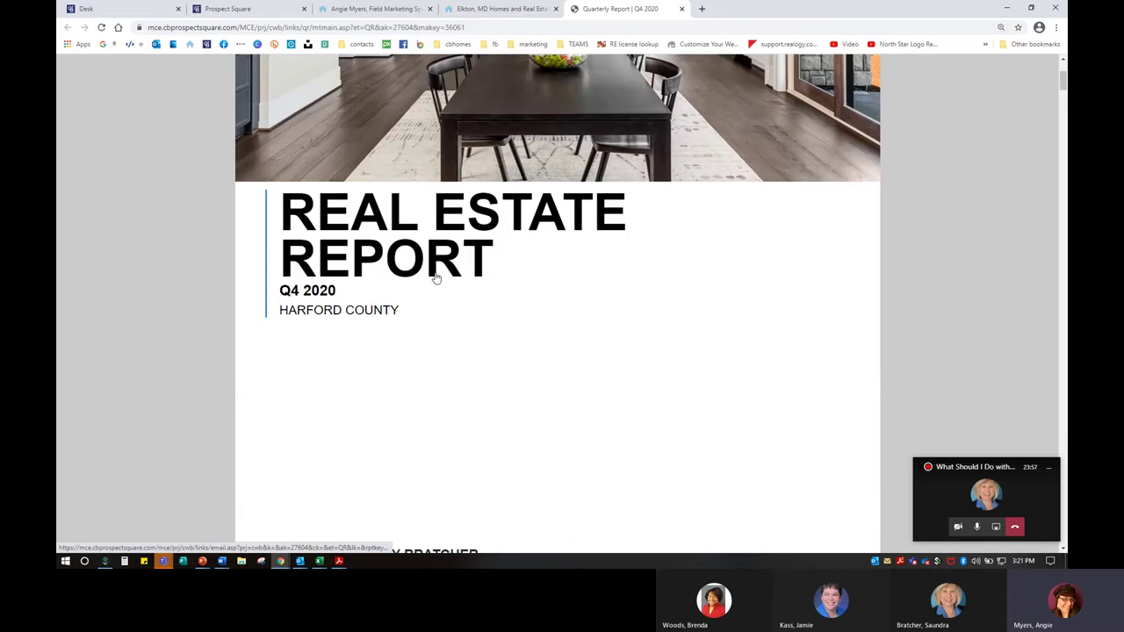
scroll(436, 273, down, 5)
scroll(436, 273, down, 5)
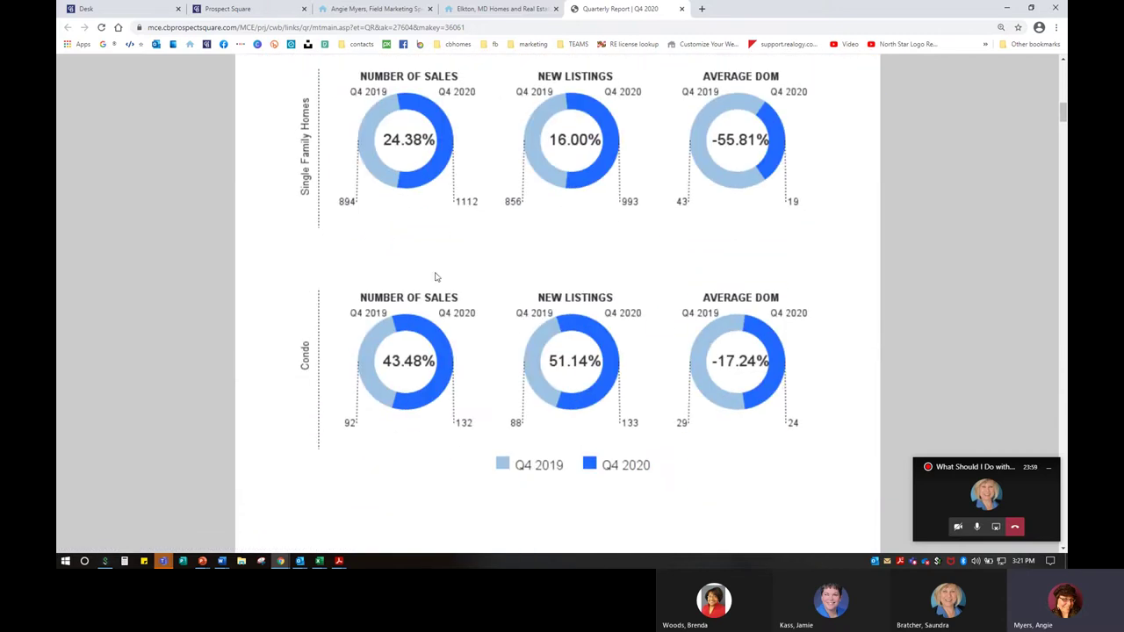
scroll(402, 222, up, 1)
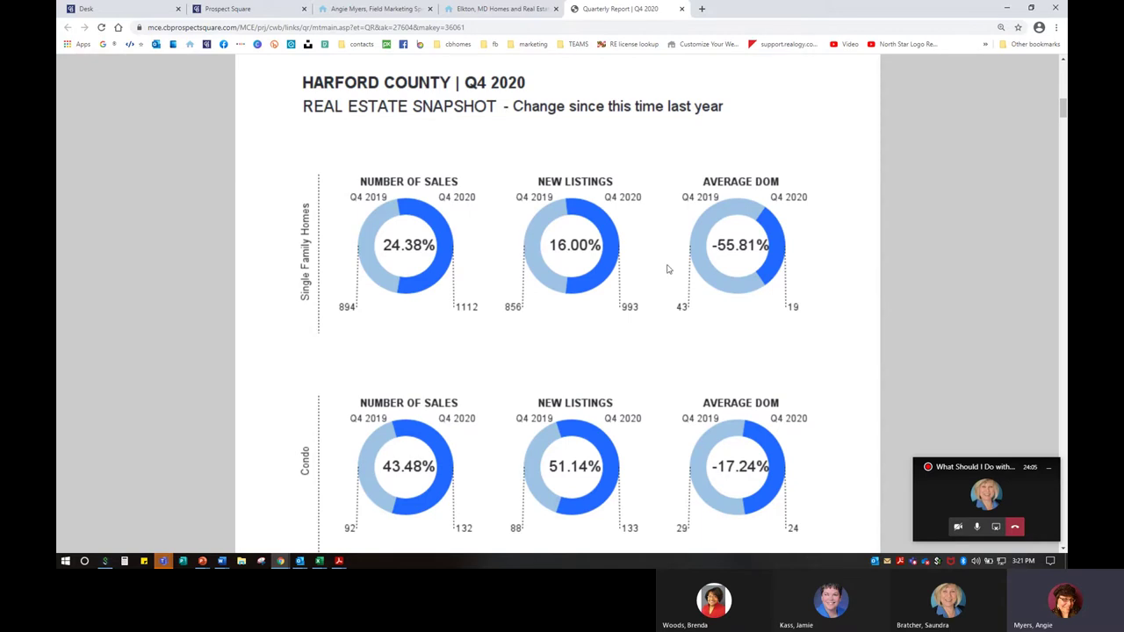
click(682, 11)
Step: Select the market-data intro paragraph above the Harford and Cecil County report links
scroll(418, 252, up, 3)
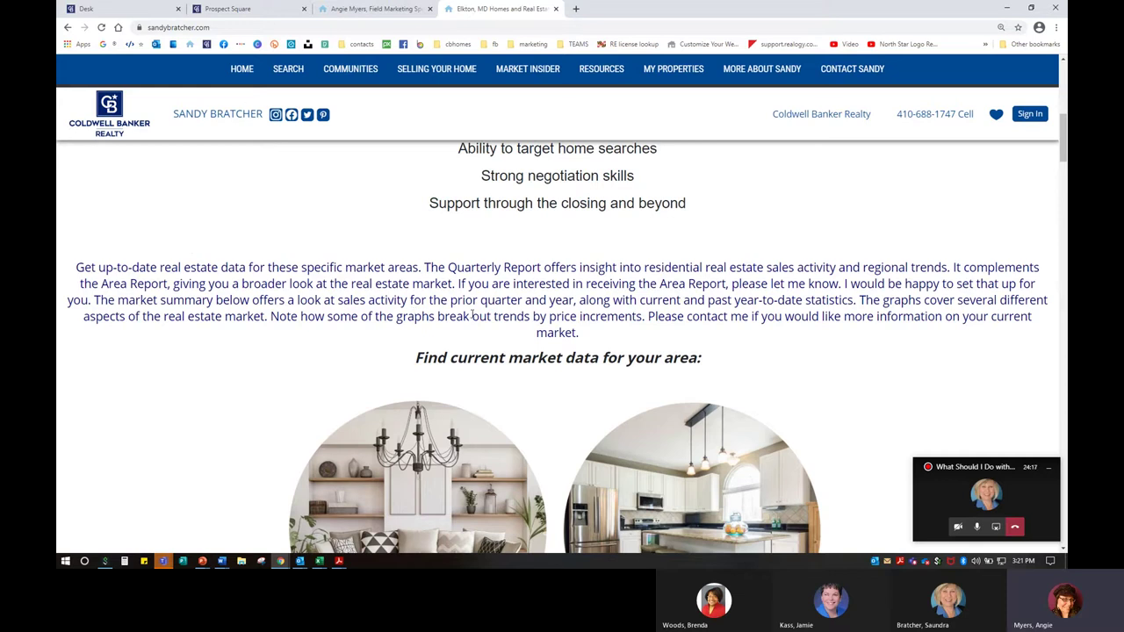
scroll(477, 309, down, 1)
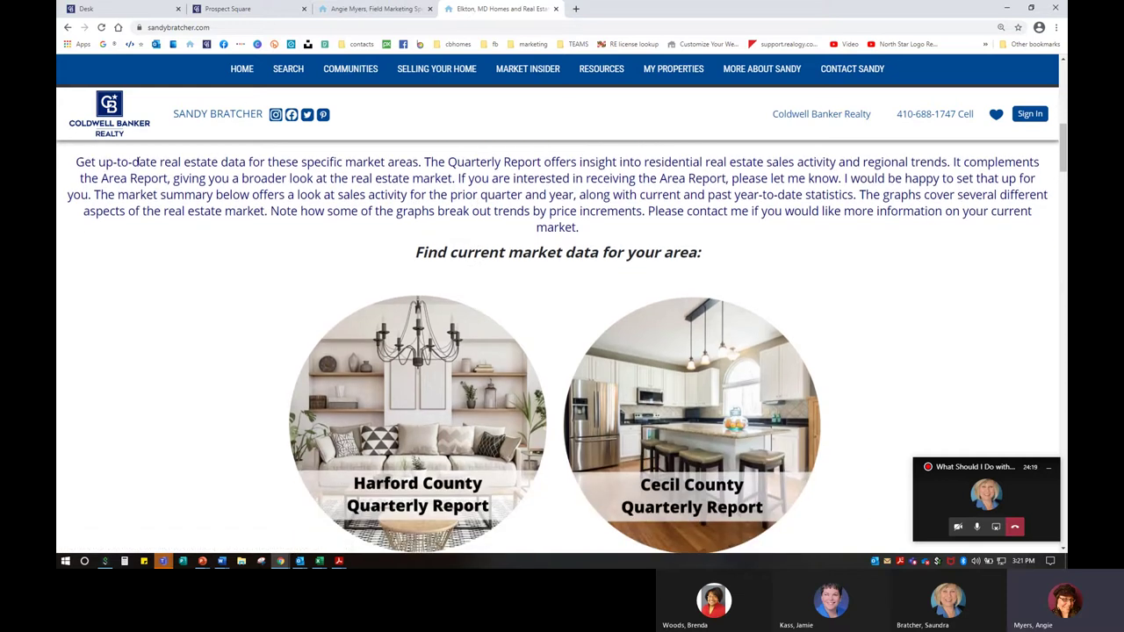
drag(77, 163, 732, 237)
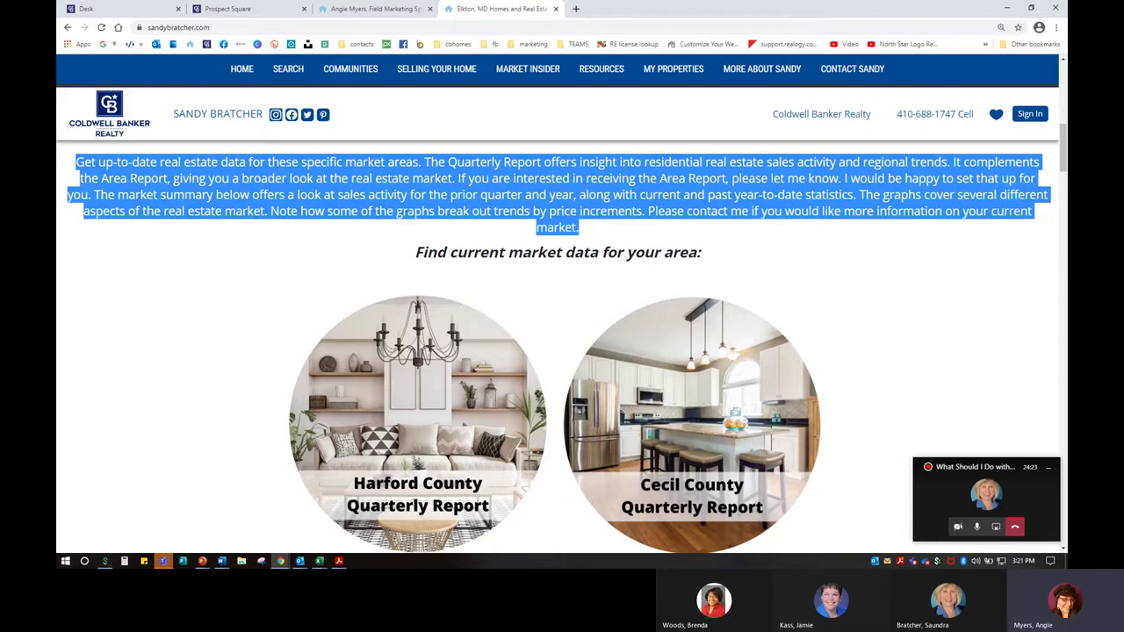
Step: In Prospect Square's Area Report section, preview the Idlewylde single family homes report, then close it
click(220, 13)
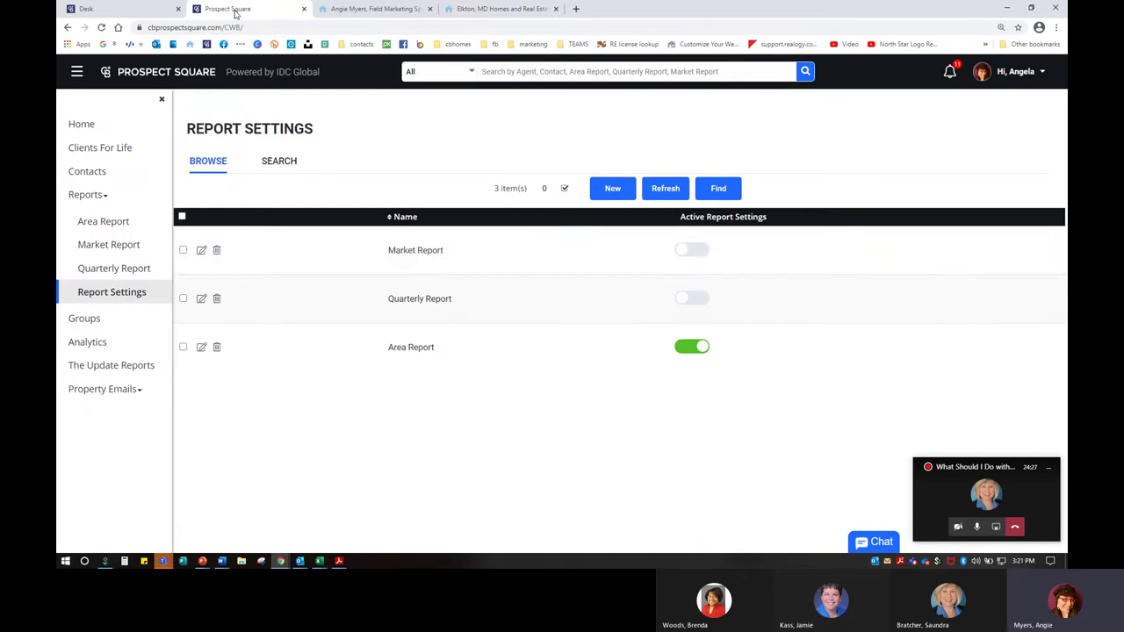
click(100, 225)
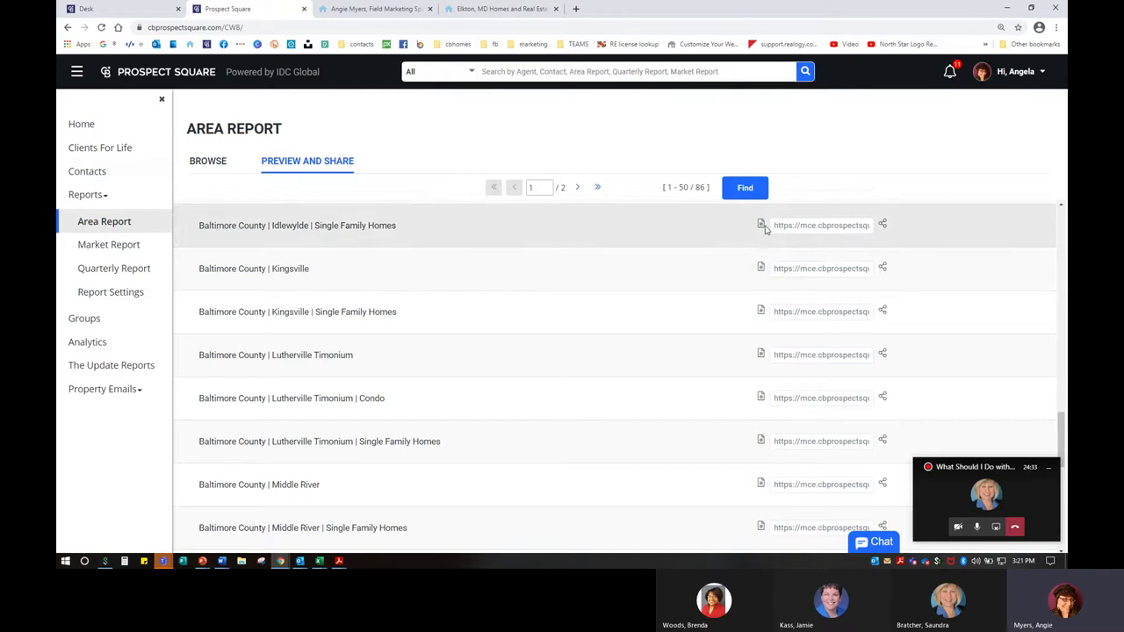
click(761, 225)
scroll(433, 466, down, 3)
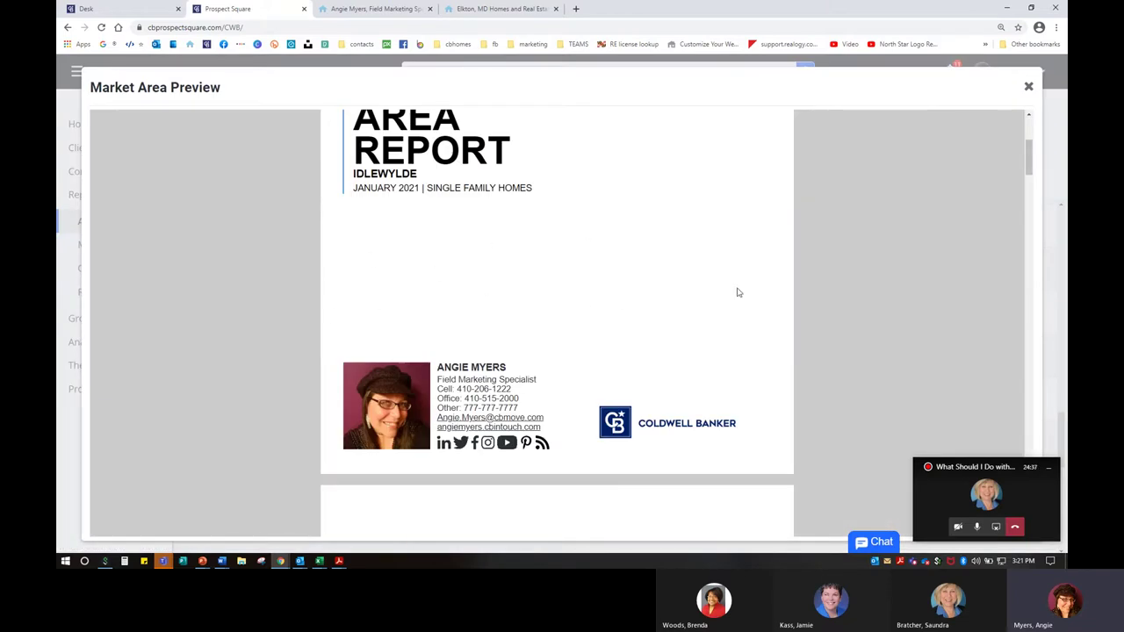
click(1029, 86)
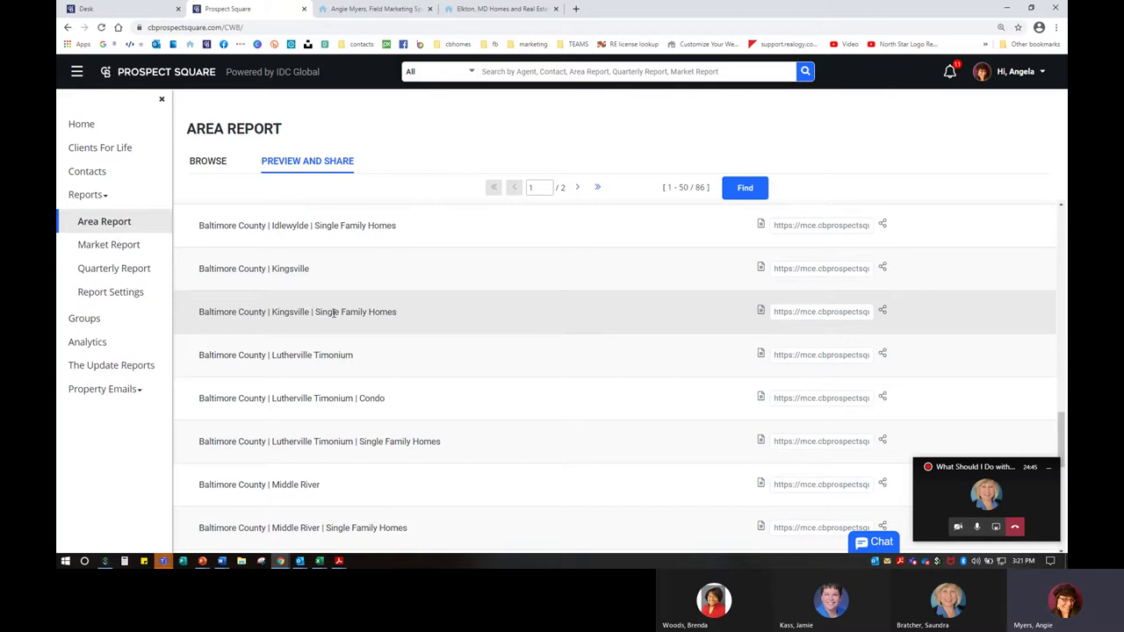
Step: Copy the intro paragraph of the Towson Area Real Estate Report preview, then close the preview
click(208, 161)
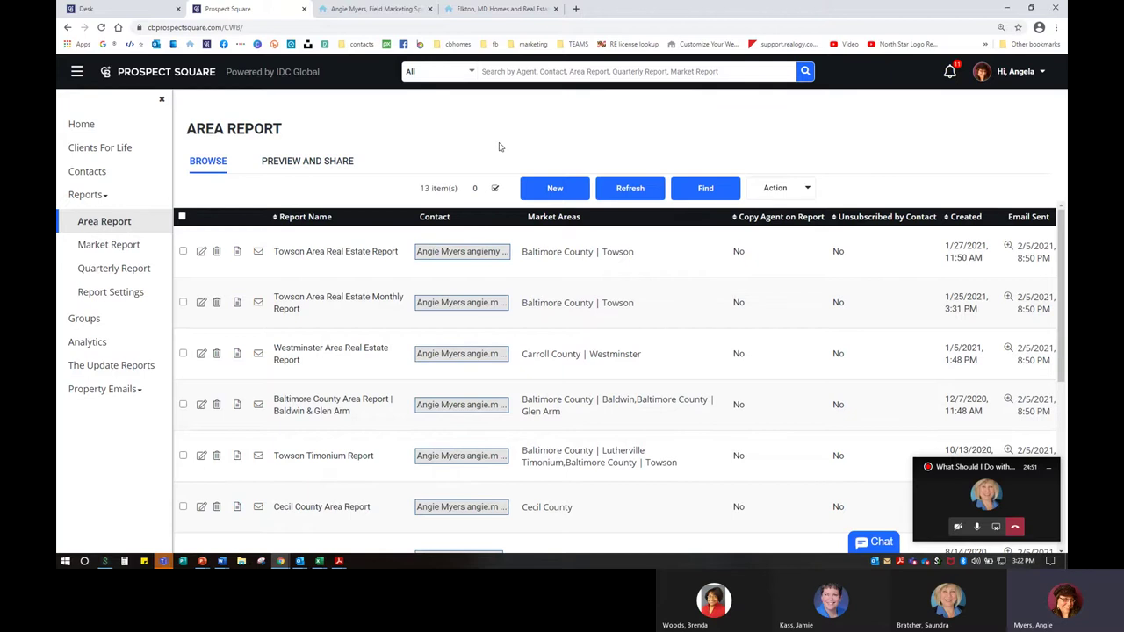
click(237, 251)
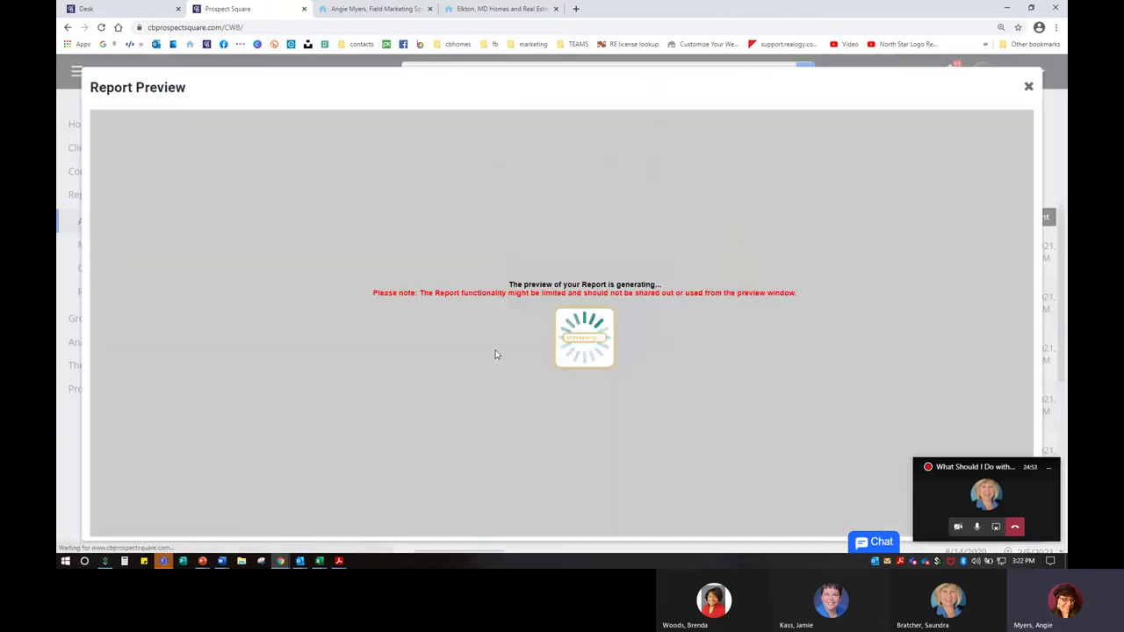
scroll(323, 390, down, 2)
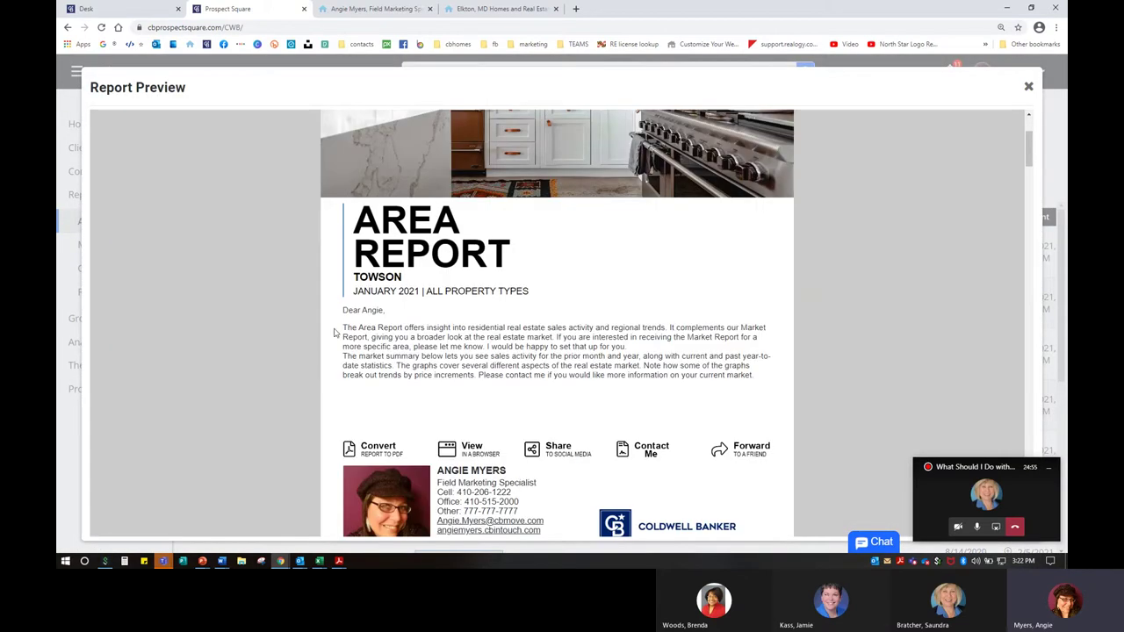
drag(342, 329, 516, 341)
drag(747, 358, 778, 384)
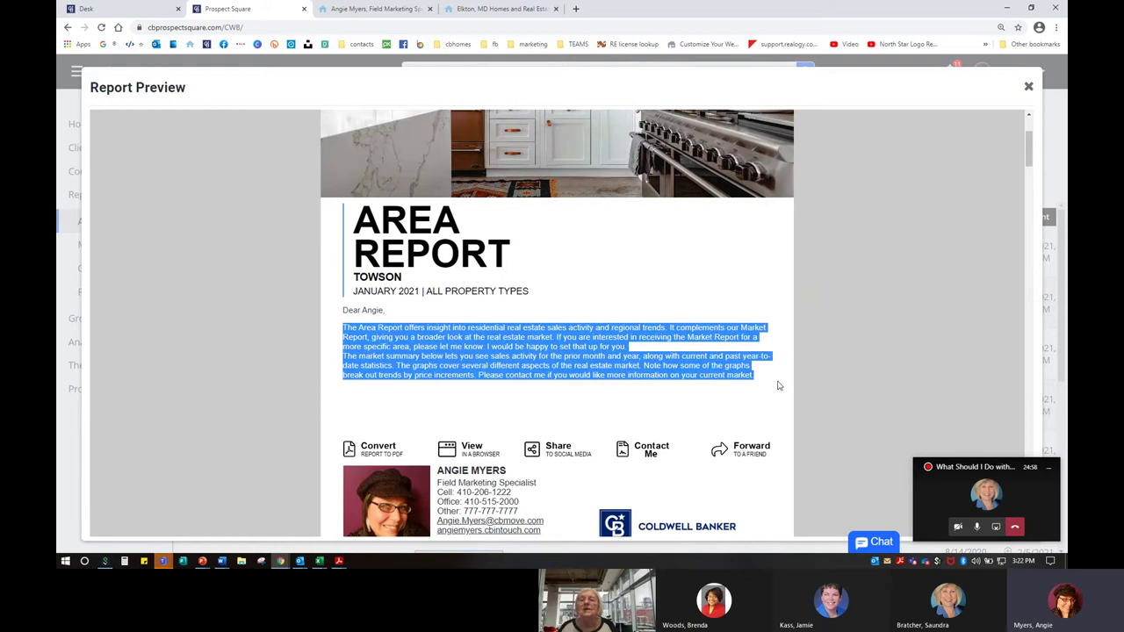
right_click(779, 383)
click(563, 355)
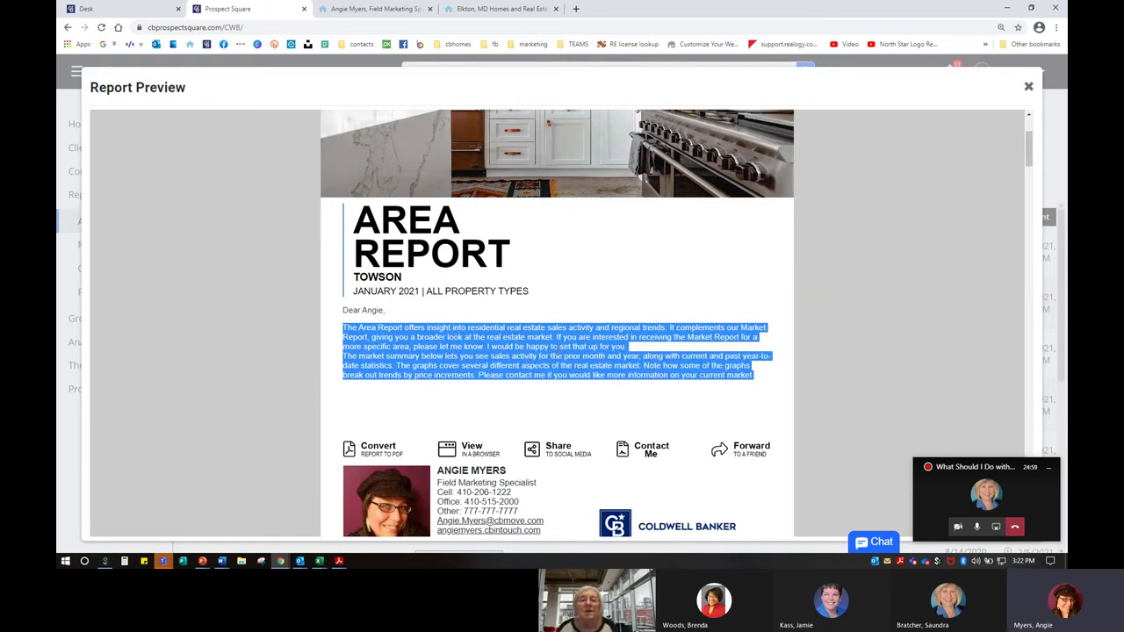
click(1029, 87)
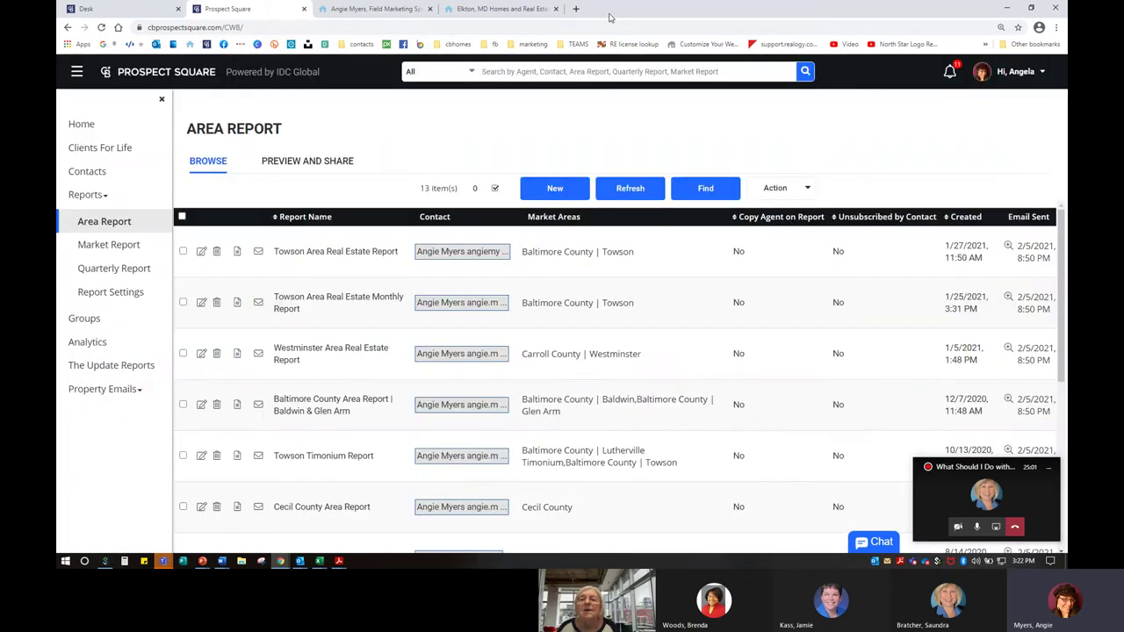
Step: Back on the agent's website, briefly select the paragraph's closing sentences, then scroll to the Baltimore report links
click(500, 8)
click(552, 164)
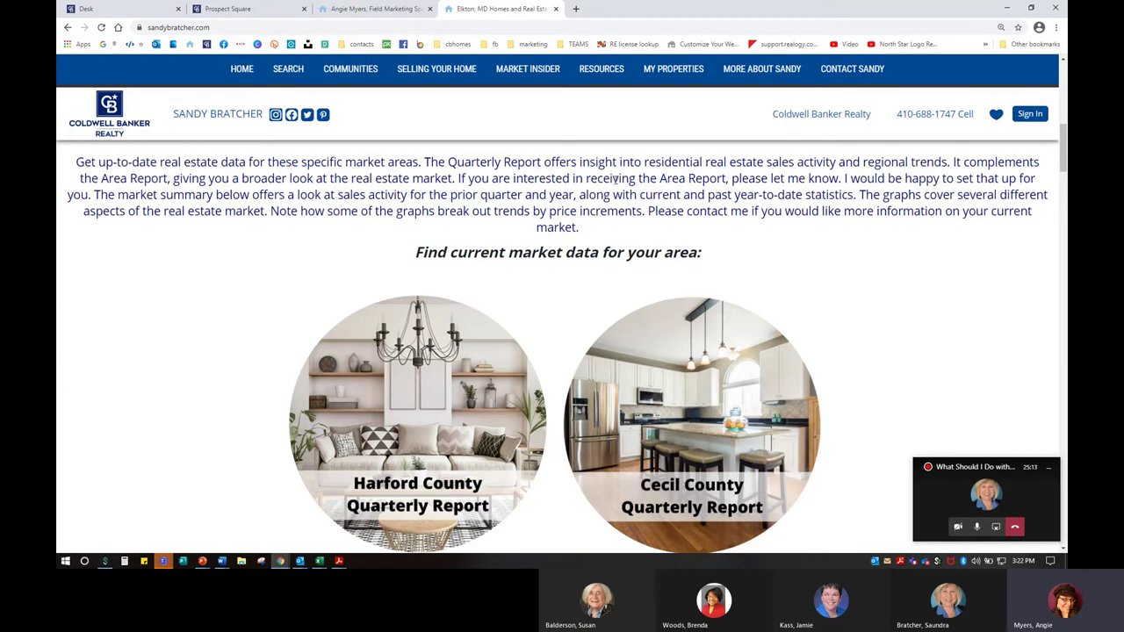
drag(859, 195, 866, 226)
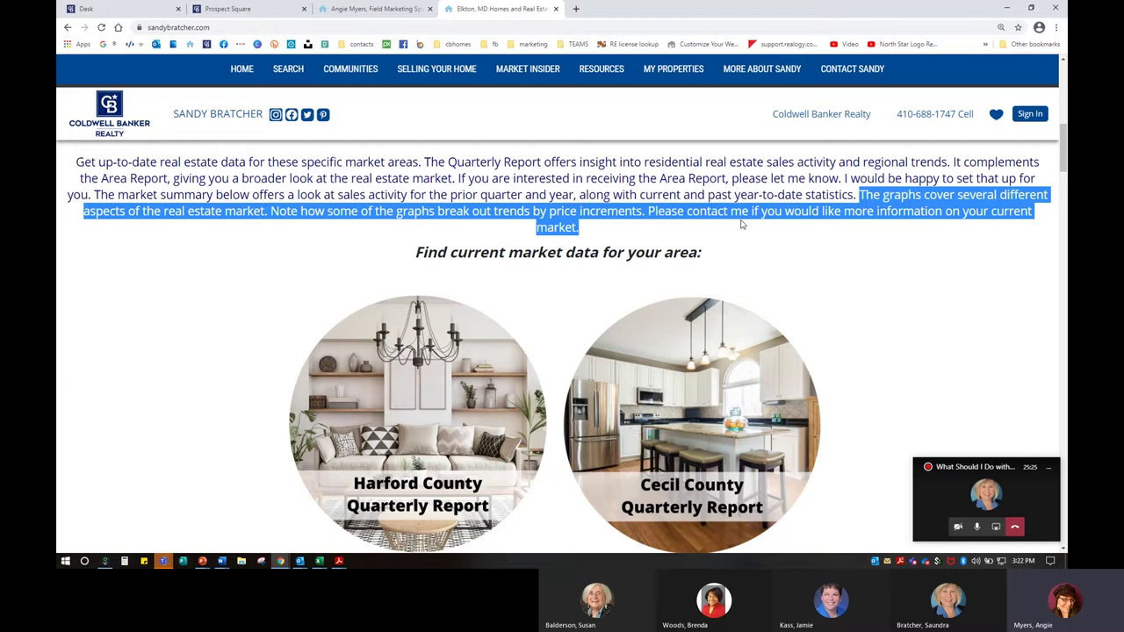
click(861, 236)
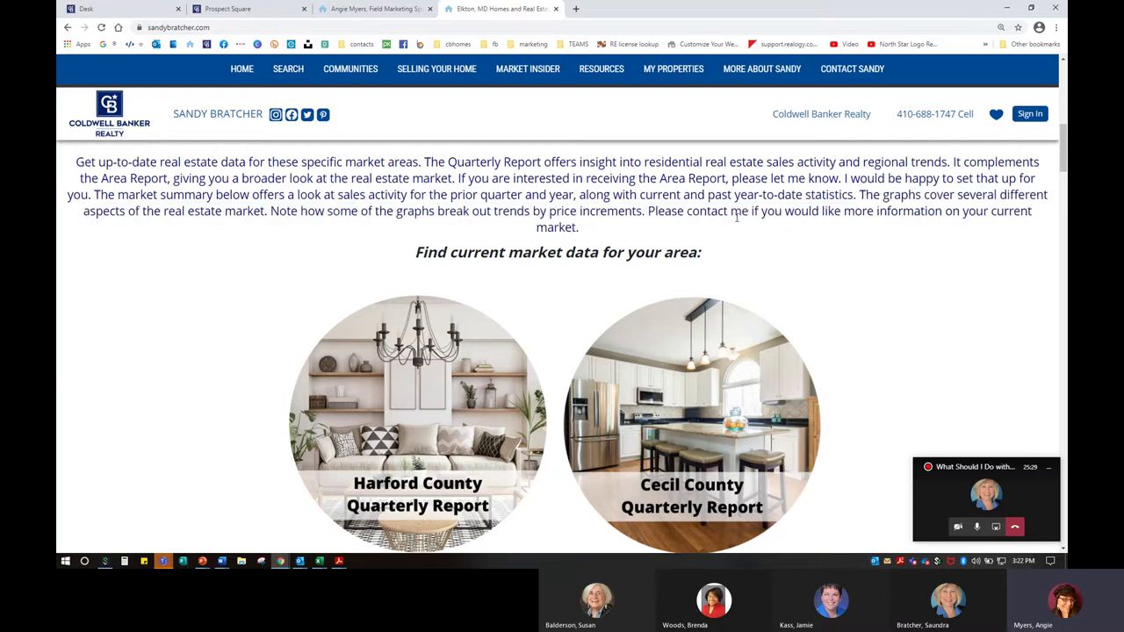
scroll(615, 384, down, 3)
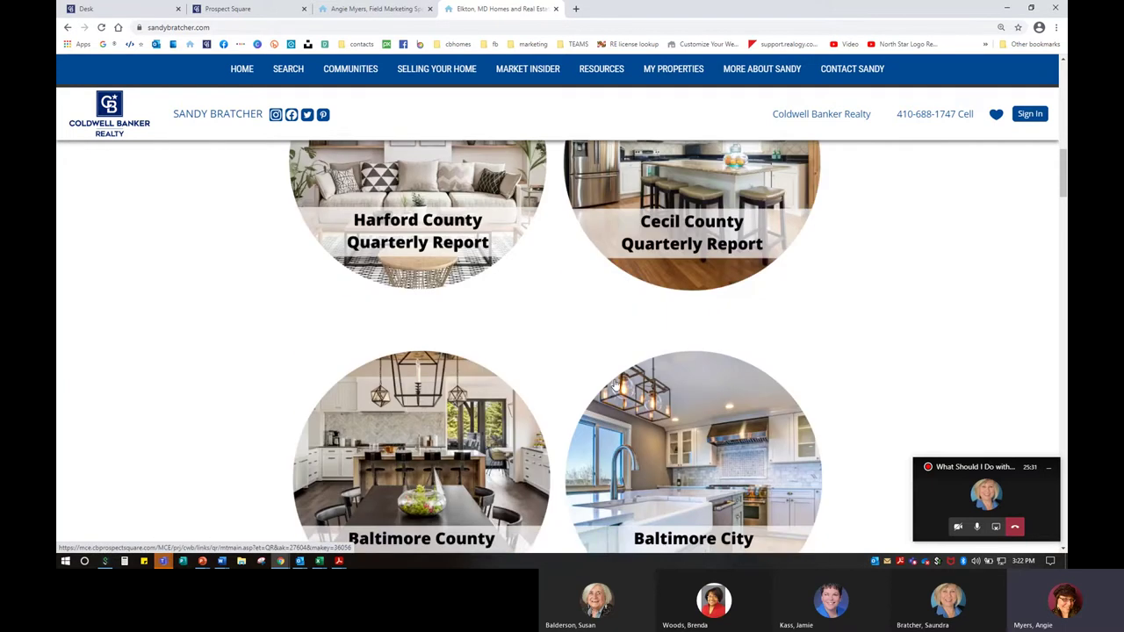
scroll(615, 384, down, 2)
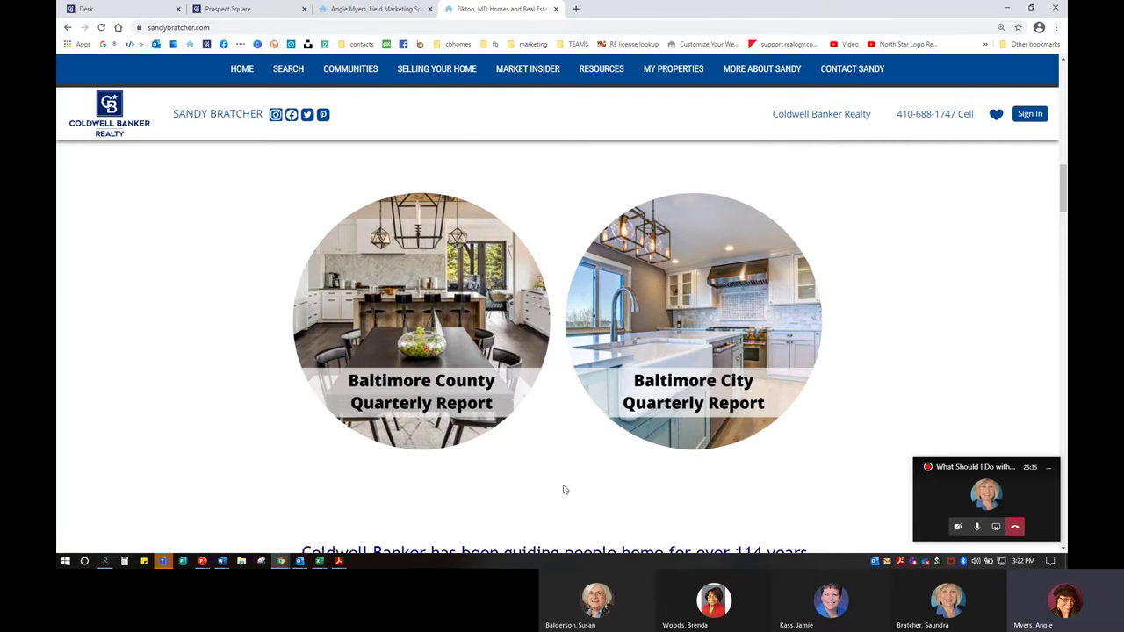
scroll(563, 483, up, 3)
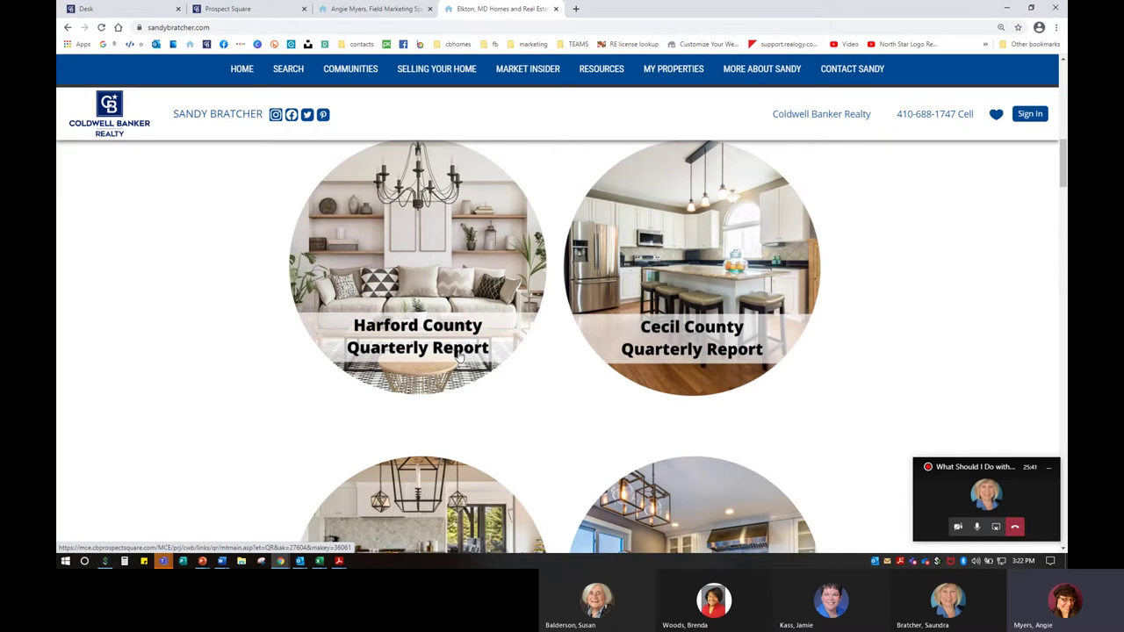
scroll(458, 355, down, 3)
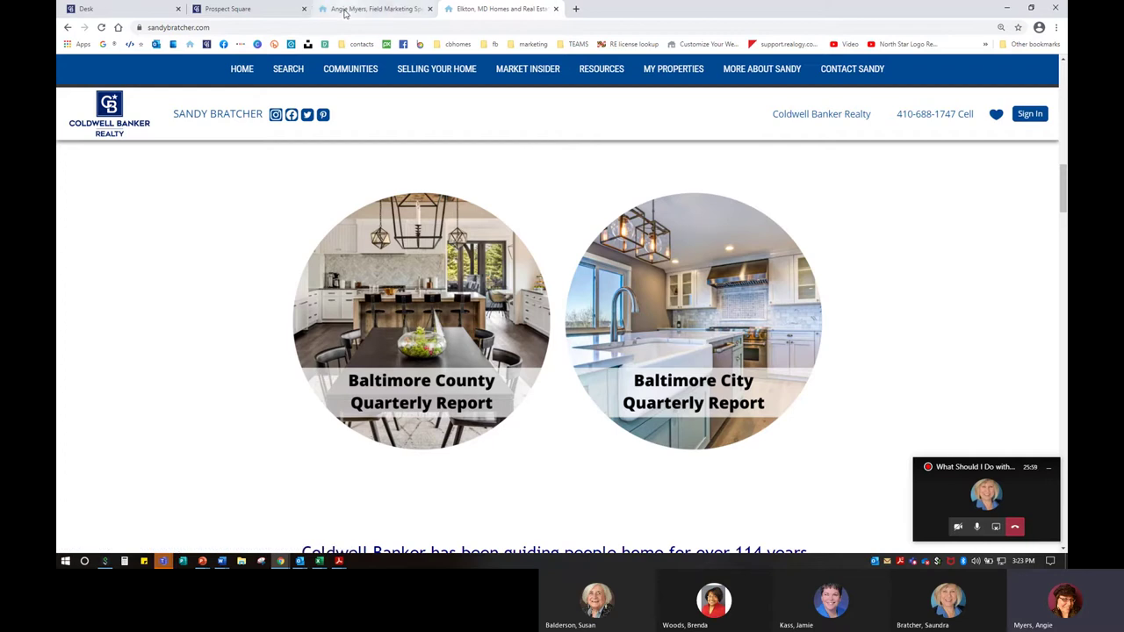
Step: Reset the page zoom on the other agent's website and scroll through it
click(396, 11)
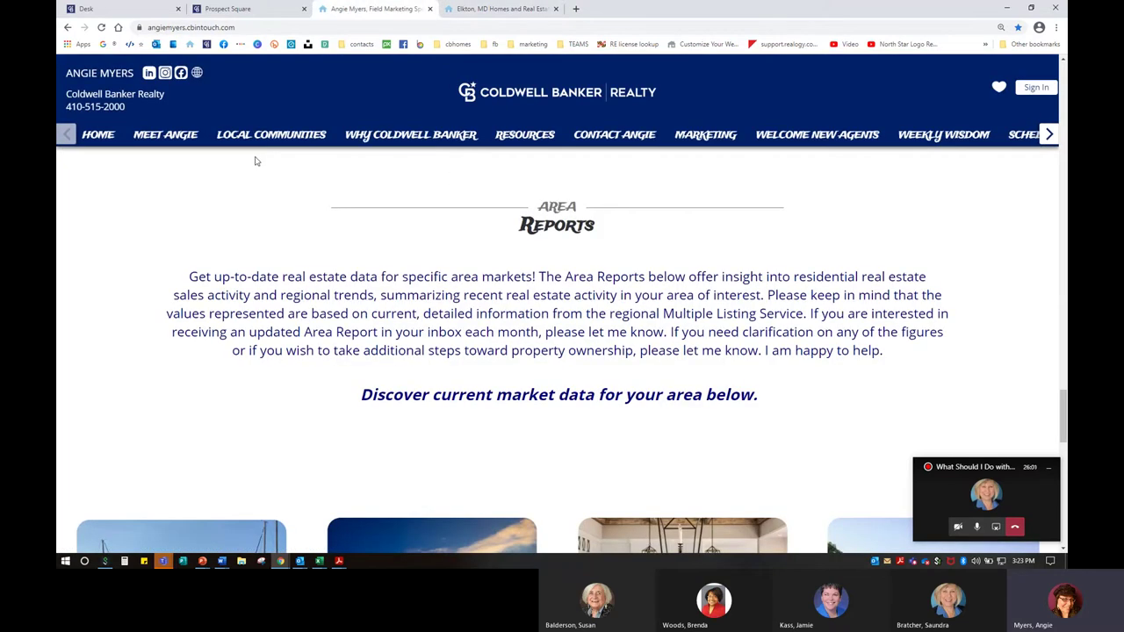
key(ctrl+minus)
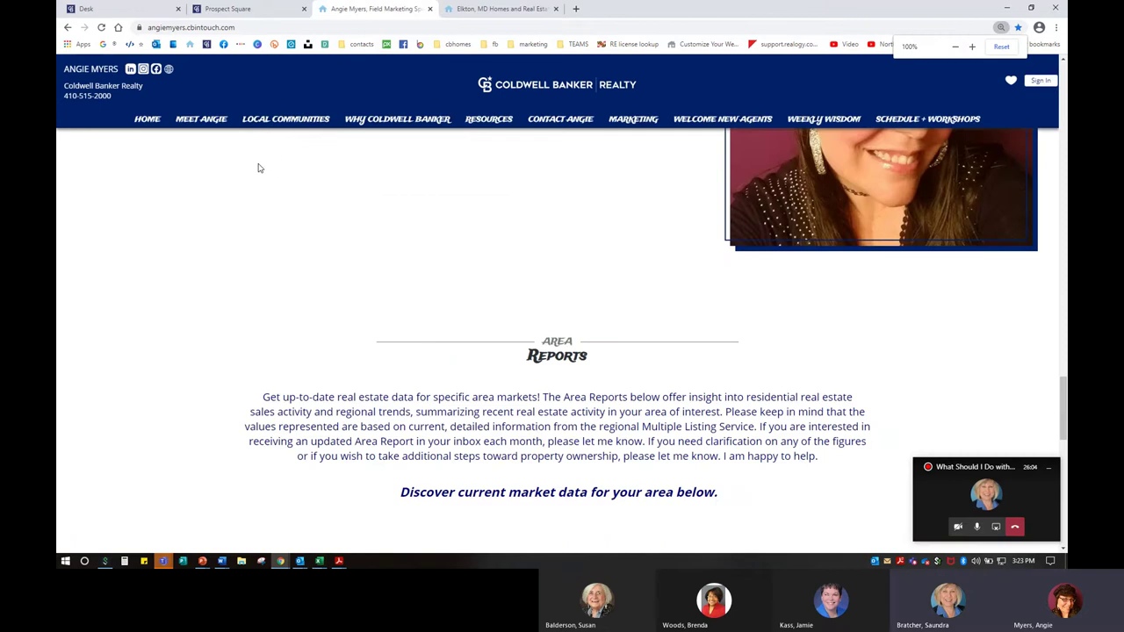
scroll(307, 150, up, 1)
scroll(357, 179, down, 5)
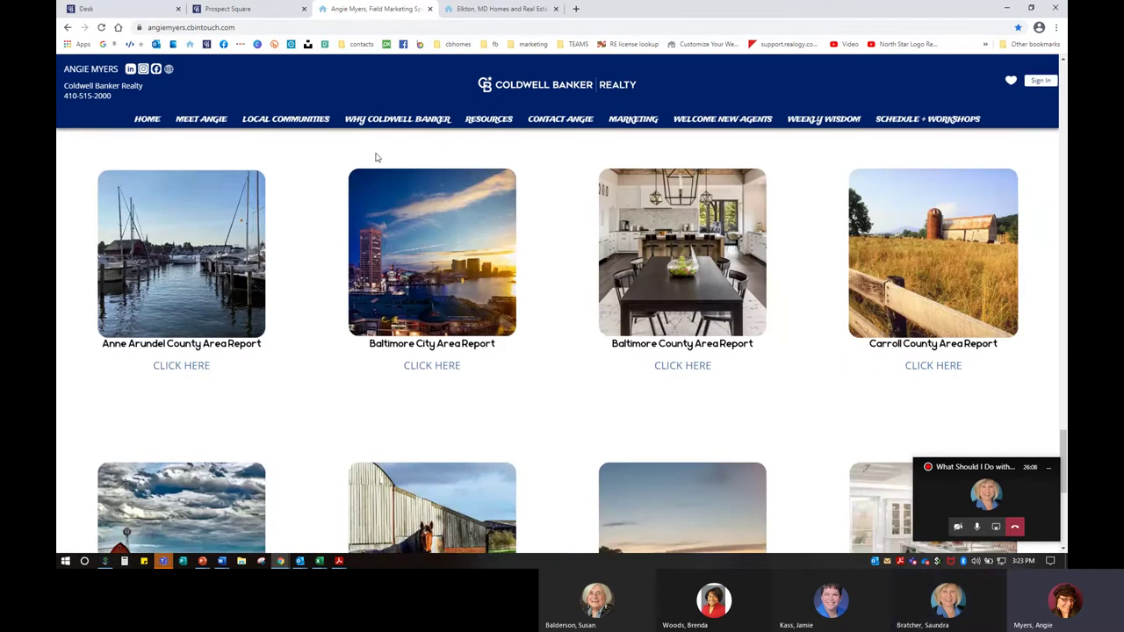
Step: Open the Baltimore County Q4 2020 quarterly report from the agent's site, then return to Prospect Square
click(510, 13)
click(457, 407)
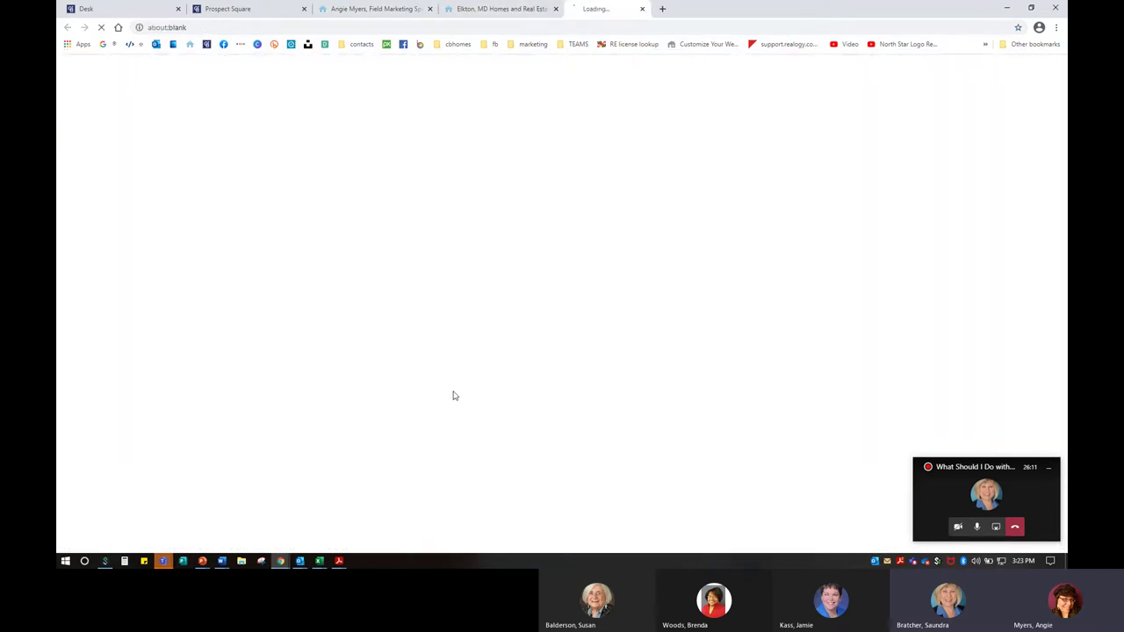
scroll(459, 400, down, 5)
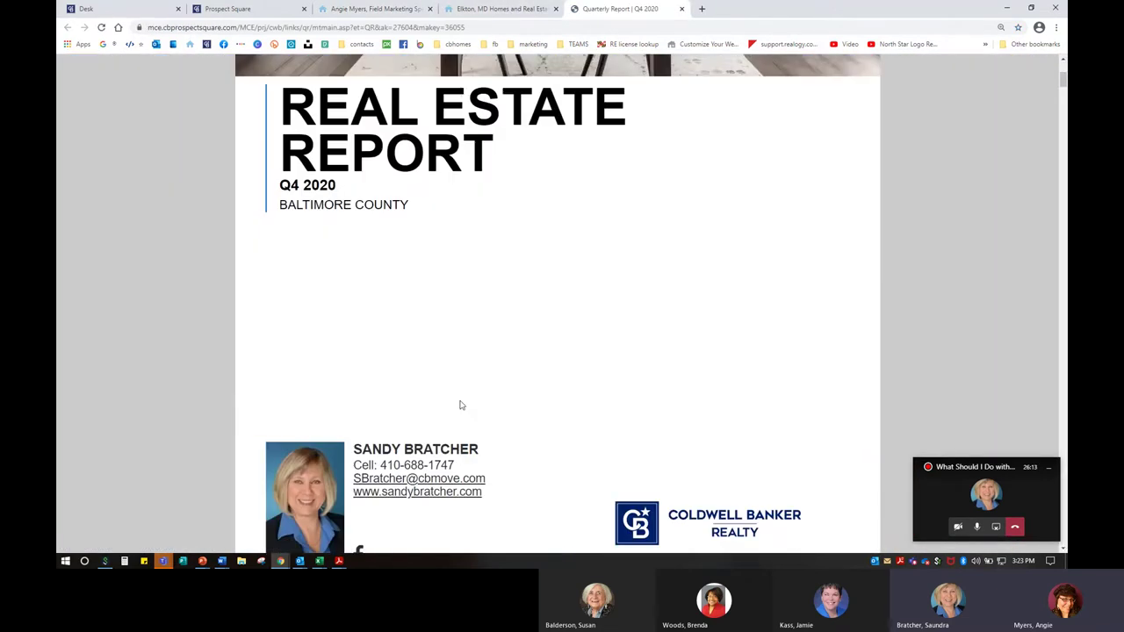
click(237, 11)
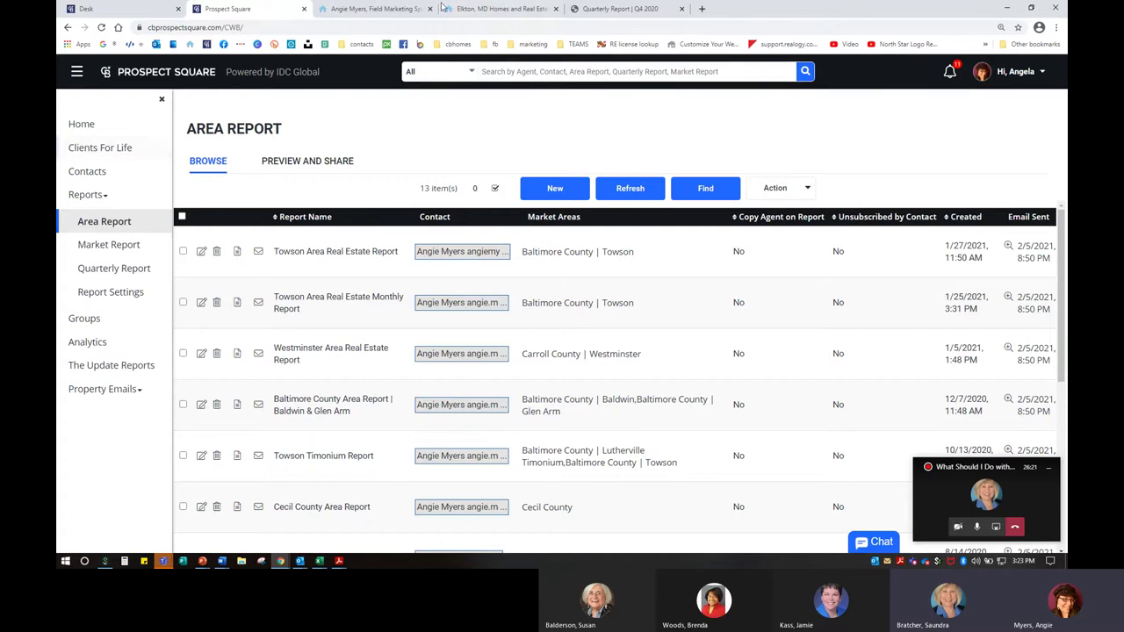
Step: Close the Prospect Square tab, confirm leaving, and return to Desk
click(304, 8)
click(615, 86)
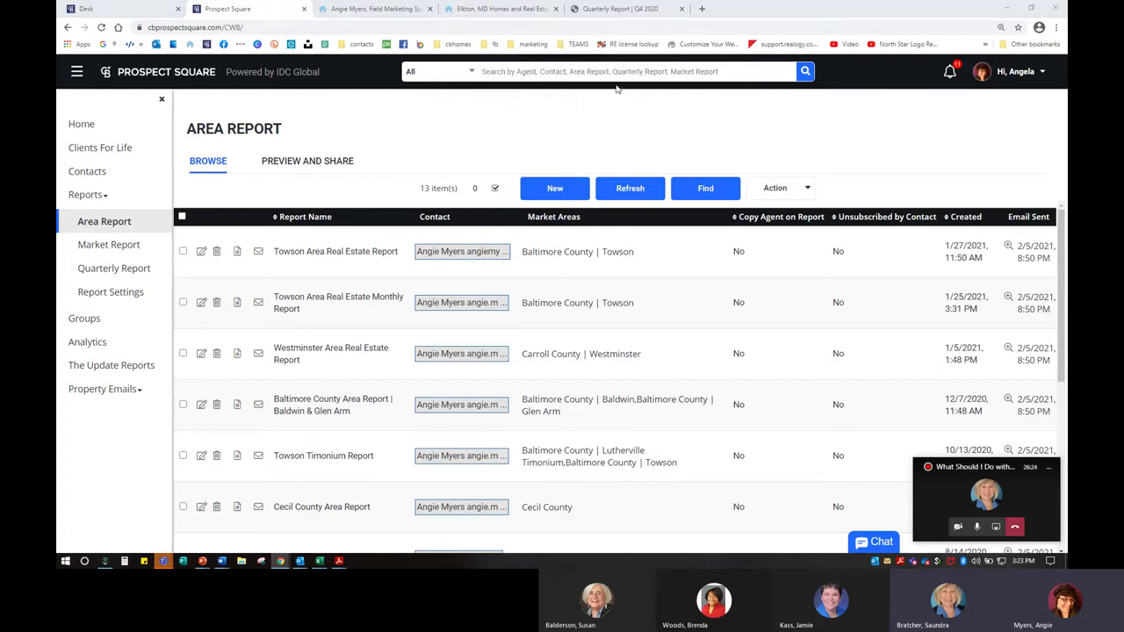
click(97, 9)
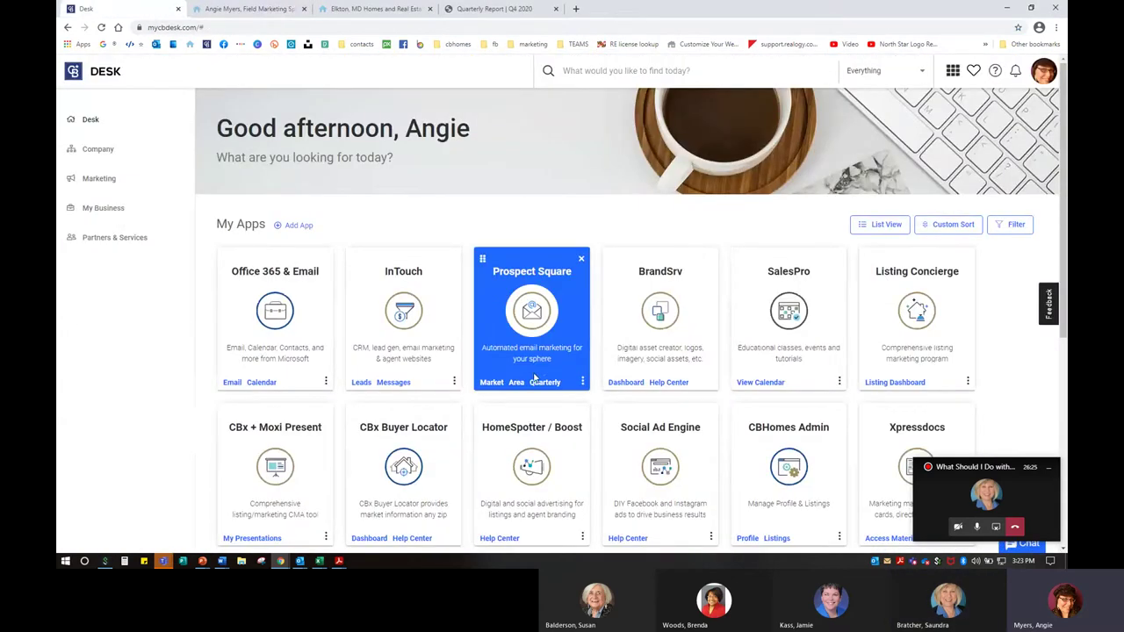
scroll(534, 377, down, 2)
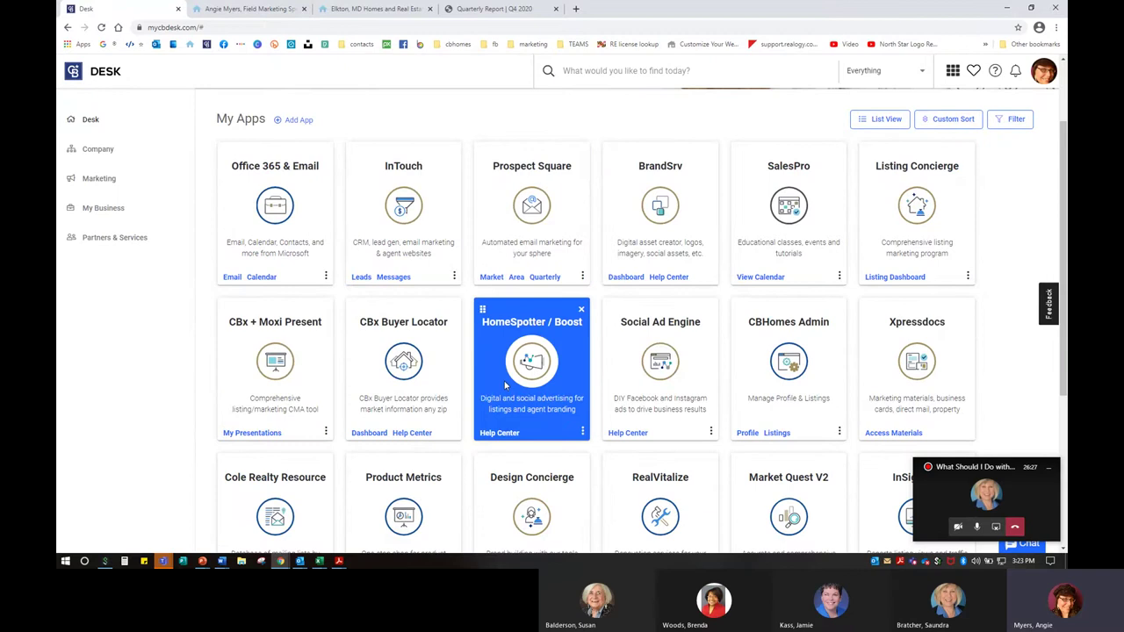
Step: Relaunch Prospect Square as Regional Admin and expand Admin to the Agent area
click(517, 214)
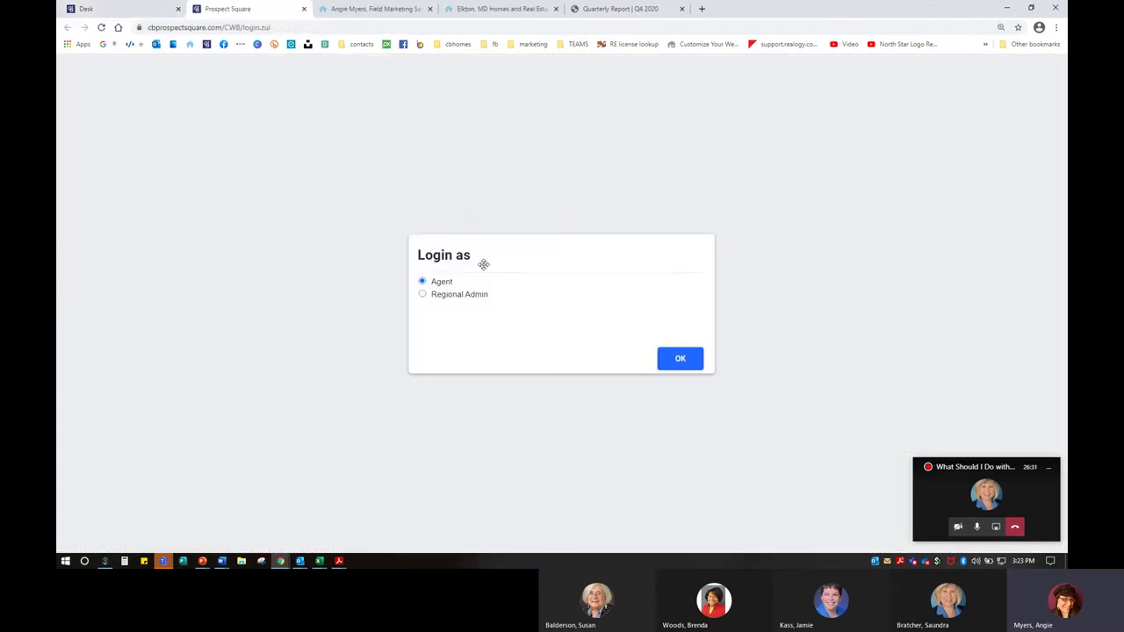
click(429, 297)
click(678, 360)
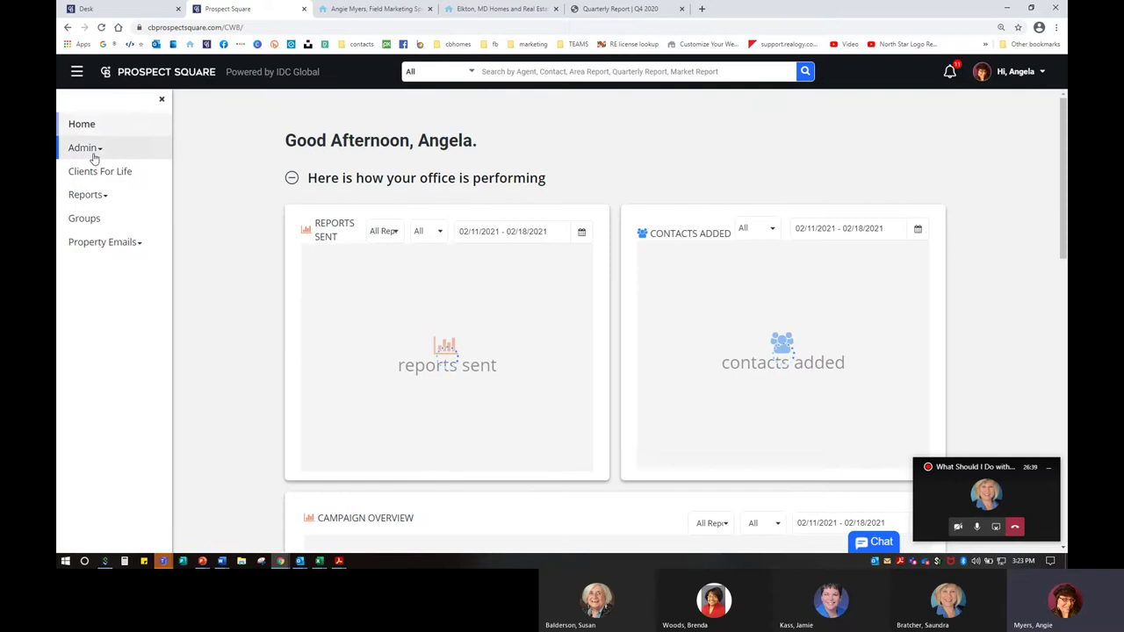
click(94, 156)
click(90, 200)
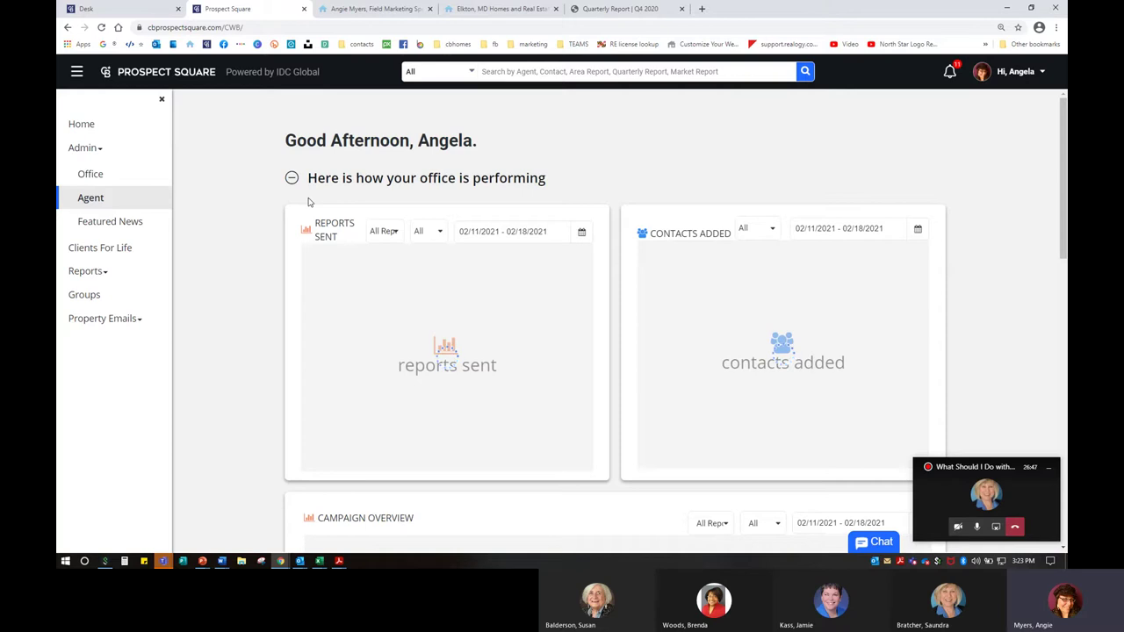
Step: Search the agent list by the agent's last name and log in as the found agent
click(91, 199)
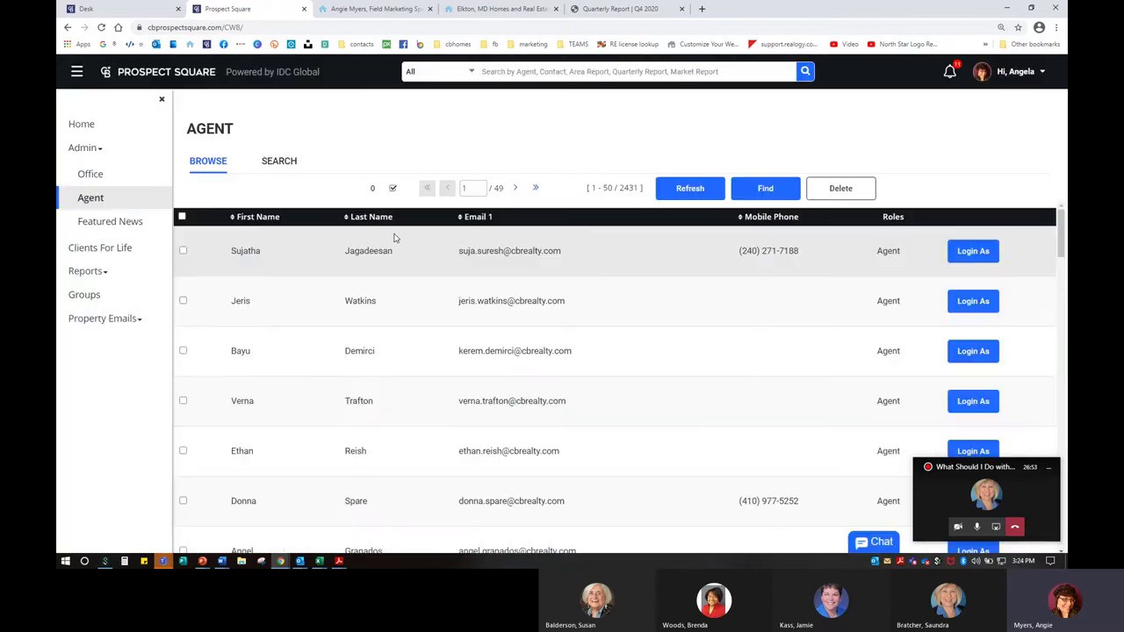
click(777, 192)
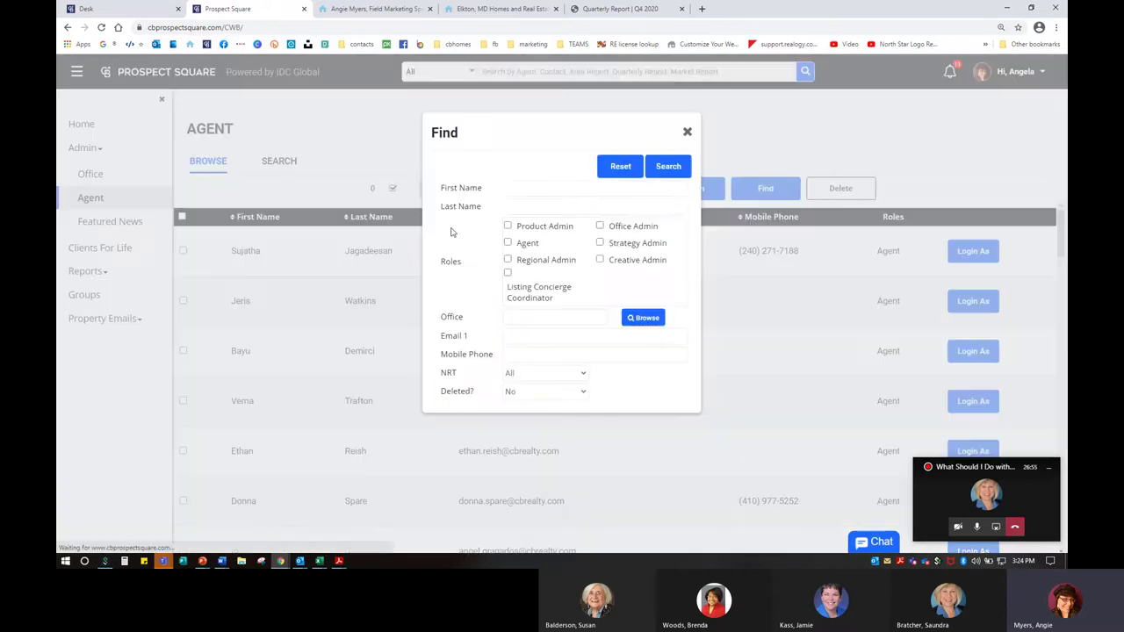
click(516, 205)
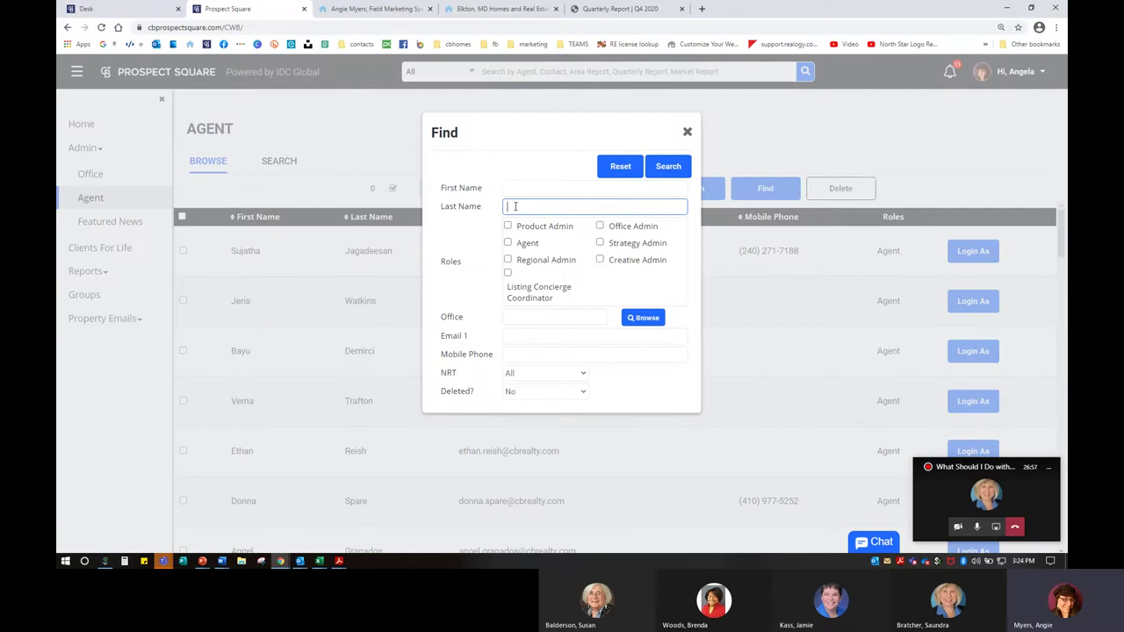
text(bratcher)
click(670, 170)
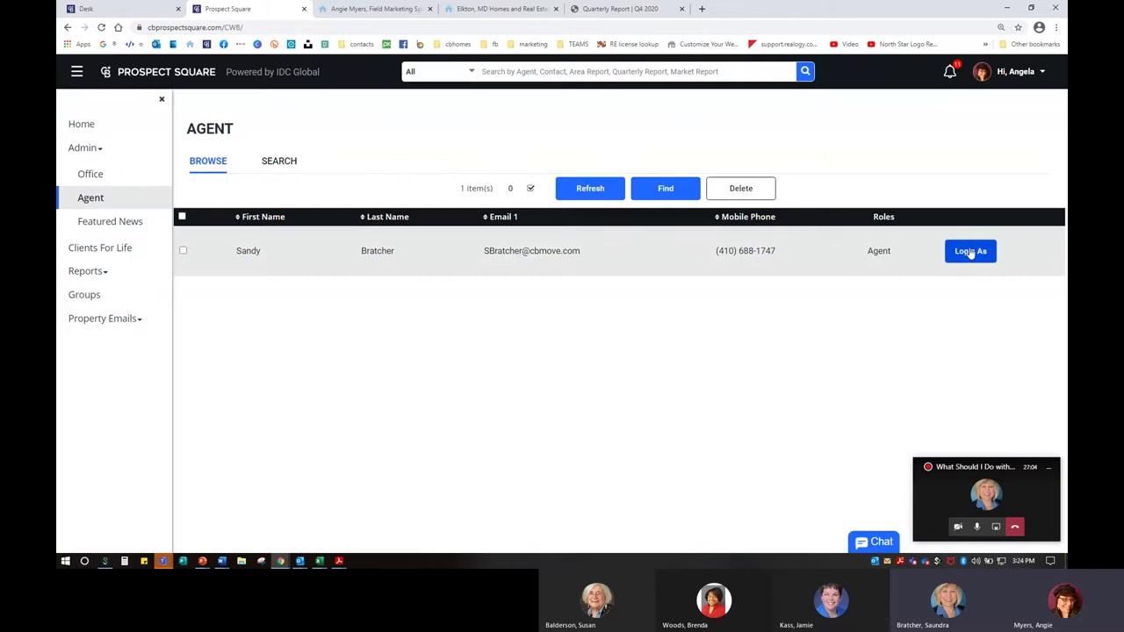
click(971, 251)
click(633, 227)
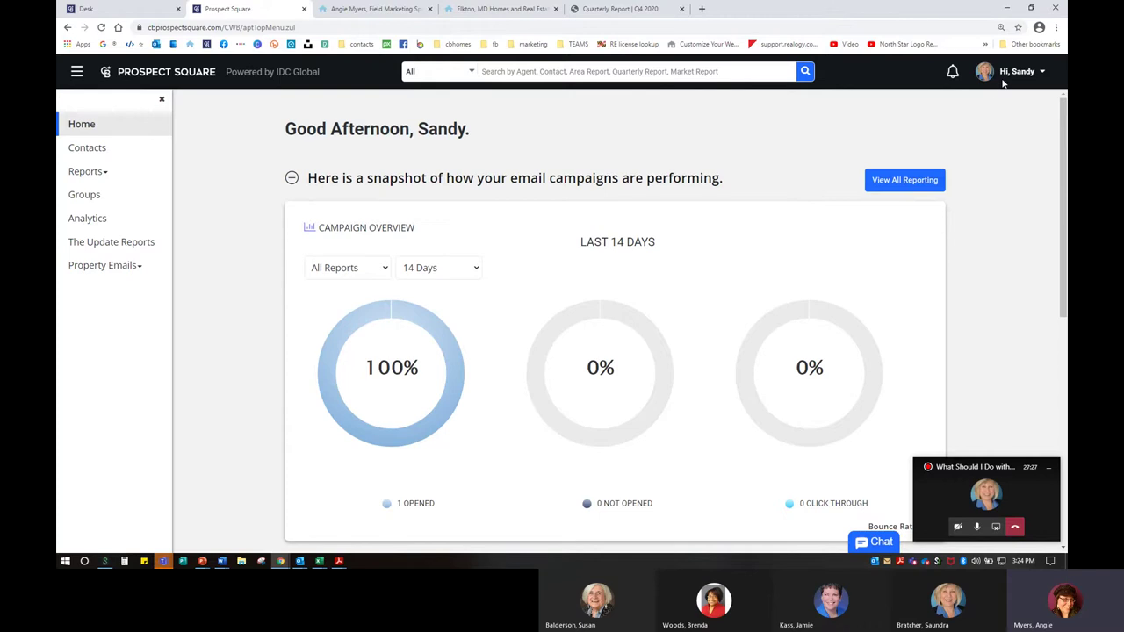
Step: In My Profile, enter the agent's preferred email, set Designation to REALTOR, then open a new window
mouse_move(1006, 78)
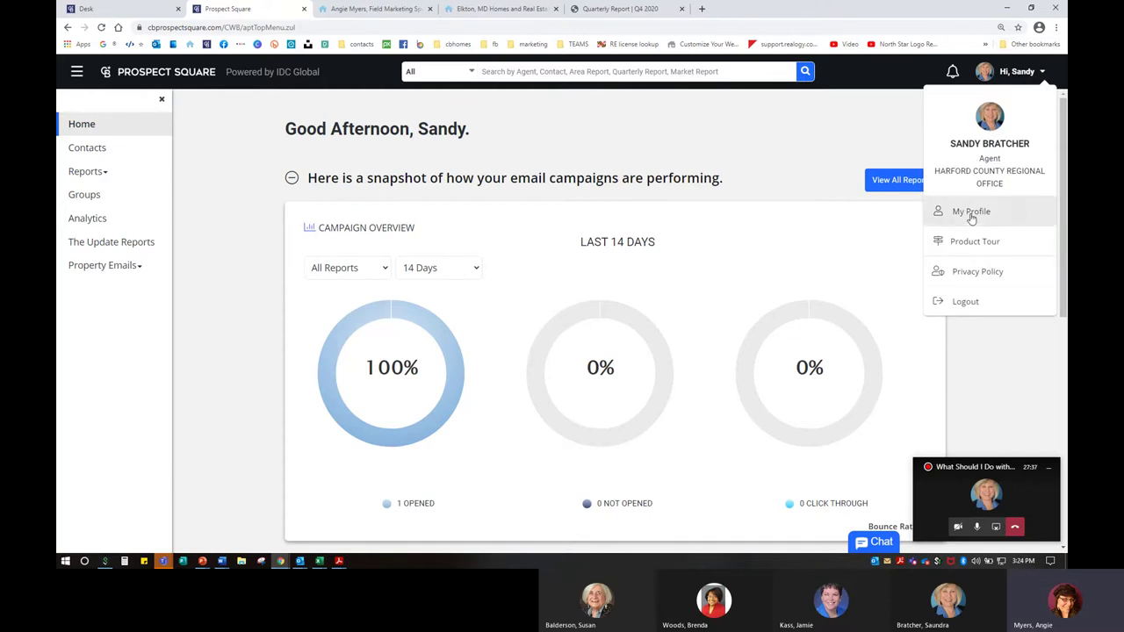
click(972, 214)
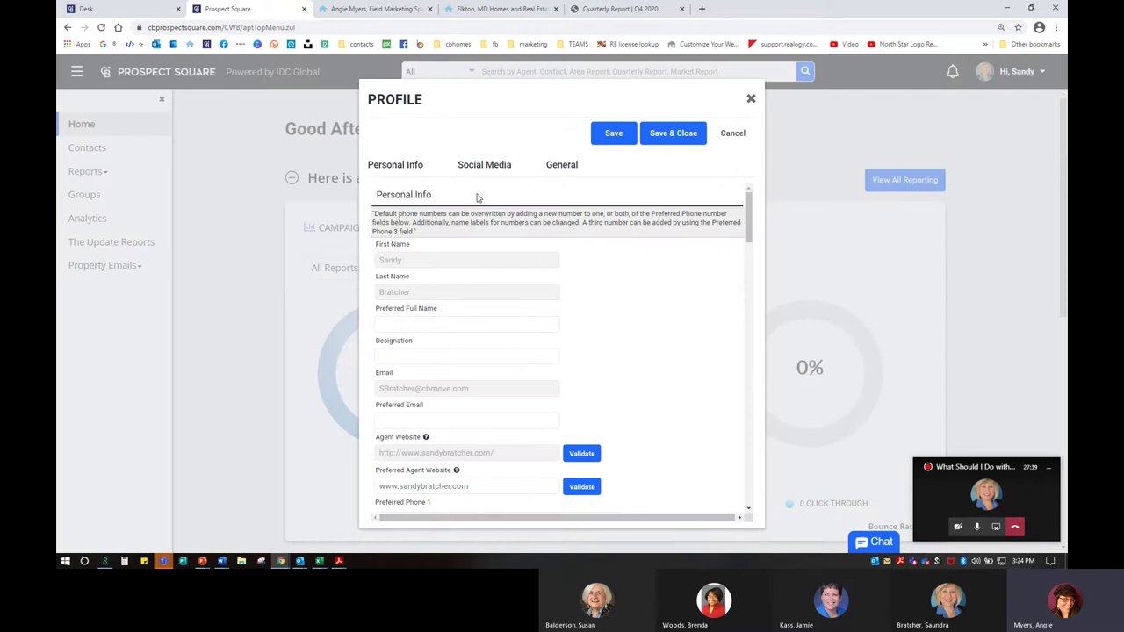
scroll(429, 343, down, 1)
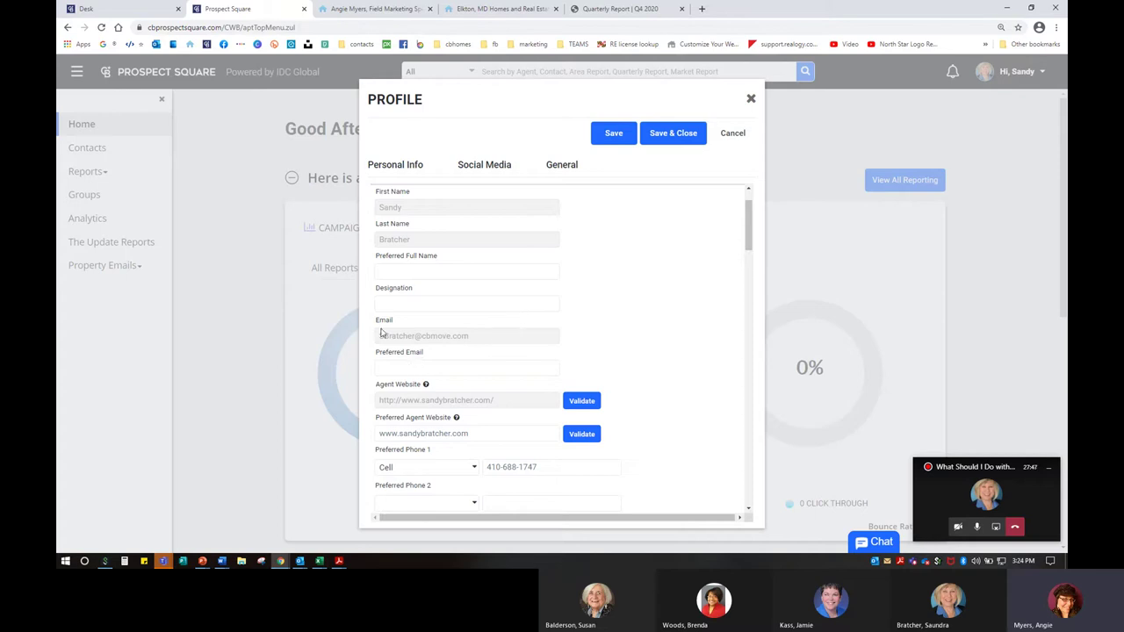
click(419, 373)
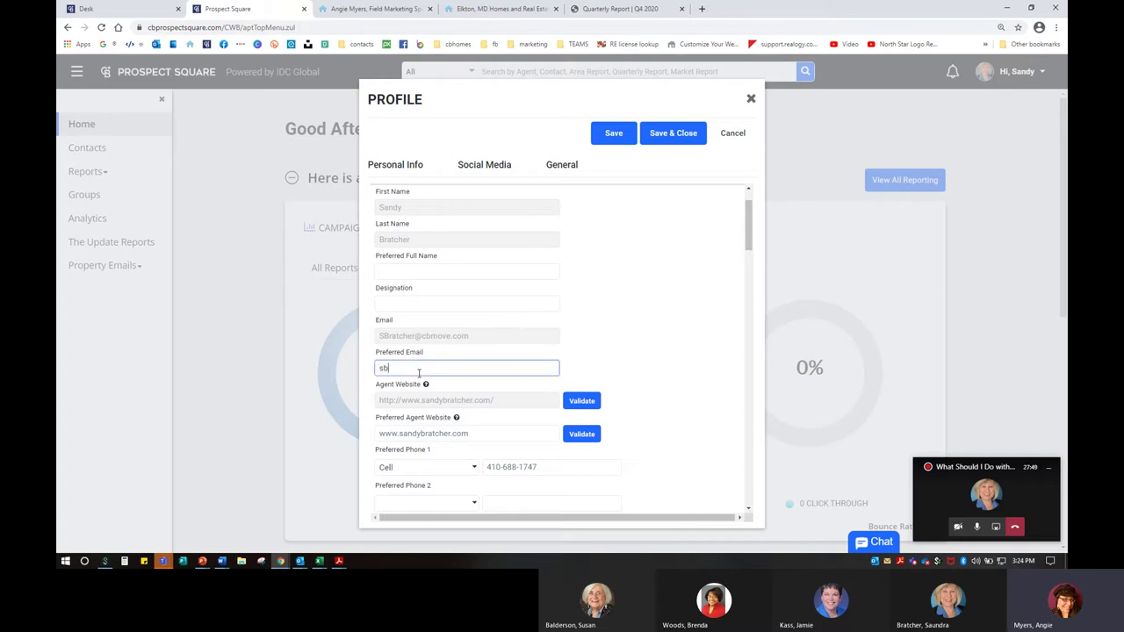
click(401, 302)
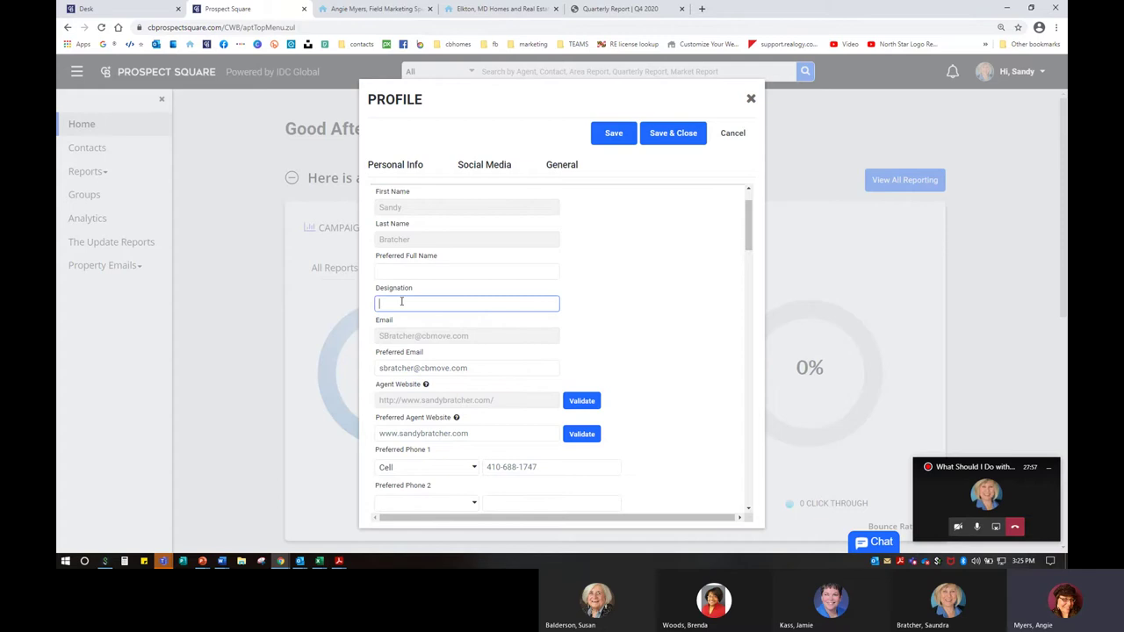
text(REALTOR)
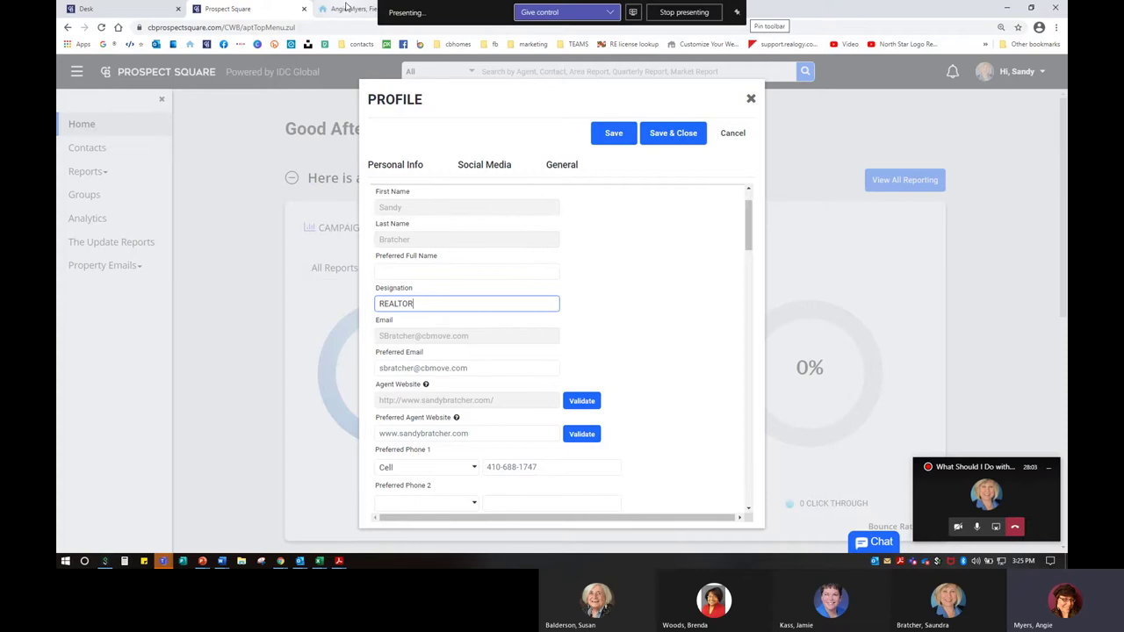
key(ctrl+n)
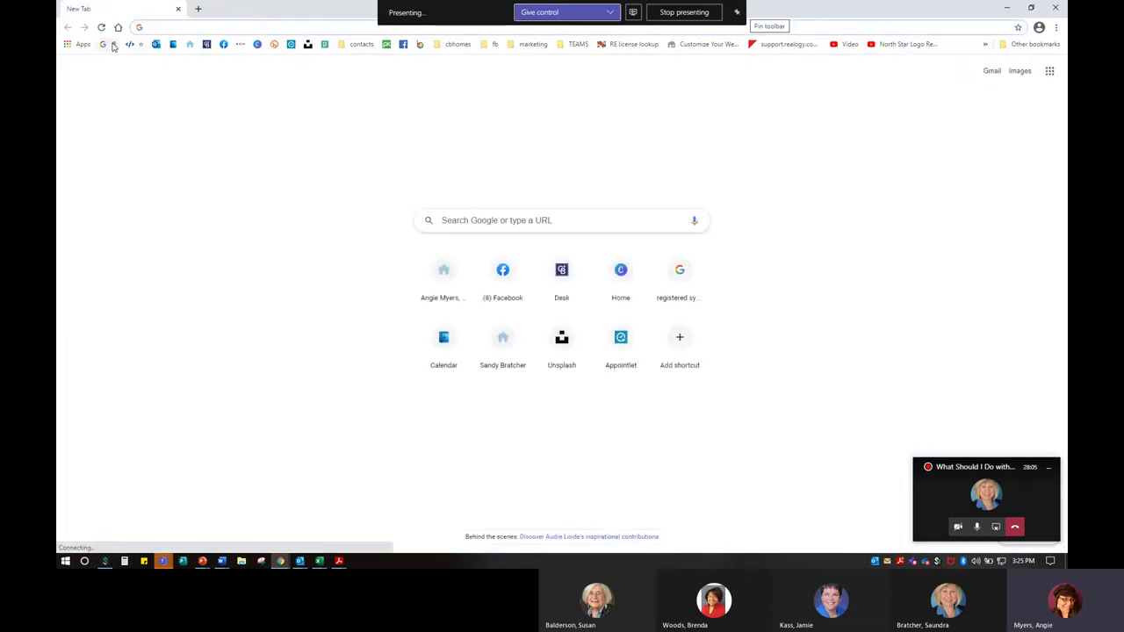
Step: Copy the ® symbol from a Google search and paste it after REALTOR in Designation
click(113, 44)
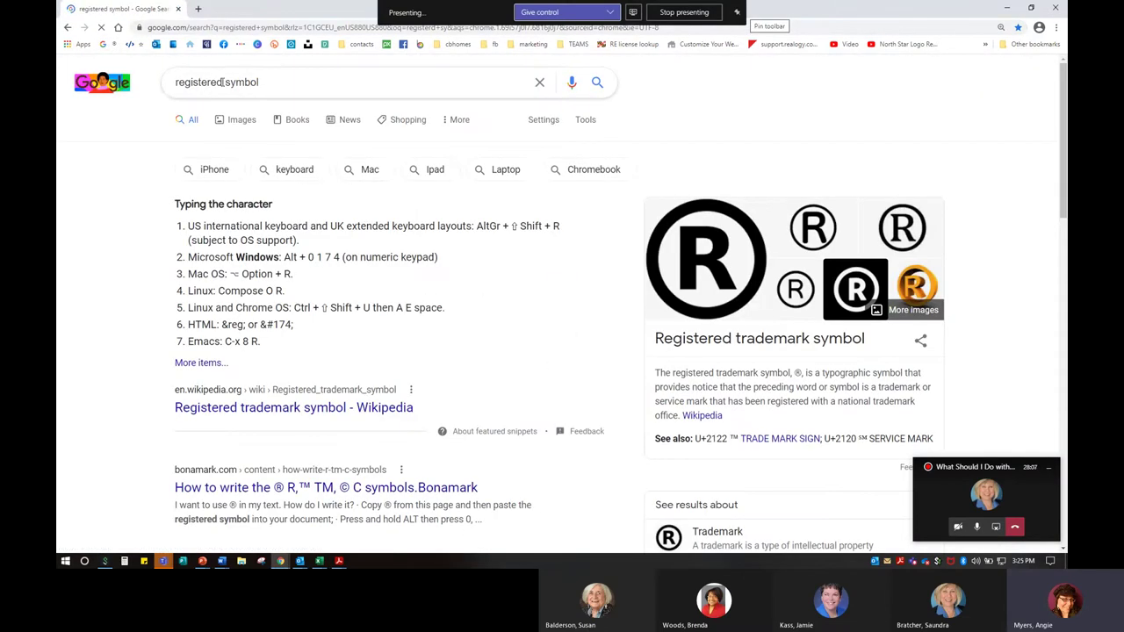
drag(793, 373, 802, 372)
right_click(799, 375)
click(810, 381)
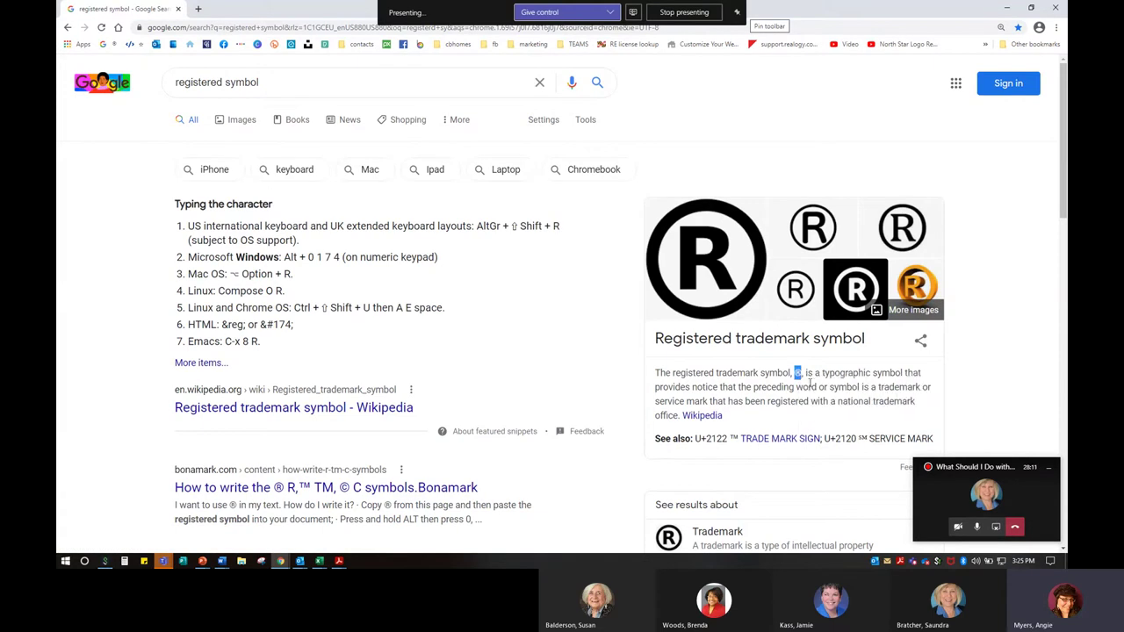
click(178, 9)
key(ctrl+v)
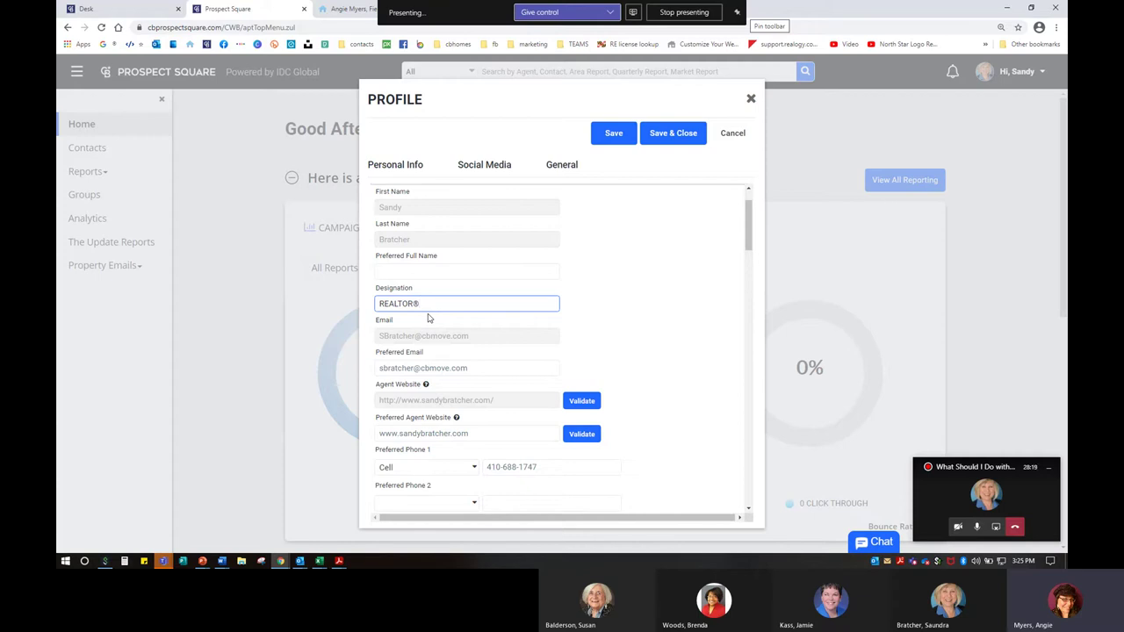
Step: Set Preferred Phone 2 to Office and enter the office phone number, then open a new window
scroll(432, 352, down, 1)
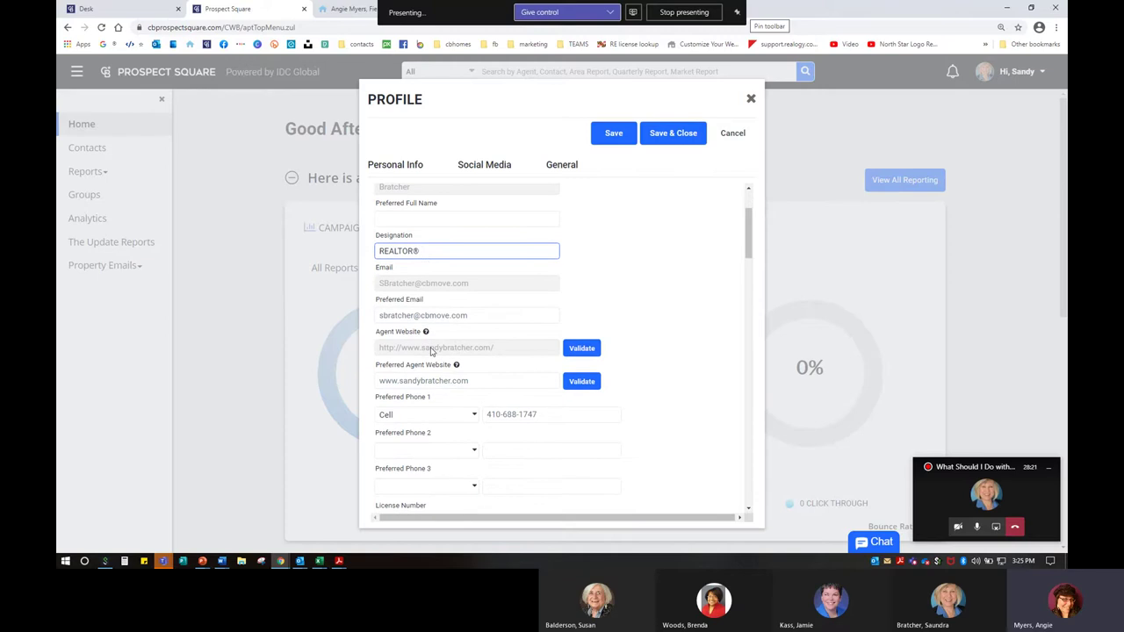
click(421, 450)
scroll(427, 422, down, 2)
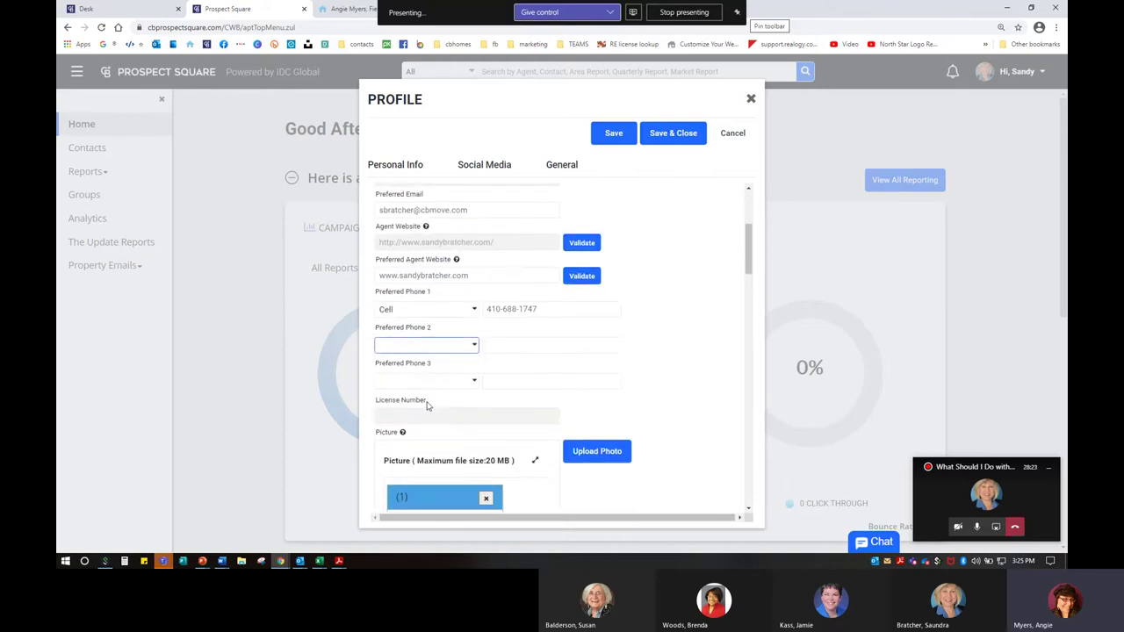
click(416, 343)
click(409, 362)
click(491, 346)
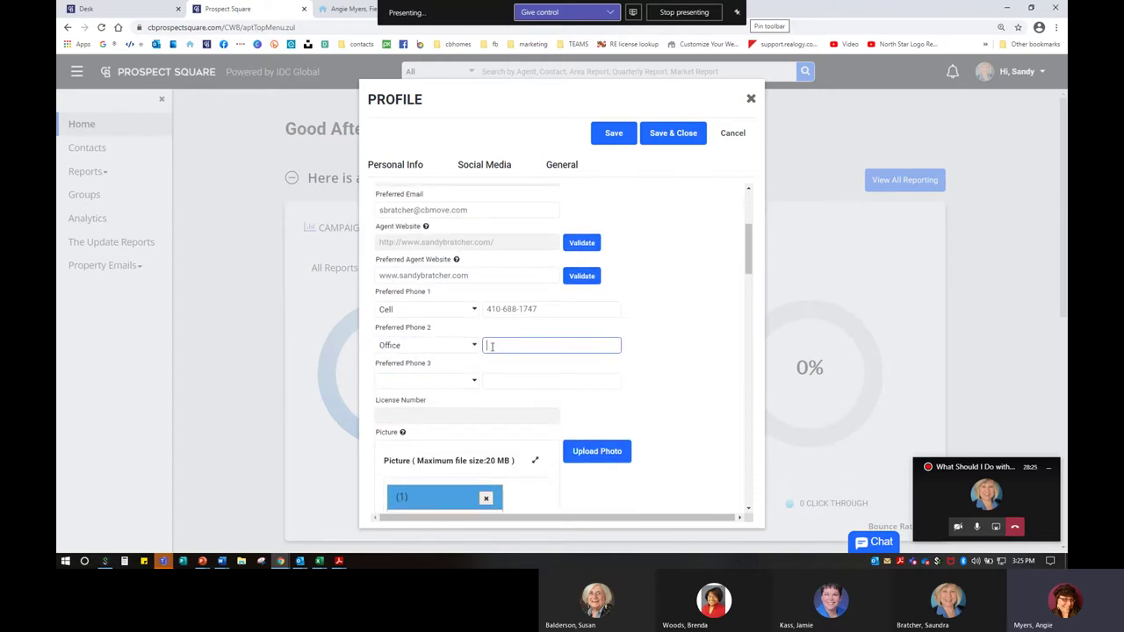
key(ctrl+n)
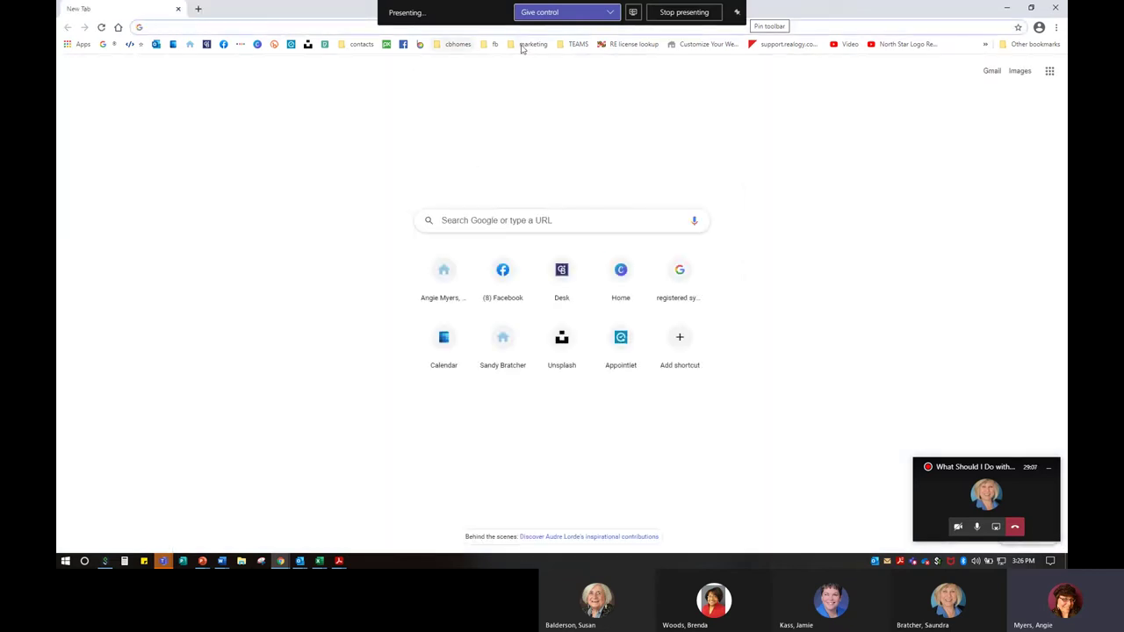
Step: Read the Maryland commission's Telephone Numbers in Advertising page from the marketing bookmarks, then close it
click(532, 44)
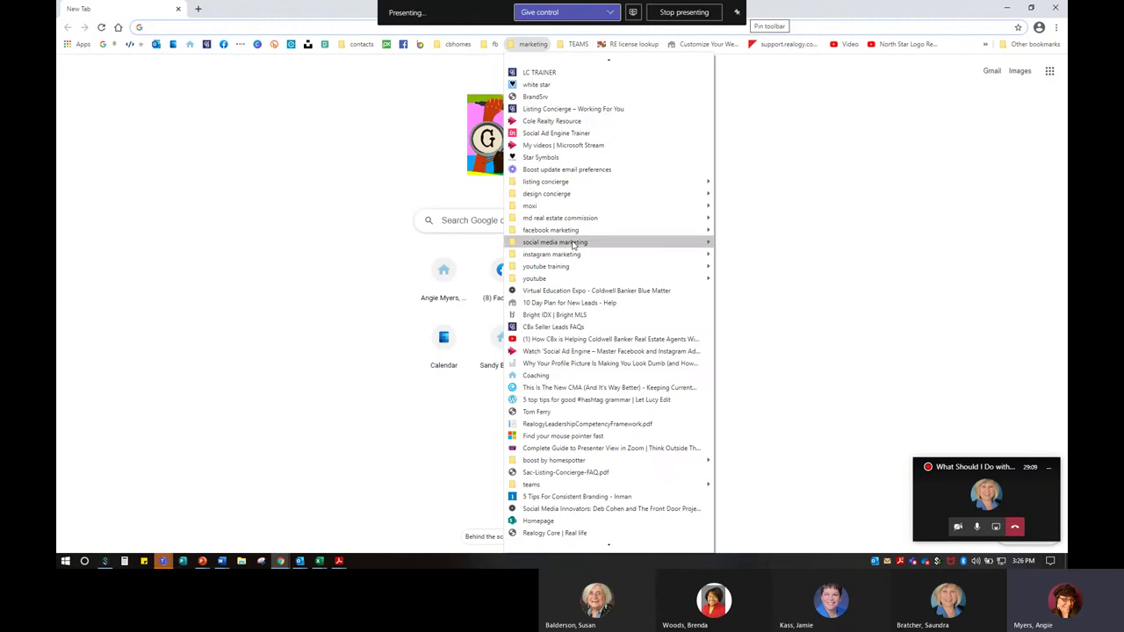
mouse_move(576, 220)
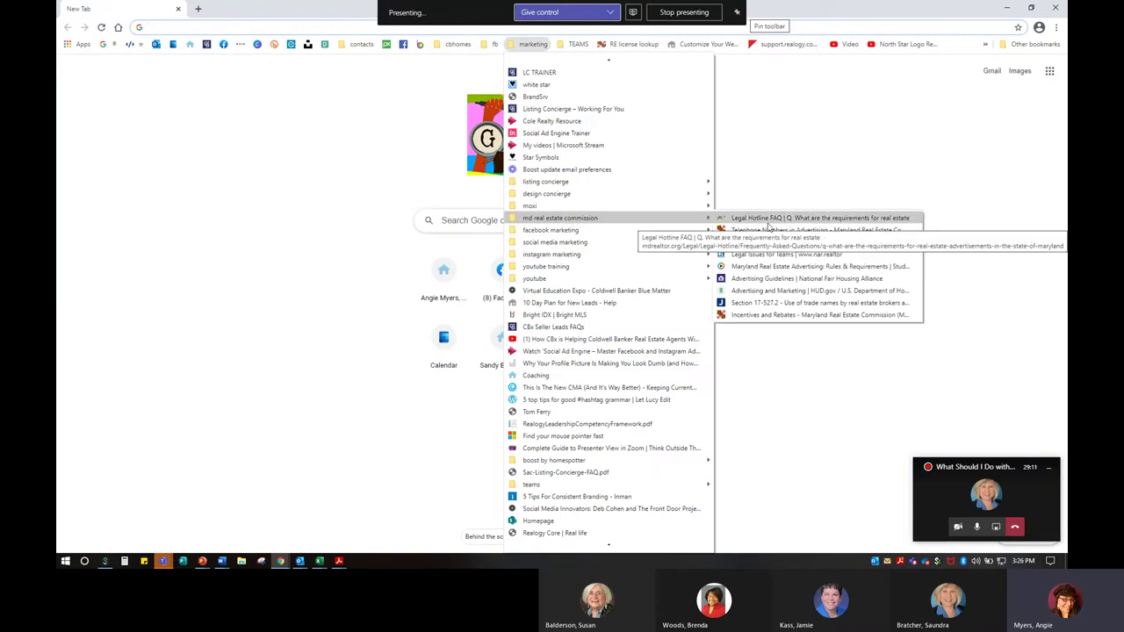
click(762, 230)
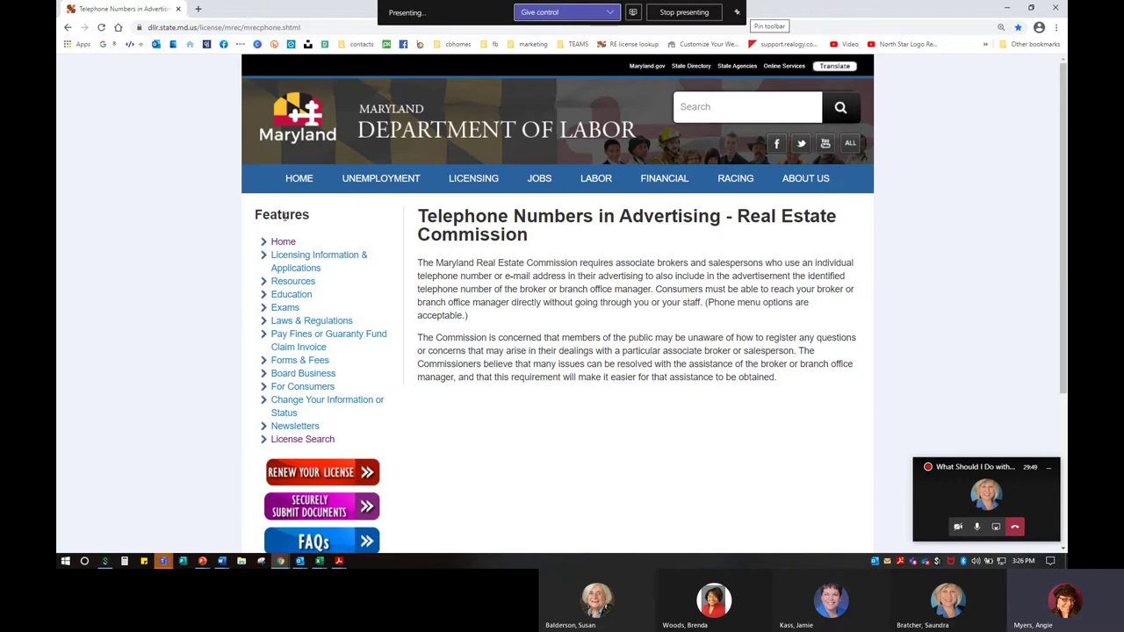
click(178, 9)
Step: Scroll the Profile dialog down to review the Social Media URL fields
scroll(515, 348, down, 2)
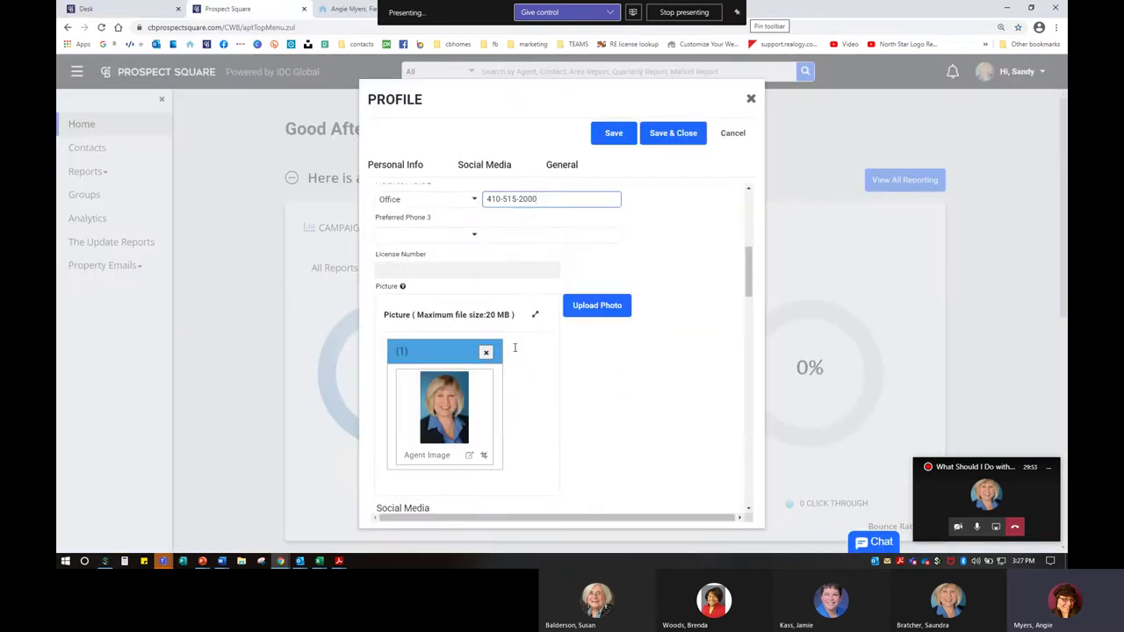
scroll(449, 334, down, 1)
scroll(451, 334, down, 3)
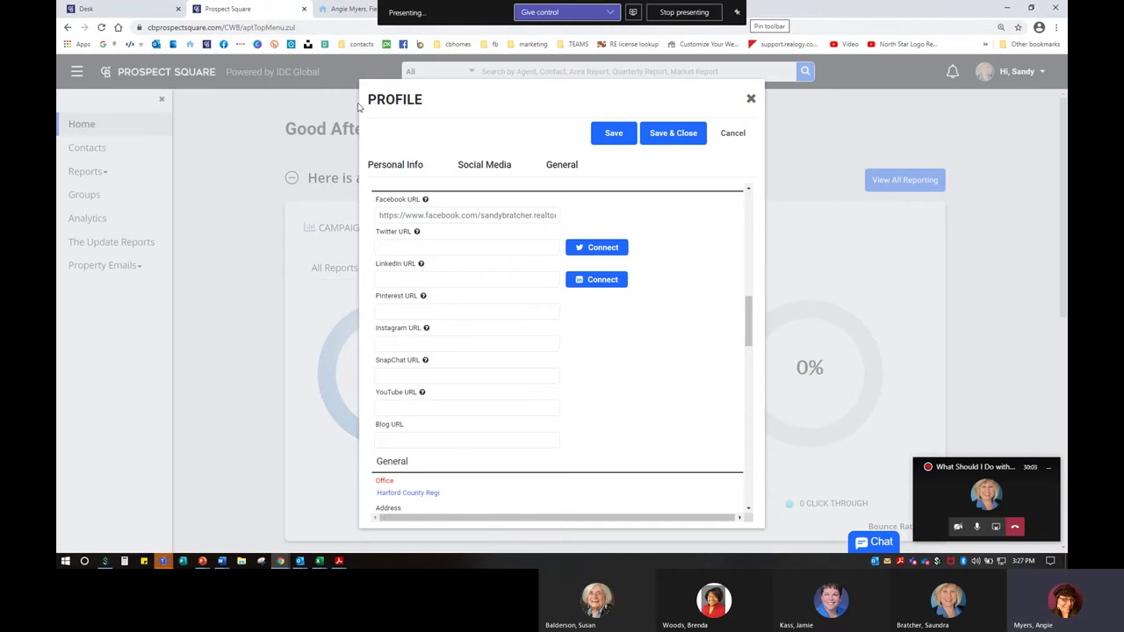
Step: Open the other agent's Baltimore County area report and follow its signature YouTube link
click(344, 10)
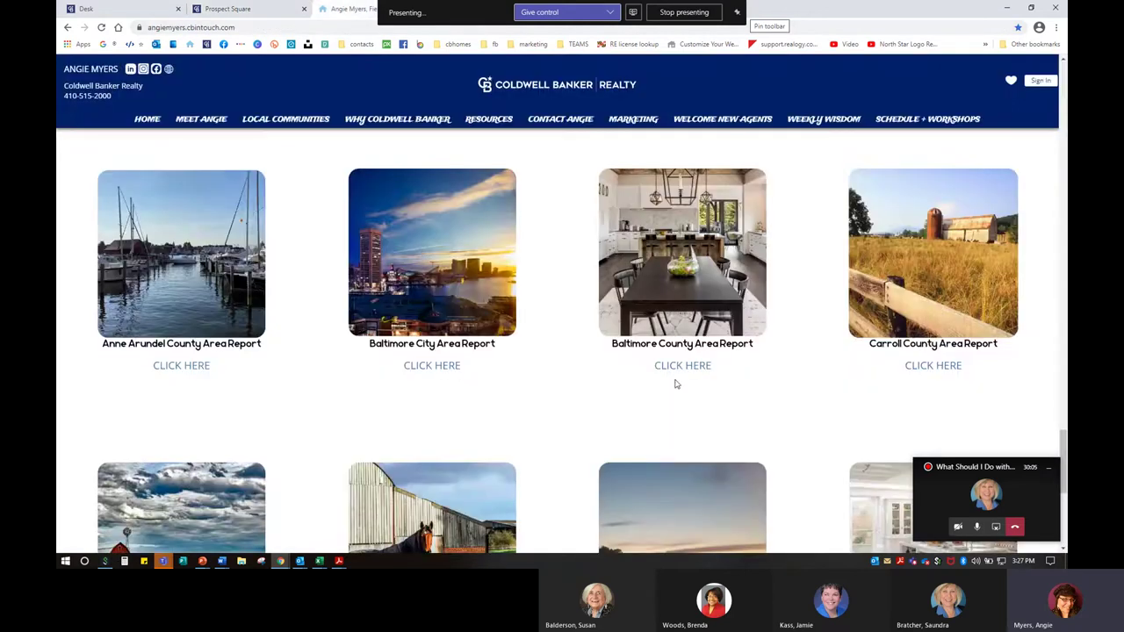
click(678, 366)
scroll(380, 460, down, 3)
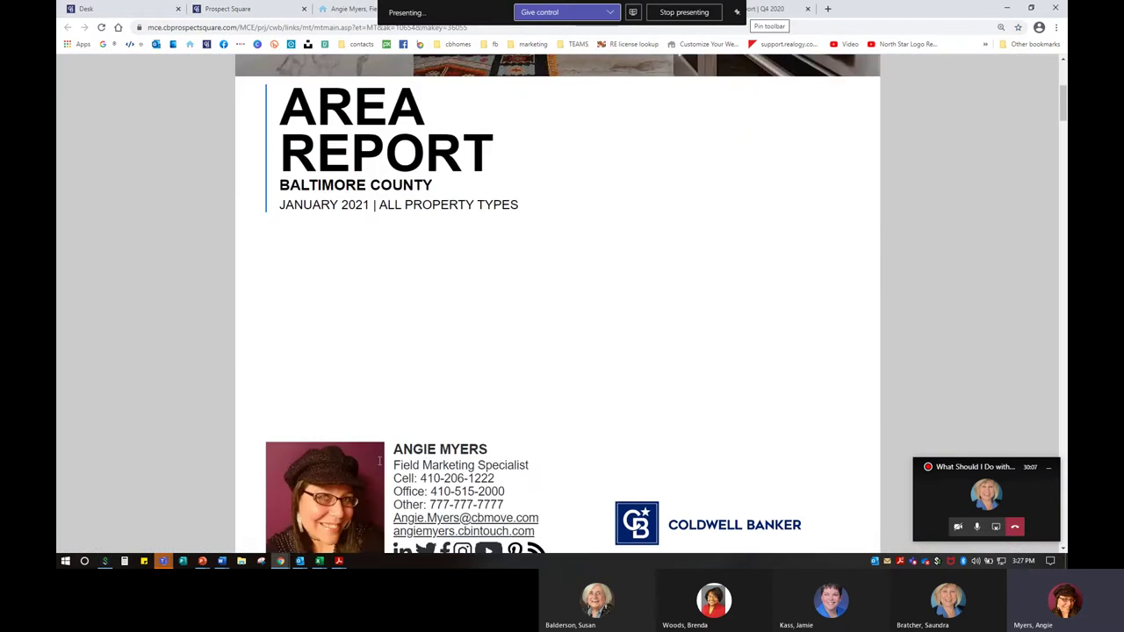
scroll(380, 460, down, 3)
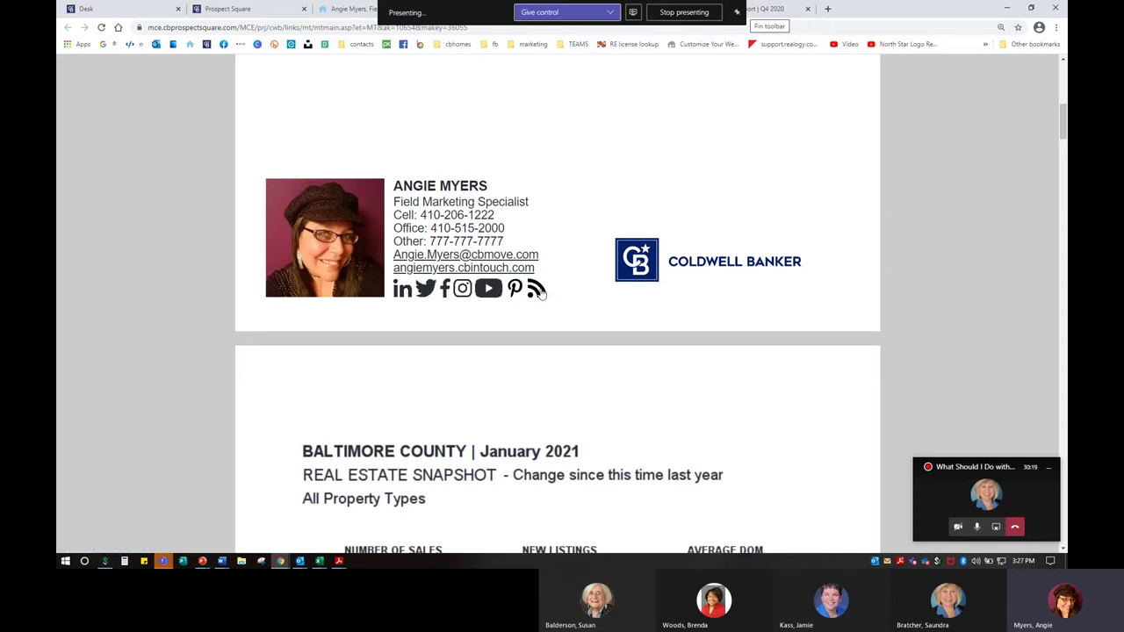
click(496, 297)
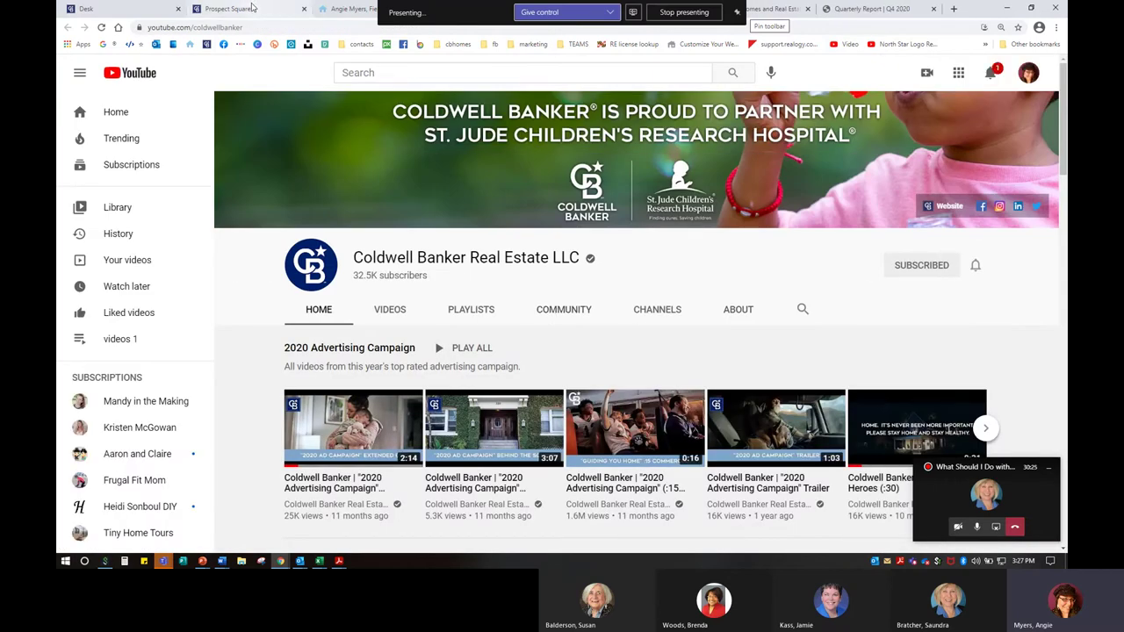
Step: Go back from the YouTube channel to the Prospect Square profile tab
click(249, 8)
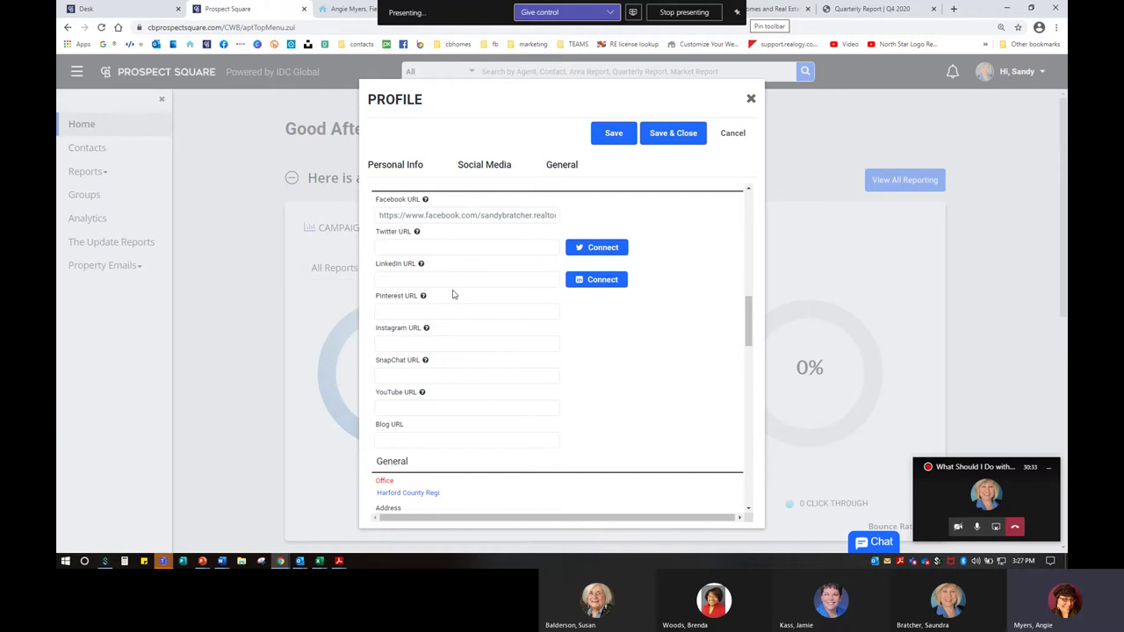
Step: In Desk's Marketing > Social Media page, check the Coldwell Banker LinkedIn link, then close it
click(130, 9)
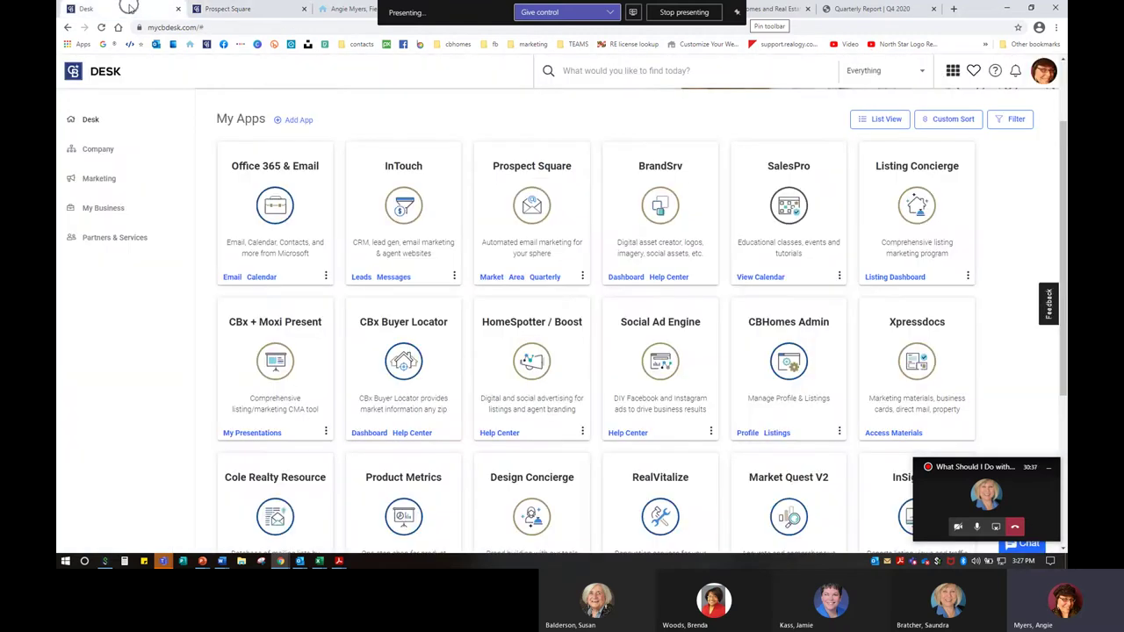
click(111, 181)
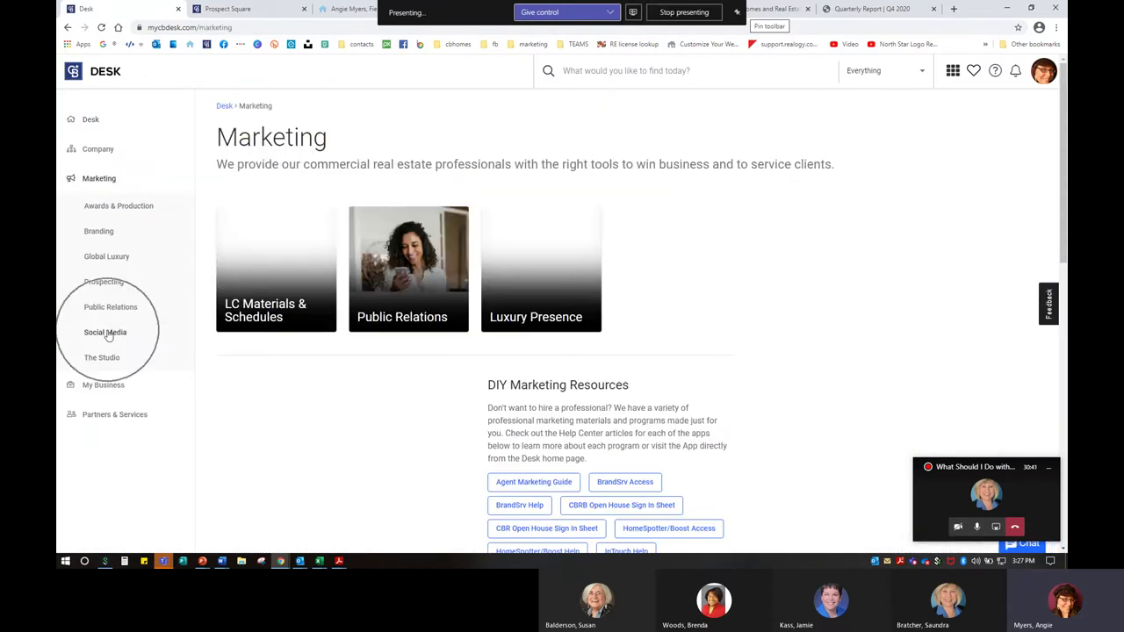
click(107, 334)
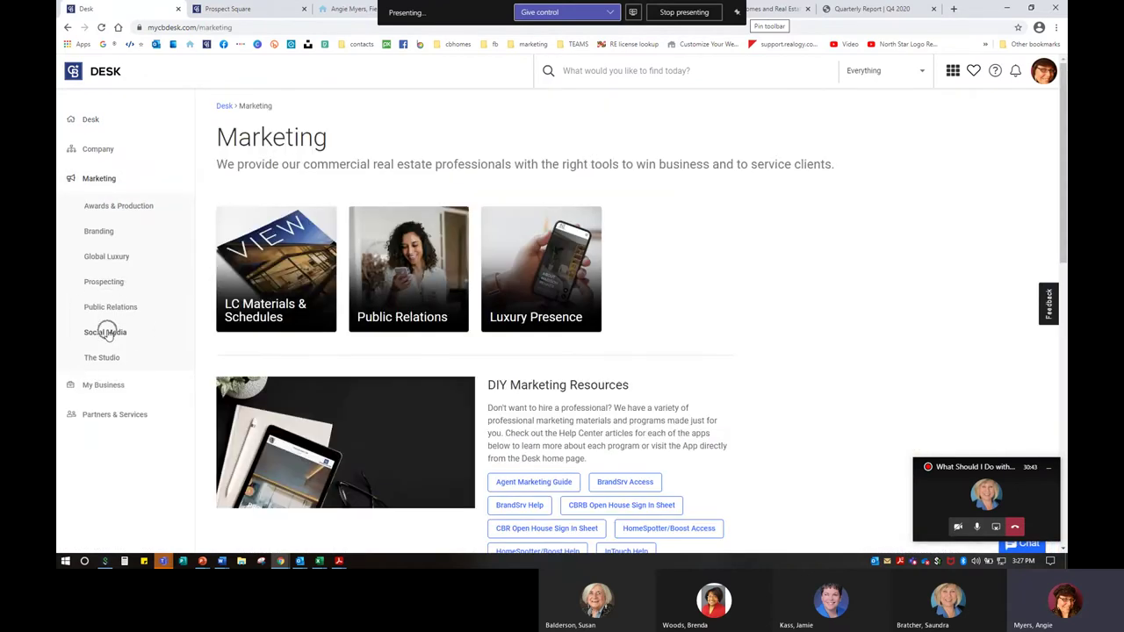
scroll(542, 386, down, 15)
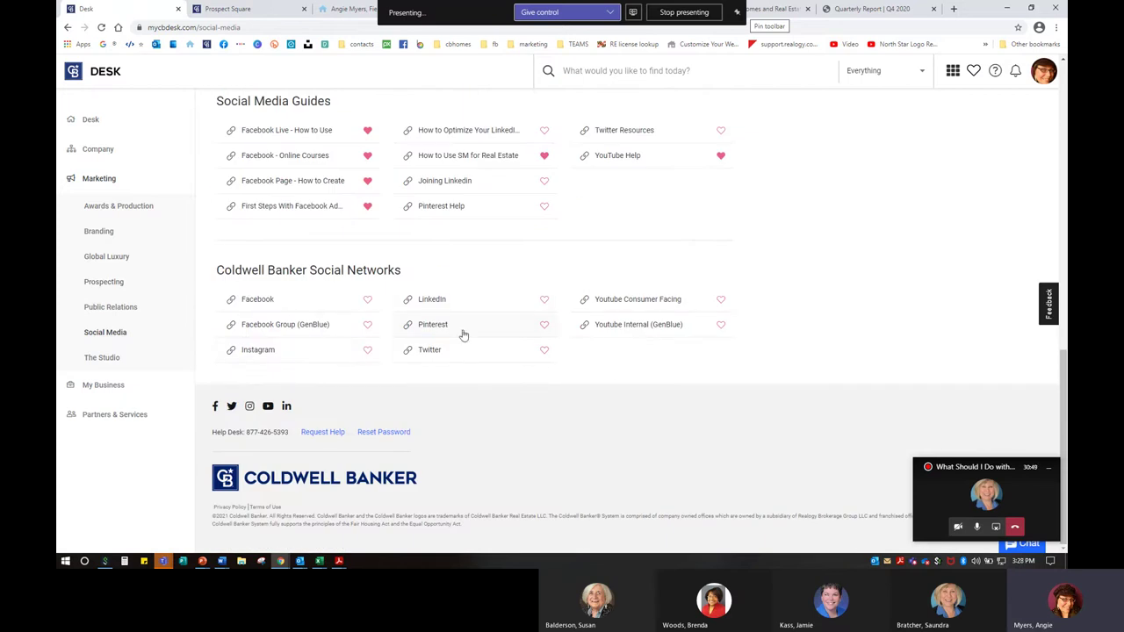
click(420, 299)
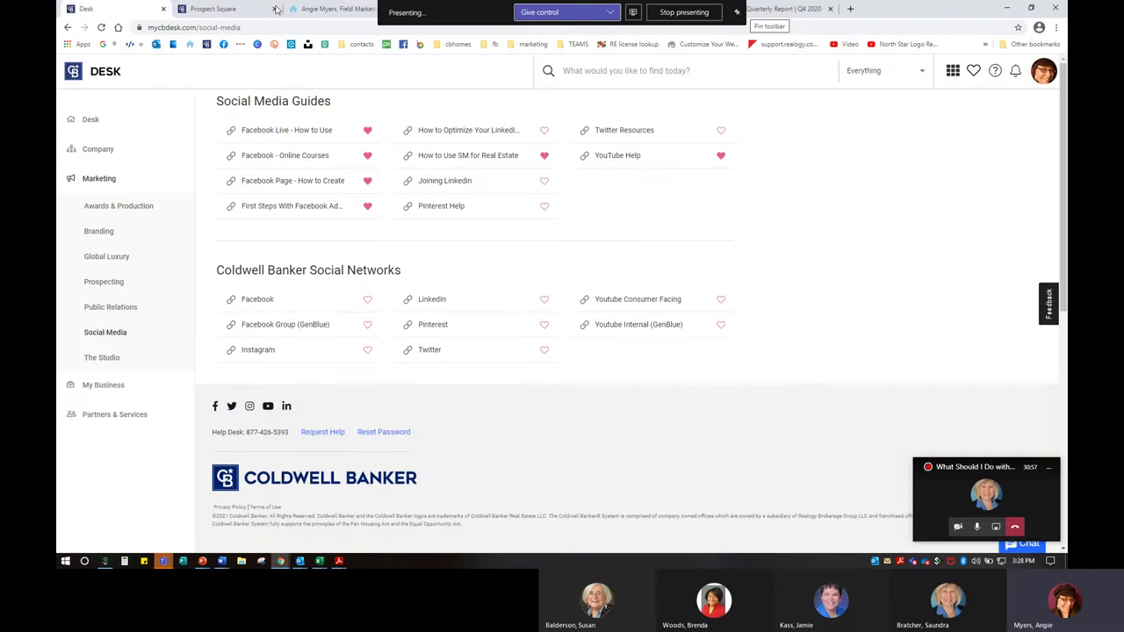
click(274, 9)
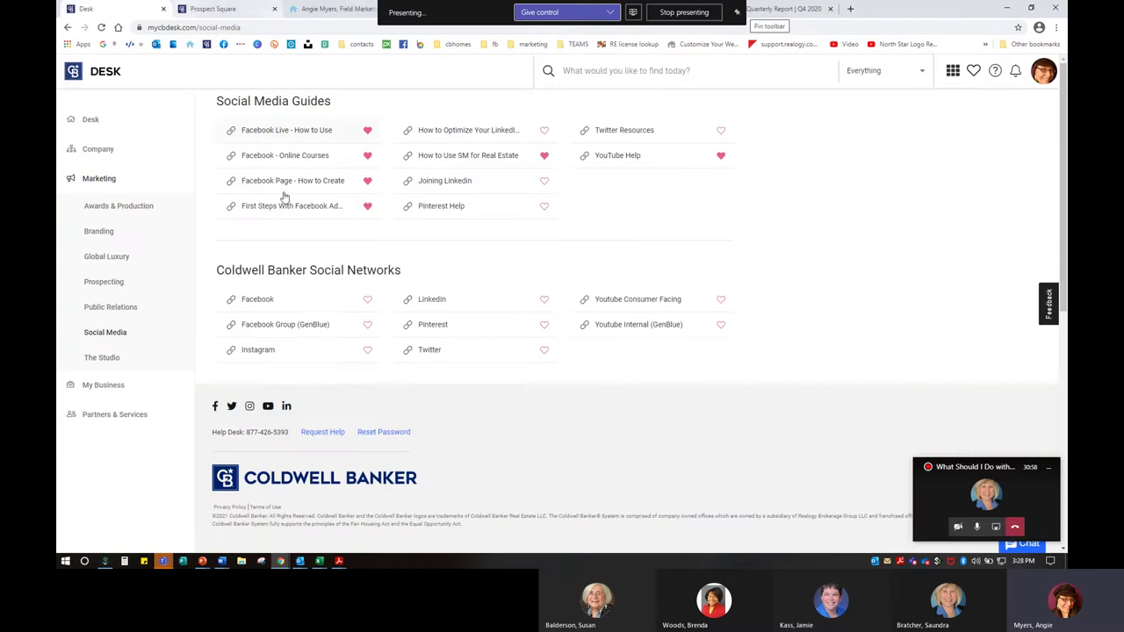
Step: Review the agent profile's fields, then Save & Close the profile
click(246, 10)
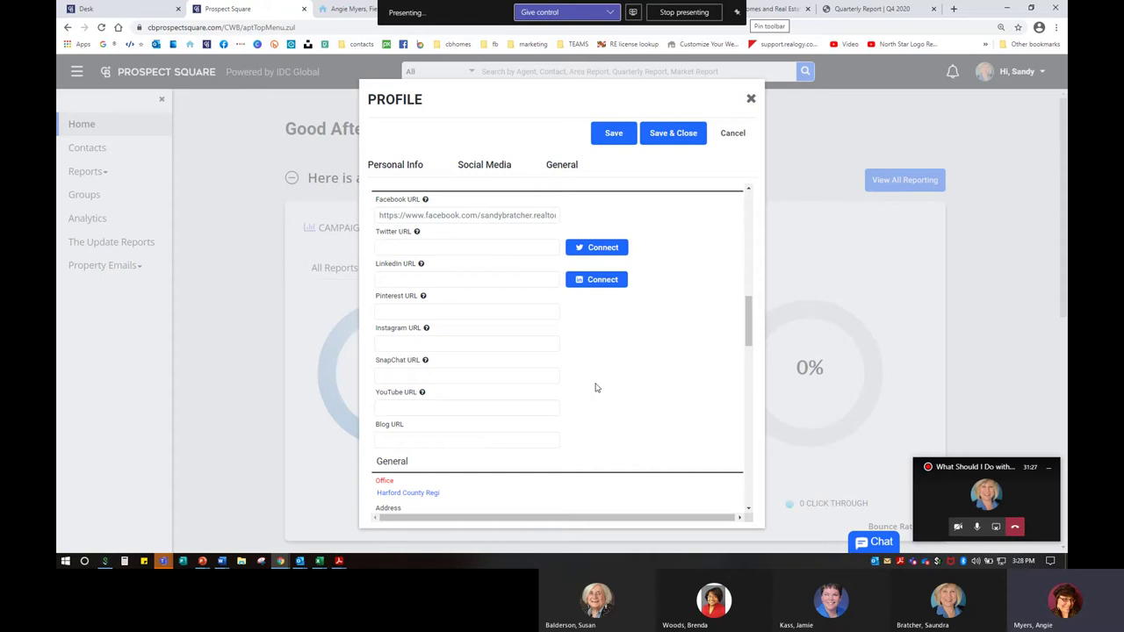
scroll(595, 389, down, 3)
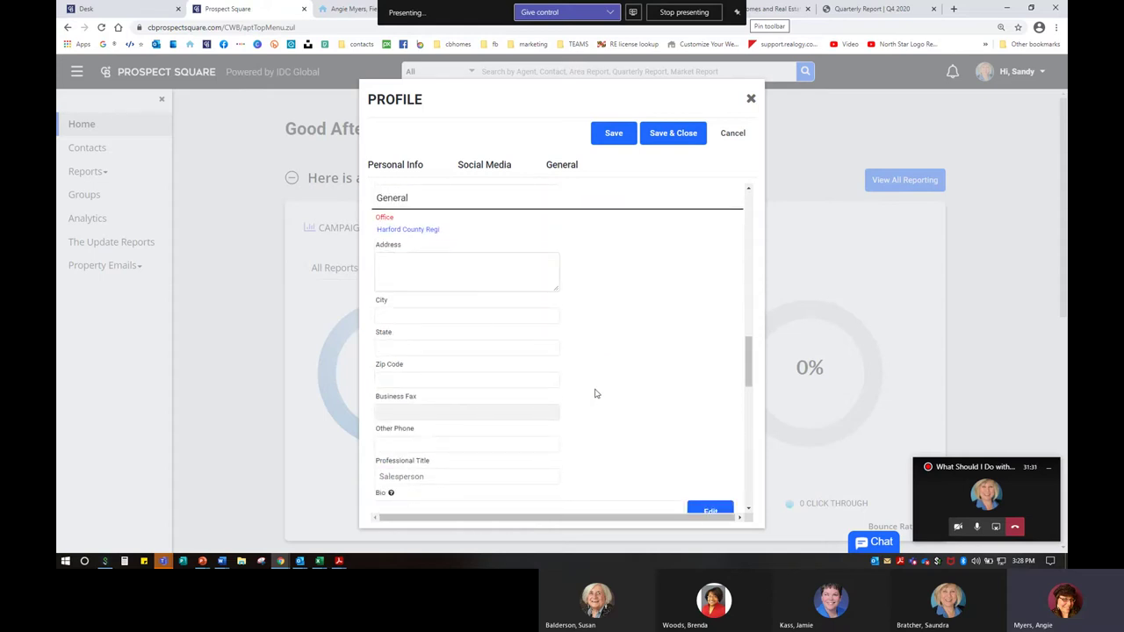
scroll(595, 393, down, 1)
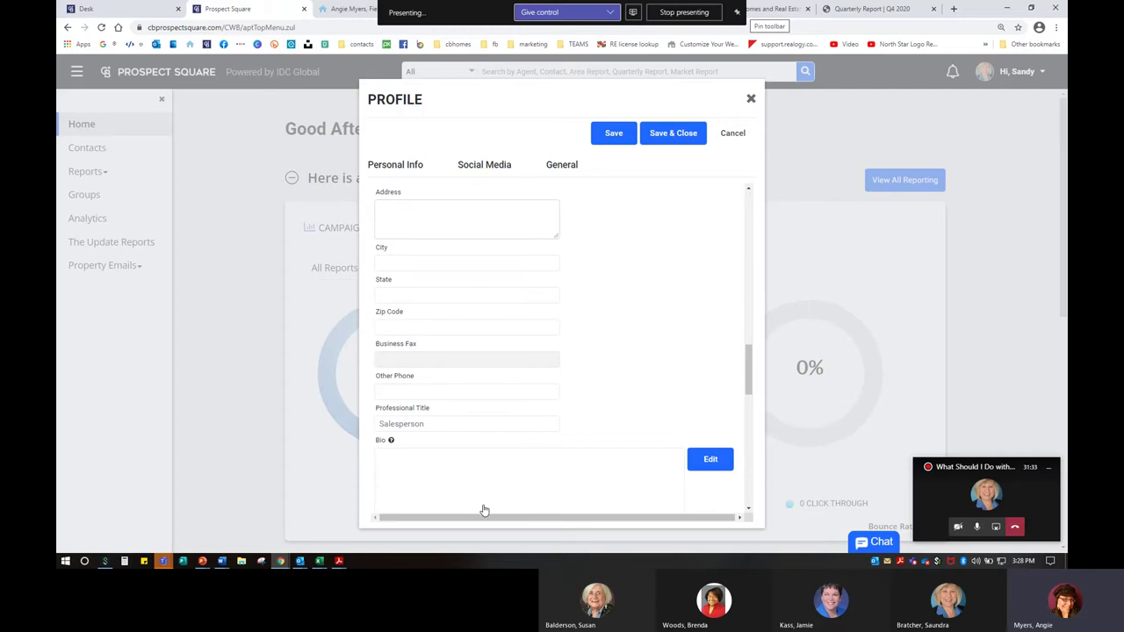
scroll(567, 472, up, 8)
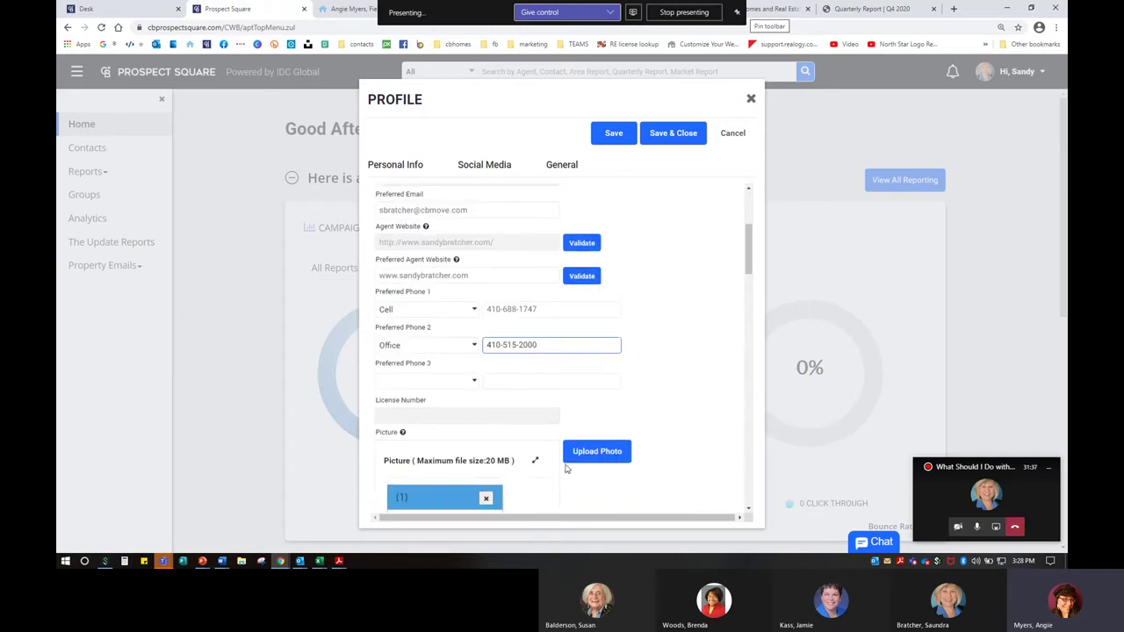
click(694, 138)
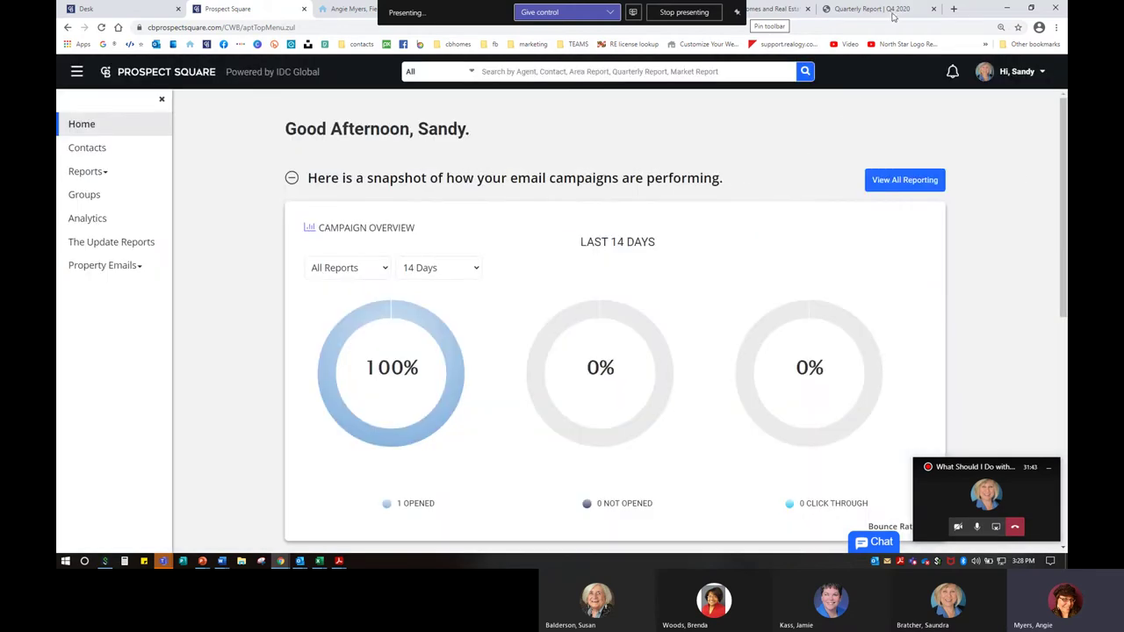
Step: Replace the outdated Q4 2020 report with a freshly loaded Baltimore County Quarterly Report's contact card
click(879, 9)
click(934, 9)
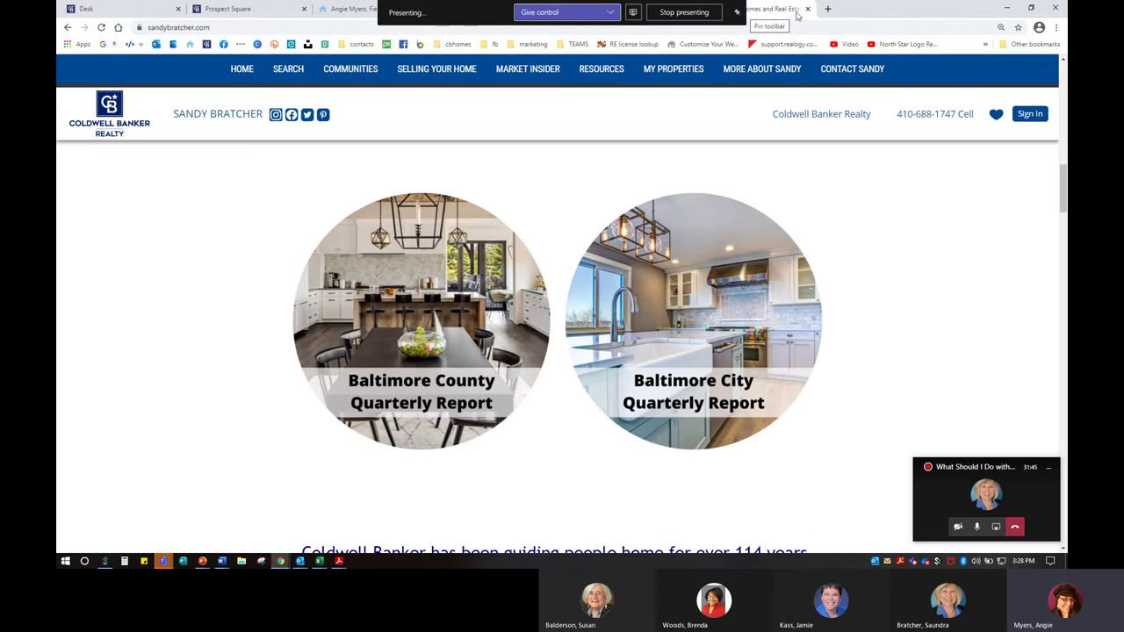
click(100, 27)
click(427, 312)
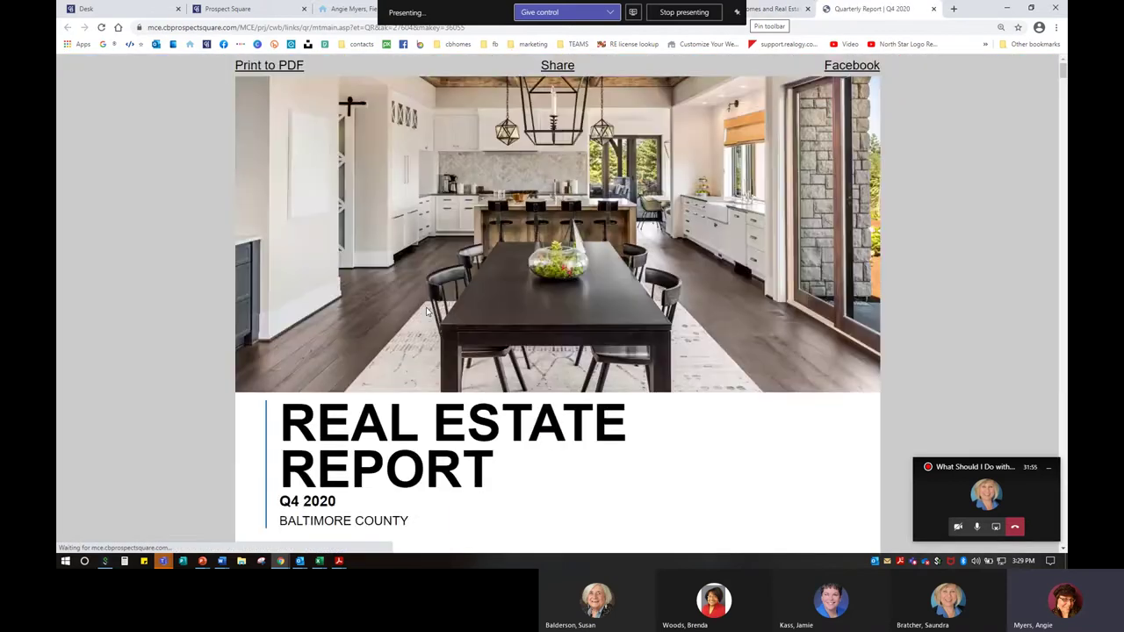
scroll(426, 316, down, 5)
scroll(427, 325, down, 1)
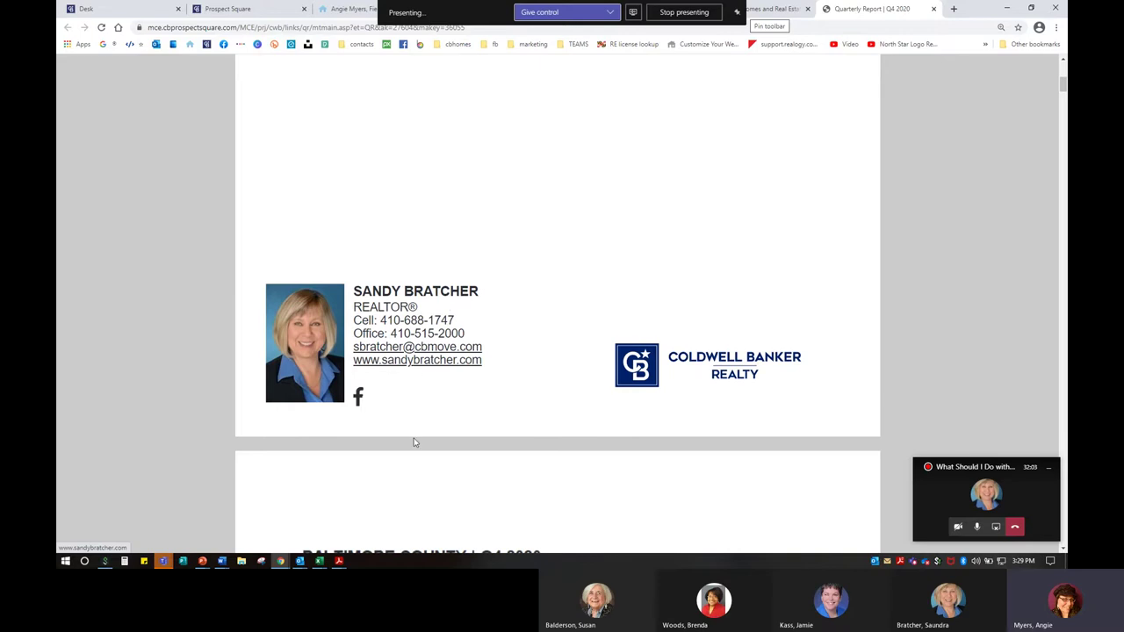
Step: Send a test message through the report's e-mail form with autofilled sender details, then close the confirmation
click(393, 349)
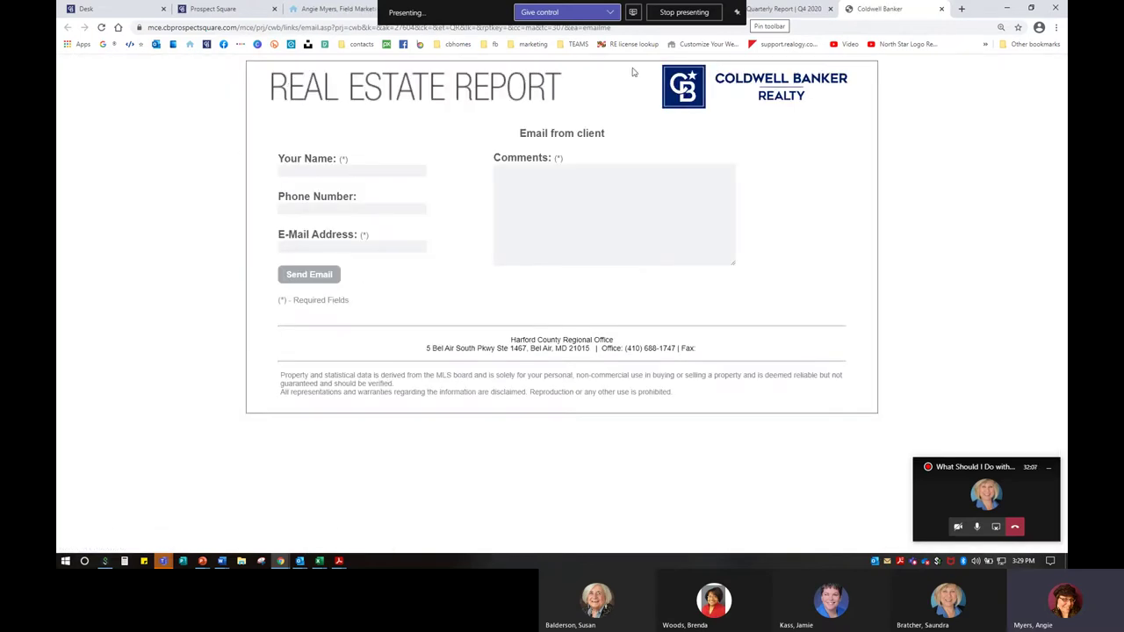
click(318, 171)
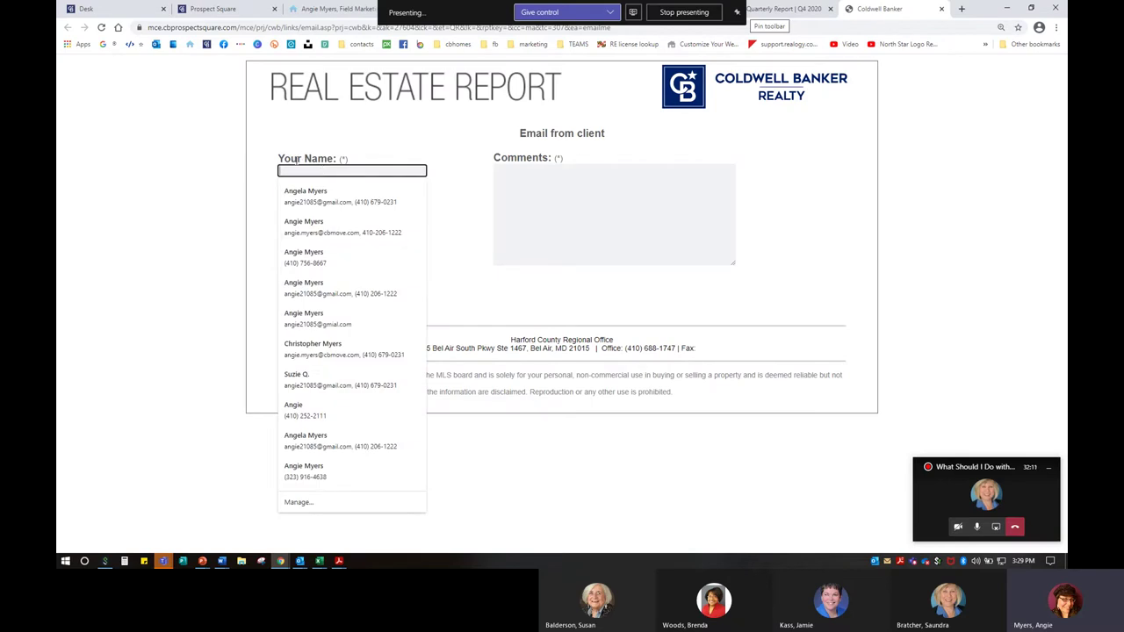
click(326, 230)
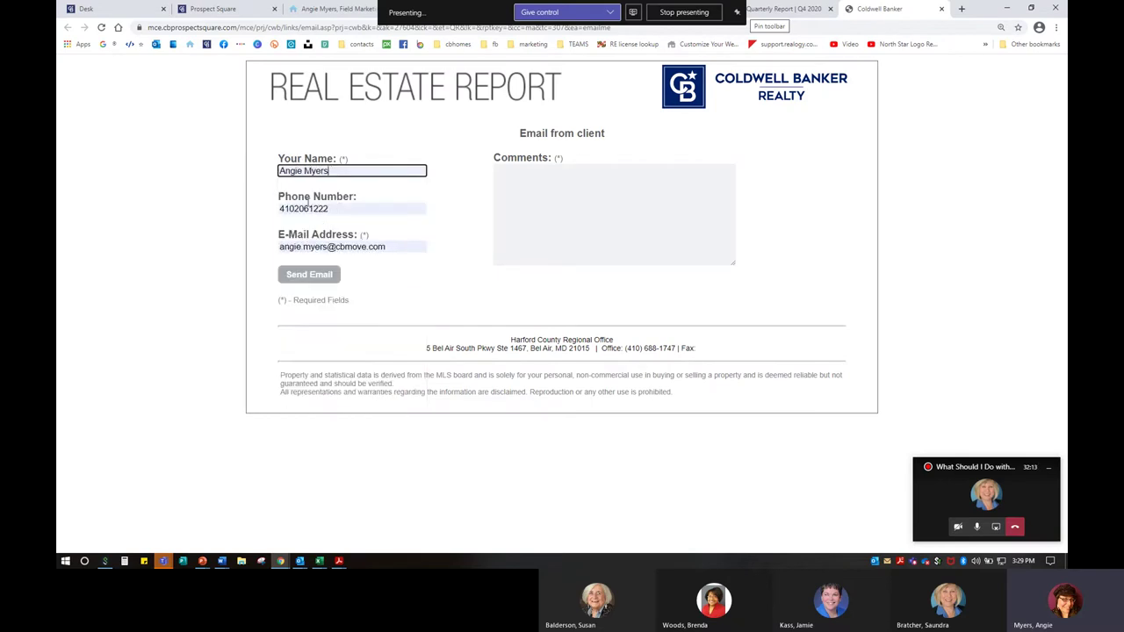
click(511, 207)
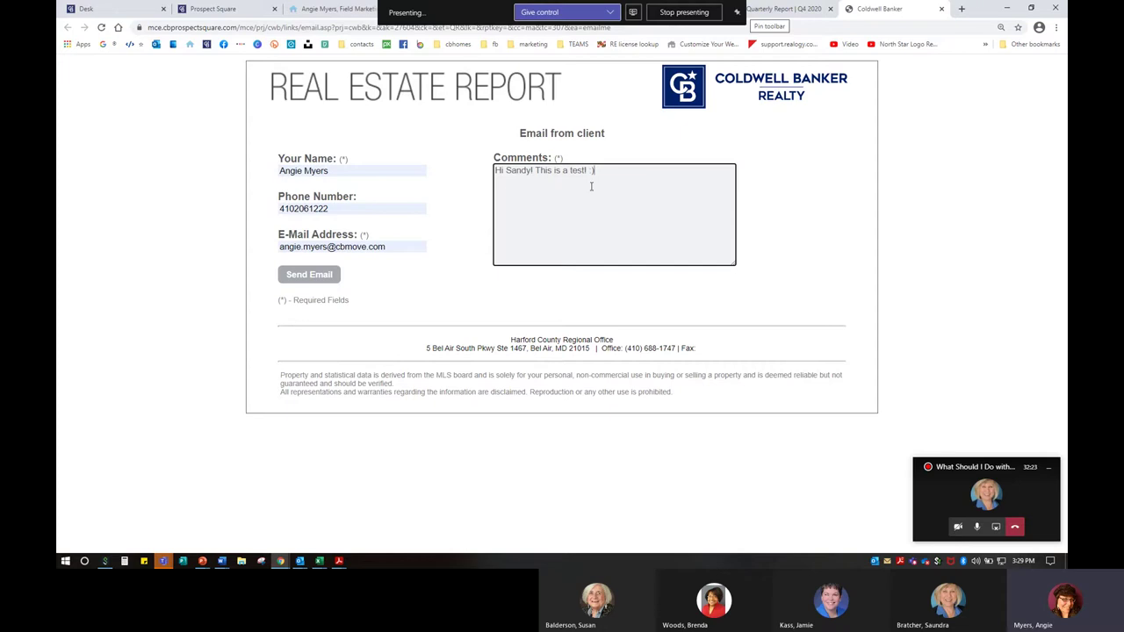
click(324, 277)
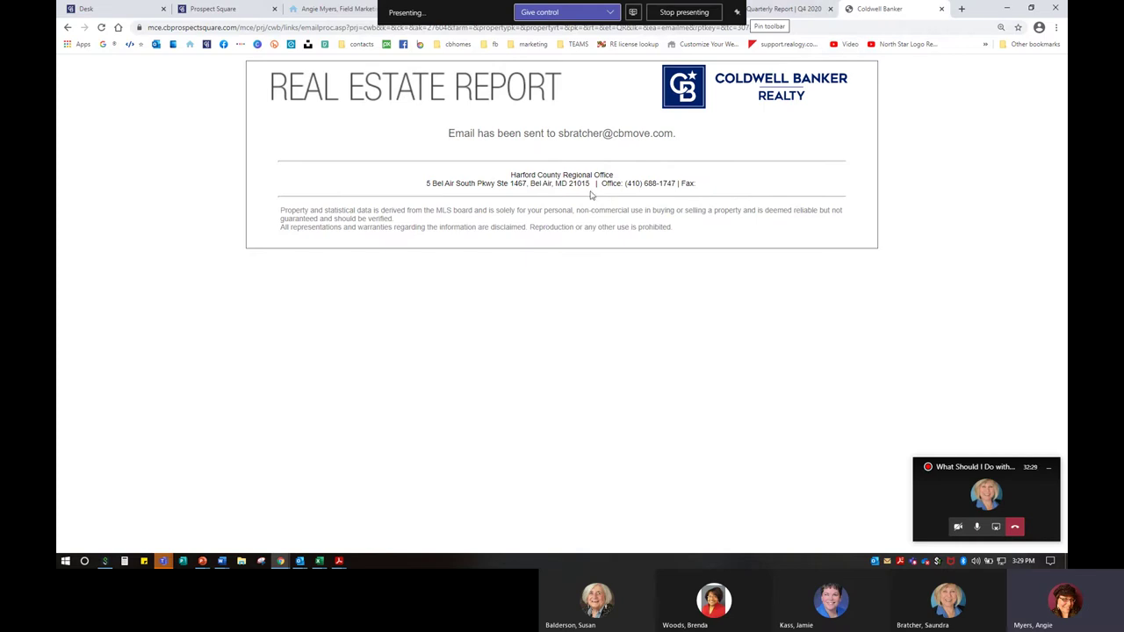
click(942, 9)
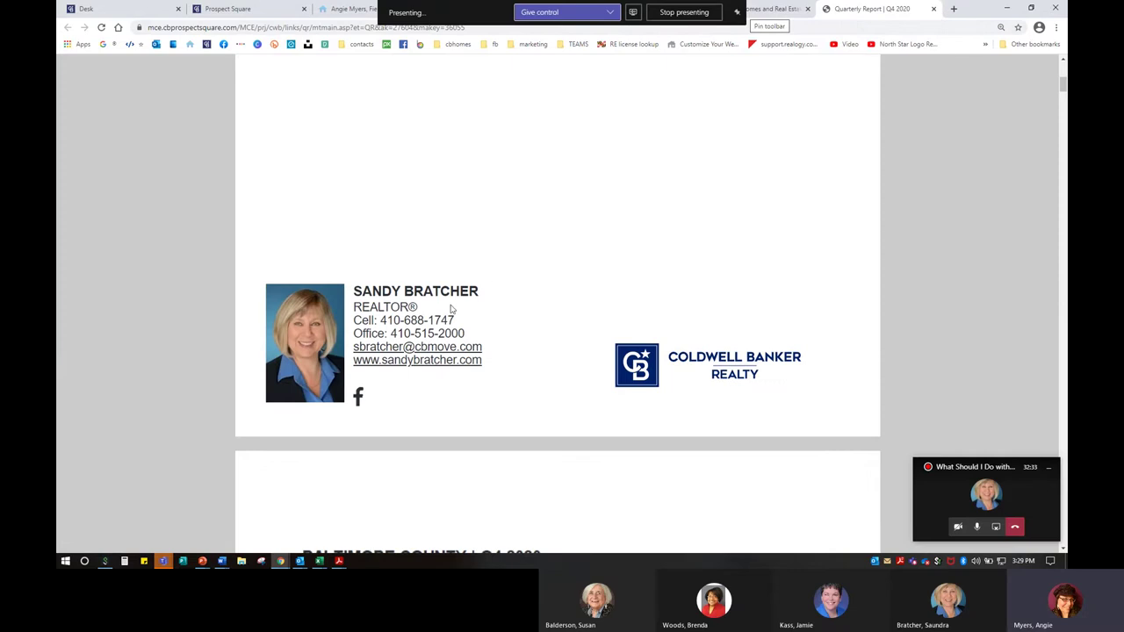
Step: Check the agent's Coldwell Banker site from the report's website link, then return to the Q4 report's agent card
click(441, 361)
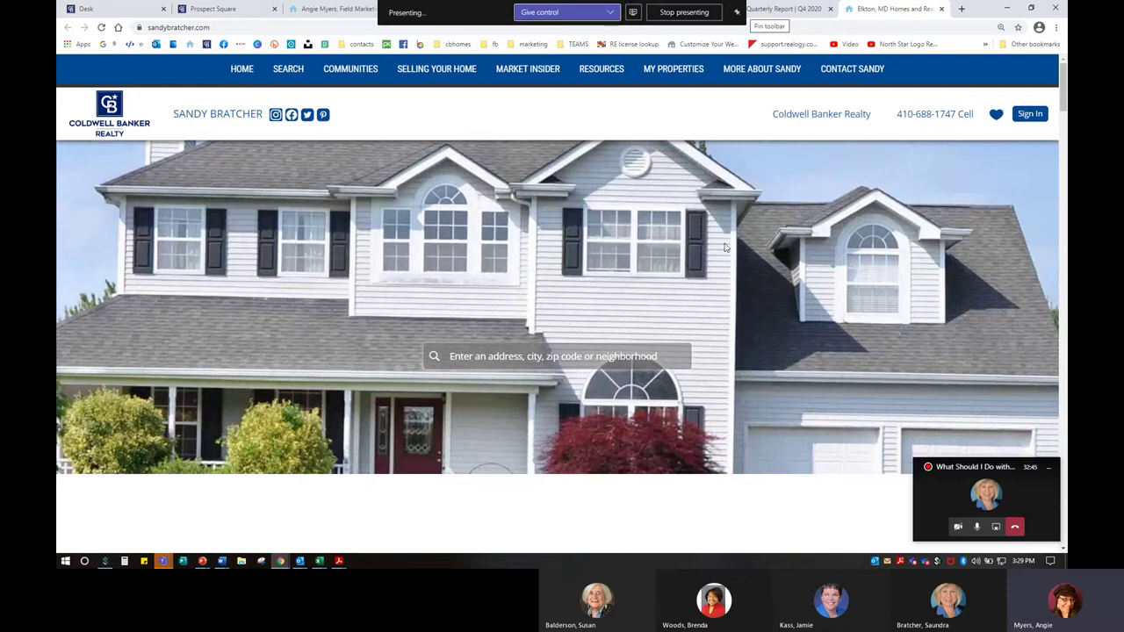
click(784, 8)
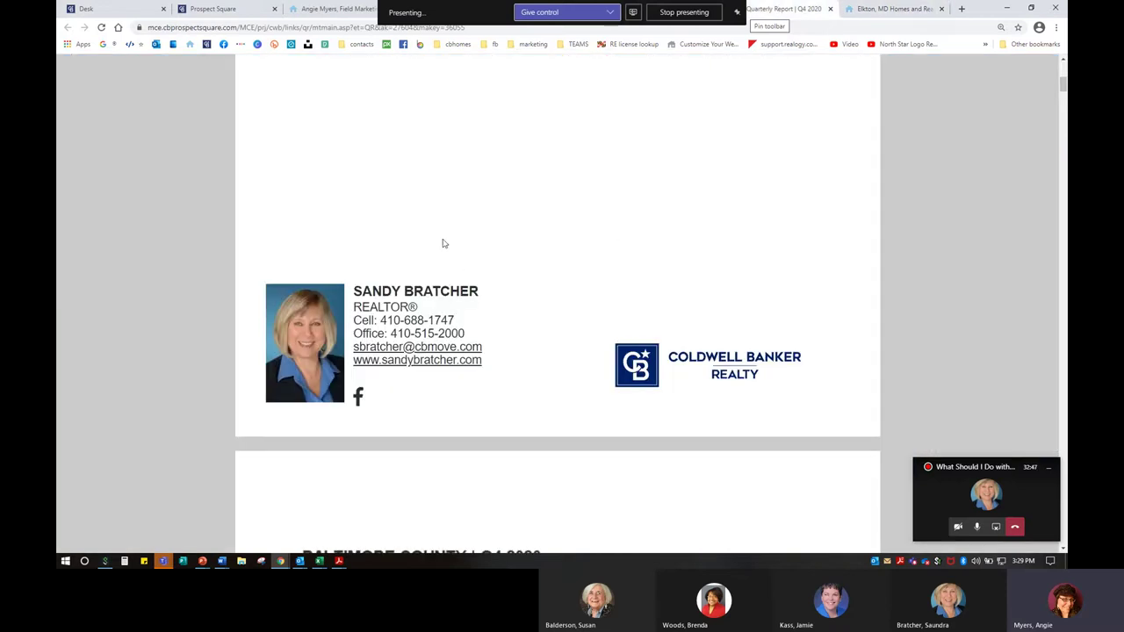
scroll(492, 302, up, 2)
scroll(492, 302, up, 3)
scroll(493, 302, down, 7)
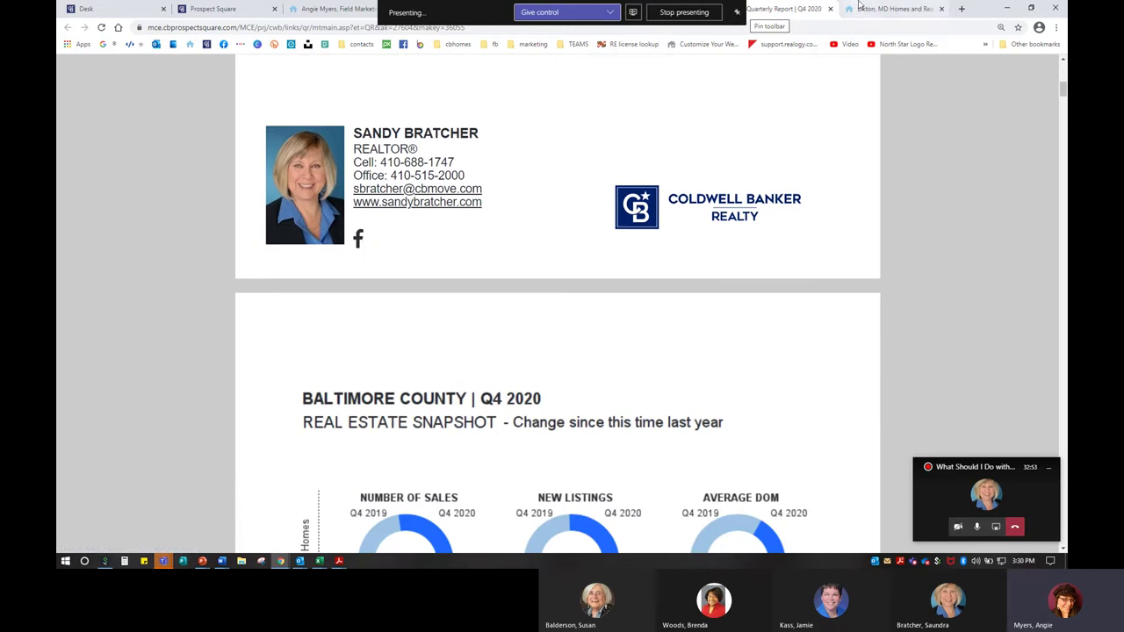
click(358, 242)
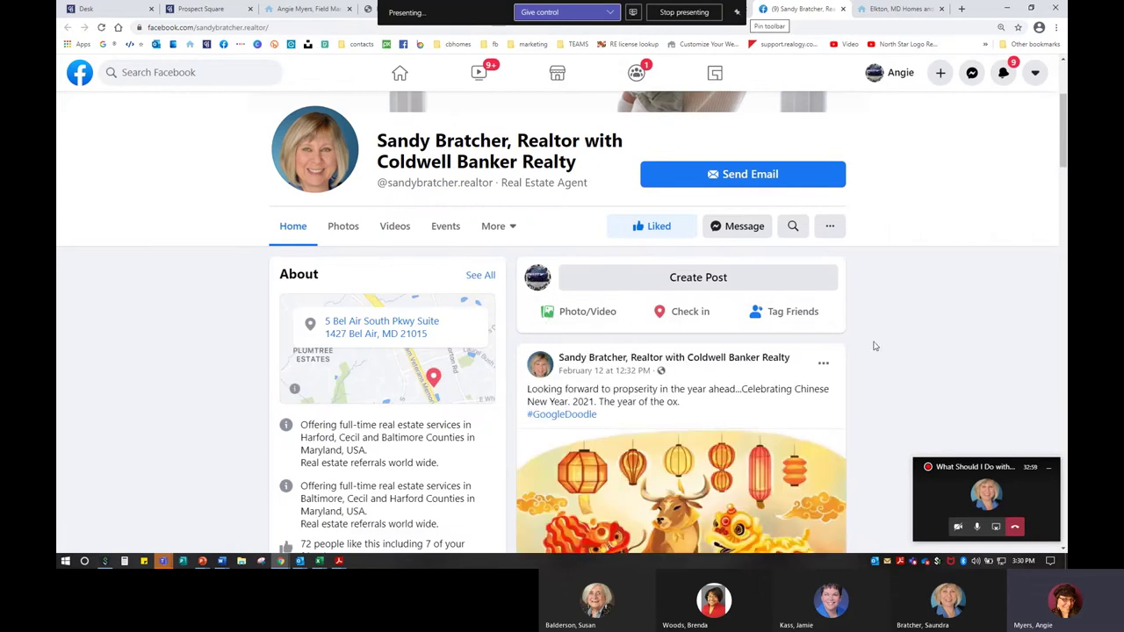
scroll(874, 346, down, 6)
scroll(874, 346, up, 9)
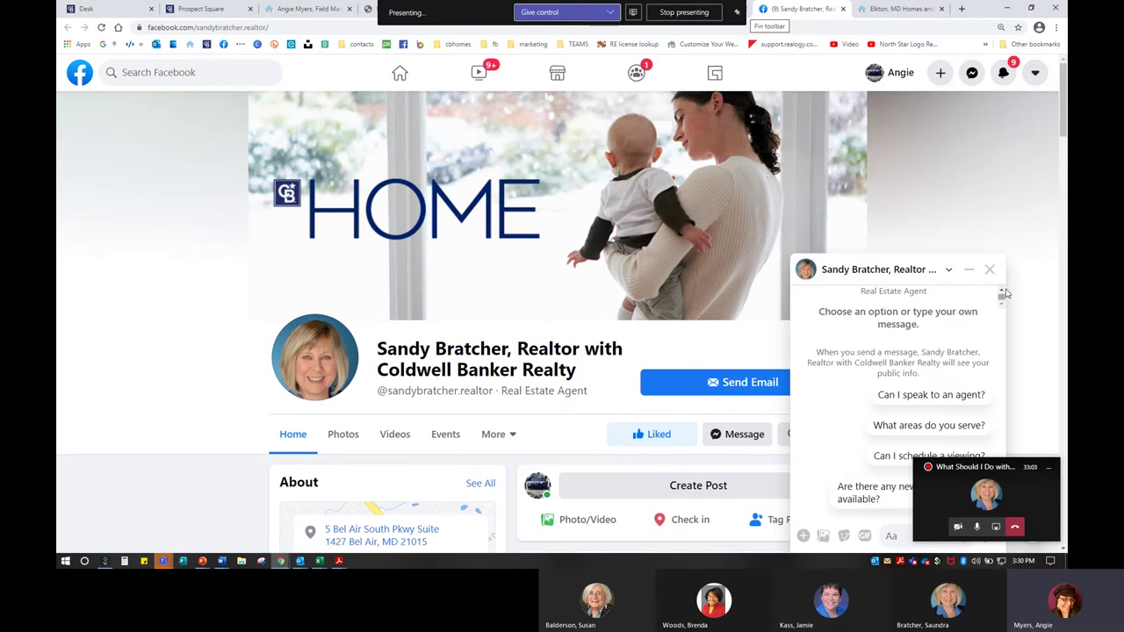
click(992, 271)
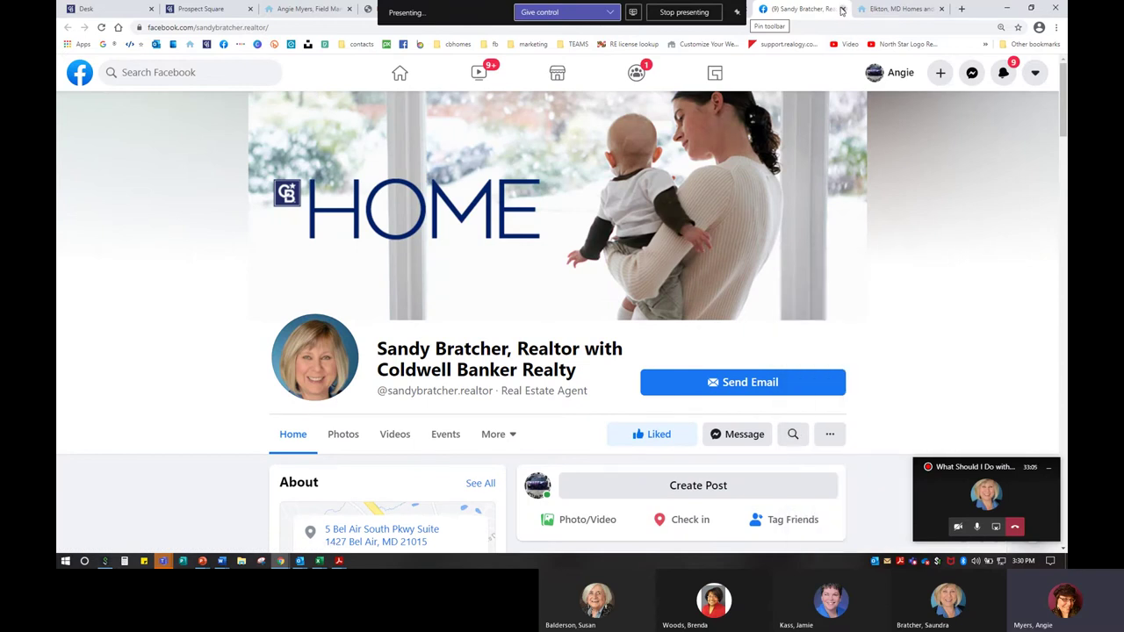
click(843, 9)
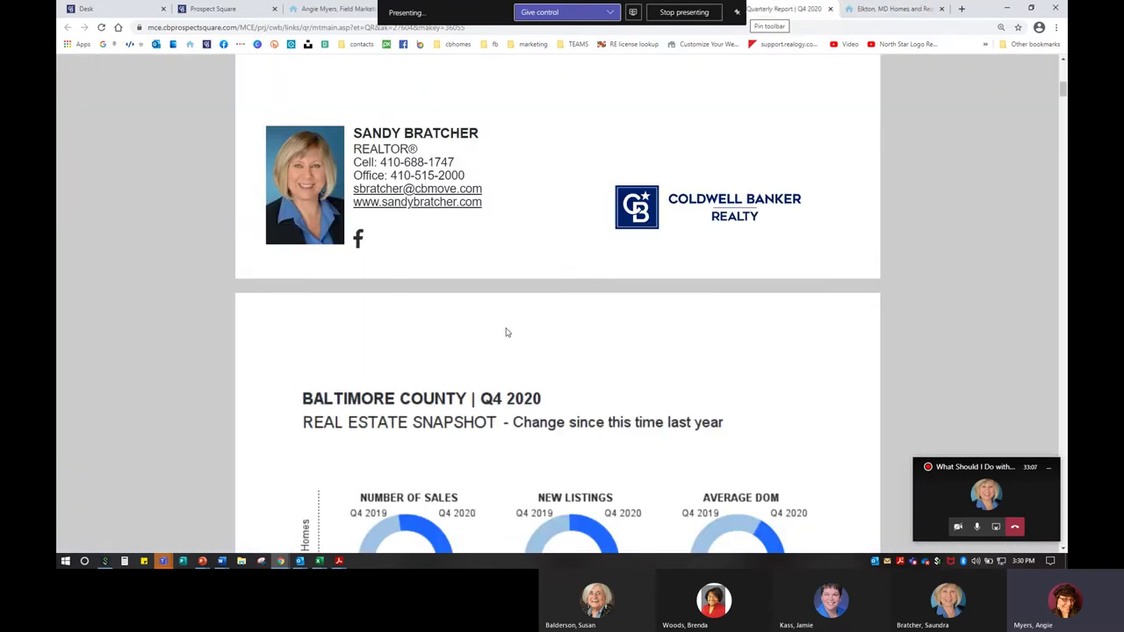
Step: Review the Baltimore County charts and stats table, then close the Q4 2020 Quarterly Report tab
scroll(506, 332, down, 4)
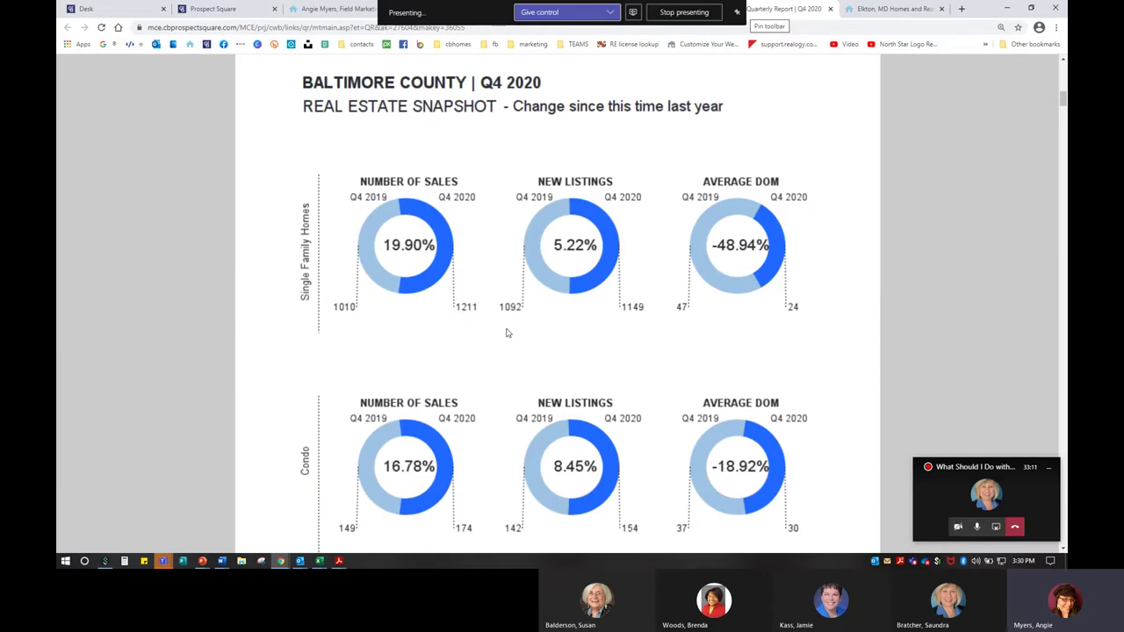
scroll(506, 334, down, 1)
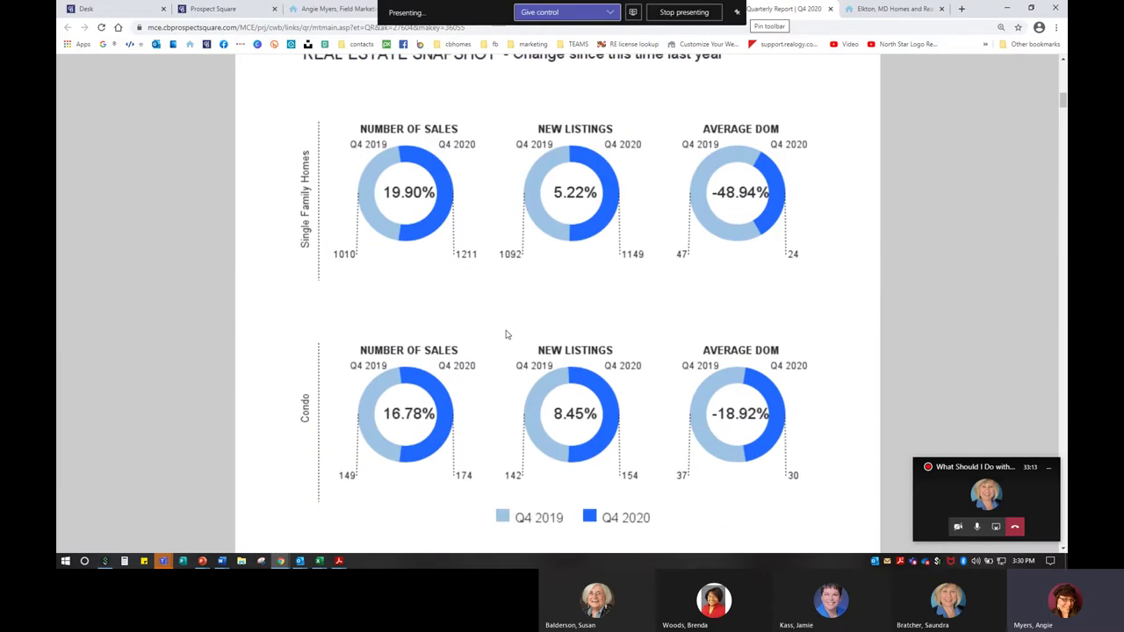
scroll(506, 334, up, 1)
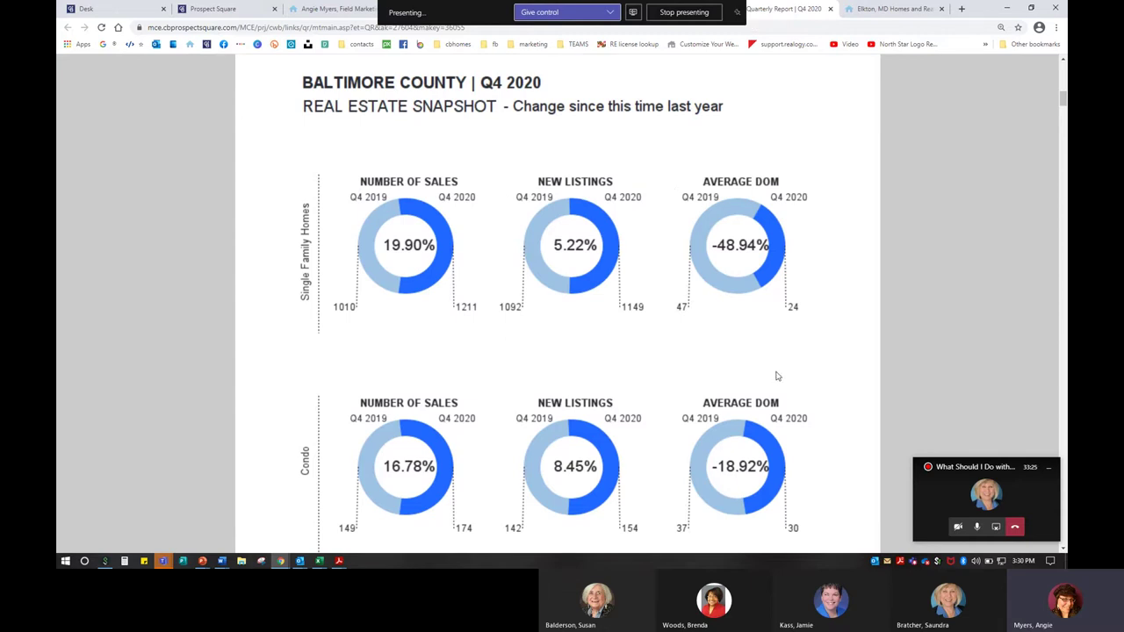
scroll(776, 376, down, 12)
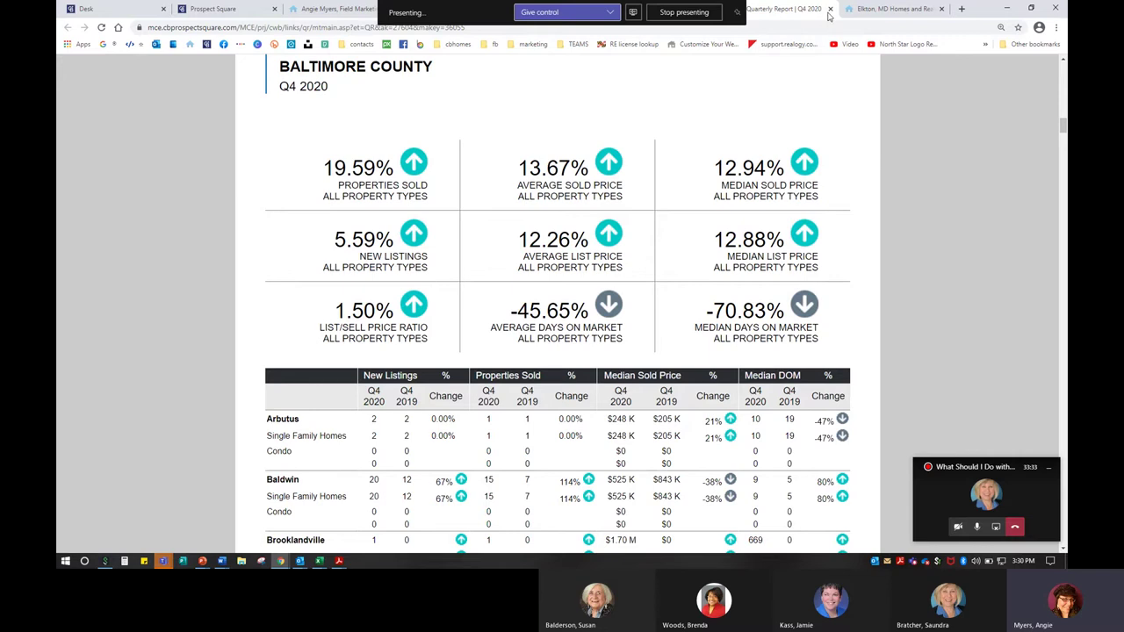
click(830, 9)
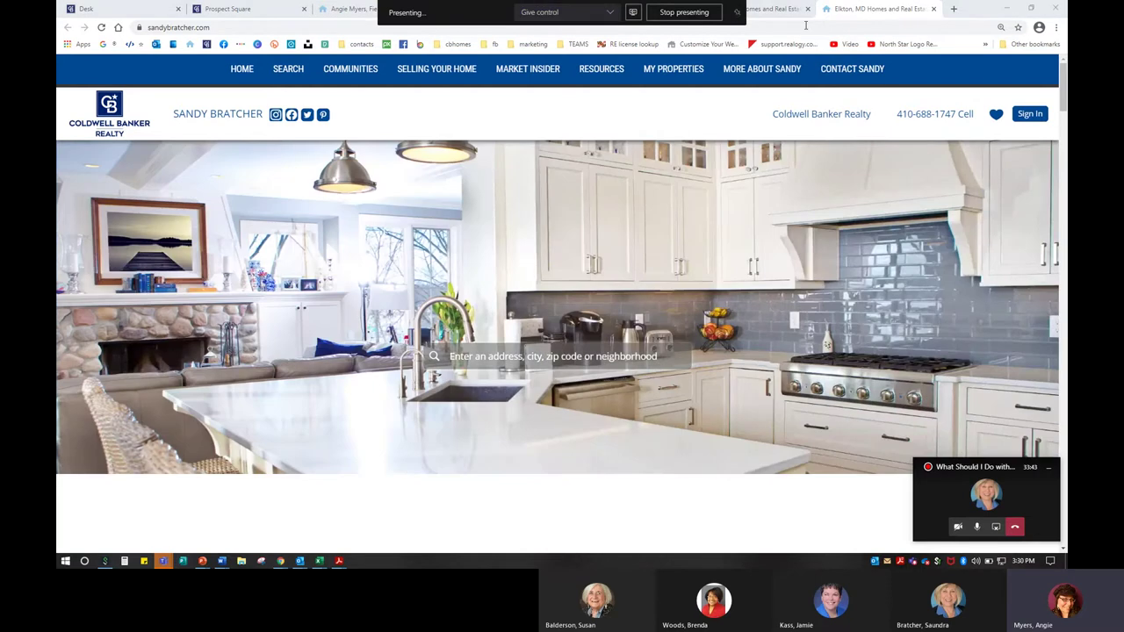
Step: Close the Coldwell Banker YouTube channel tab
click(768, 11)
click(612, 12)
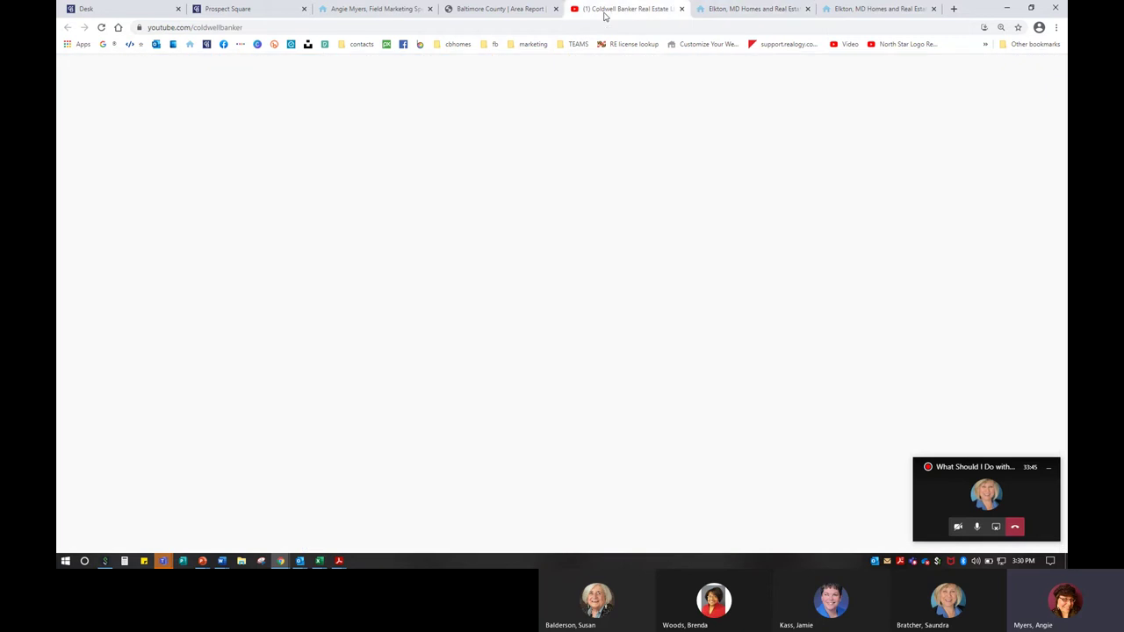
key(ctrl+w)
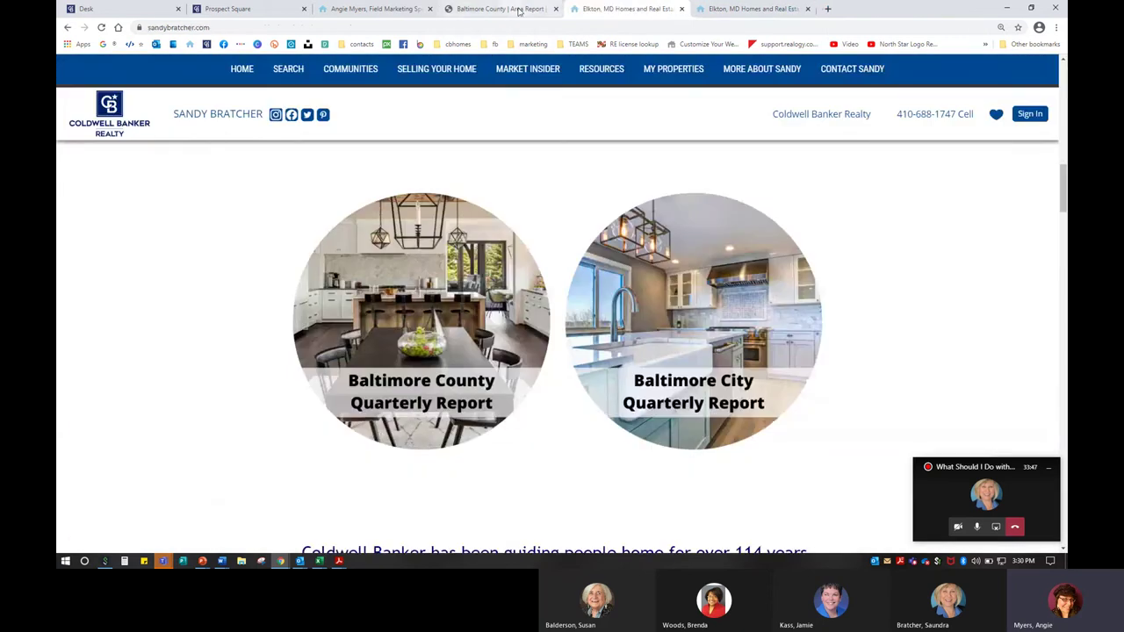
Step: Open LOCAL COMMUNITIES on the field marketing agent site and browse the communities served
click(354, 12)
mouse_move(290, 124)
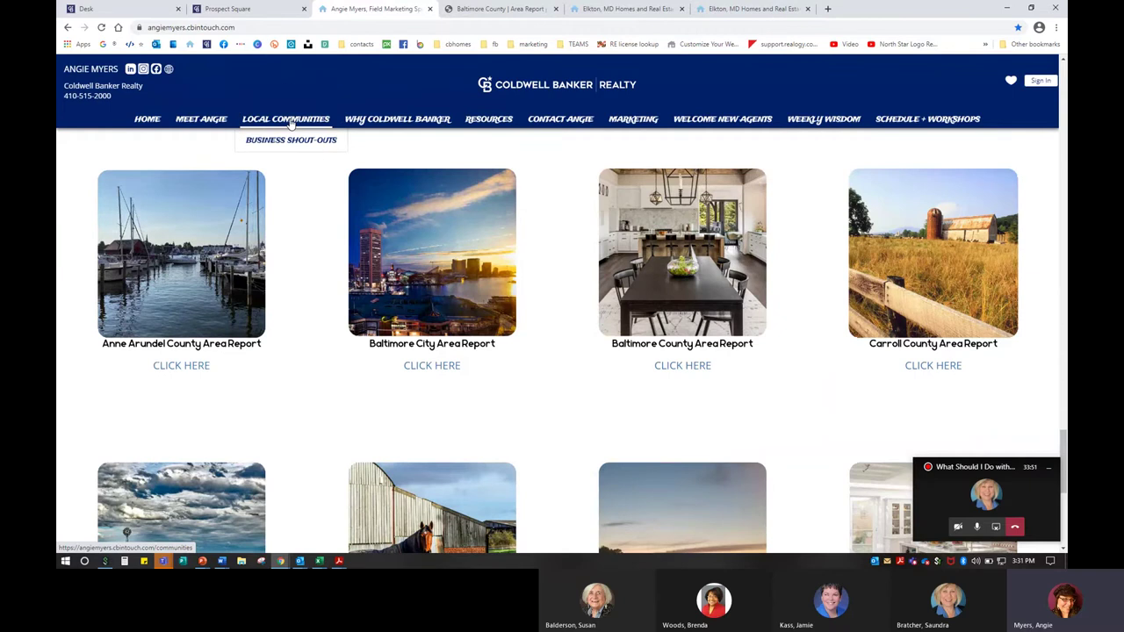
click(290, 124)
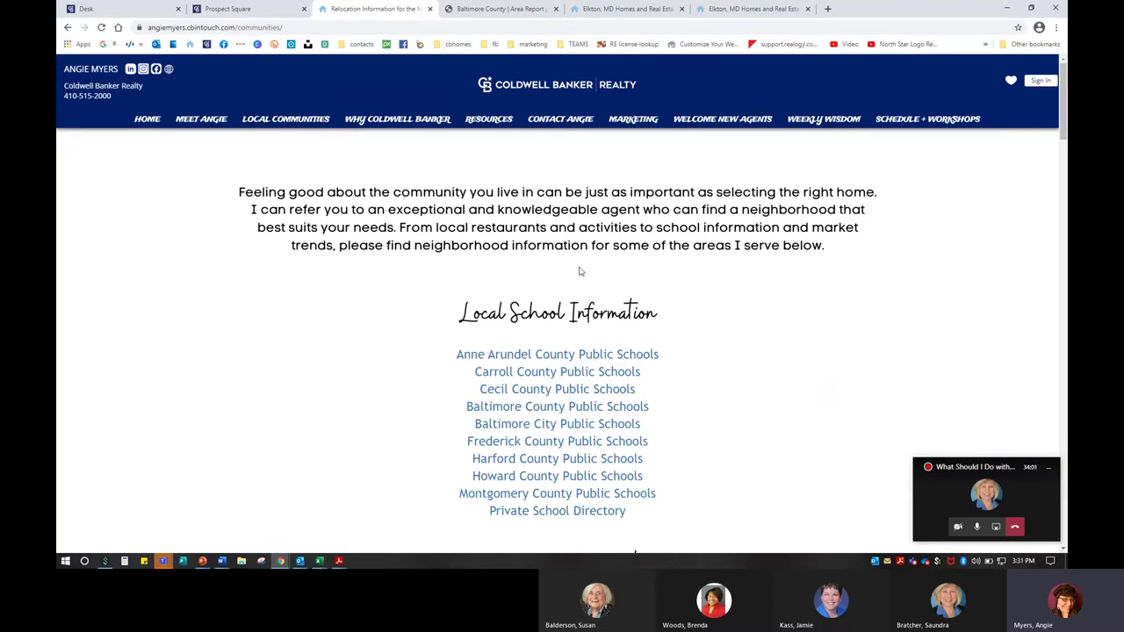
scroll(584, 264, down, 10)
scroll(580, 271, down, 10)
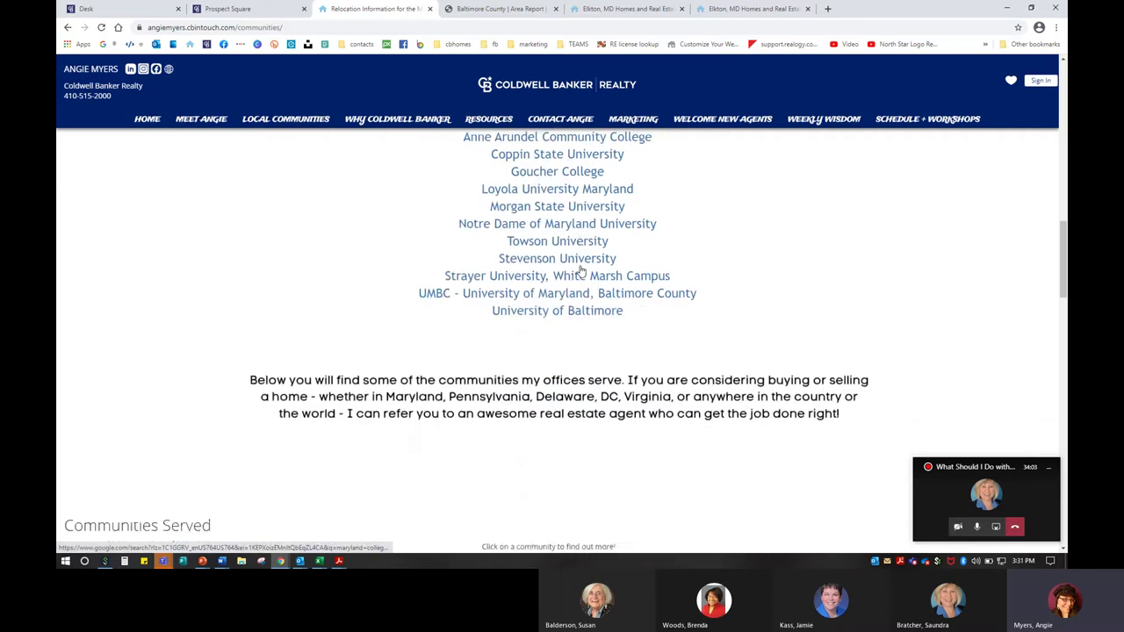
scroll(175, 329, down, 8)
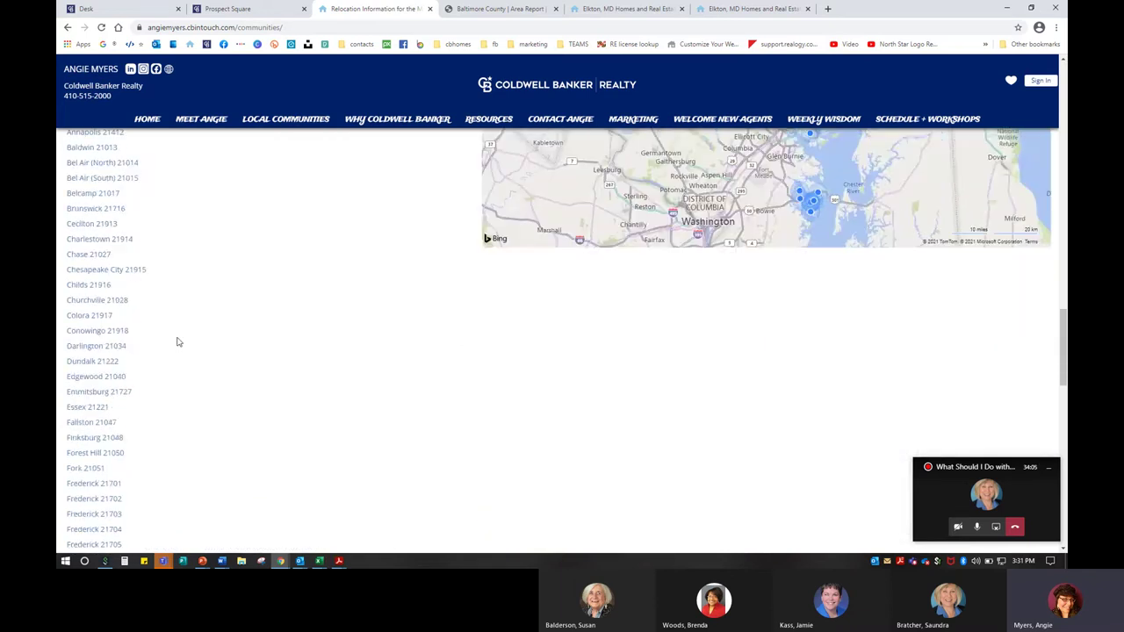
scroll(178, 339, down, 3)
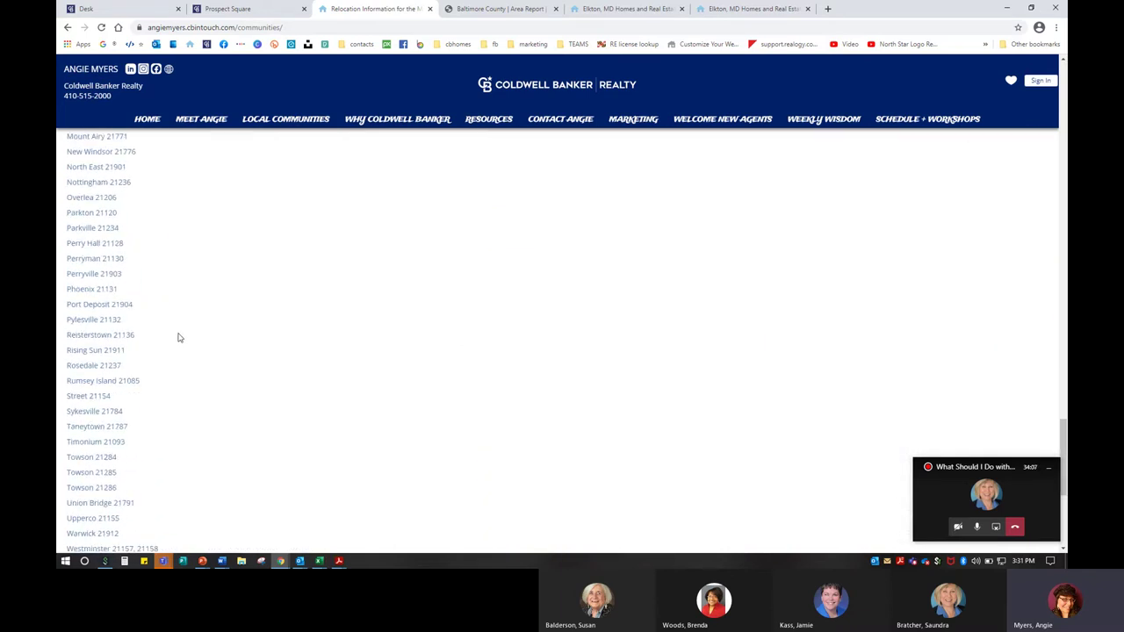
scroll(178, 336, down, 5)
scroll(181, 326, up, 12)
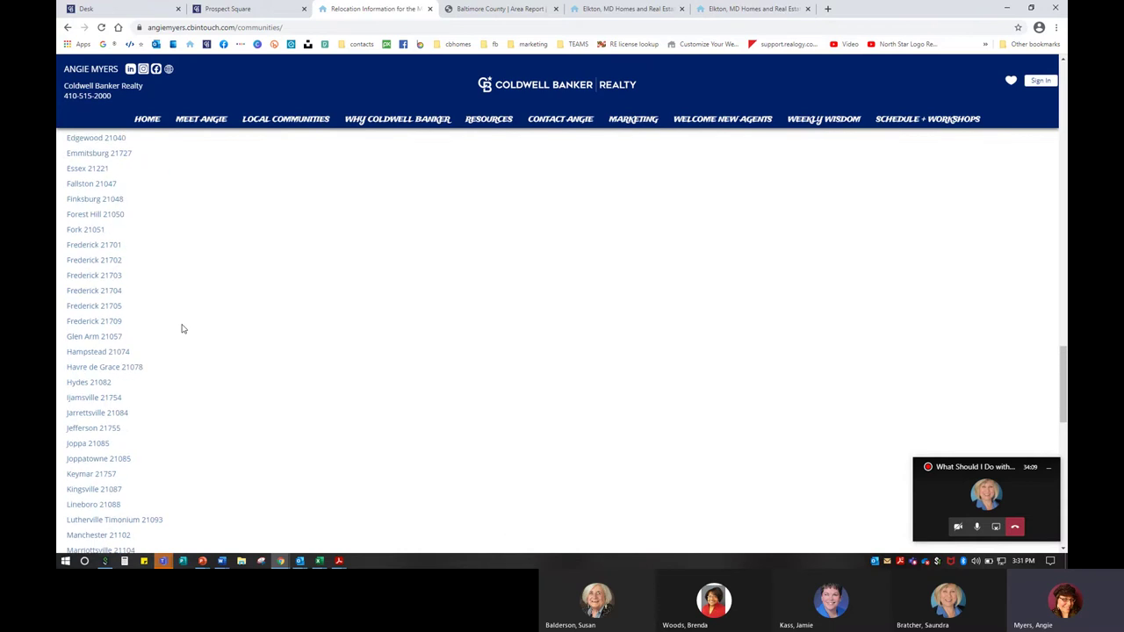
scroll(182, 324, up, 5)
scroll(352, 334, down, 2)
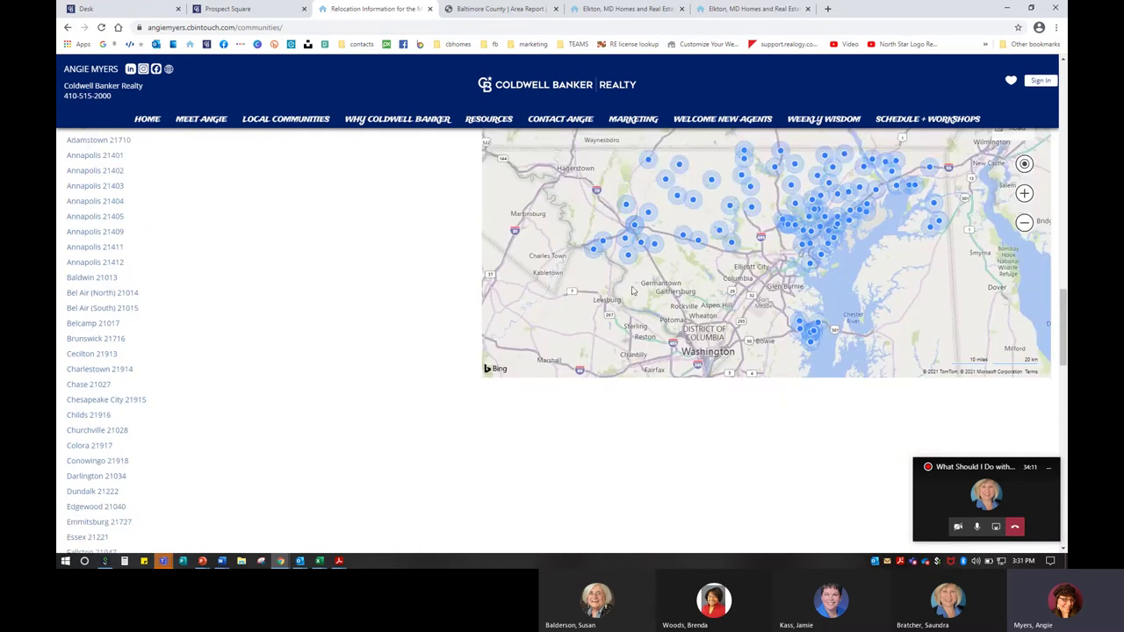
scroll(440, 338, up, 1)
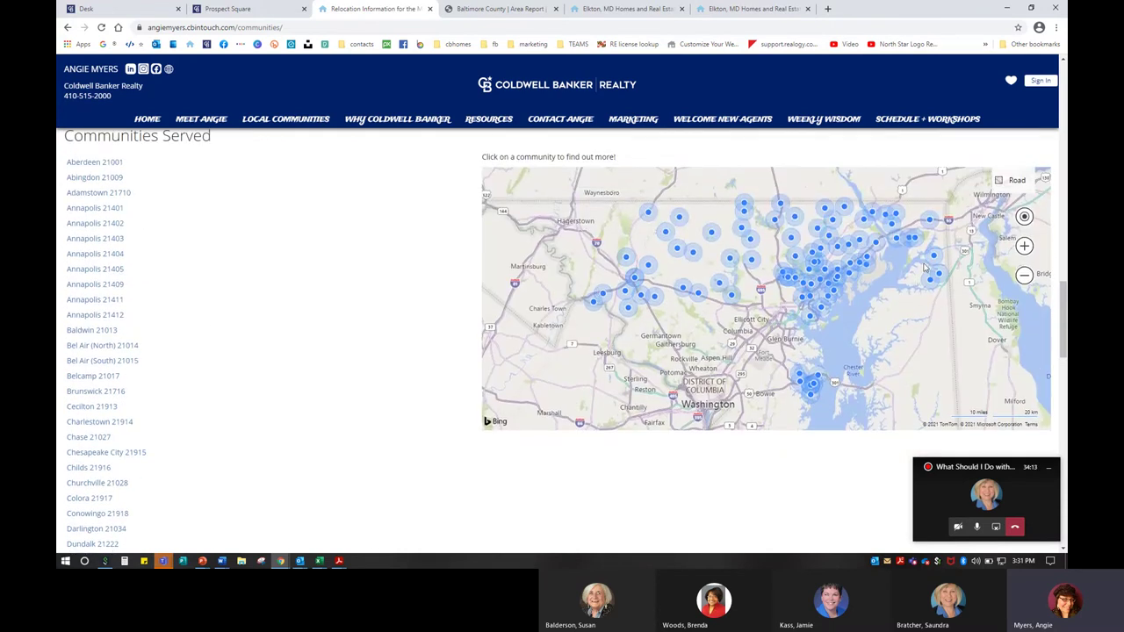
mouse_move(847, 257)
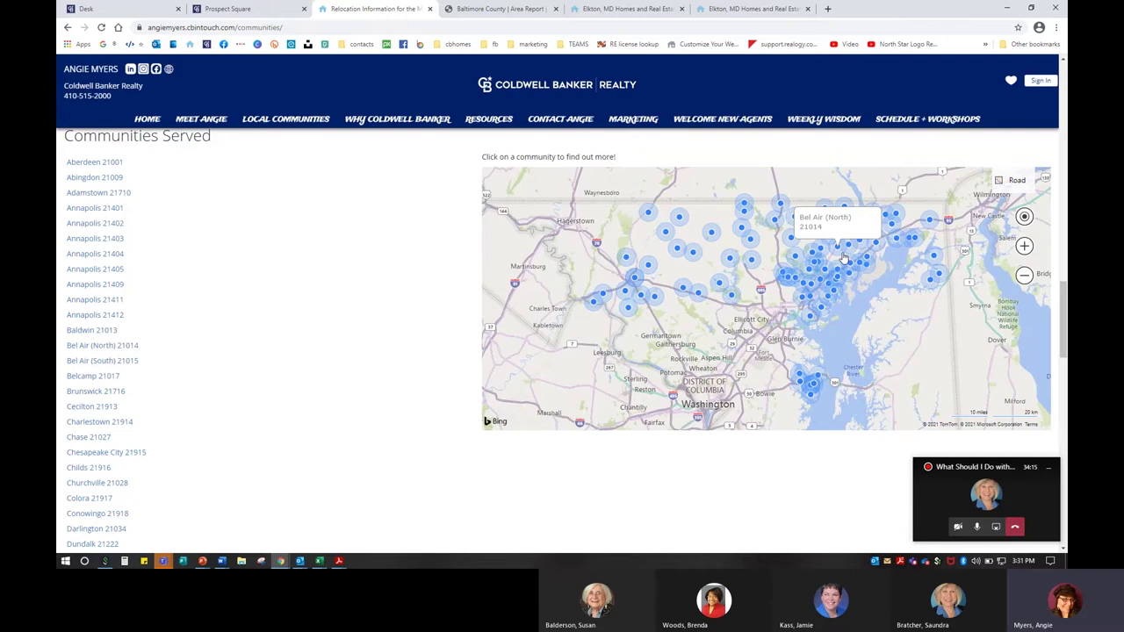
scroll(281, 394, down, 5)
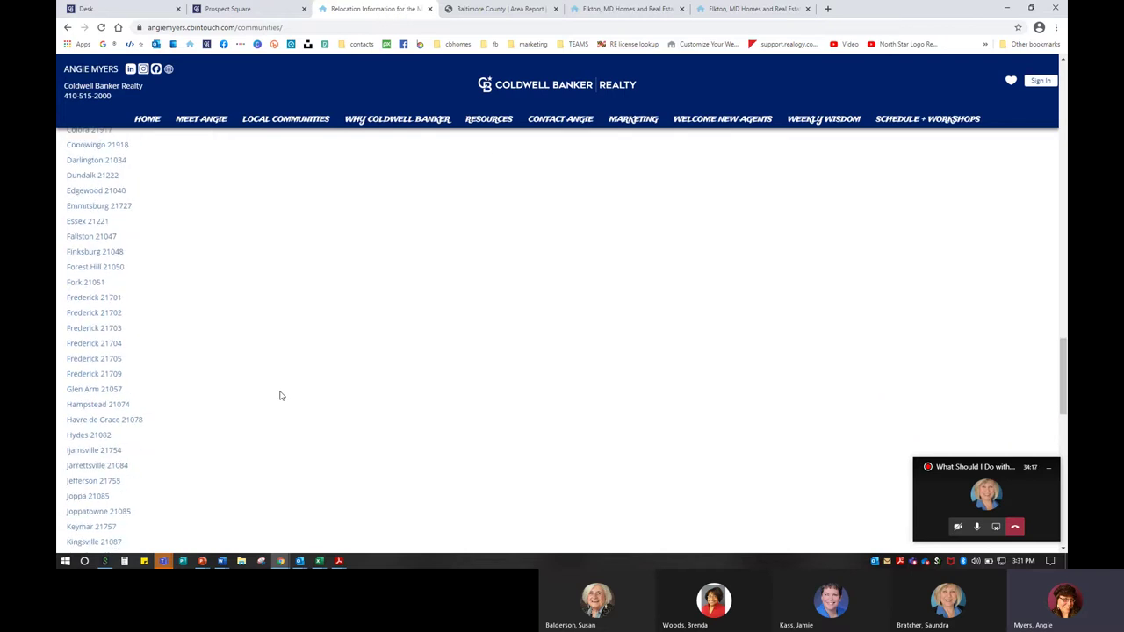
scroll(281, 395, down, 1)
Step: Open the Joppatowne 21085 page and view its local organizations and five Local Schools
click(107, 460)
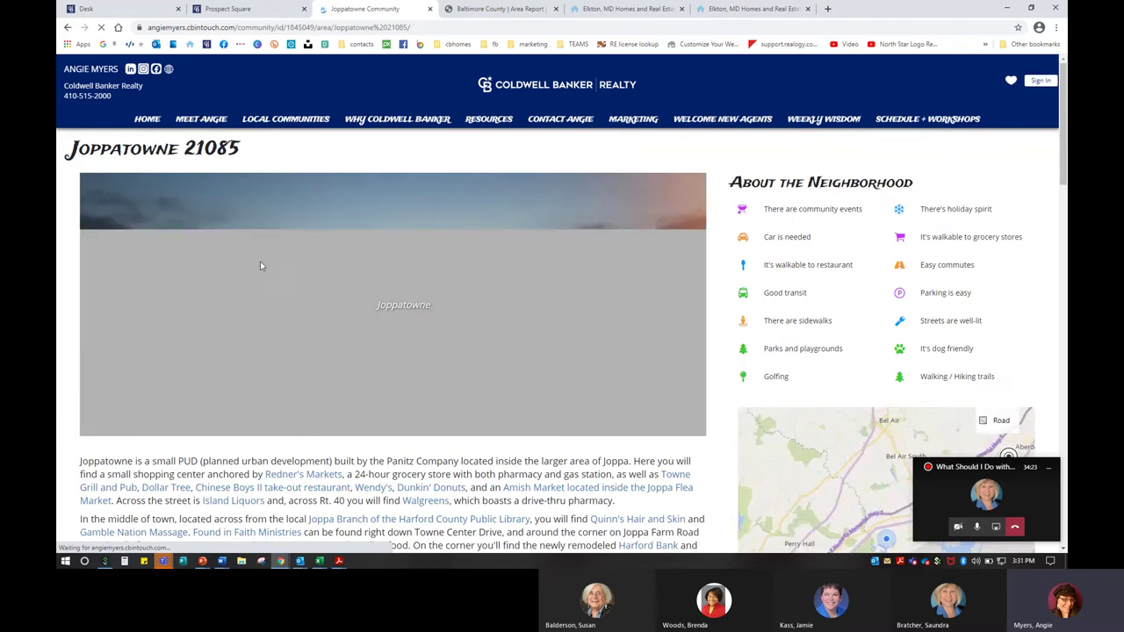
scroll(436, 467, down, 3)
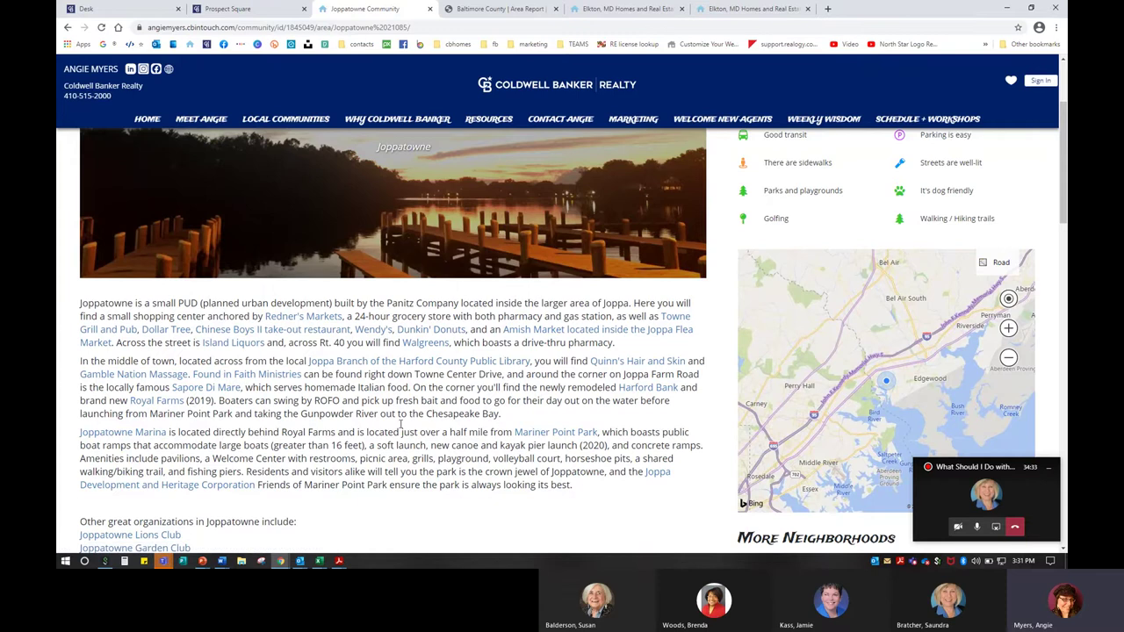
scroll(402, 427, down, 3)
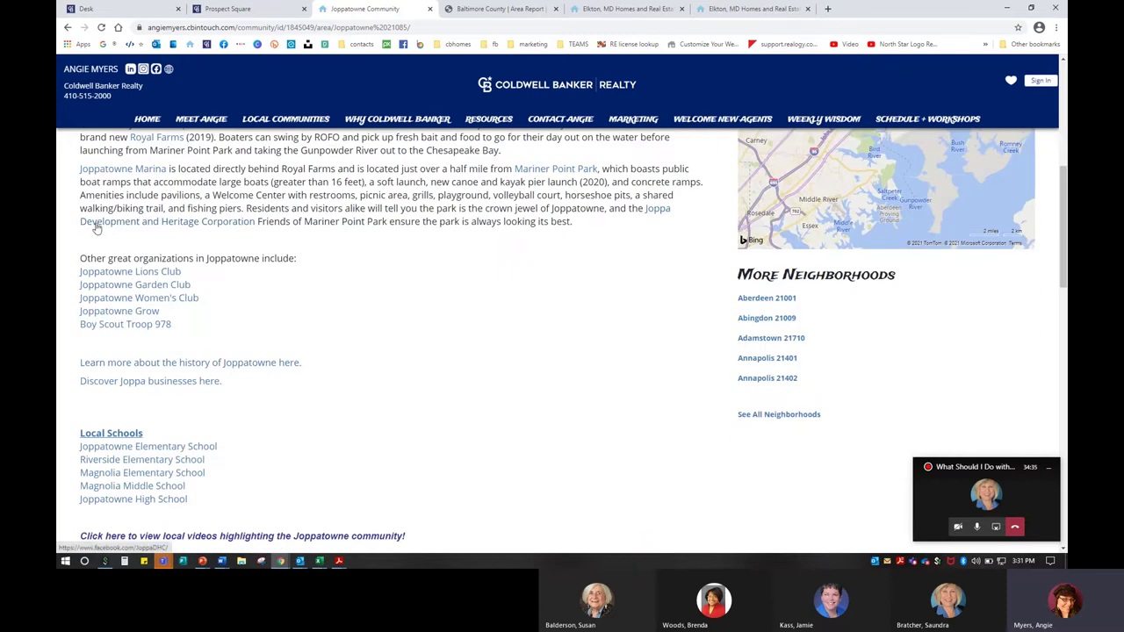
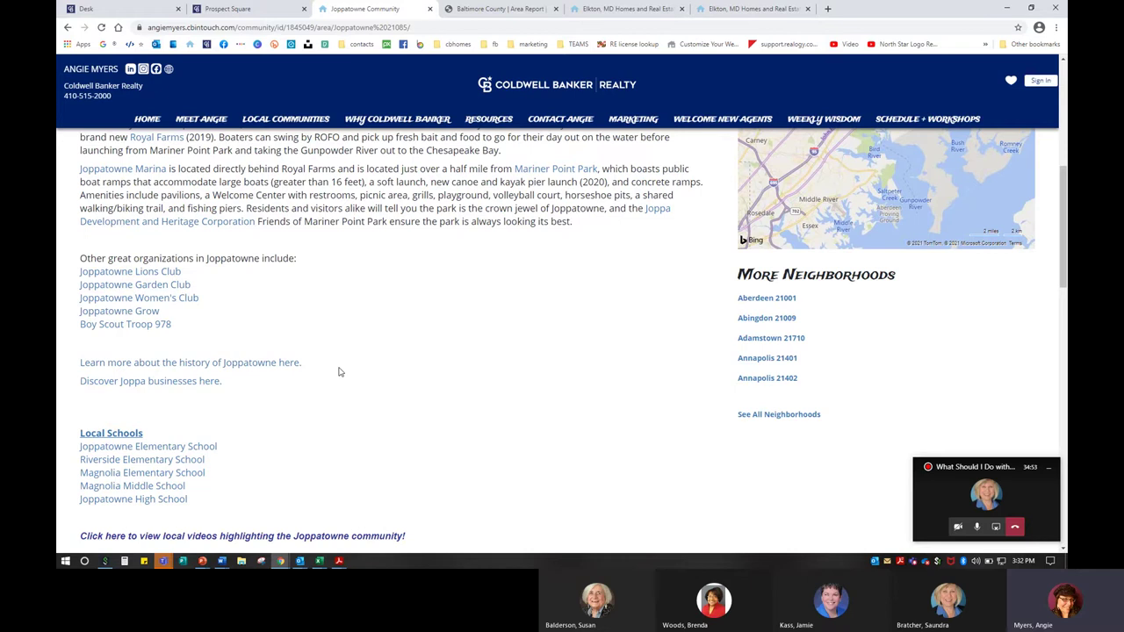
Step: Scroll through the Joppatowne community page to review its content
scroll(170, 386, down, 3)
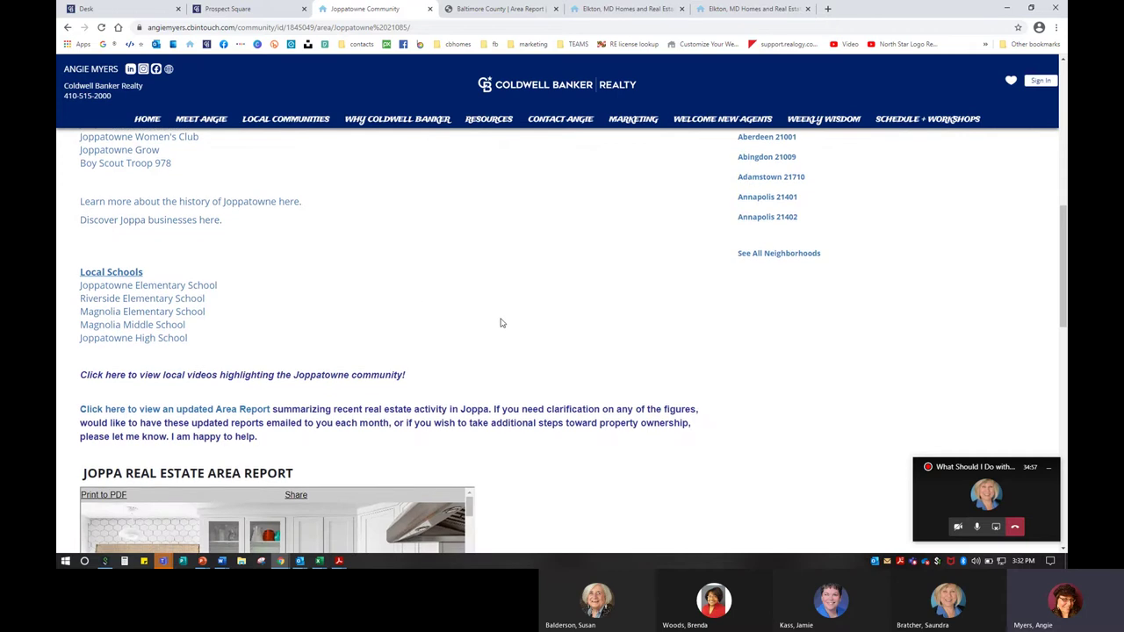
scroll(507, 326, down, 3)
scroll(577, 347, down, 3)
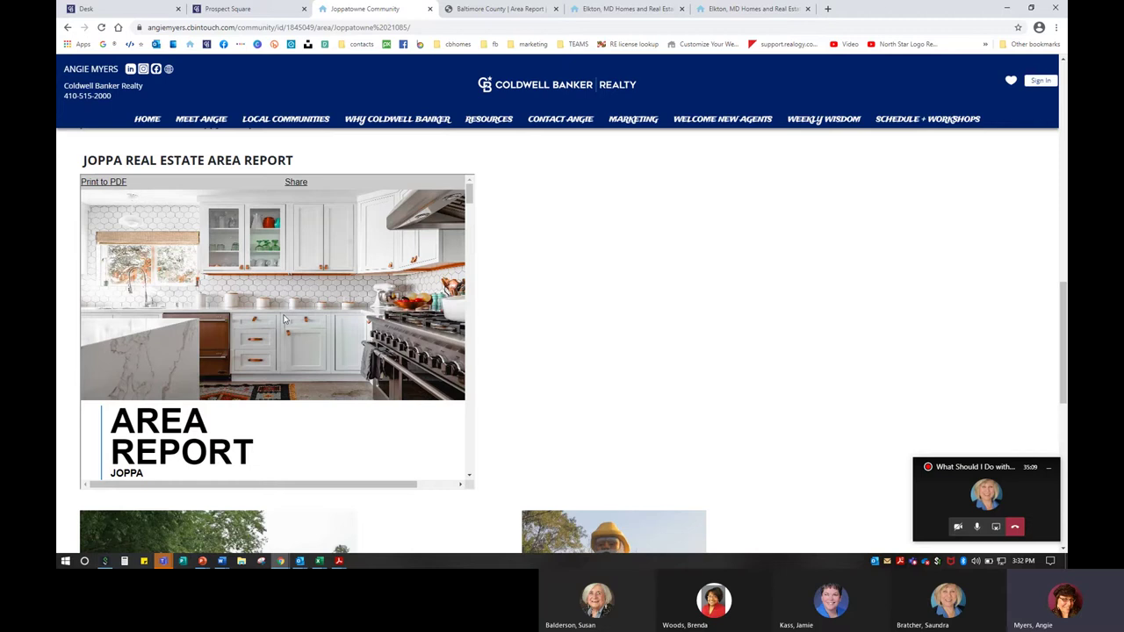
scroll(283, 318, down, 10)
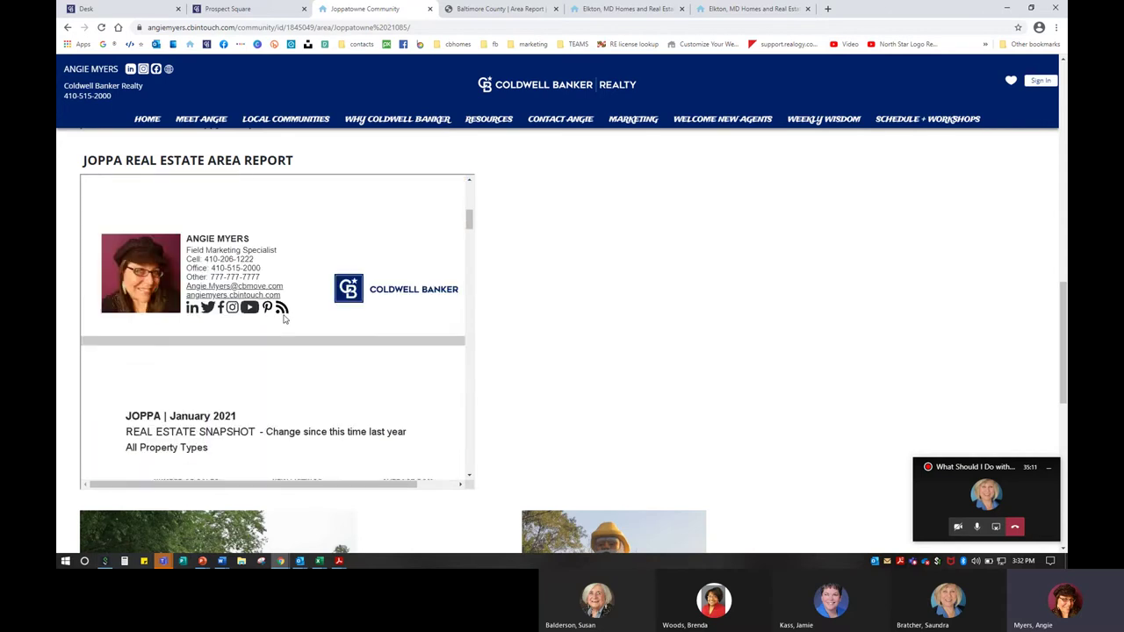
scroll(284, 319, down, 8)
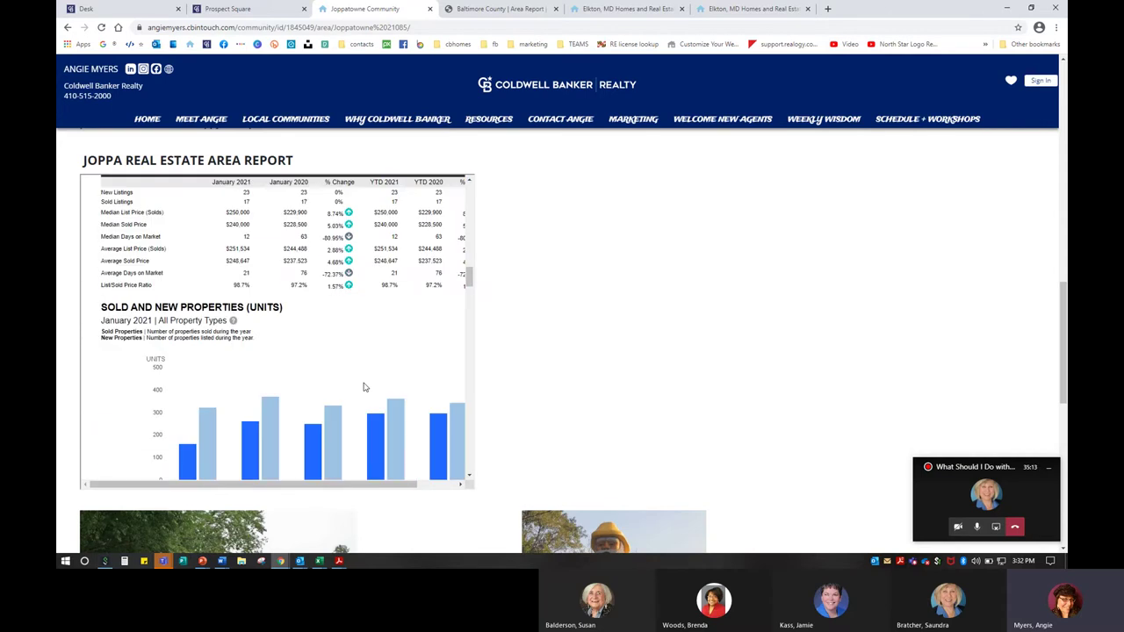
scroll(427, 492, right, 2)
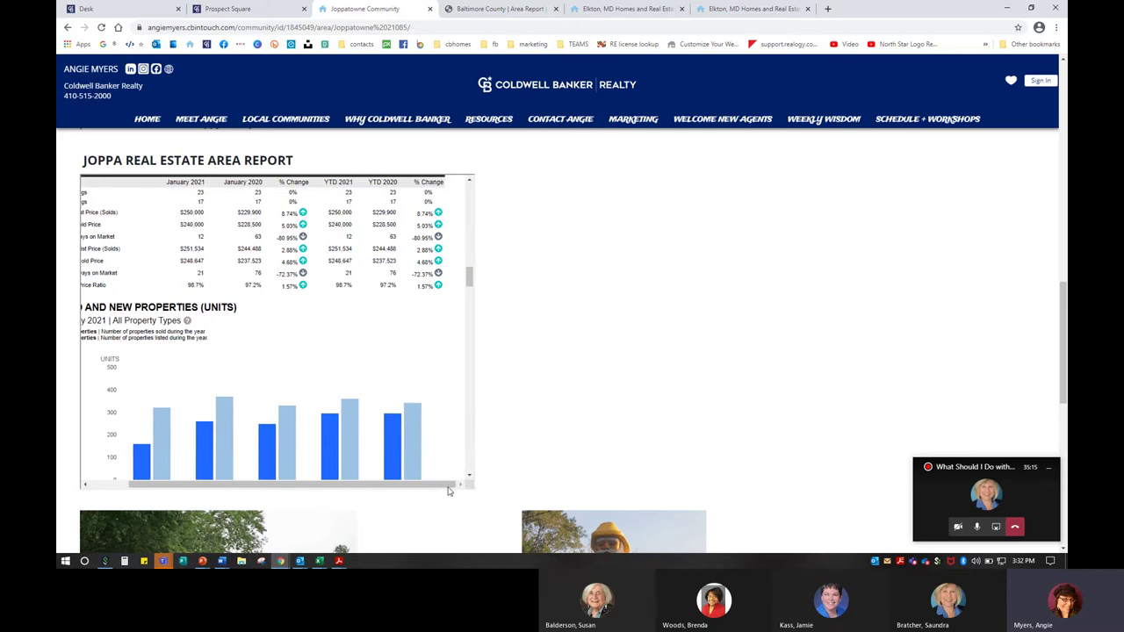
scroll(441, 489, left, 2)
scroll(349, 400, down, 8)
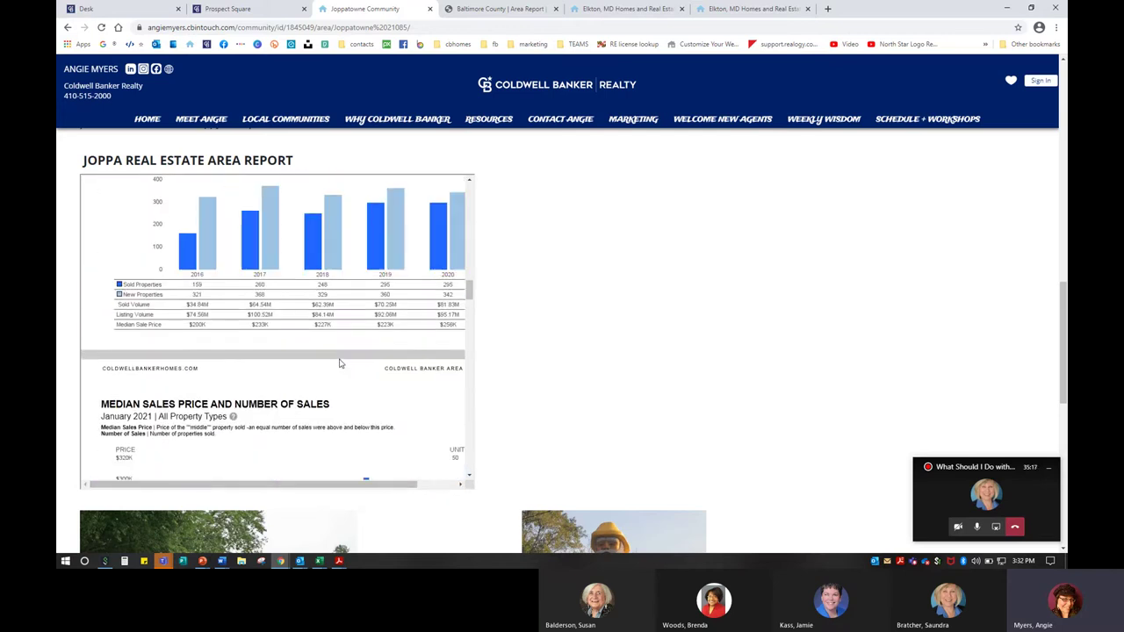
scroll(341, 363, down, 3)
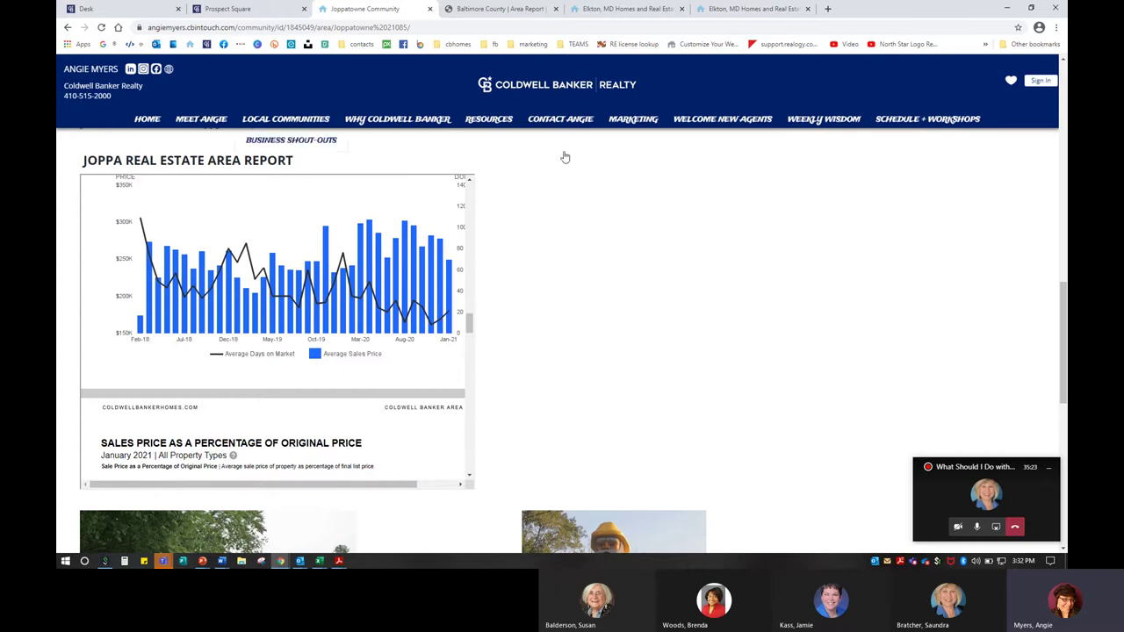
scroll(397, 320, down, 10)
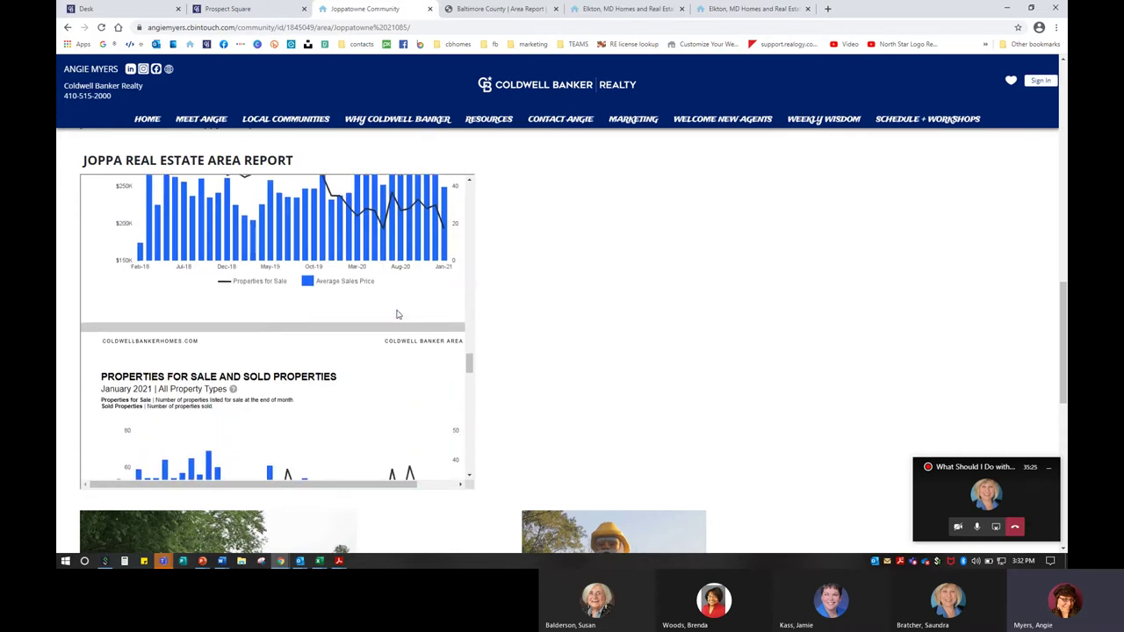
scroll(397, 315, down, 3)
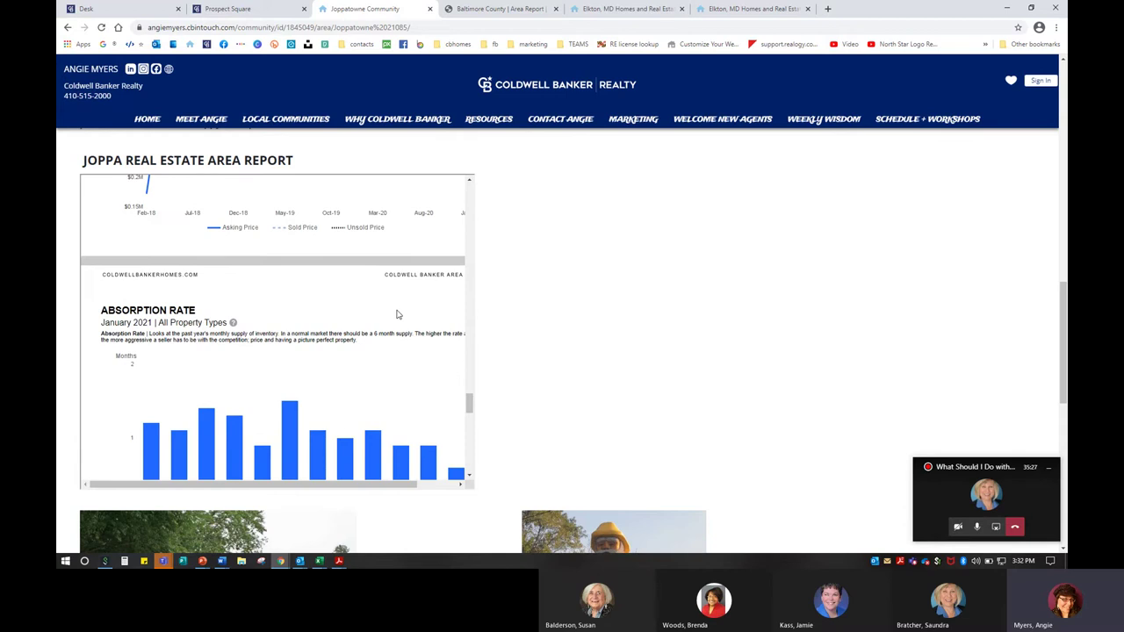
scroll(397, 315, down, 3)
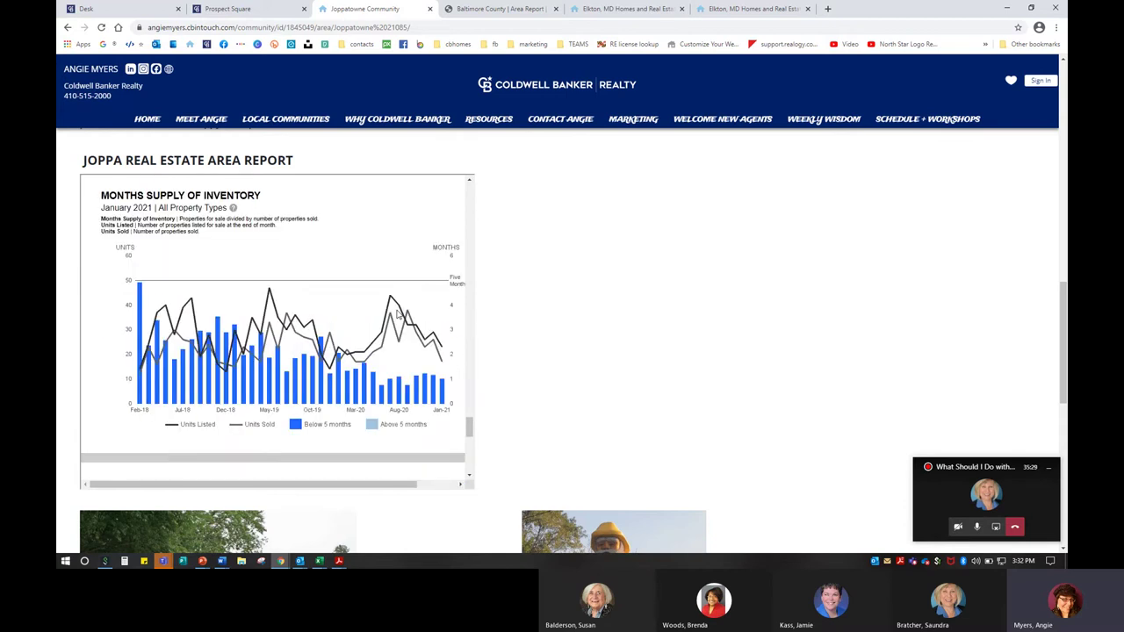
scroll(397, 315, down, 3)
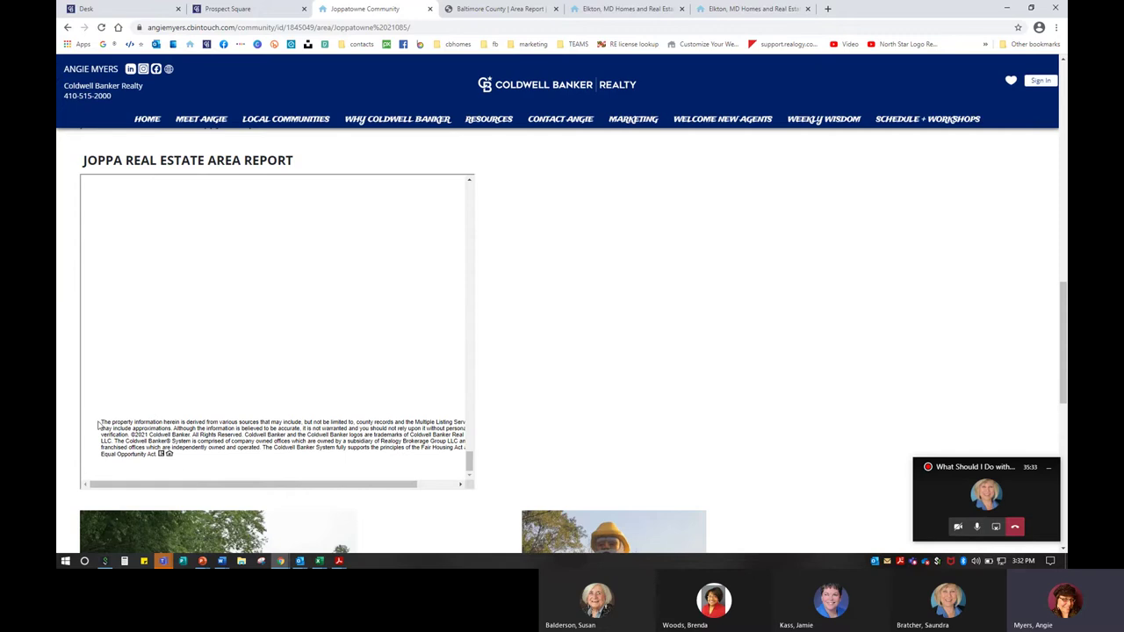
scroll(329, 391, up, 5)
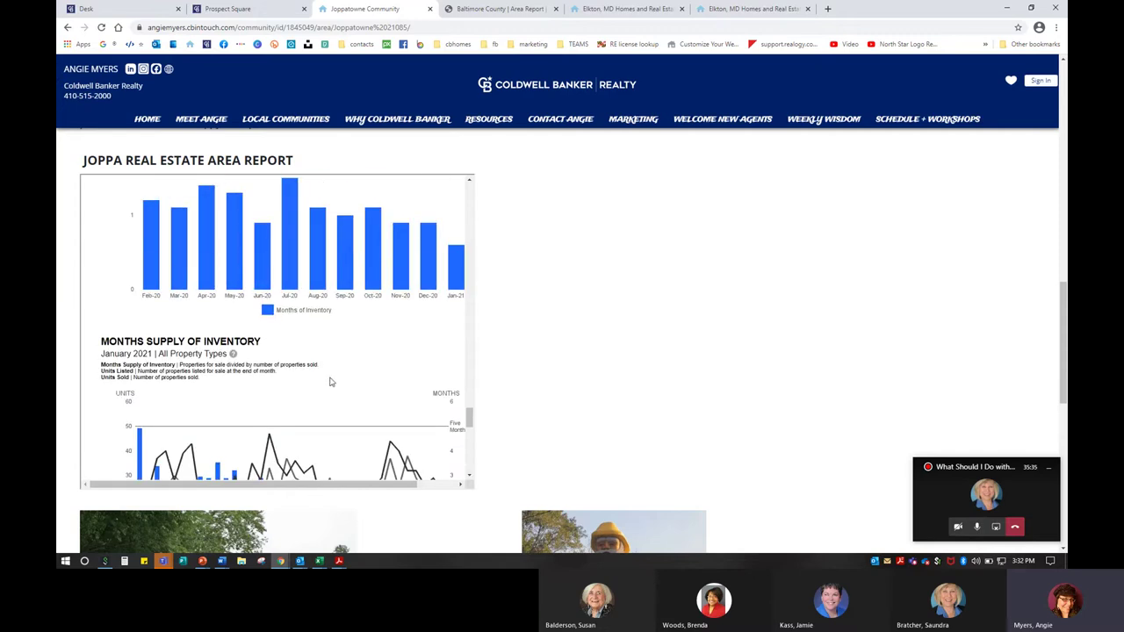
scroll(331, 382, up, 5)
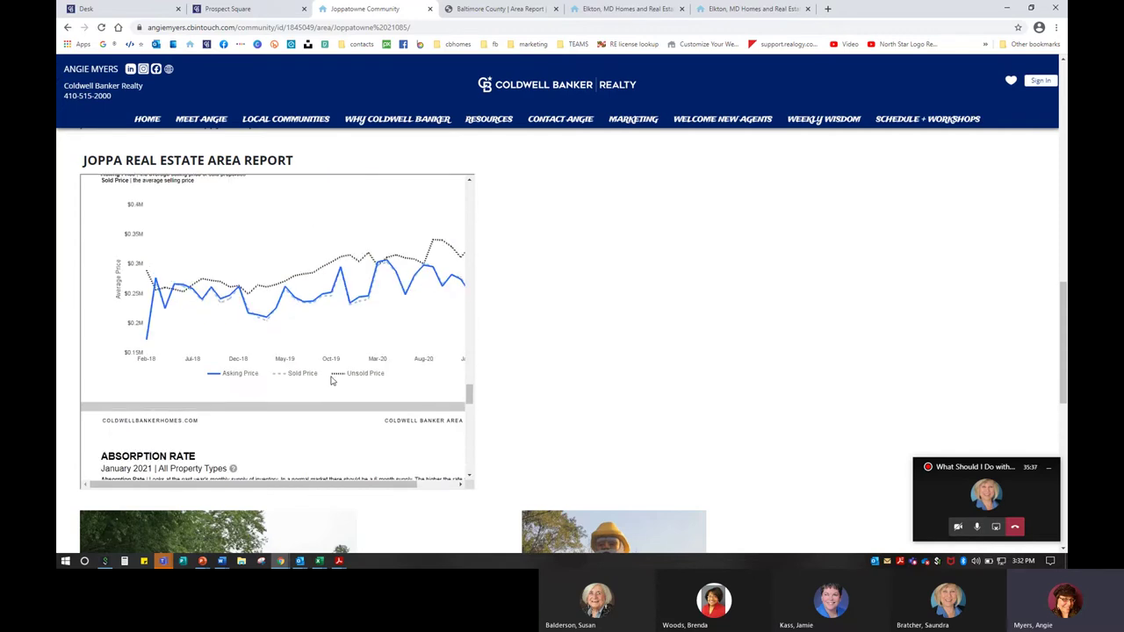
scroll(332, 380, up, 10)
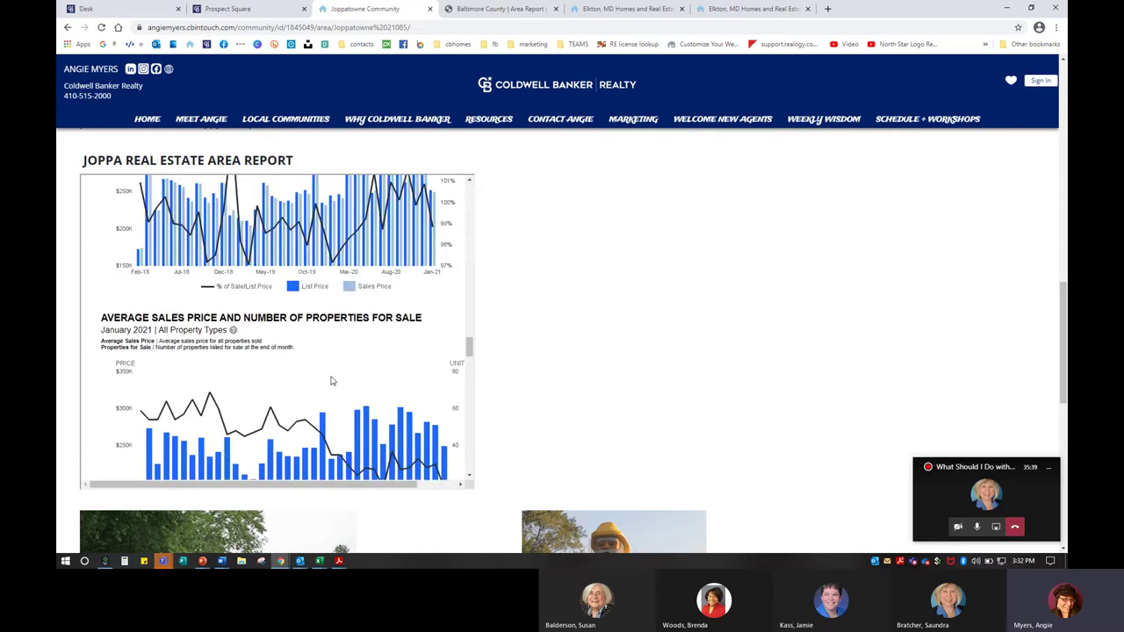
scroll(332, 379, up, 10)
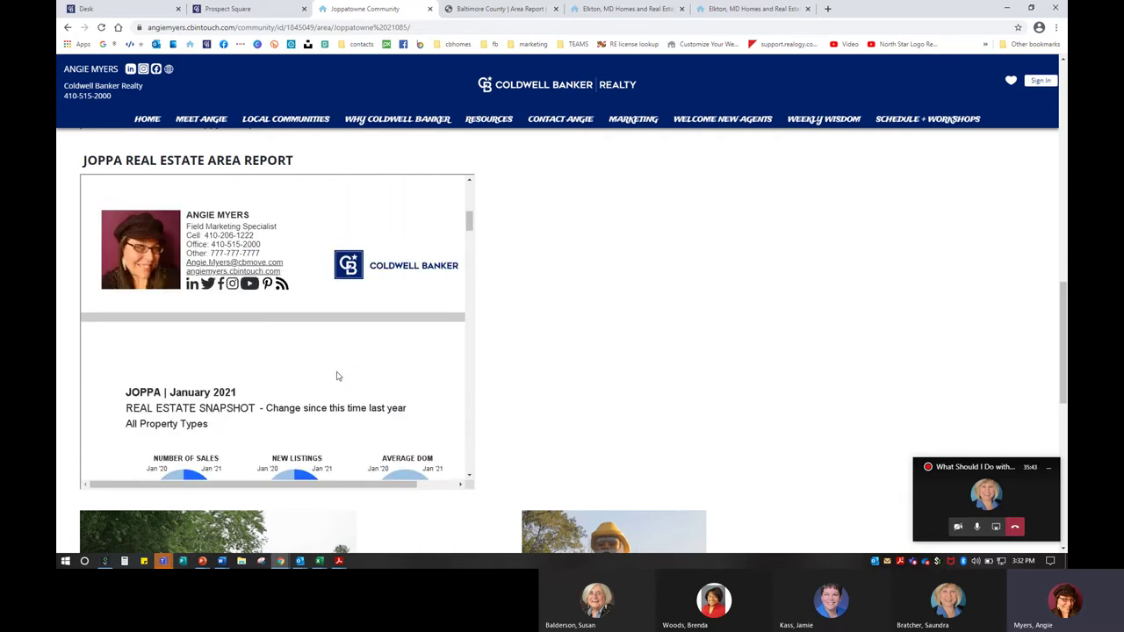
scroll(539, 334, up, 10)
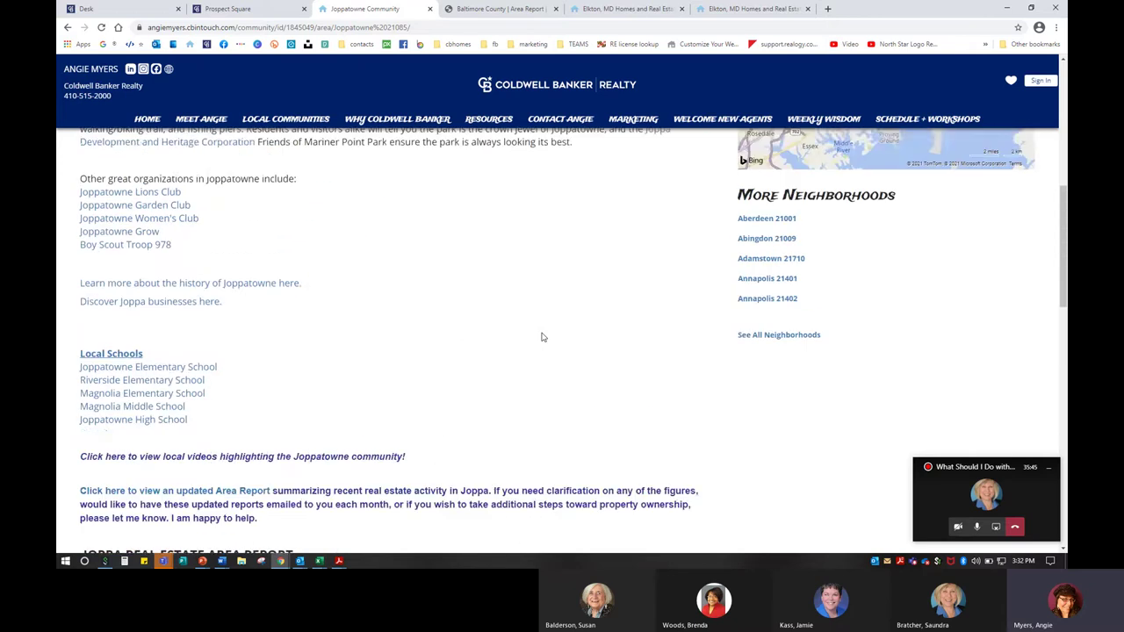
scroll(437, 316, down, 4)
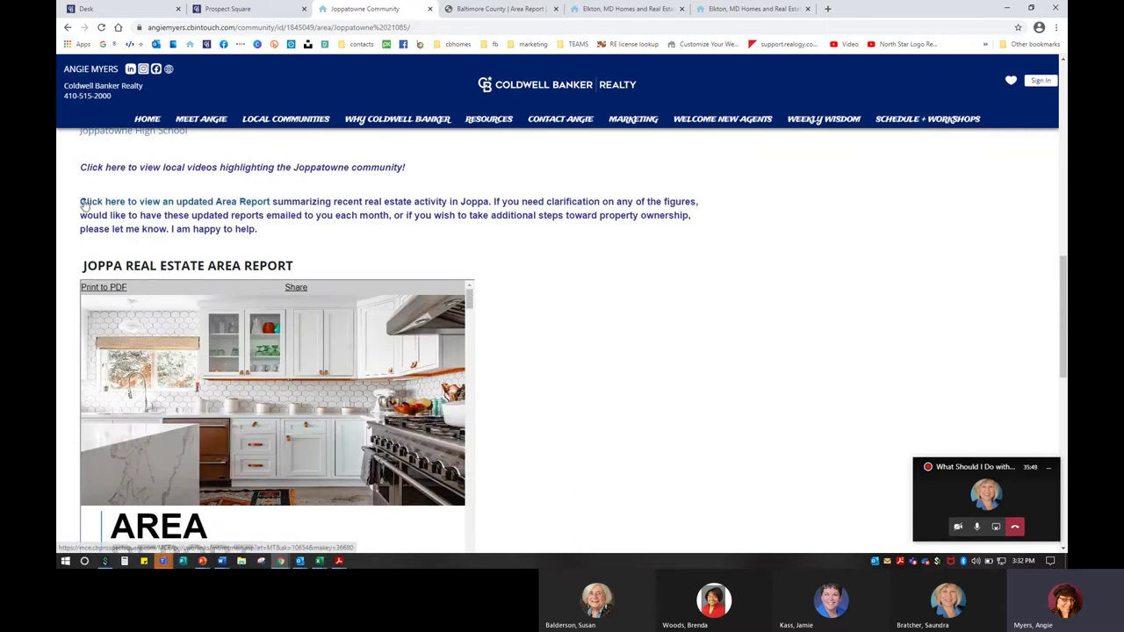
Step: Open the Joppa Area Report linked from the Joppatowne page's Area Report paragraph
drag(80, 201, 308, 240)
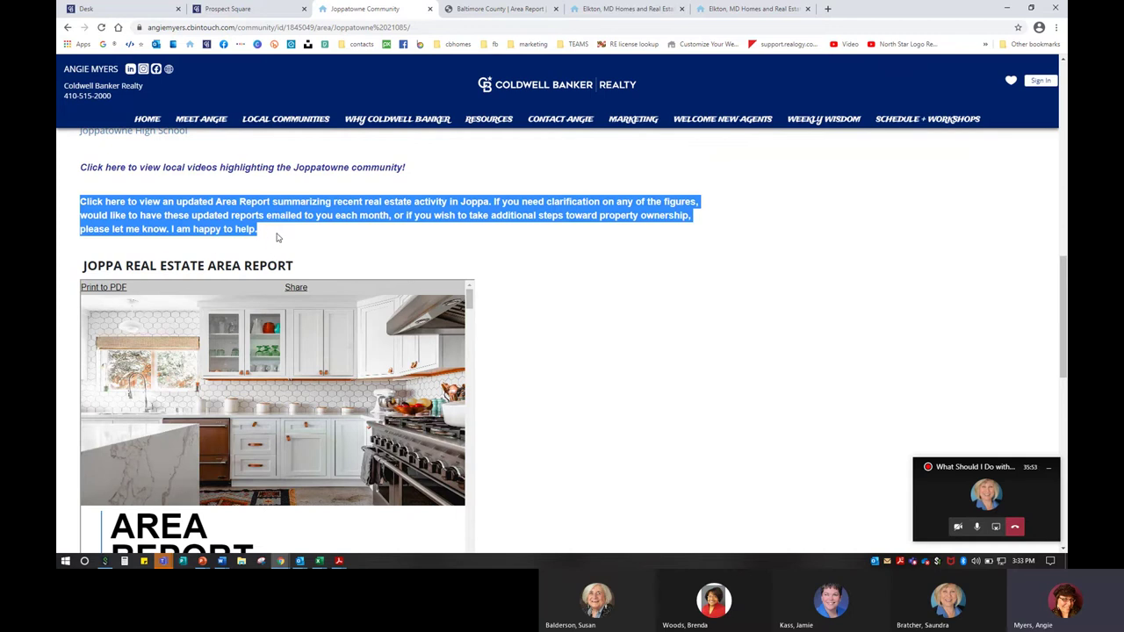
click(277, 238)
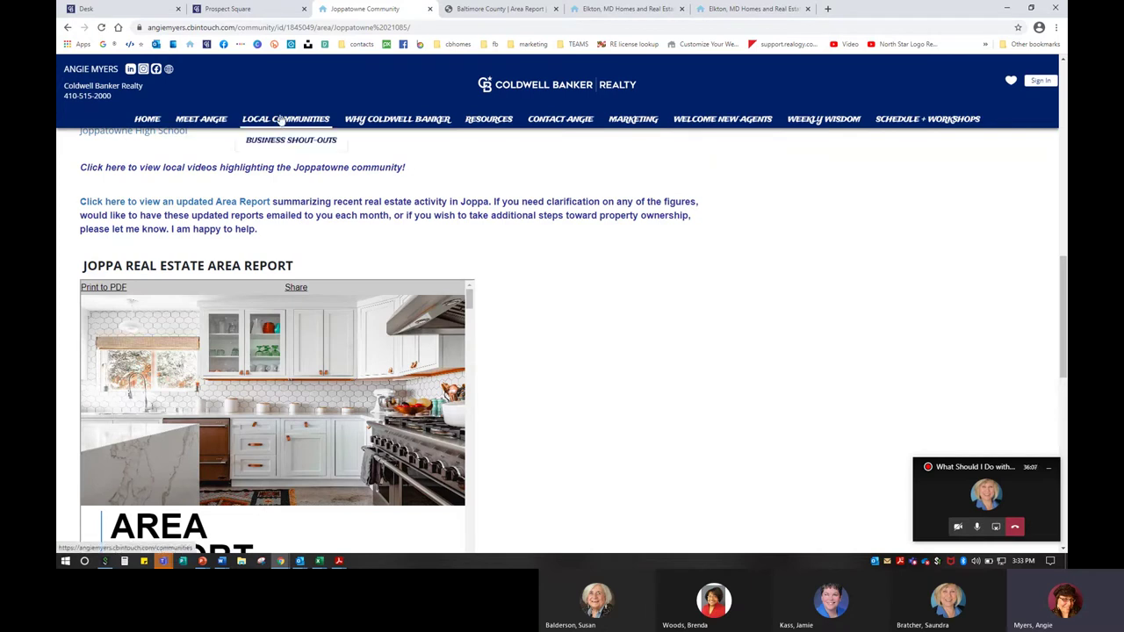
click(235, 207)
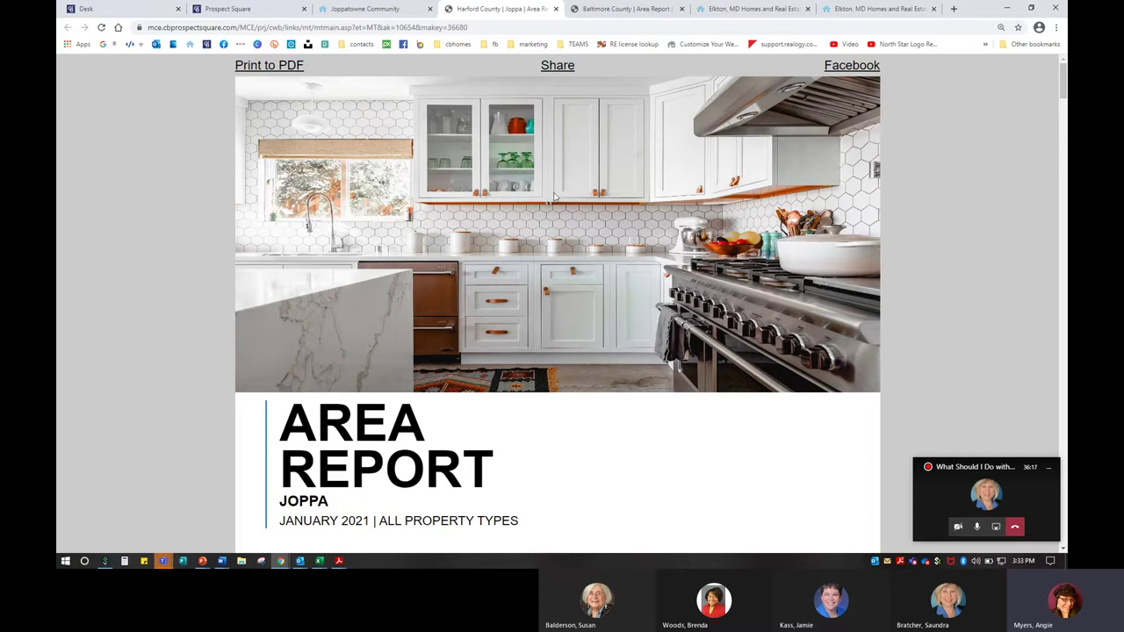
click(373, 8)
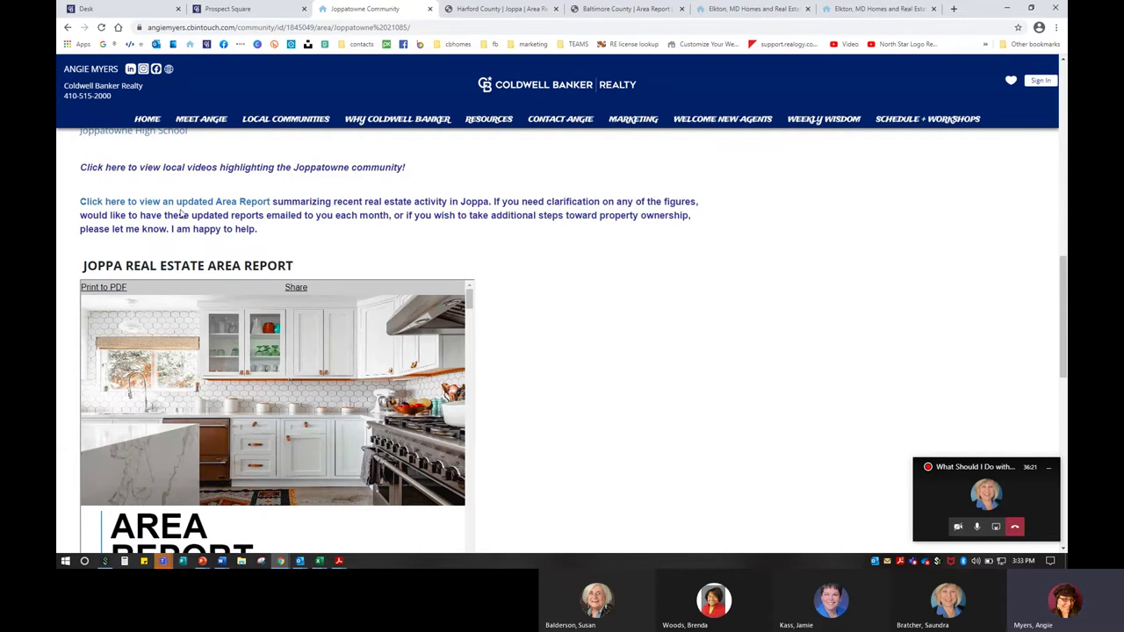
Step: Copy the full Joppatowne Area Report paragraph and go to the CB Desk home page
drag(74, 202, 298, 239)
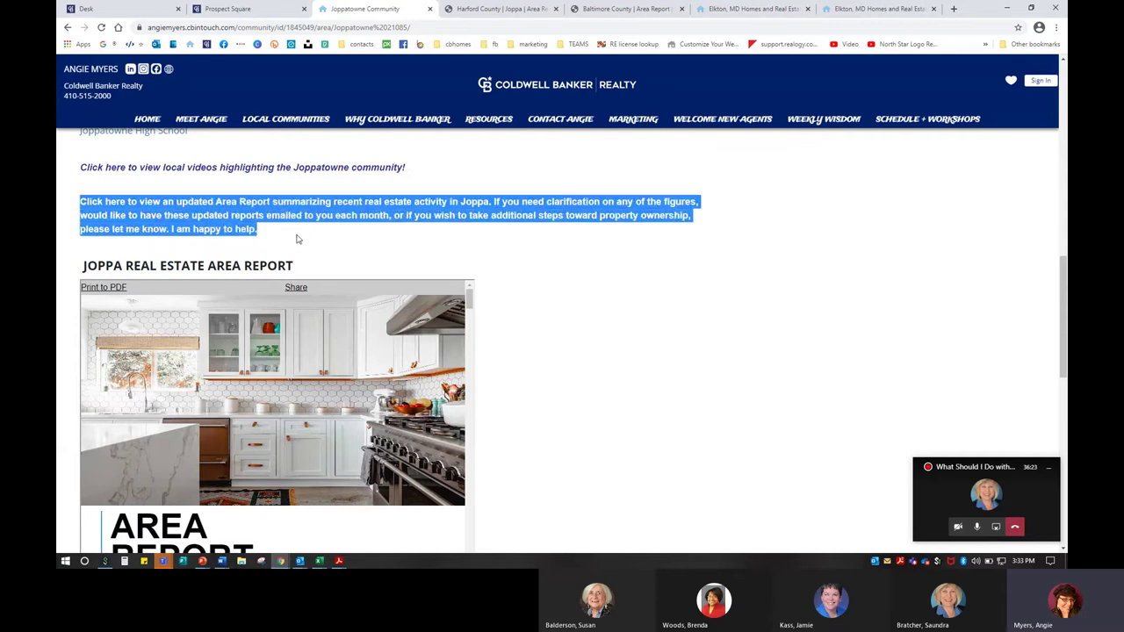
right_click(234, 224)
click(262, 226)
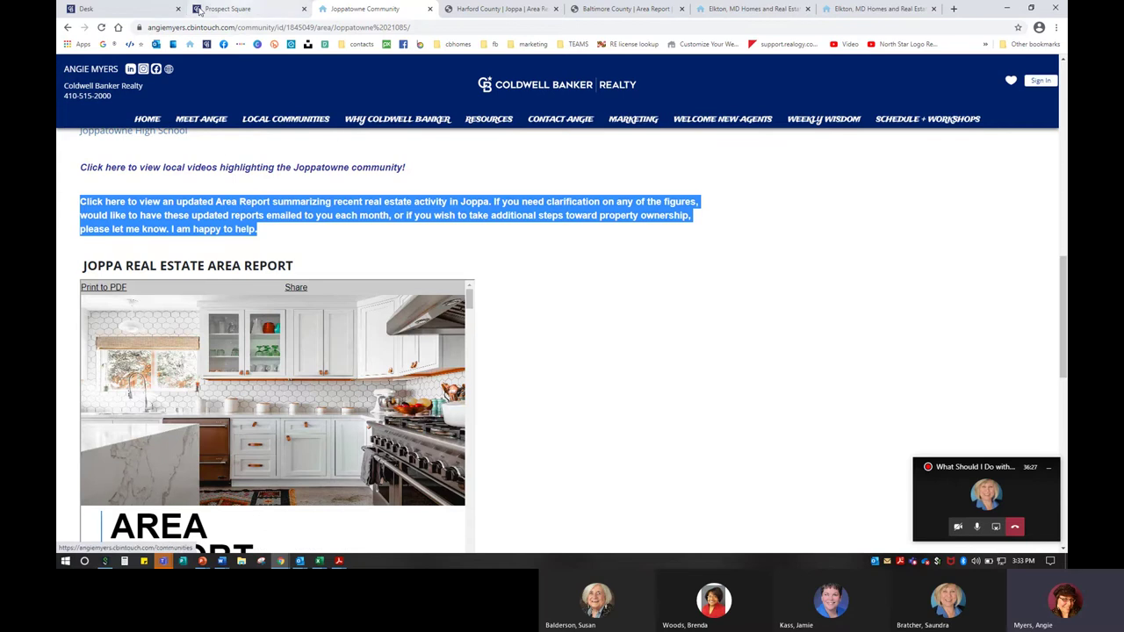
click(119, 11)
click(87, 118)
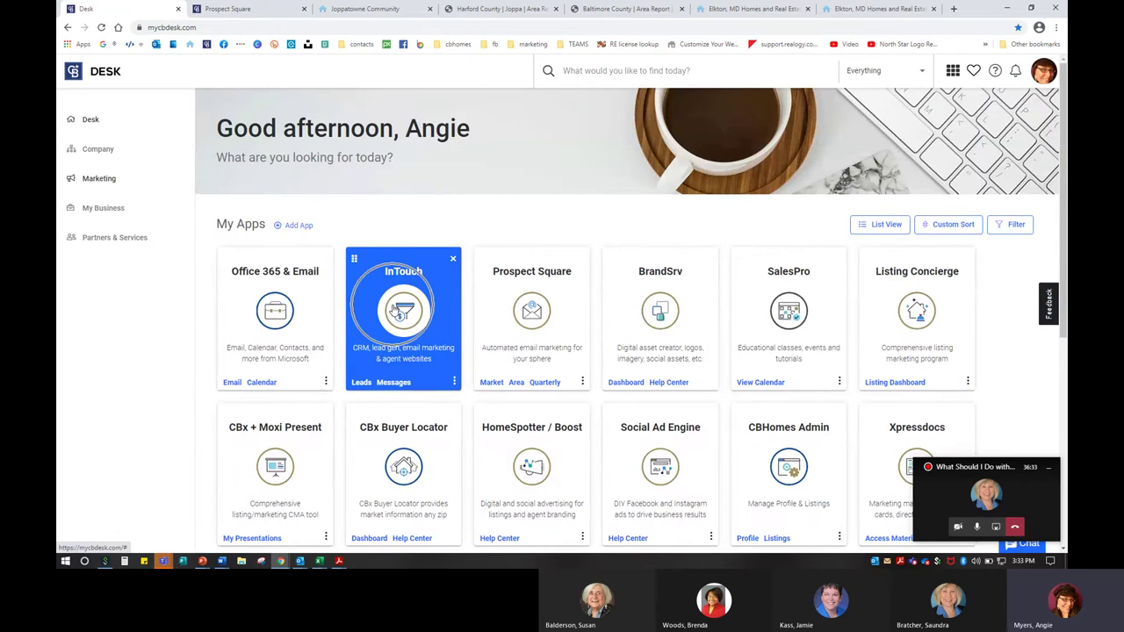
Step: Open InTouch as the agent from CB Desk and go to Website > Pages and Menus
click(403, 309)
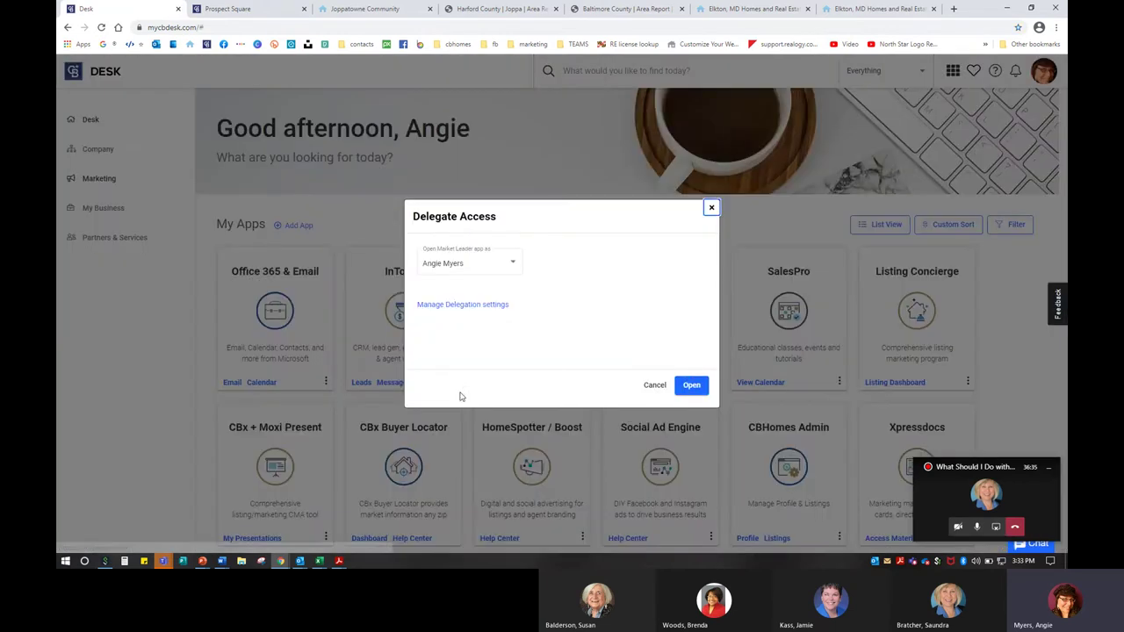
click(692, 385)
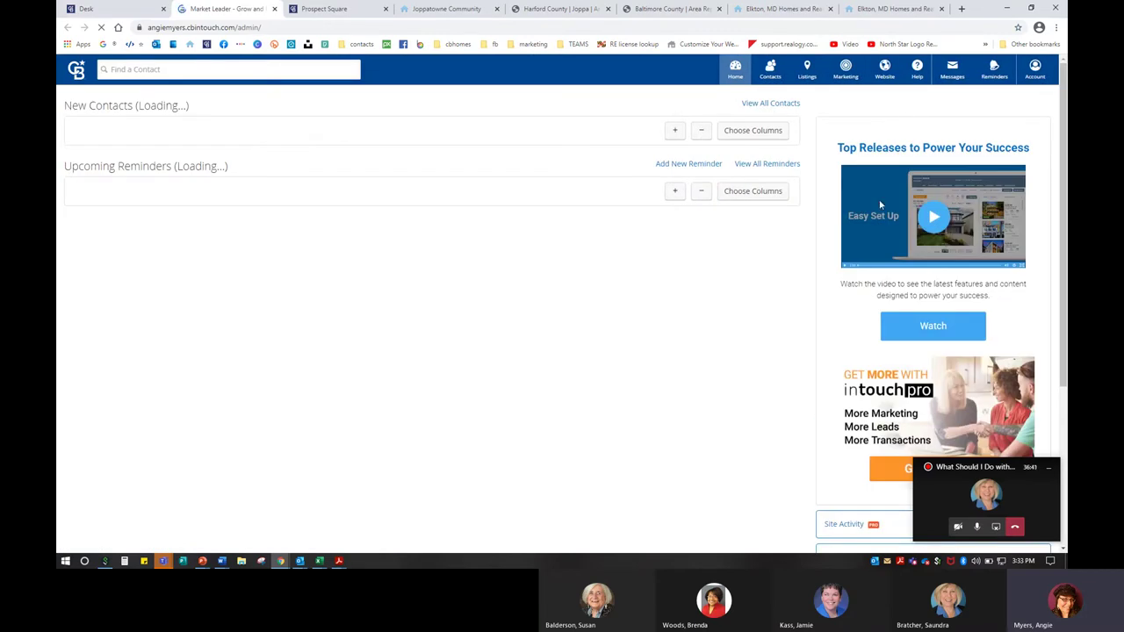
click(885, 75)
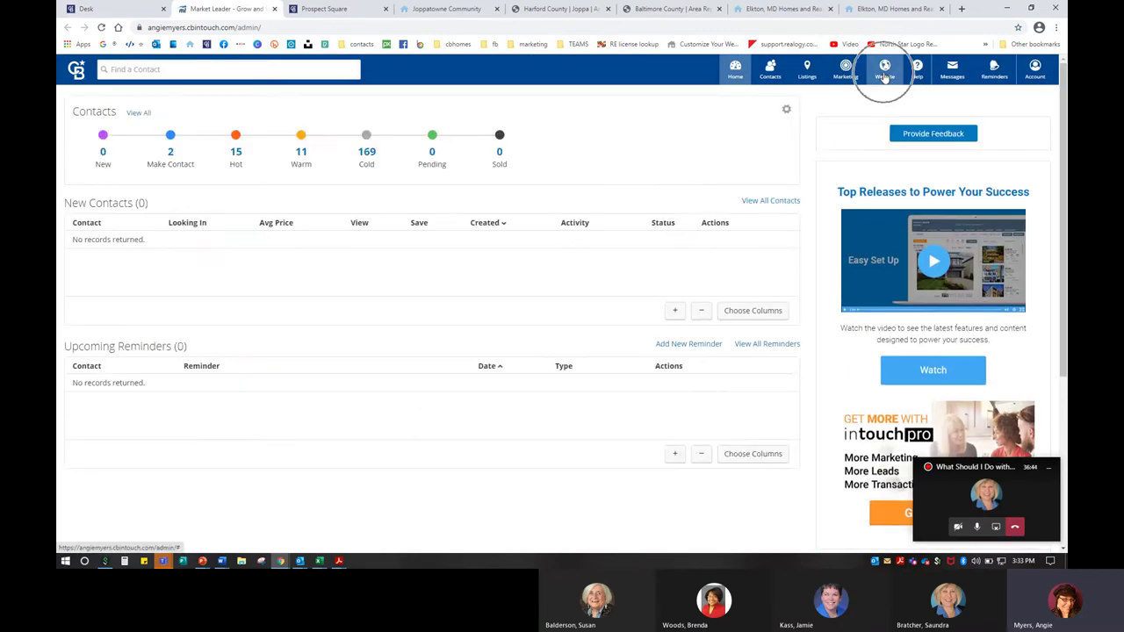
click(886, 97)
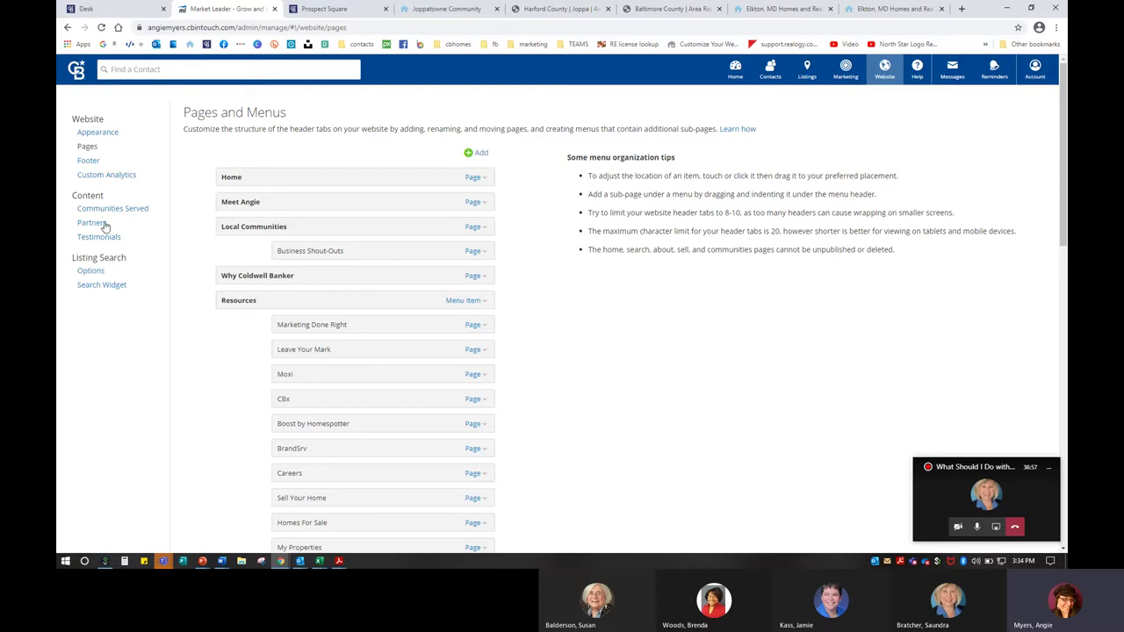
Step: Open Communities Served and review the Aberdeen 21001 community's edit page
click(130, 211)
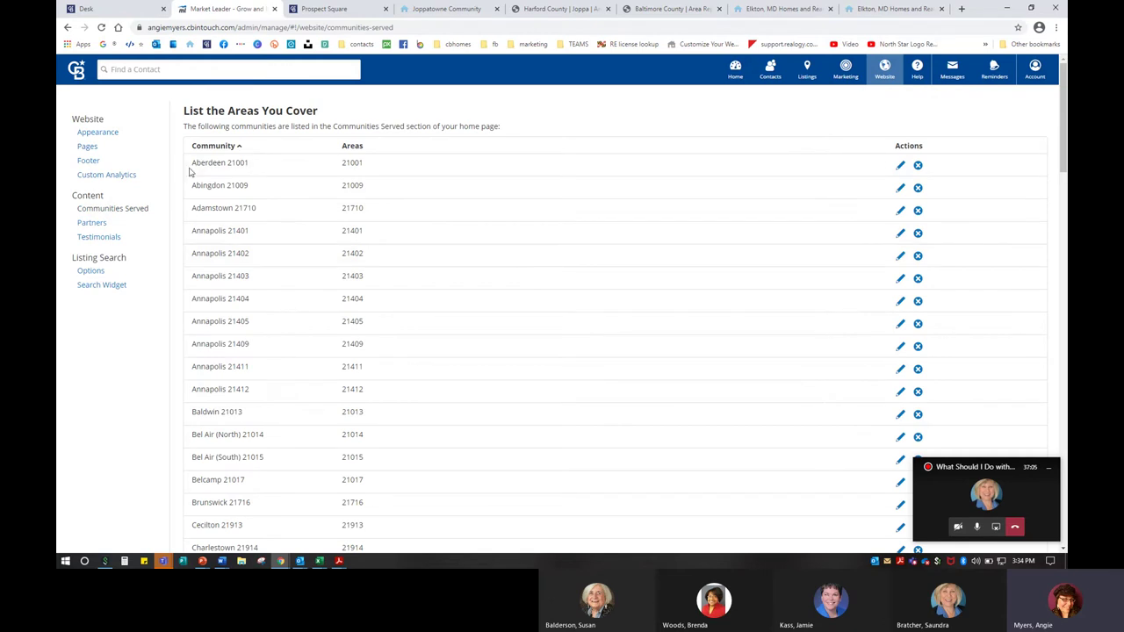
click(901, 165)
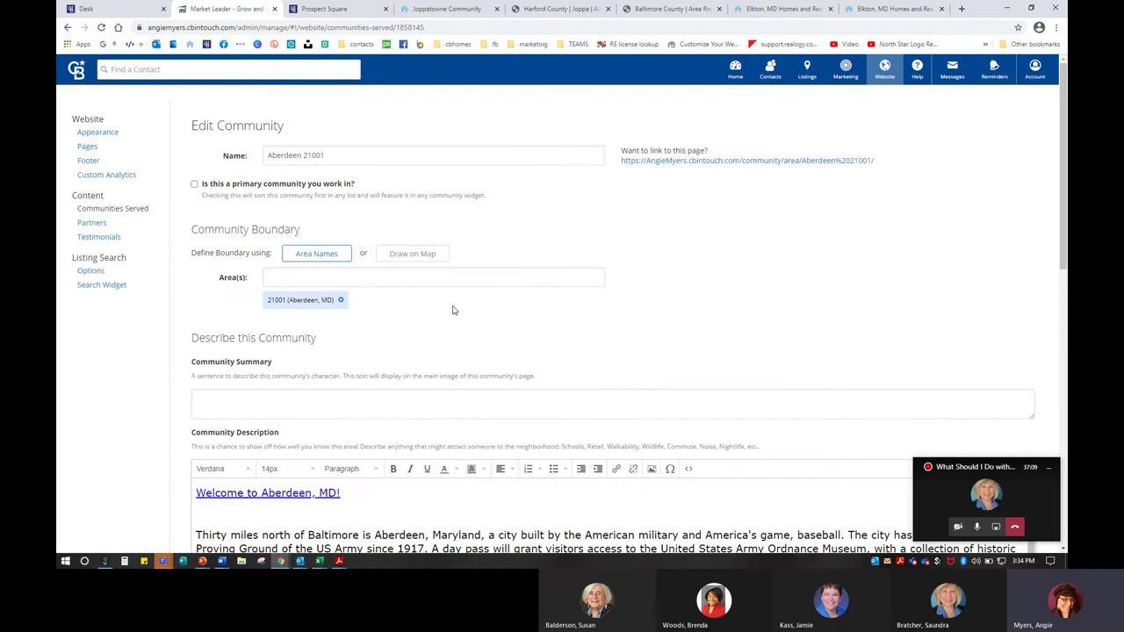
scroll(453, 313, down, 1)
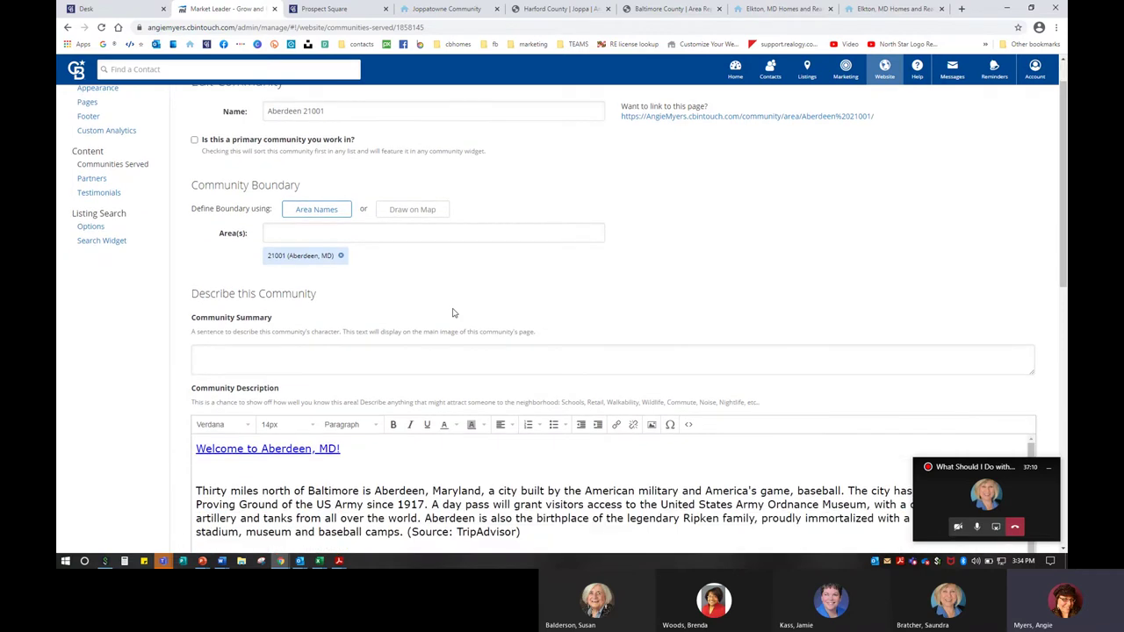
scroll(454, 313, down, 4)
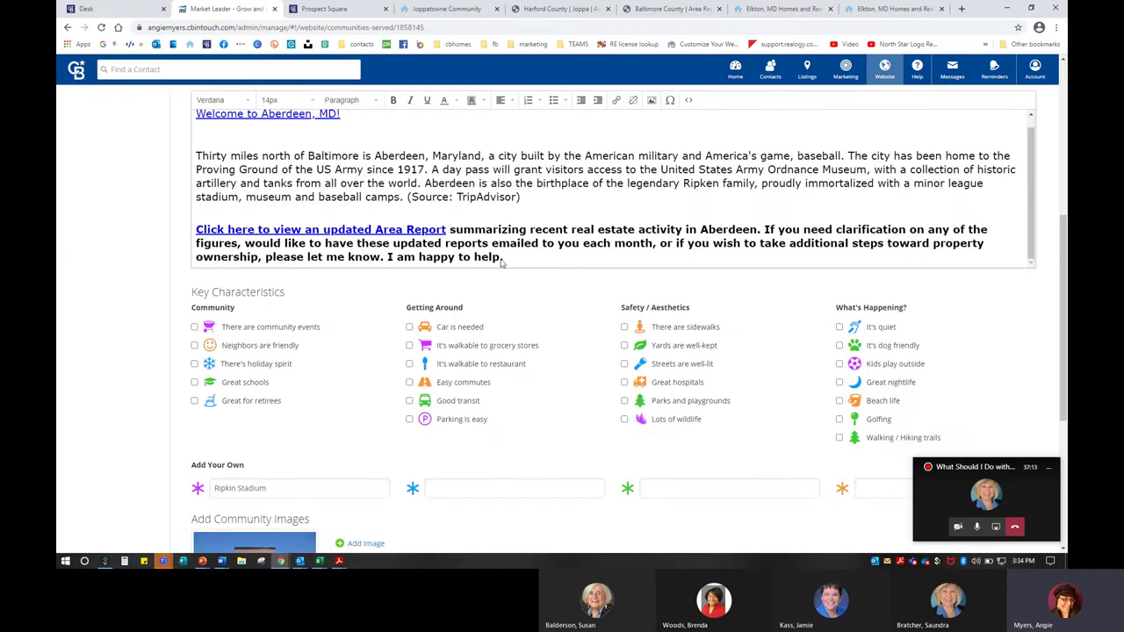
scroll(287, 348, up, 5)
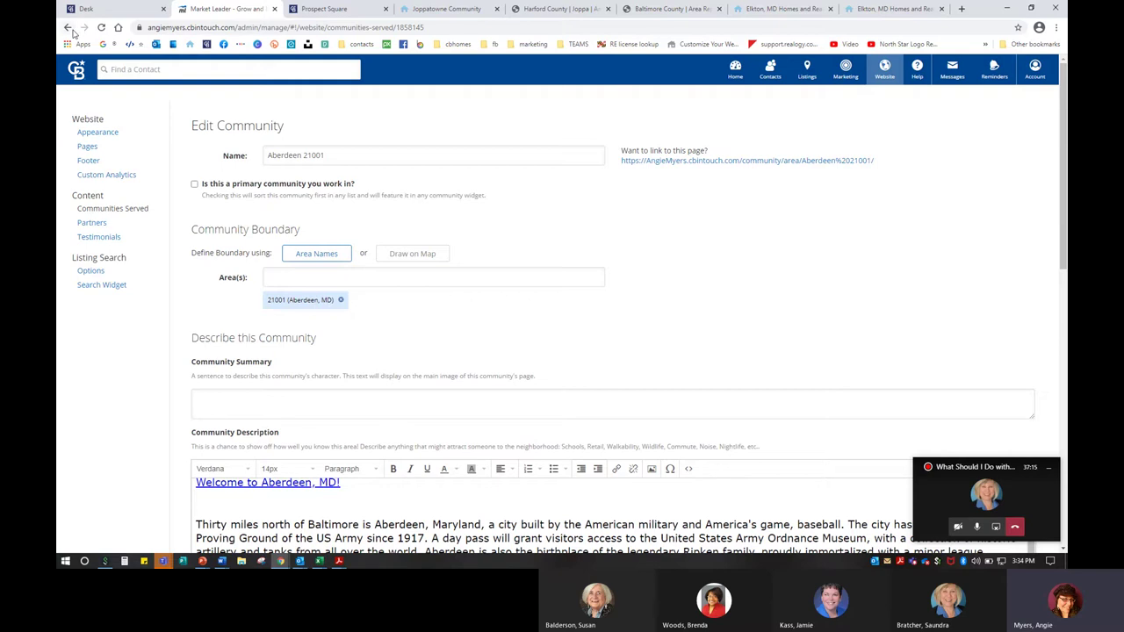
click(70, 28)
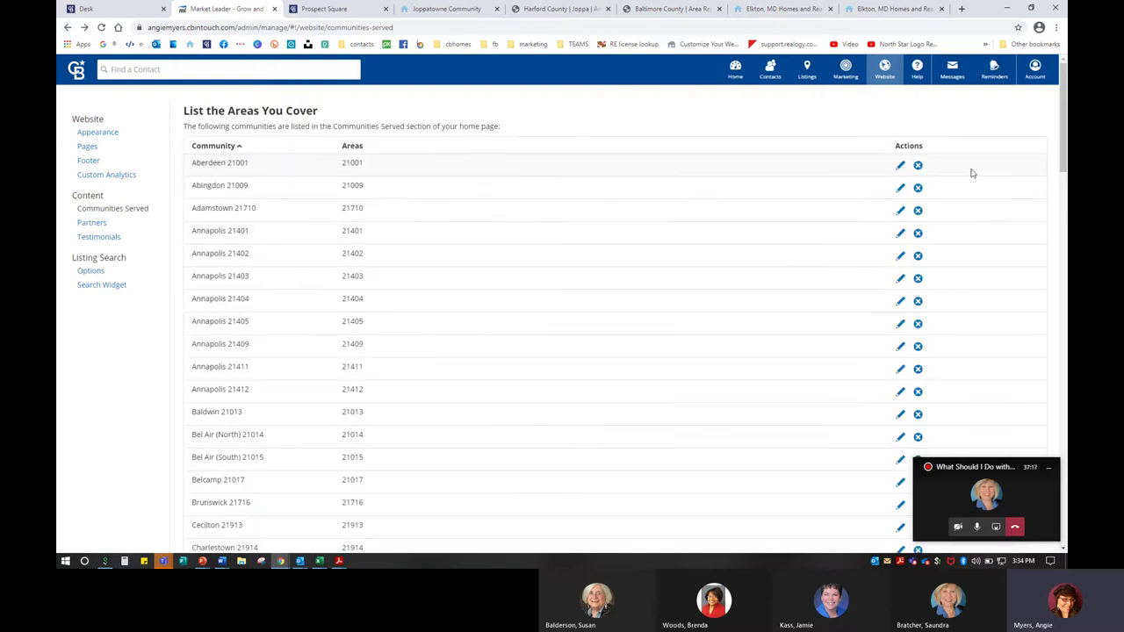
Step: Open the Abingdon 21009 Edit Community page and check its empty description
click(900, 188)
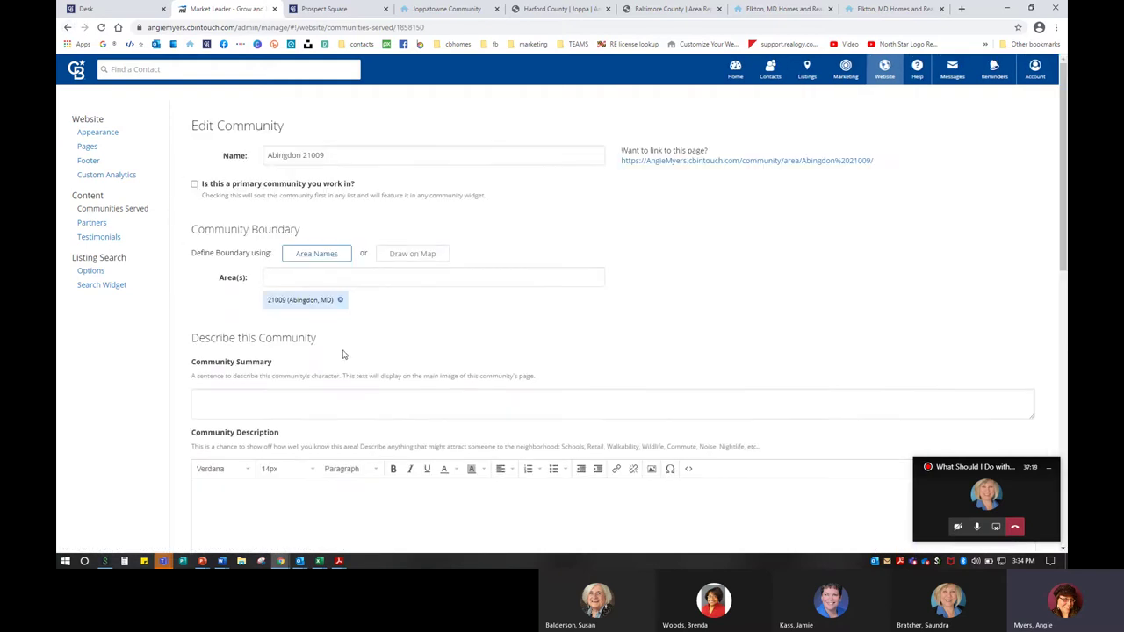
scroll(342, 354, down, 3)
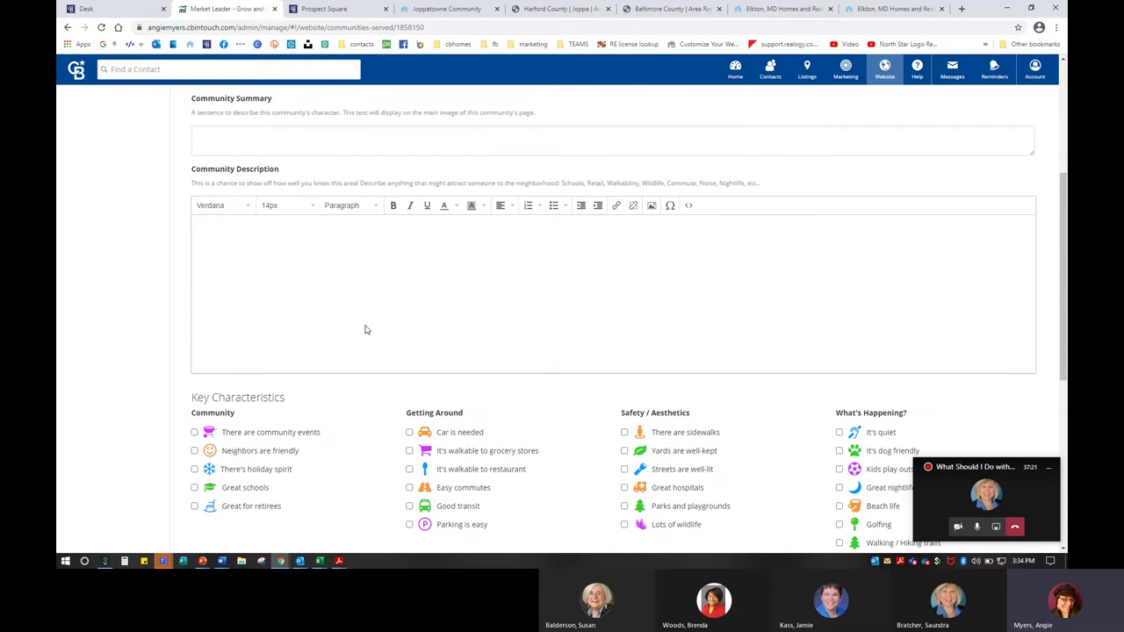
scroll(330, 314, down, 7)
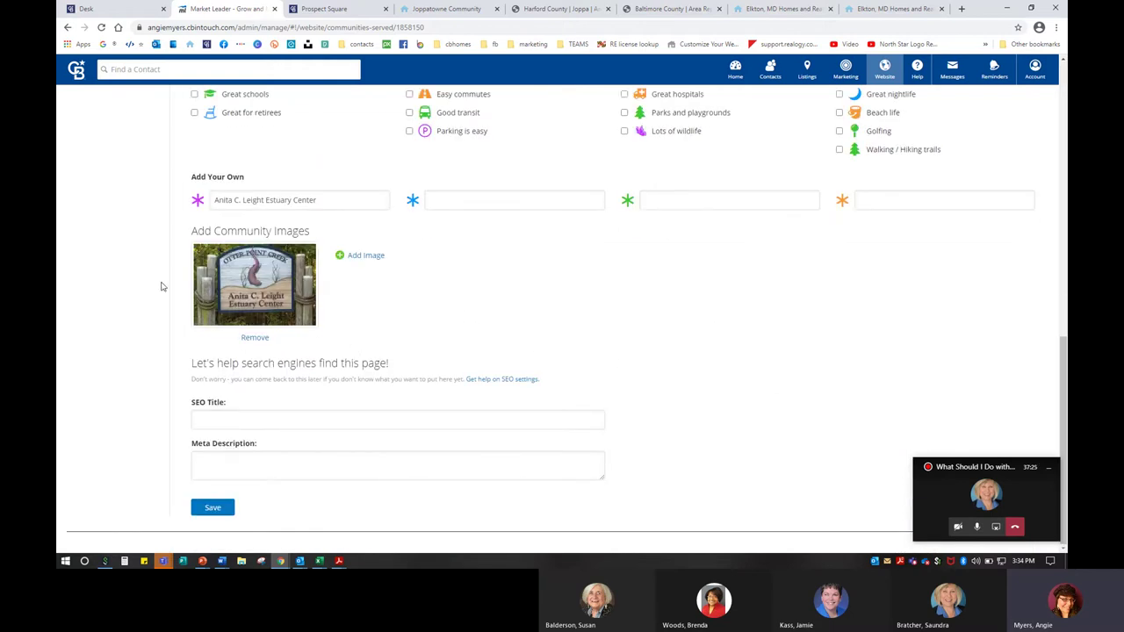
scroll(267, 369, up, 4)
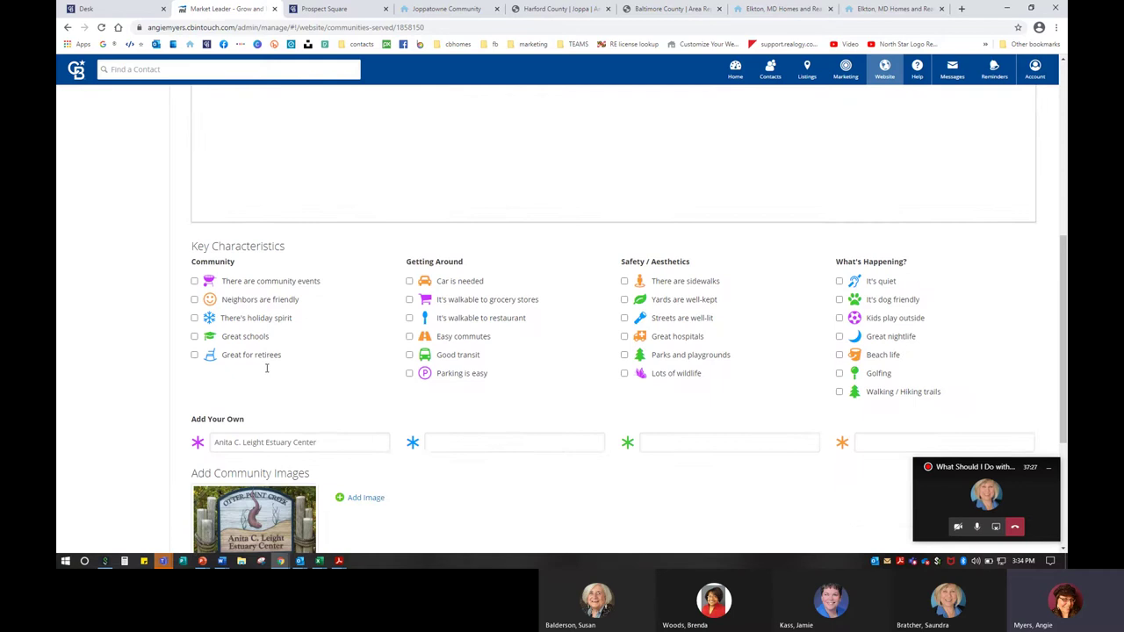
Step: Paste the Area Report paragraph into the description, remove bold, and set it to 20px
right_click(237, 161)
click(255, 230)
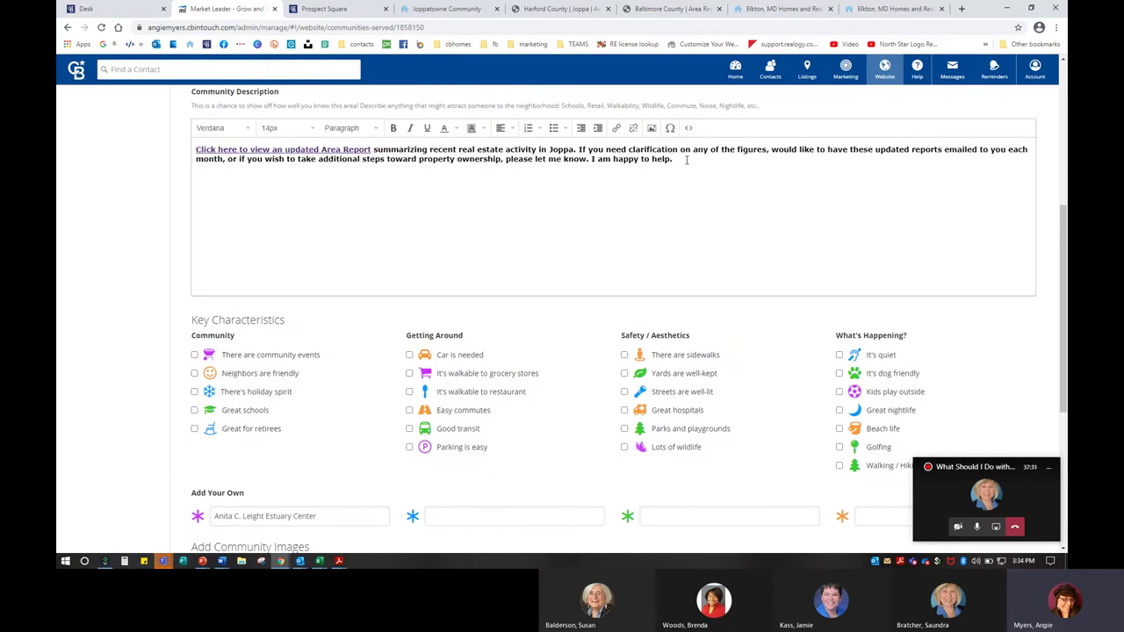
drag(687, 160, 395, 131)
click(395, 130)
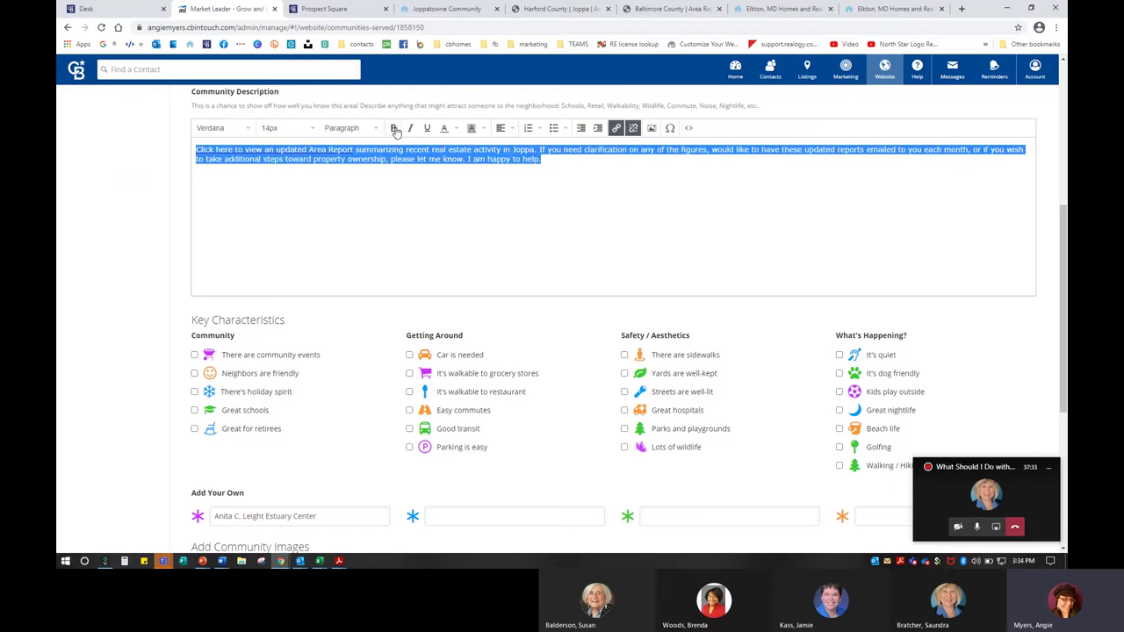
click(376, 165)
drag(549, 159, 172, 148)
click(285, 129)
click(283, 253)
click(442, 223)
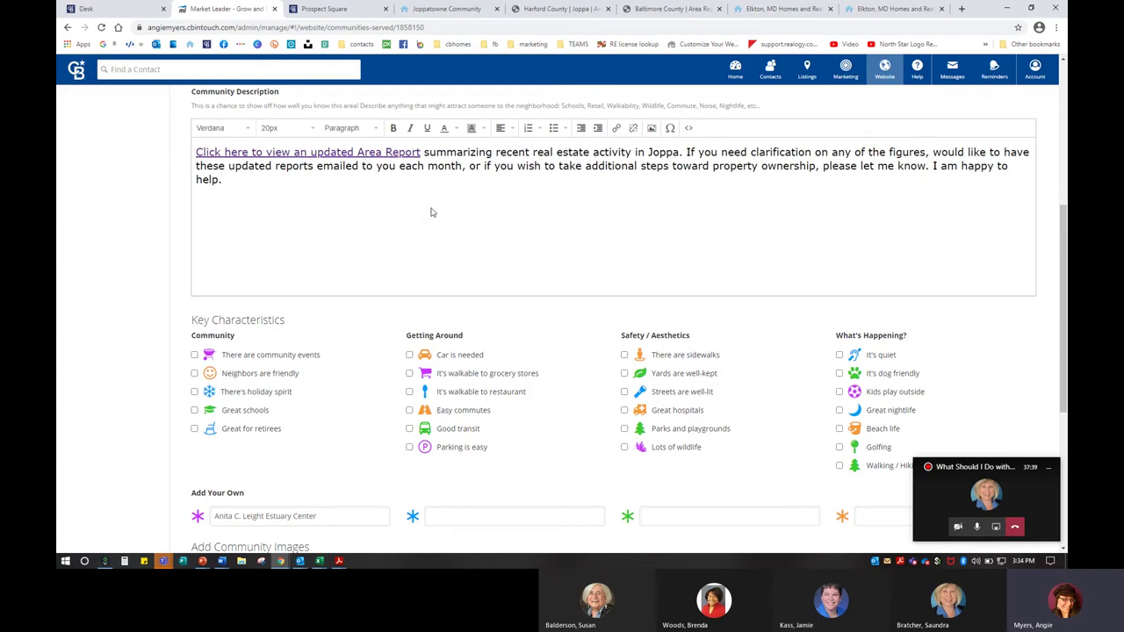
Step: Remove the Area Report link and change 'Joppa' to 'Abingdon'
click(422, 151)
drag(197, 153, 423, 153)
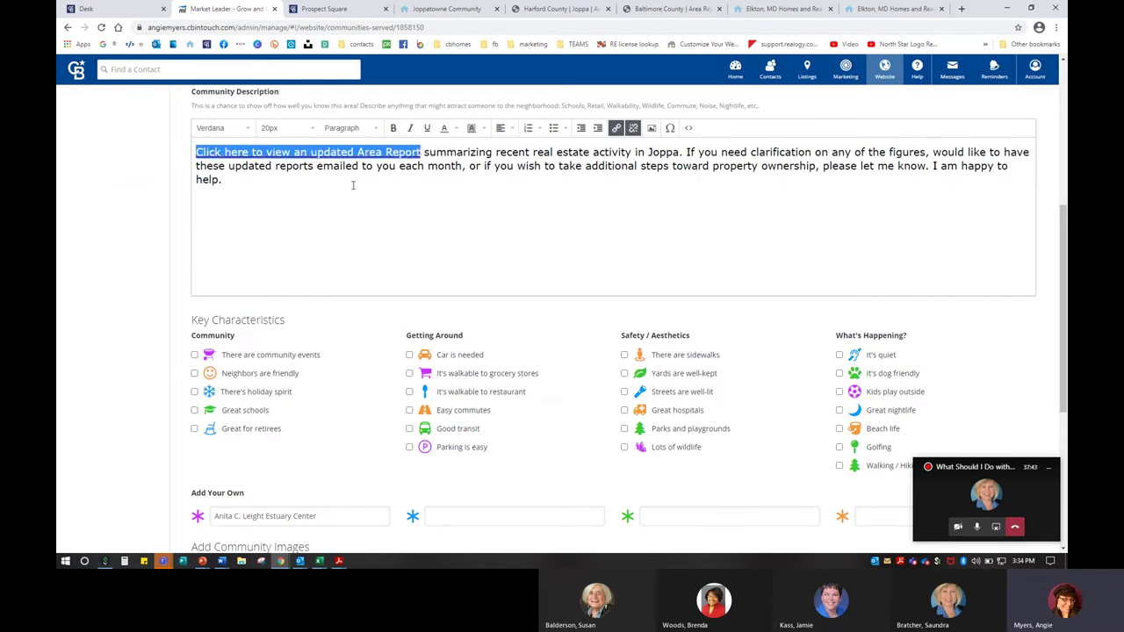
click(634, 130)
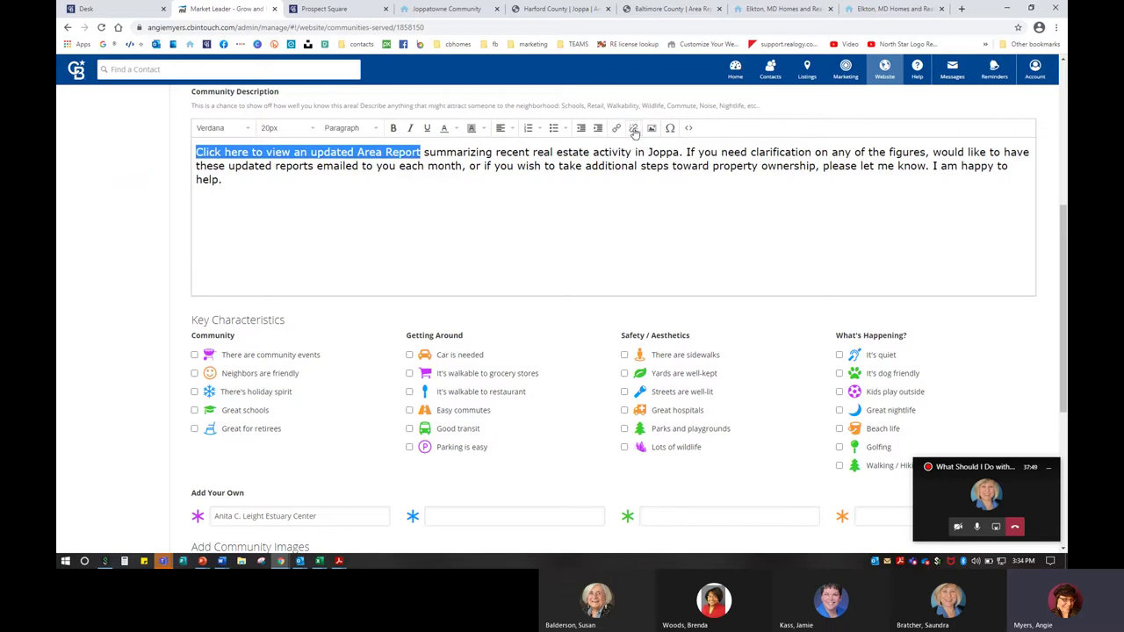
drag(648, 155, 675, 155)
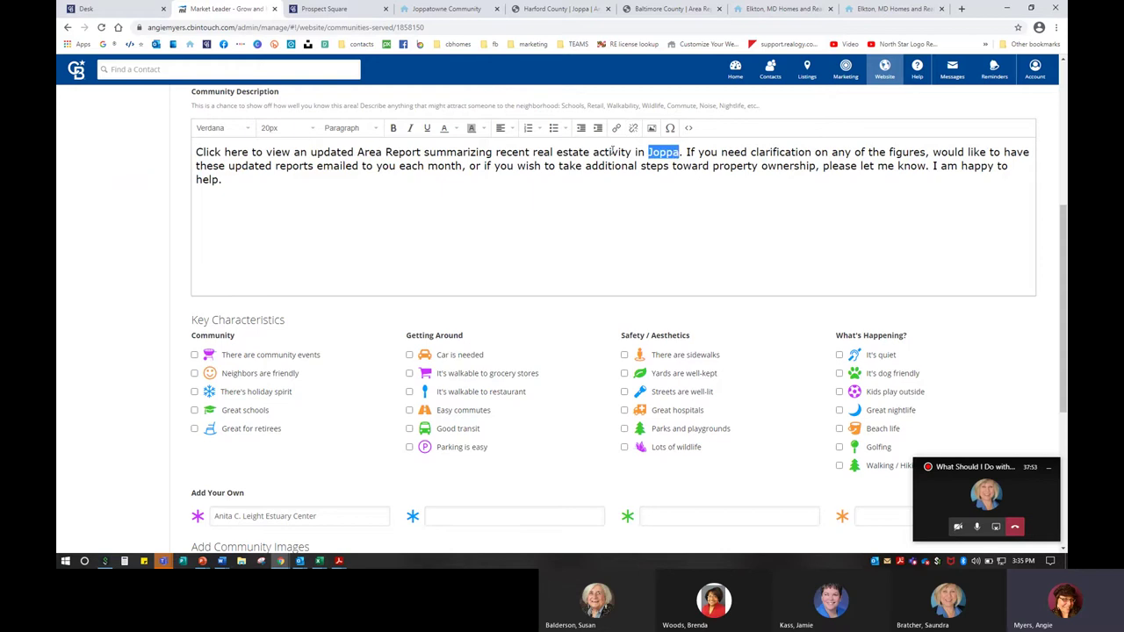
text(Abingdon)
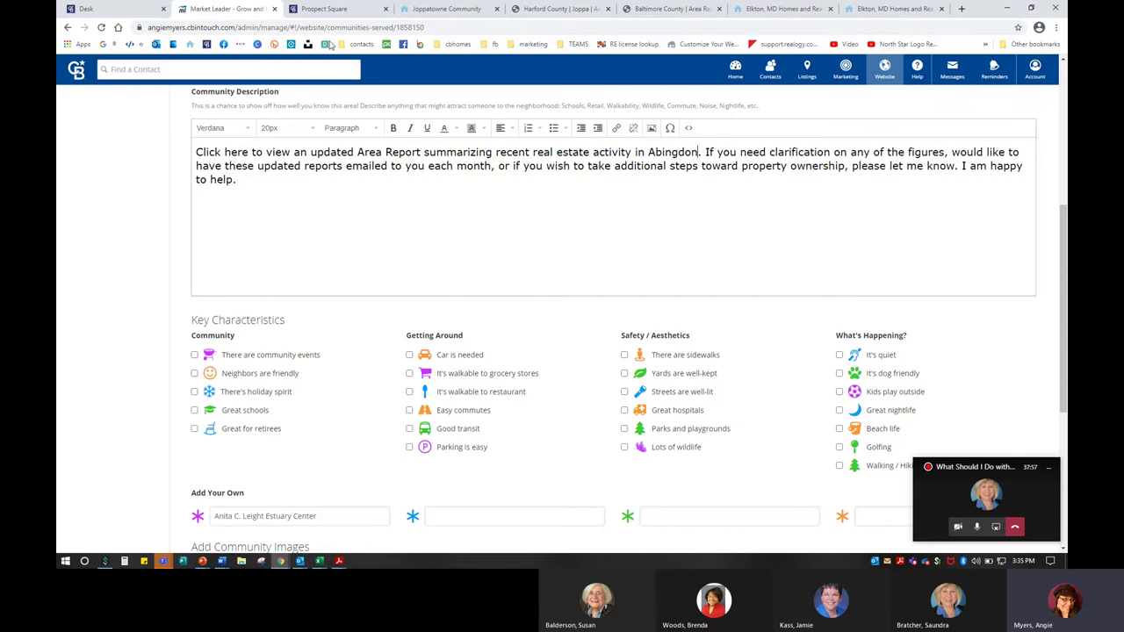
Step: In Prospect Square, open the Area Report page listing reports to preview and share
click(340, 10)
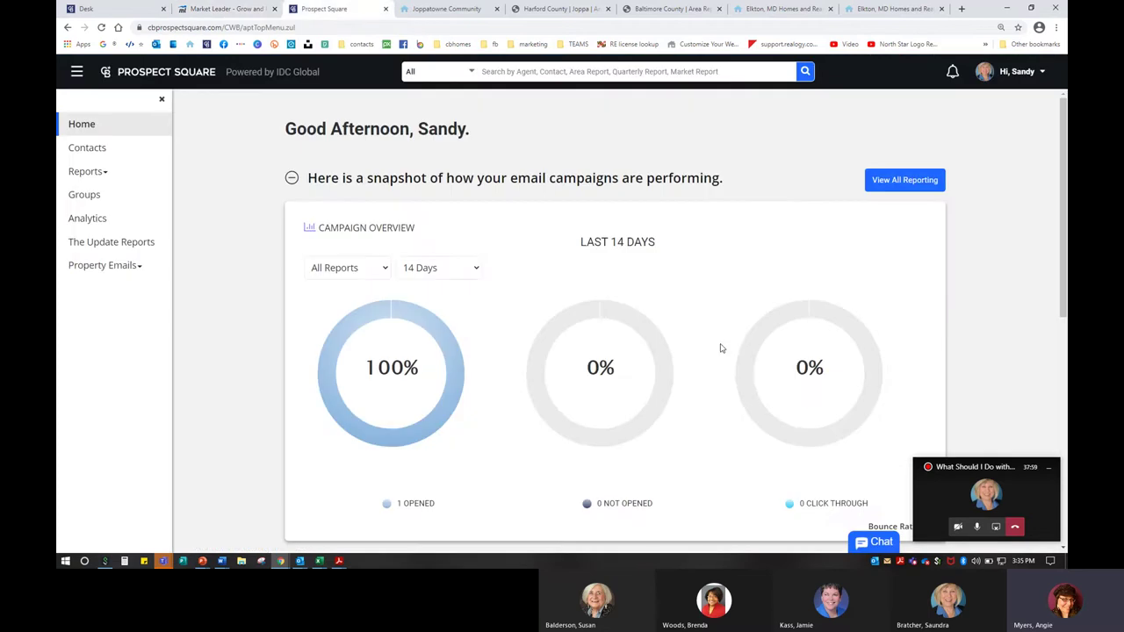
click(93, 175)
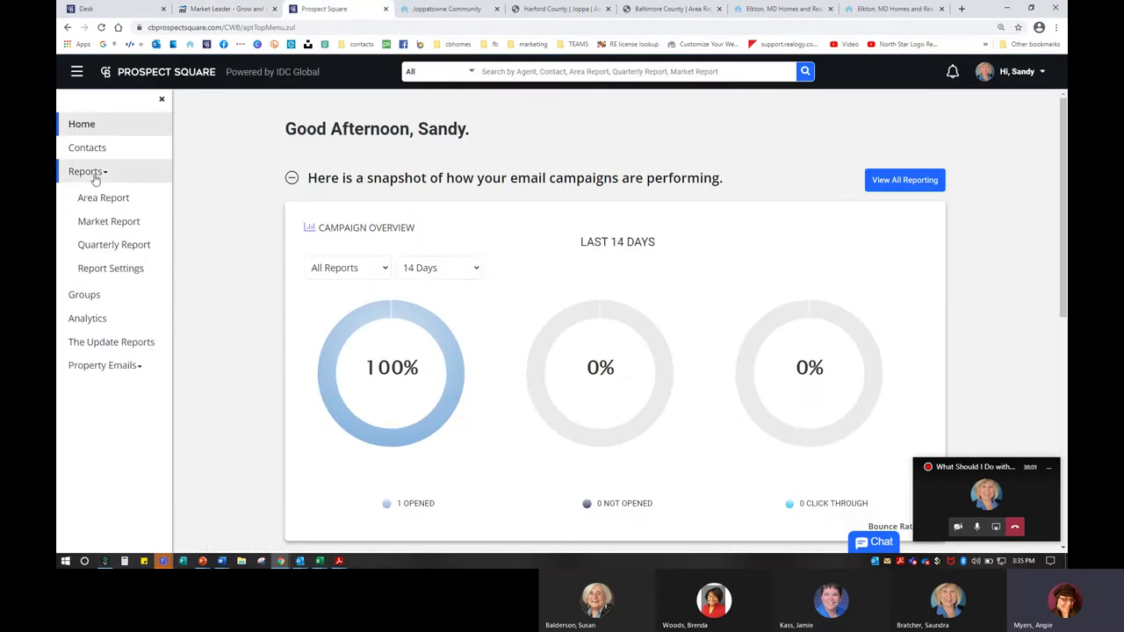
click(102, 199)
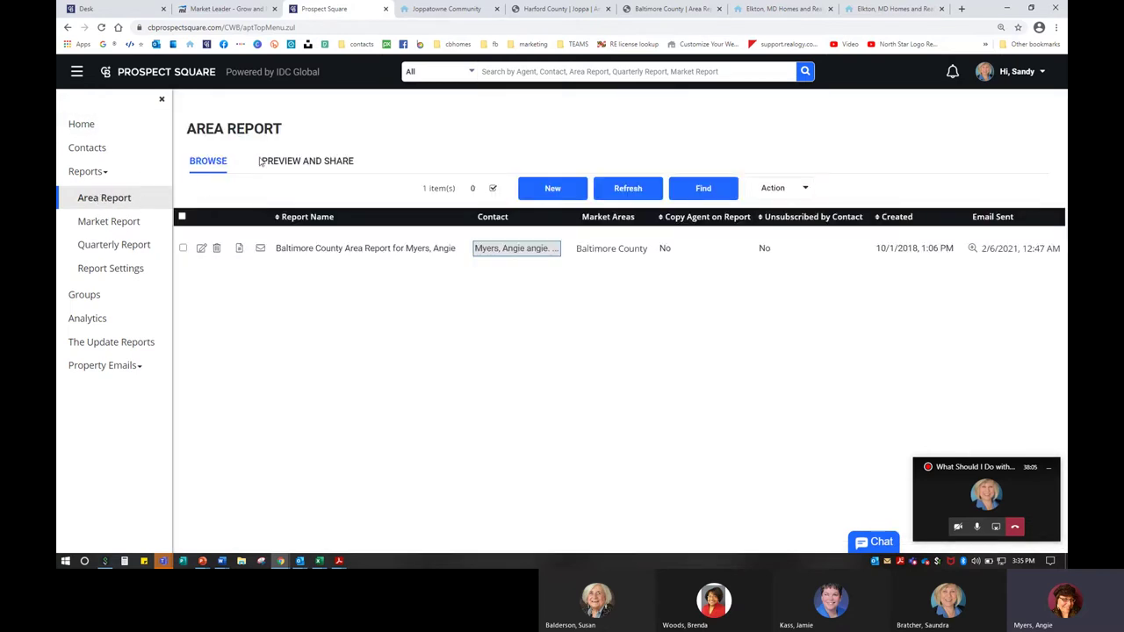
click(305, 165)
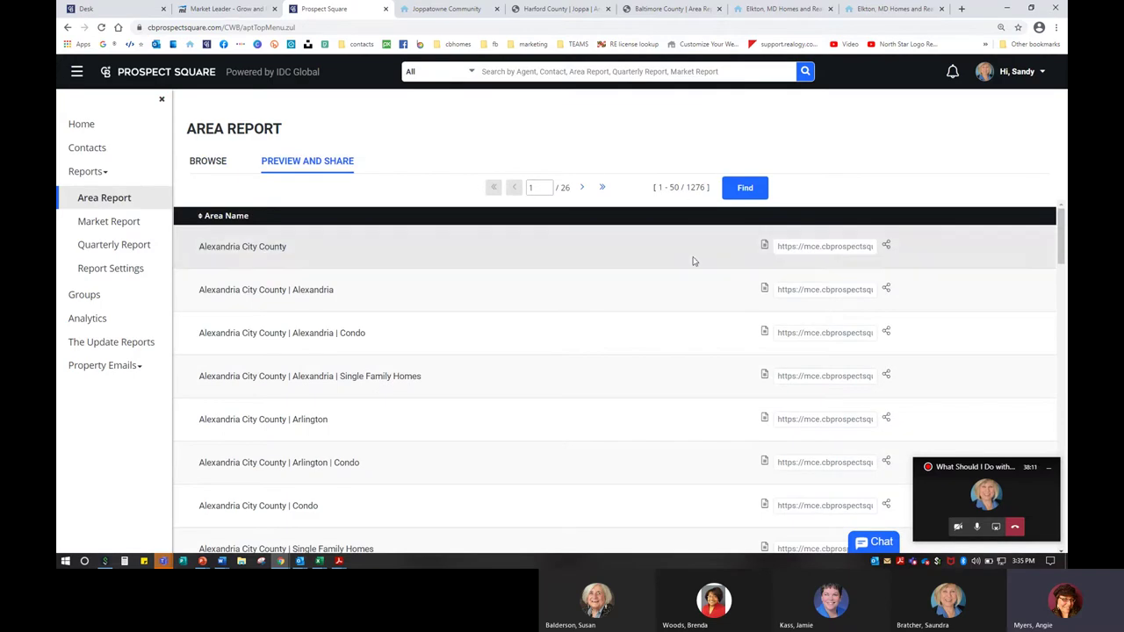
Step: Filter reports to Harford County (MD) and copy the Harford County | Abingdon report link
click(745, 188)
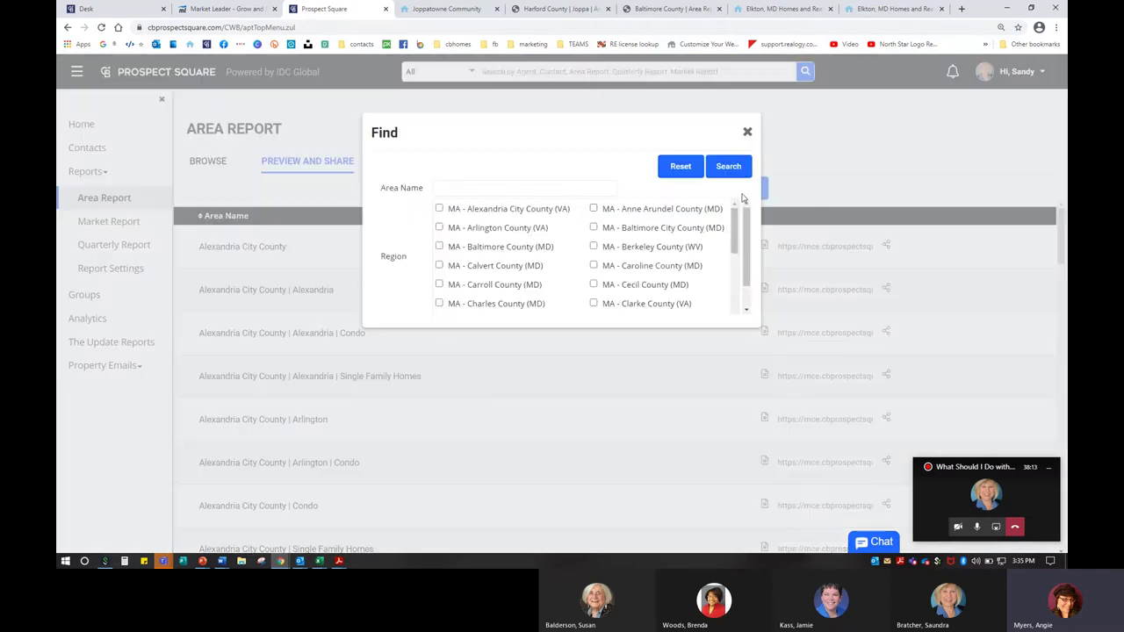
scroll(659, 255, down, 1)
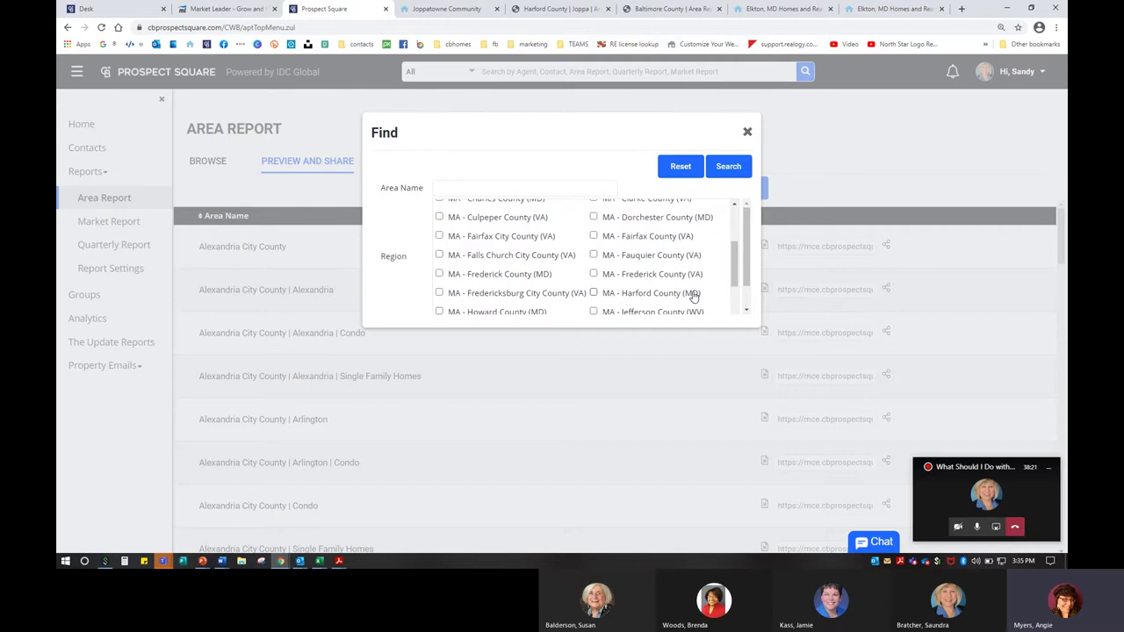
click(594, 294)
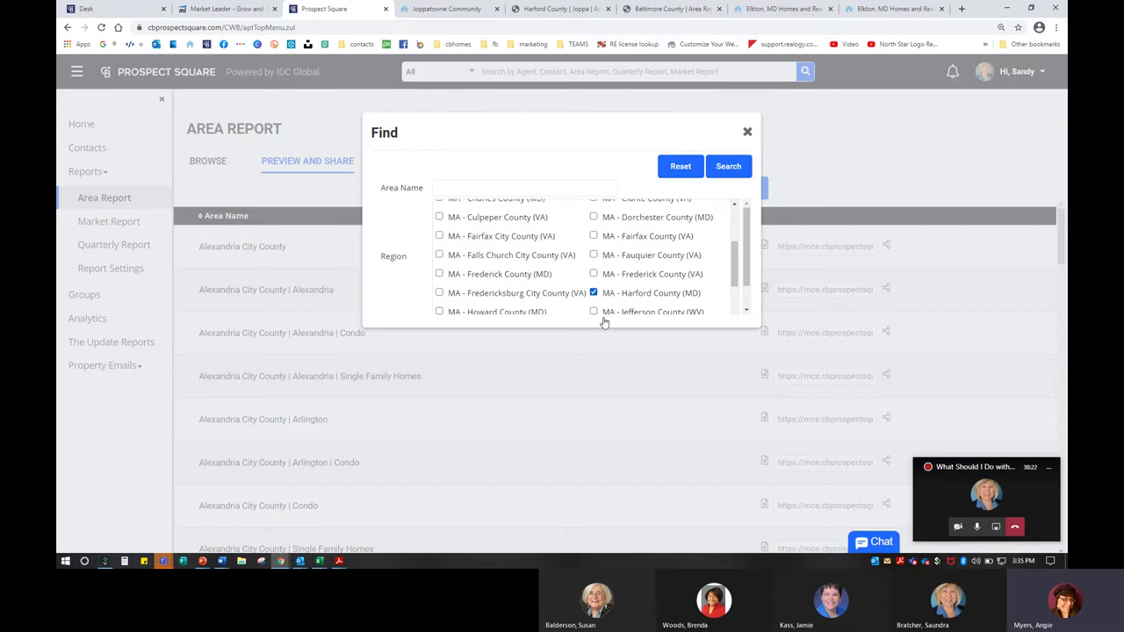
click(728, 166)
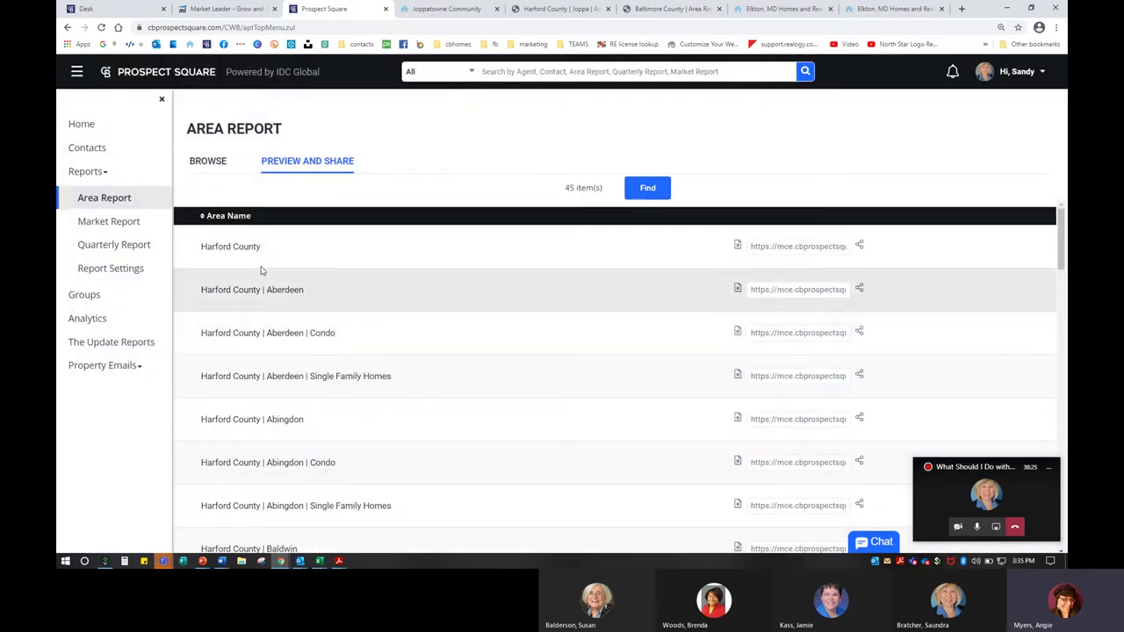
scroll(377, 361, down, 2)
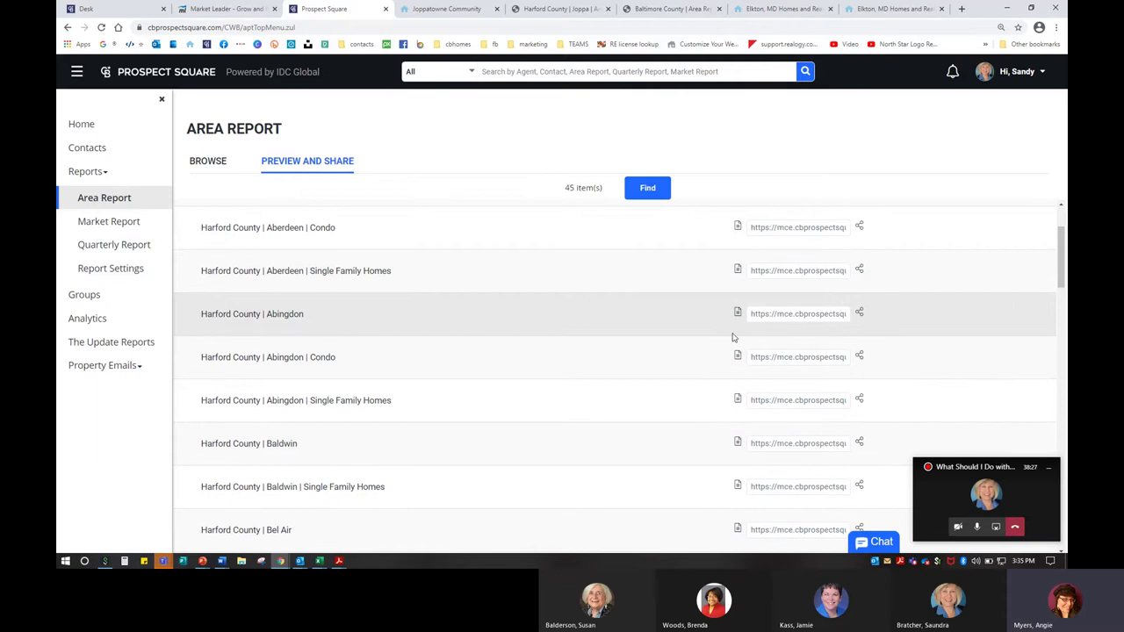
drag(752, 315, 1014, 328)
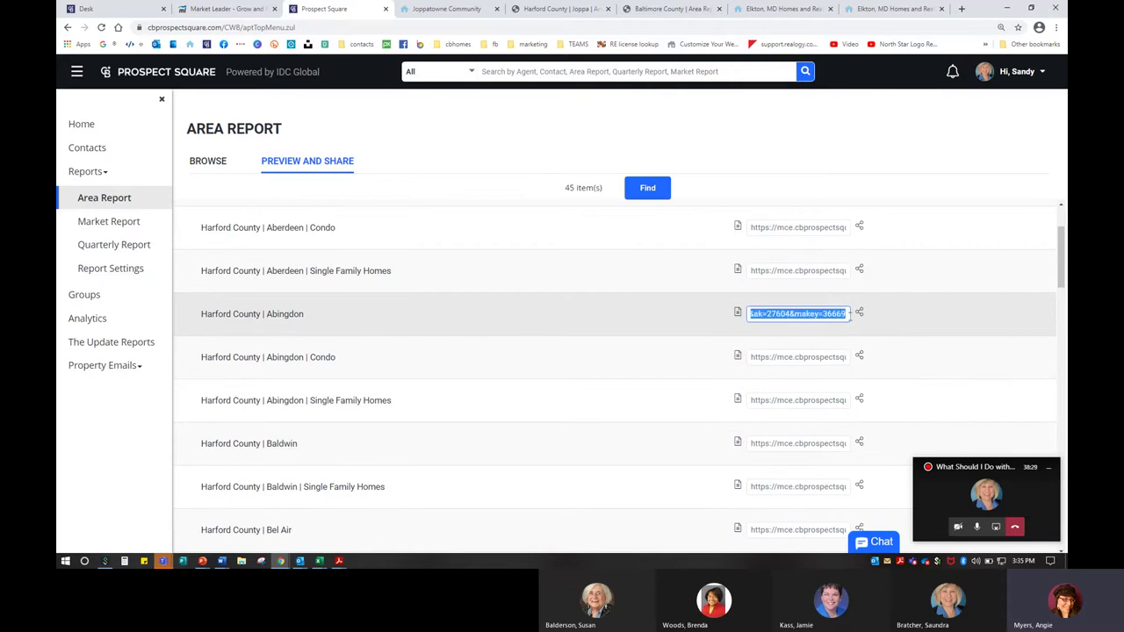
right_click(821, 314)
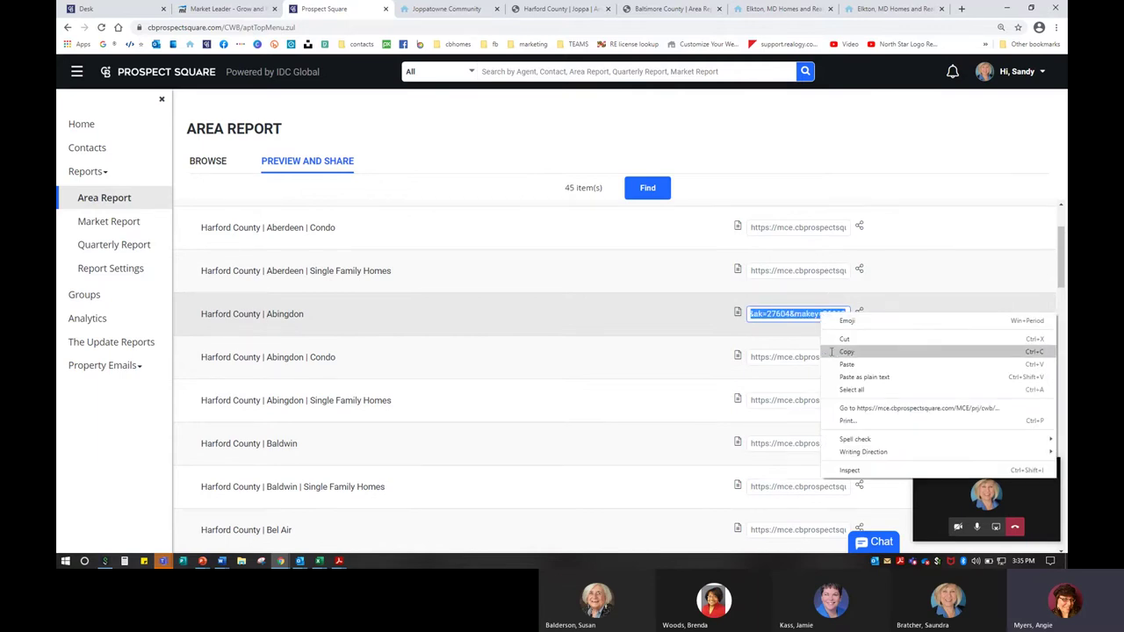
click(833, 353)
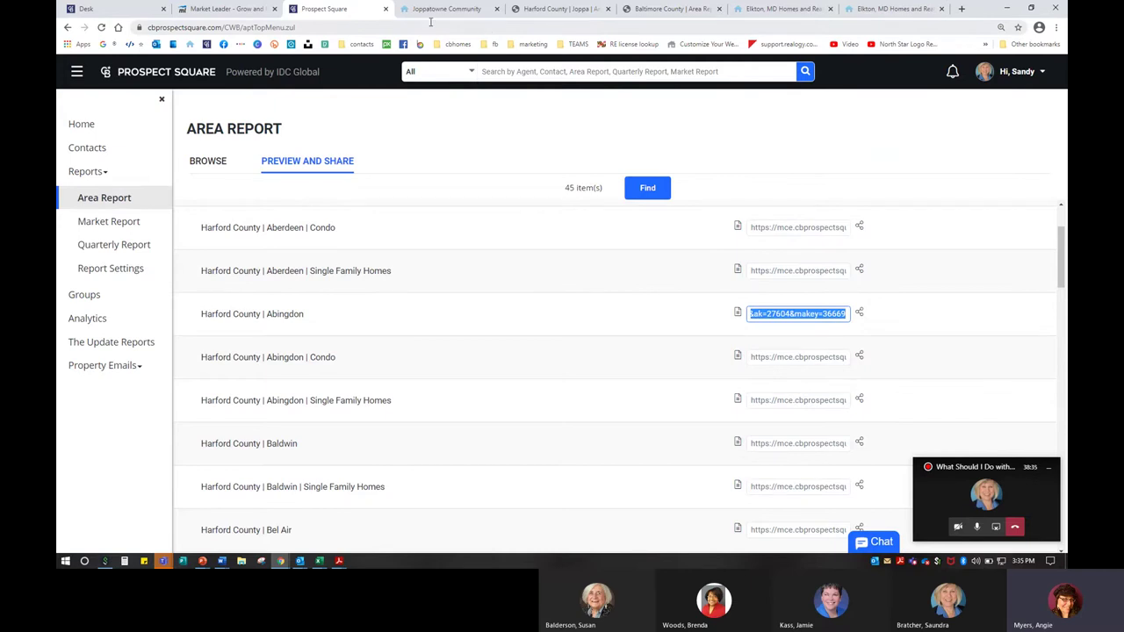
Step: In the Abingdon editor, select the phrase 'Click here to view an updated Area Report'
click(224, 9)
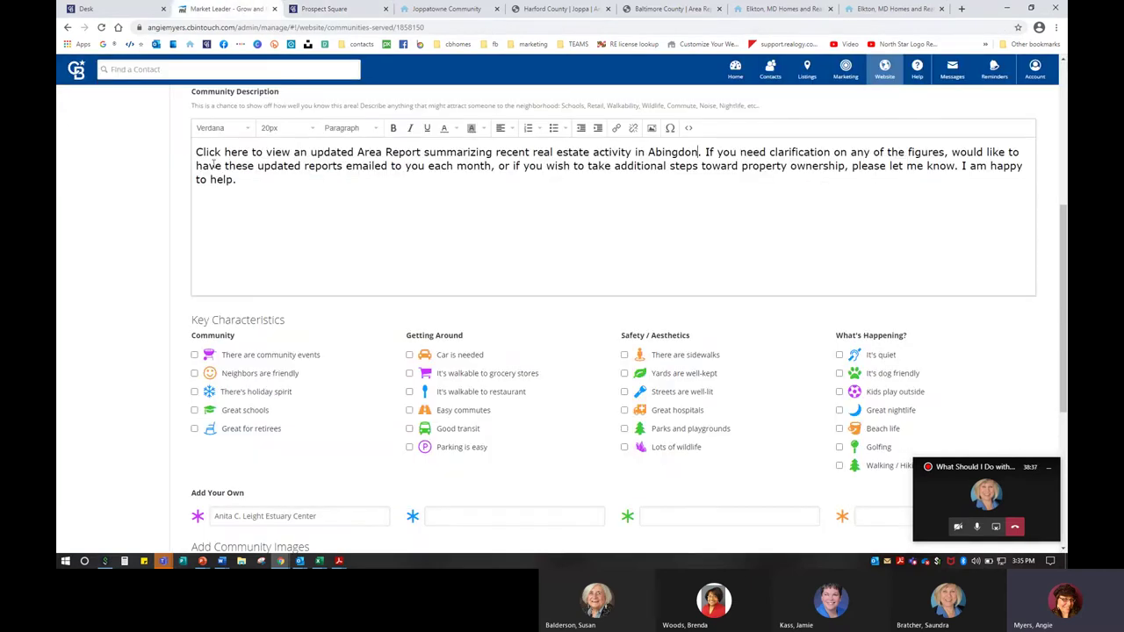
drag(196, 152, 422, 151)
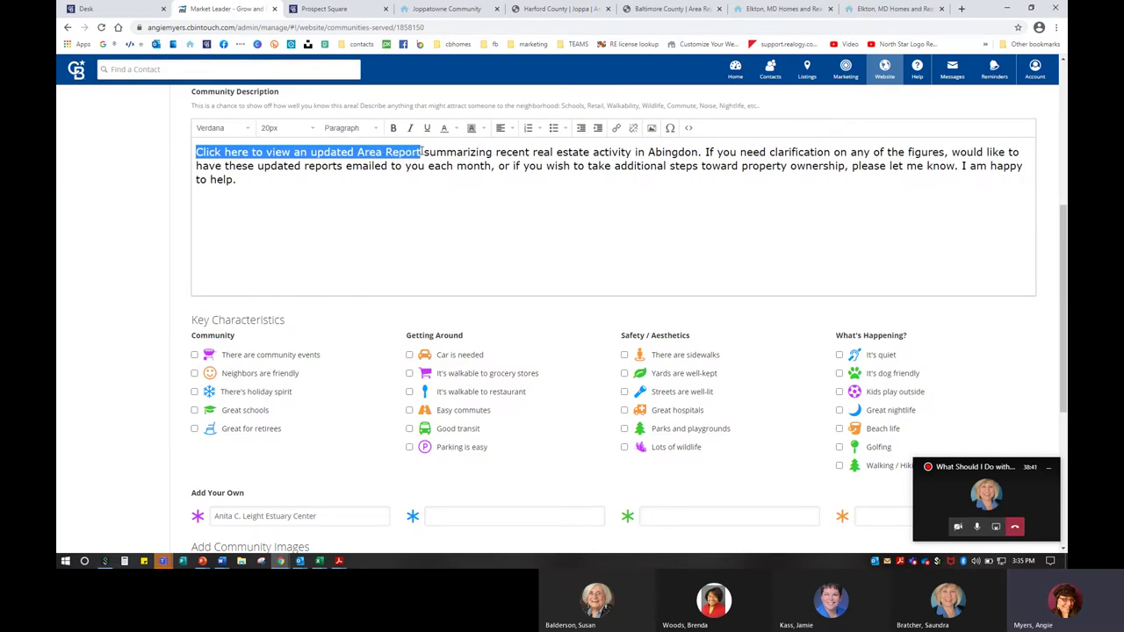
right_click(411, 155)
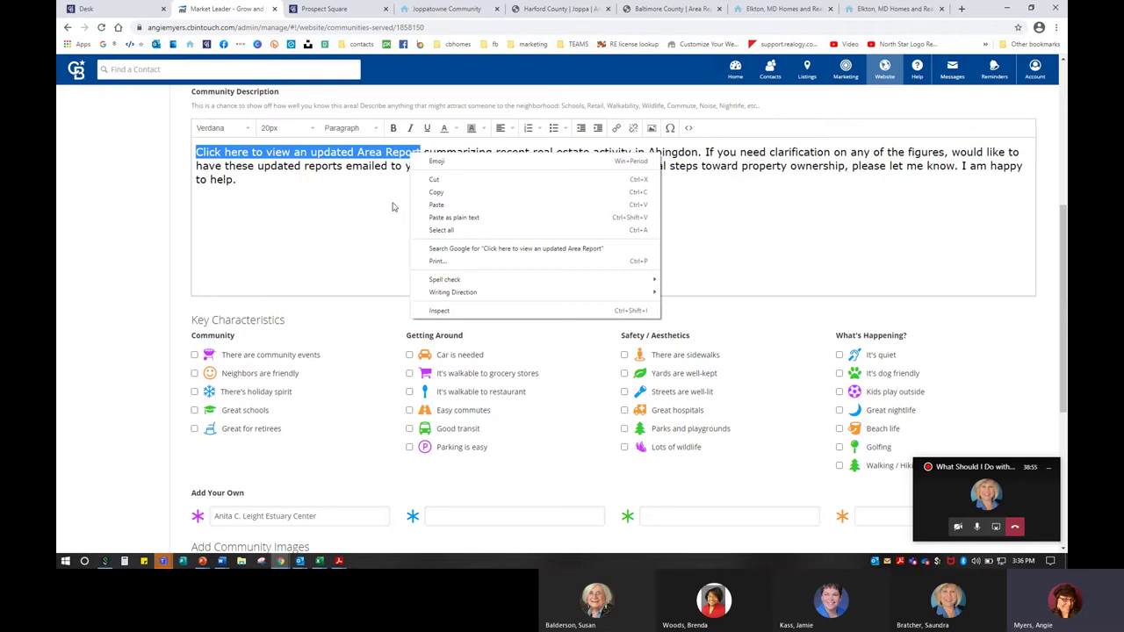
click(391, 207)
click(384, 202)
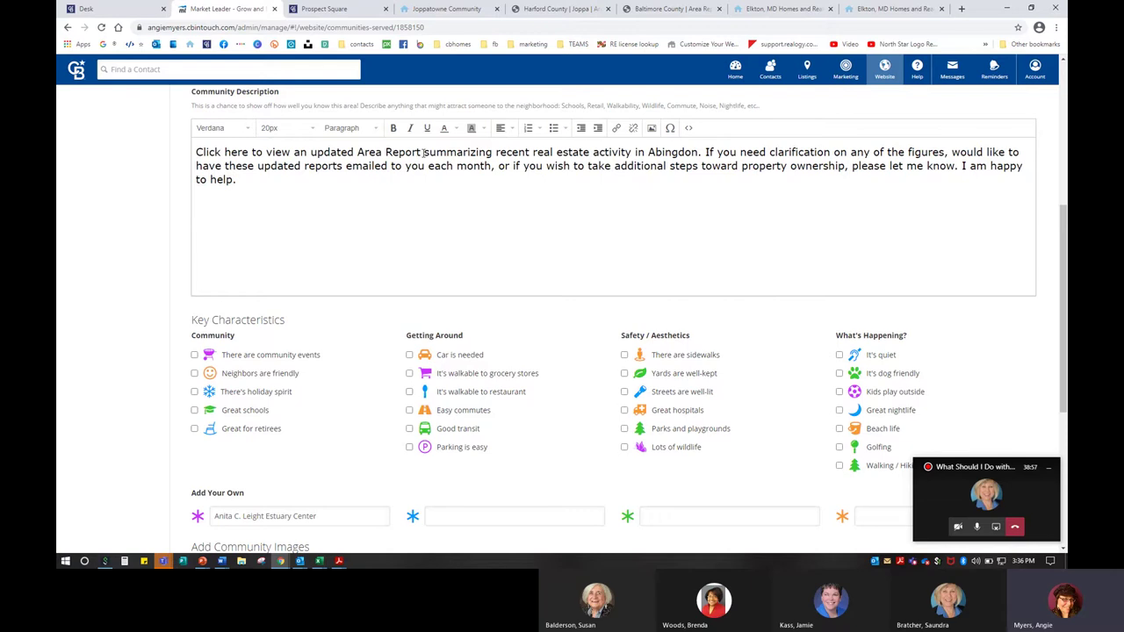
drag(423, 153, 194, 148)
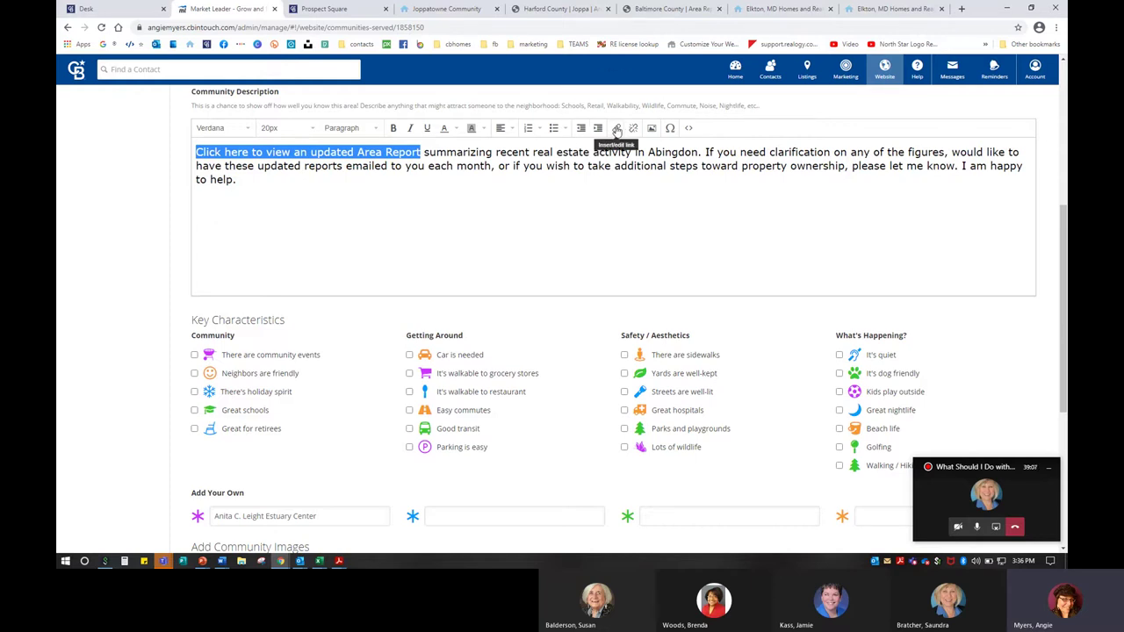
Step: Link the phrase to the copied Abingdon report URL, opening in a new window
click(617, 130)
right_click(543, 274)
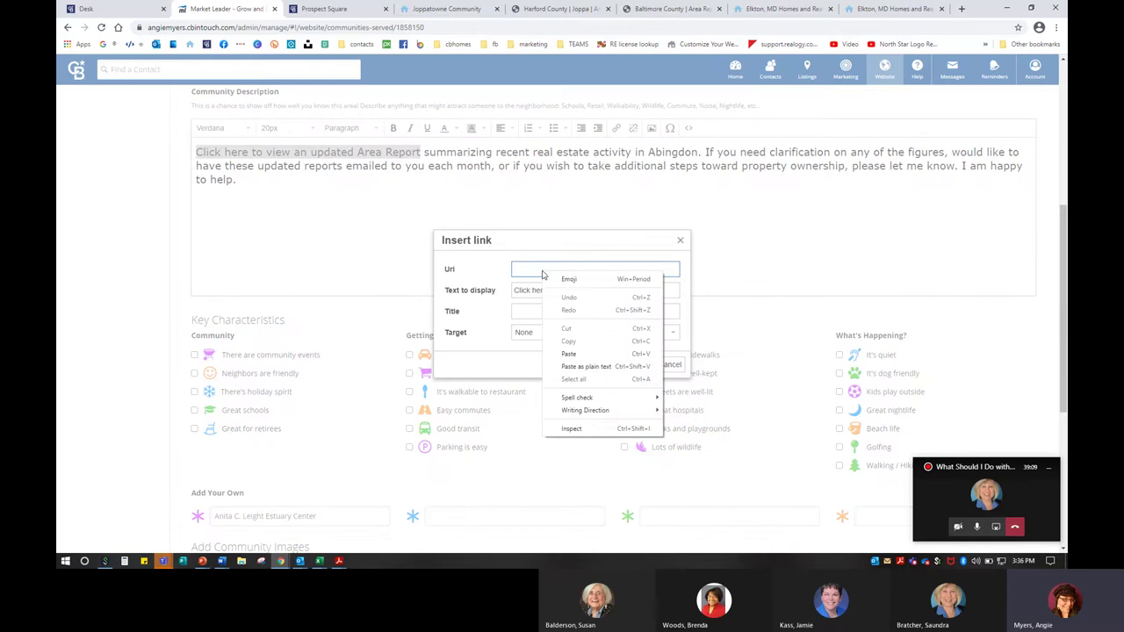
click(578, 354)
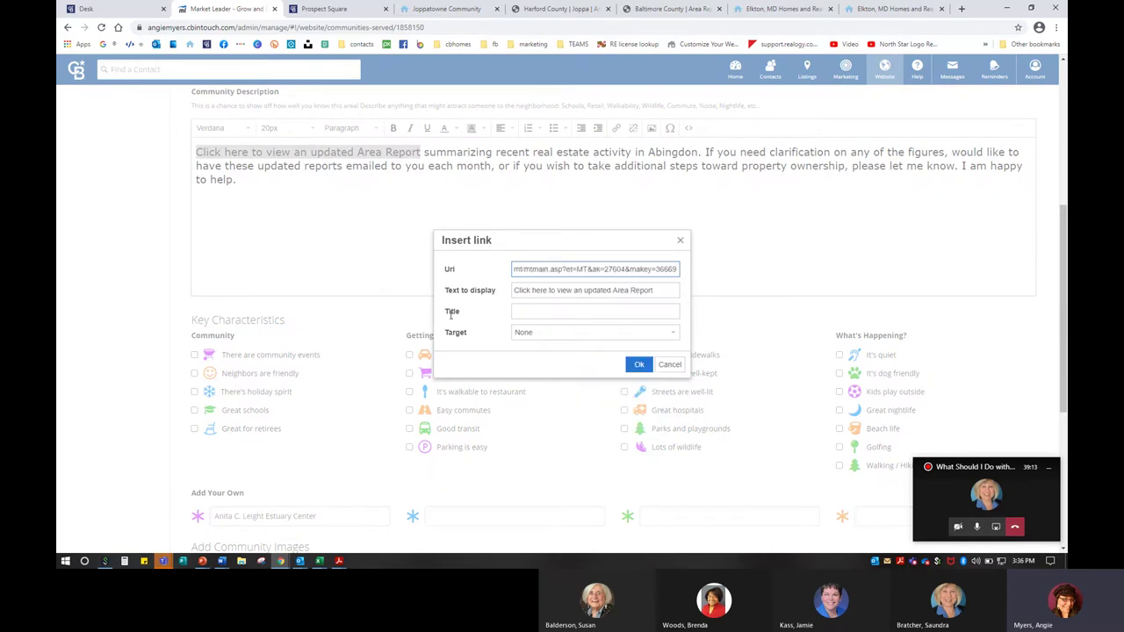
click(540, 335)
click(539, 364)
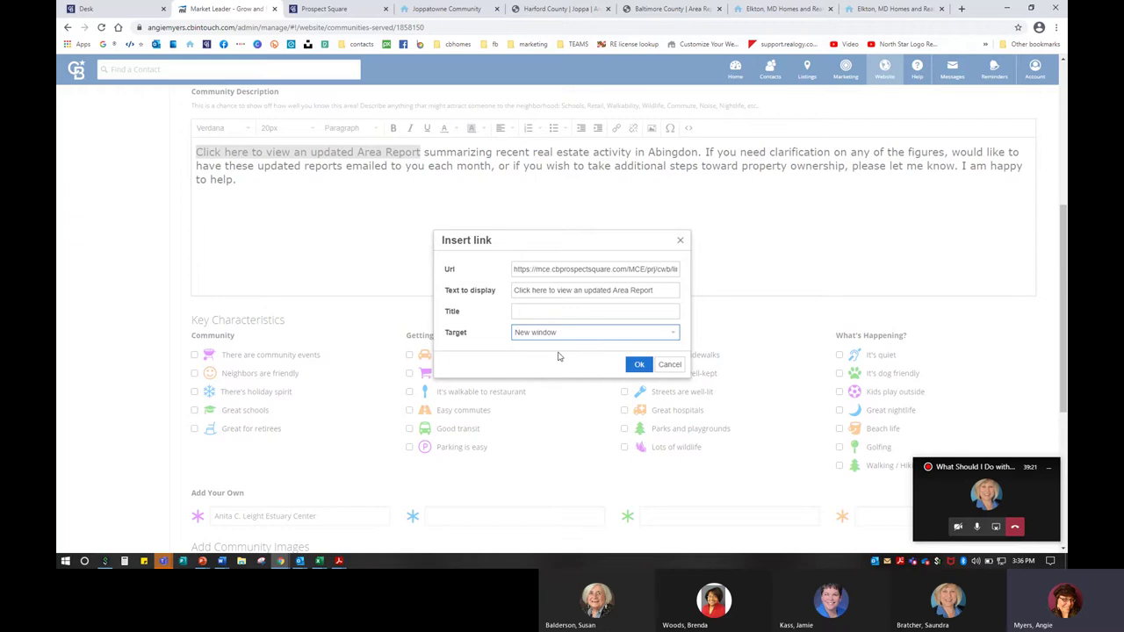
click(639, 365)
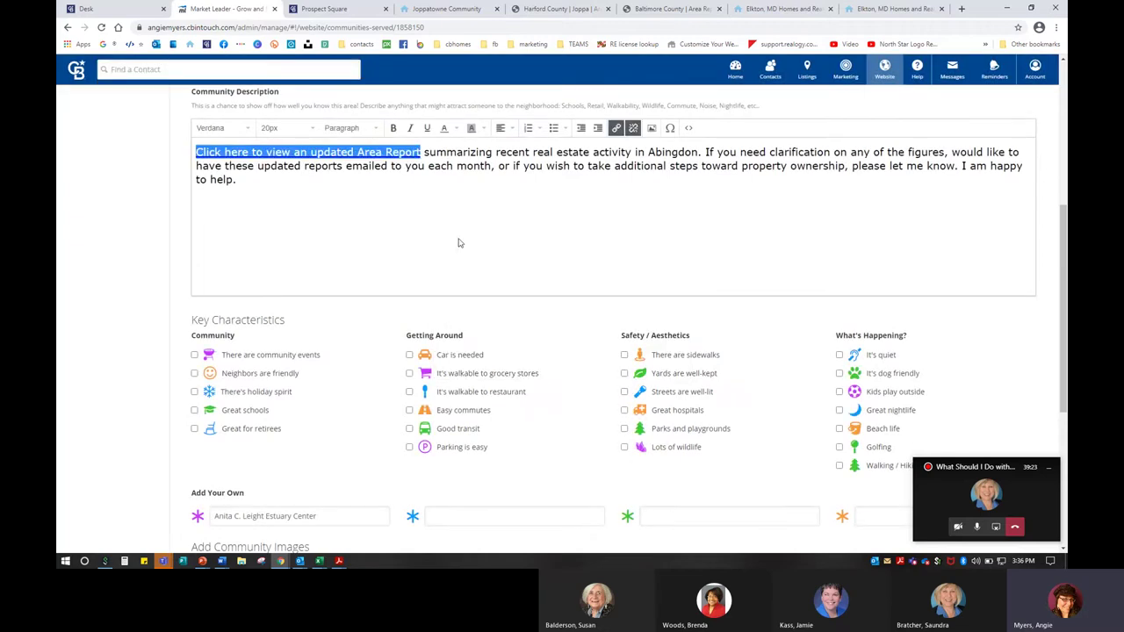
click(317, 204)
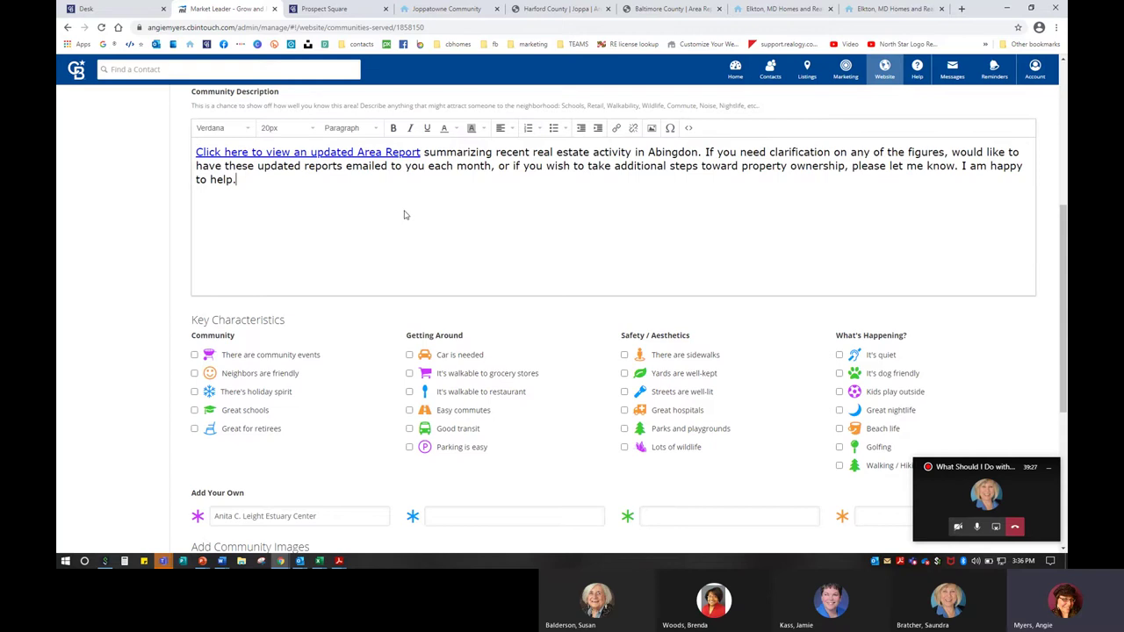
double_click(400, 152)
click(281, 167)
Step: Save the Abingdon community and close the Joppatowne, Baltimore County, Elkton and Harford County tabs
scroll(194, 327, down, 4)
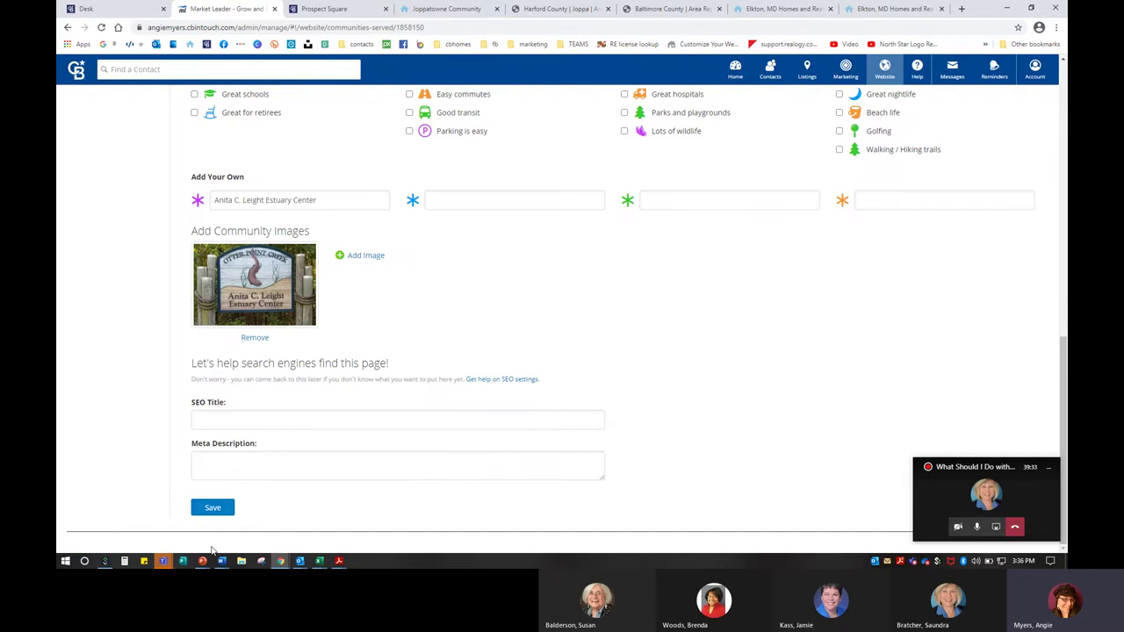
click(216, 508)
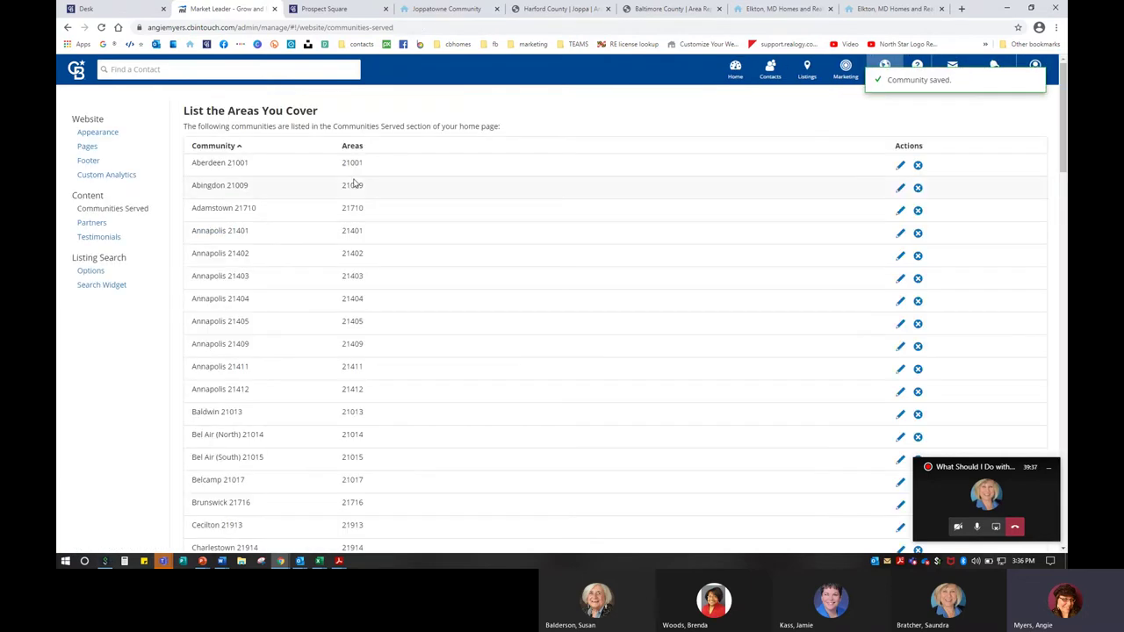
click(496, 9)
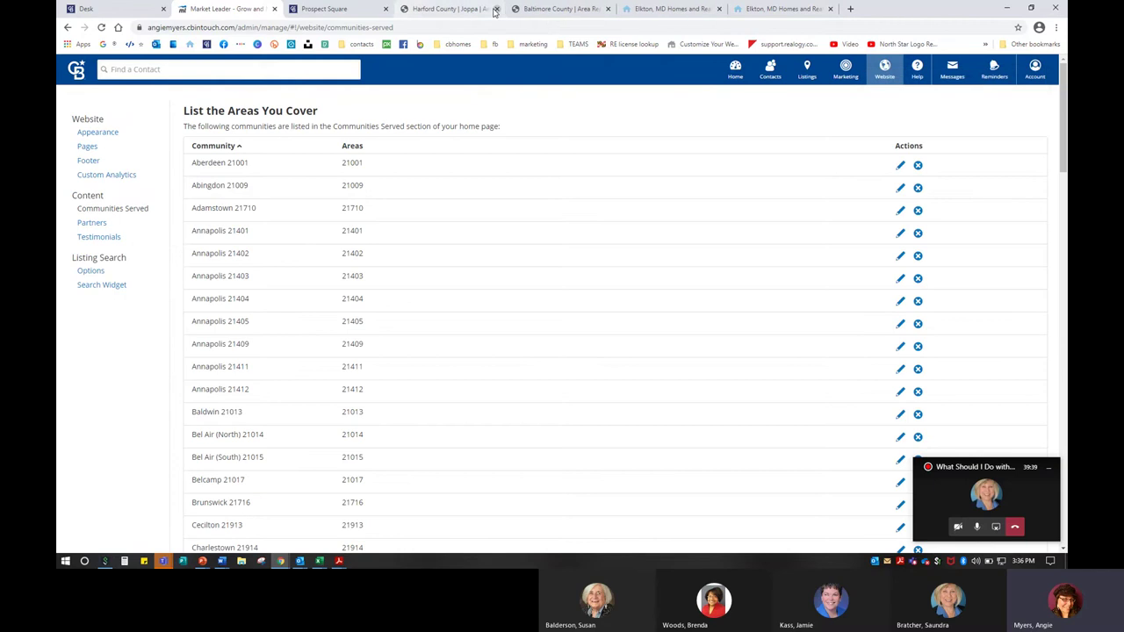
click(607, 9)
click(608, 9)
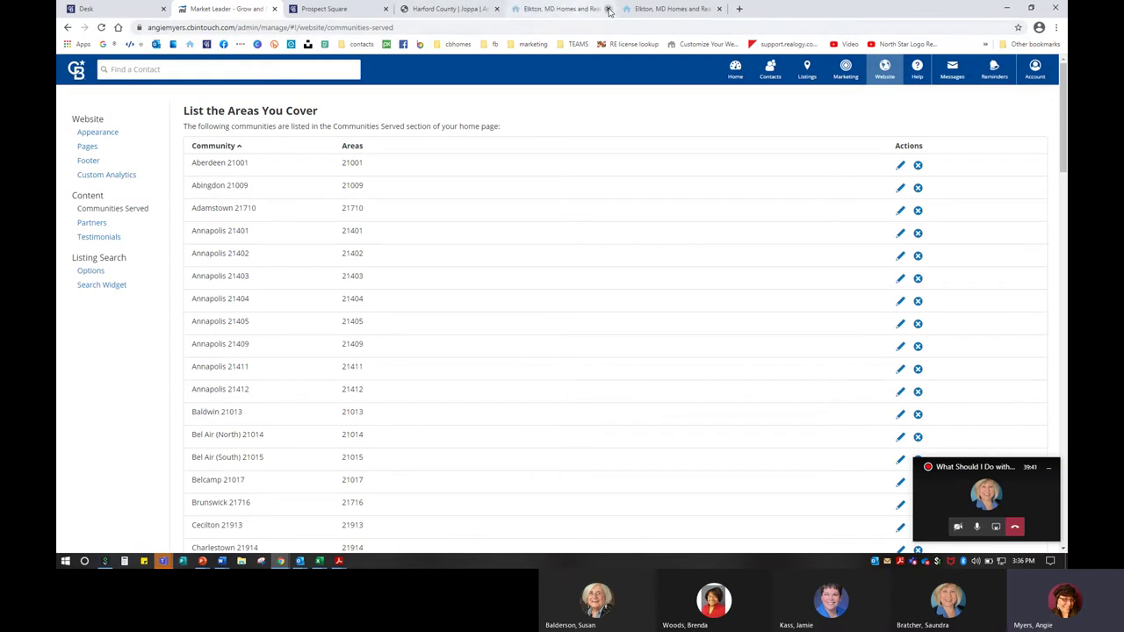
click(608, 8)
click(555, 9)
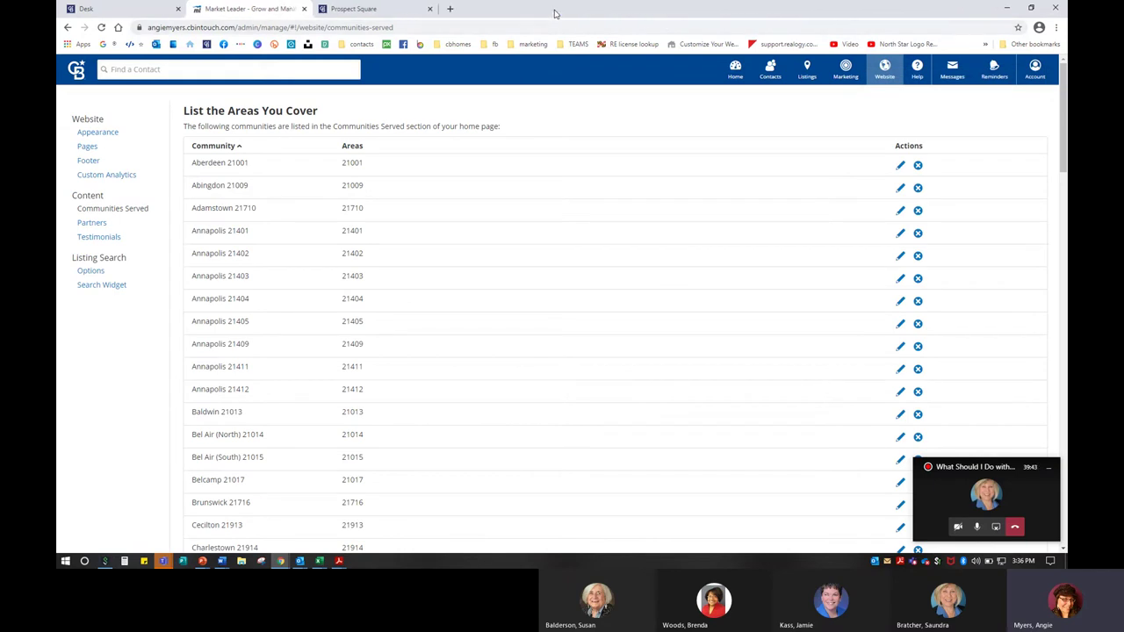
click(884, 71)
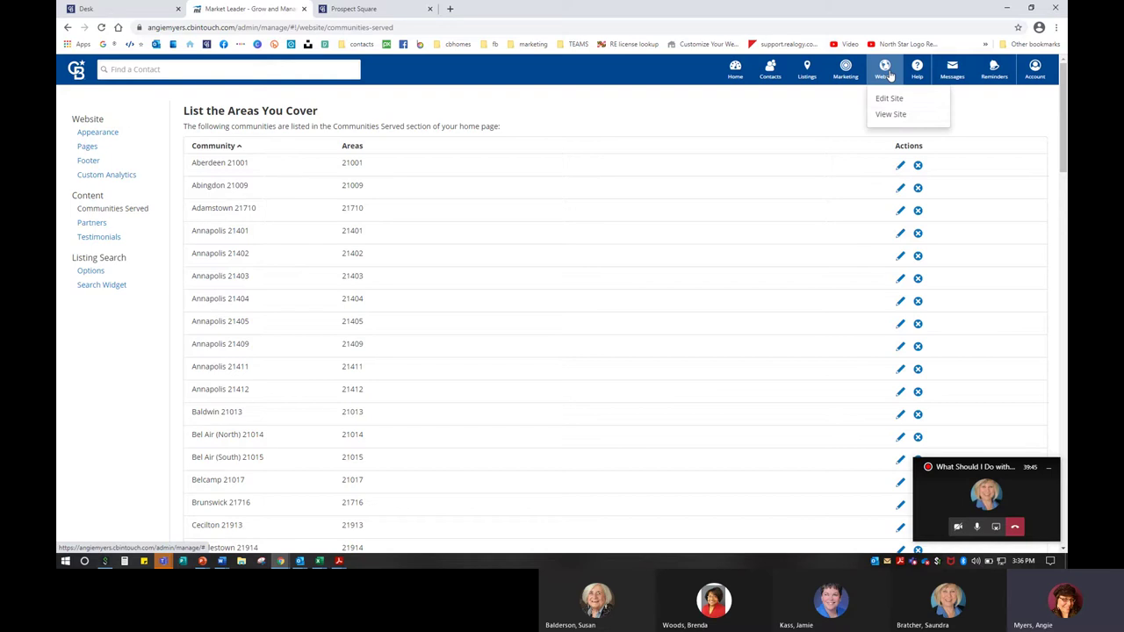
Step: View the live website and open Abingdon 21009 from the Local Communities page
click(890, 115)
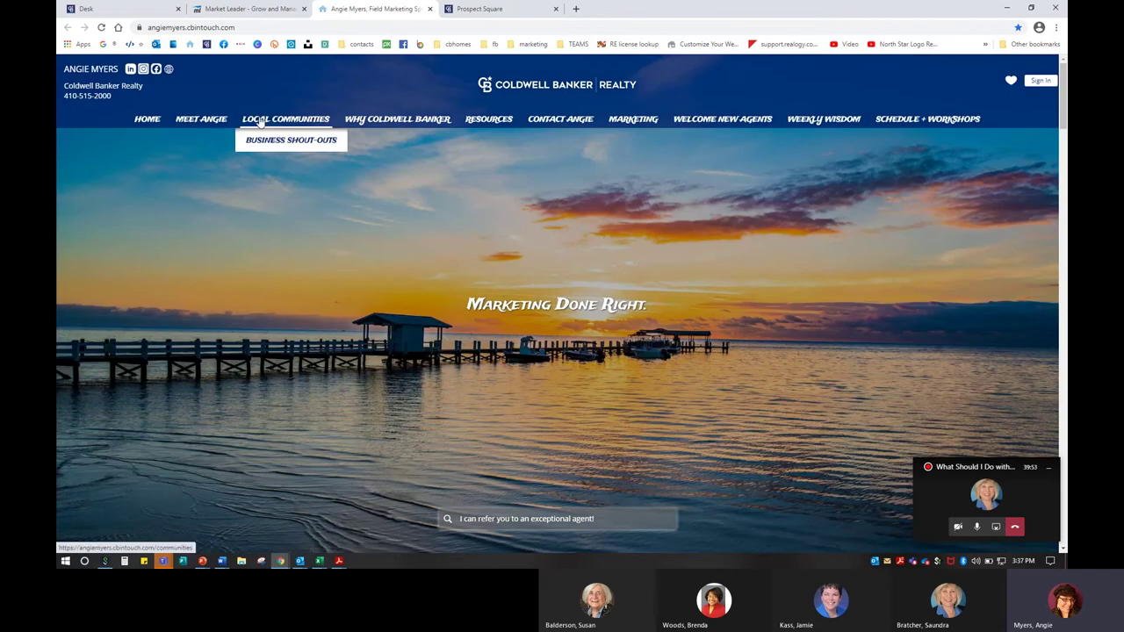
click(260, 122)
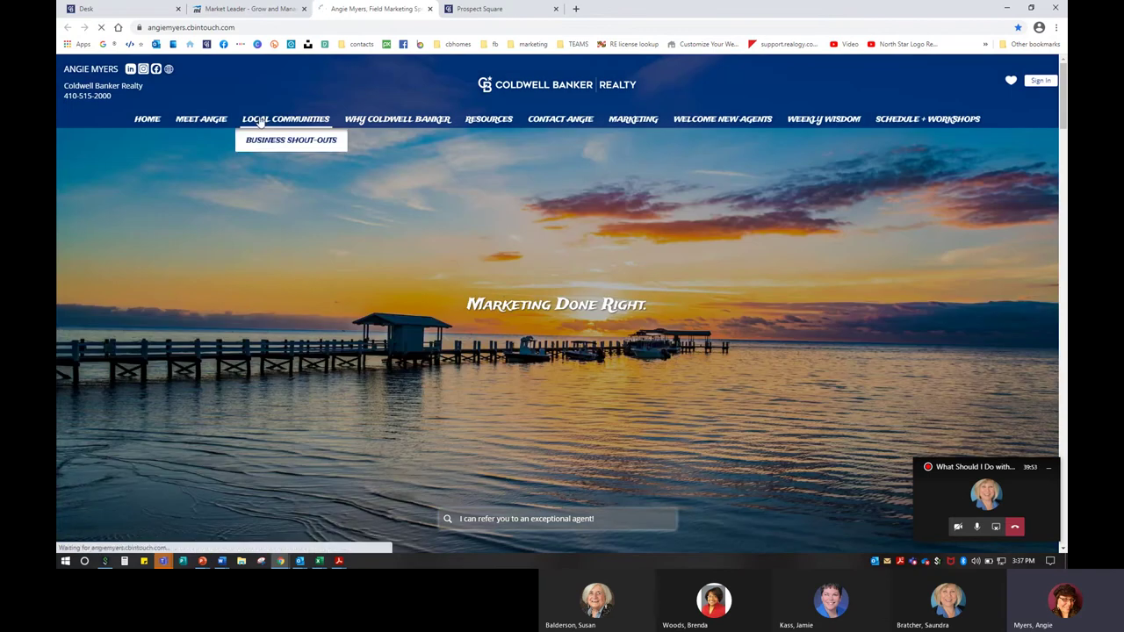
scroll(123, 381, down, 15)
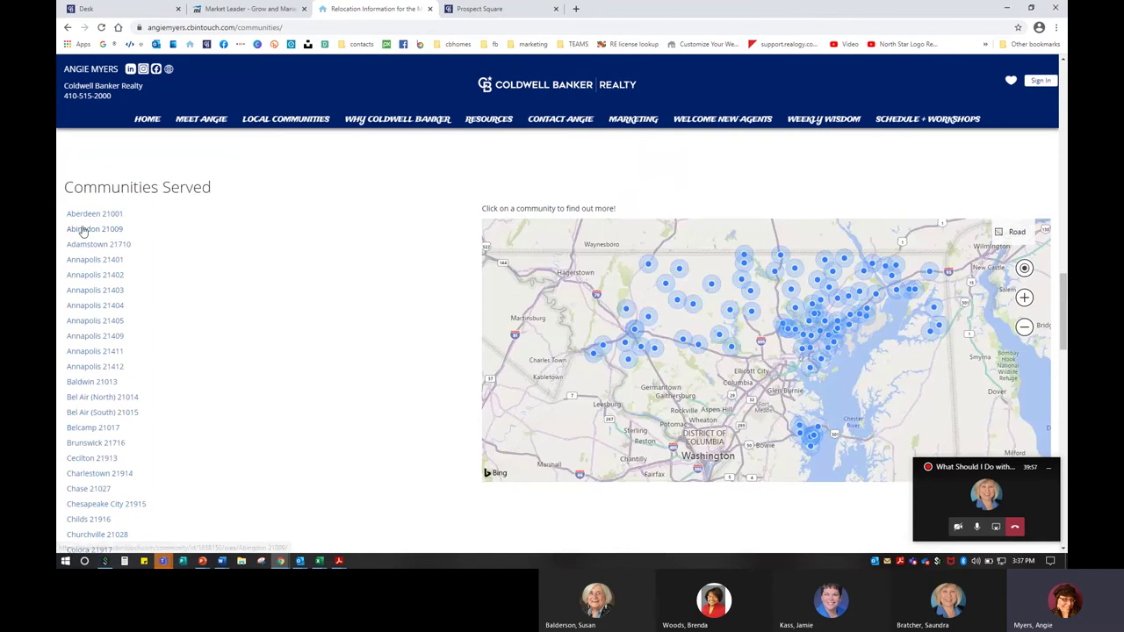
click(83, 228)
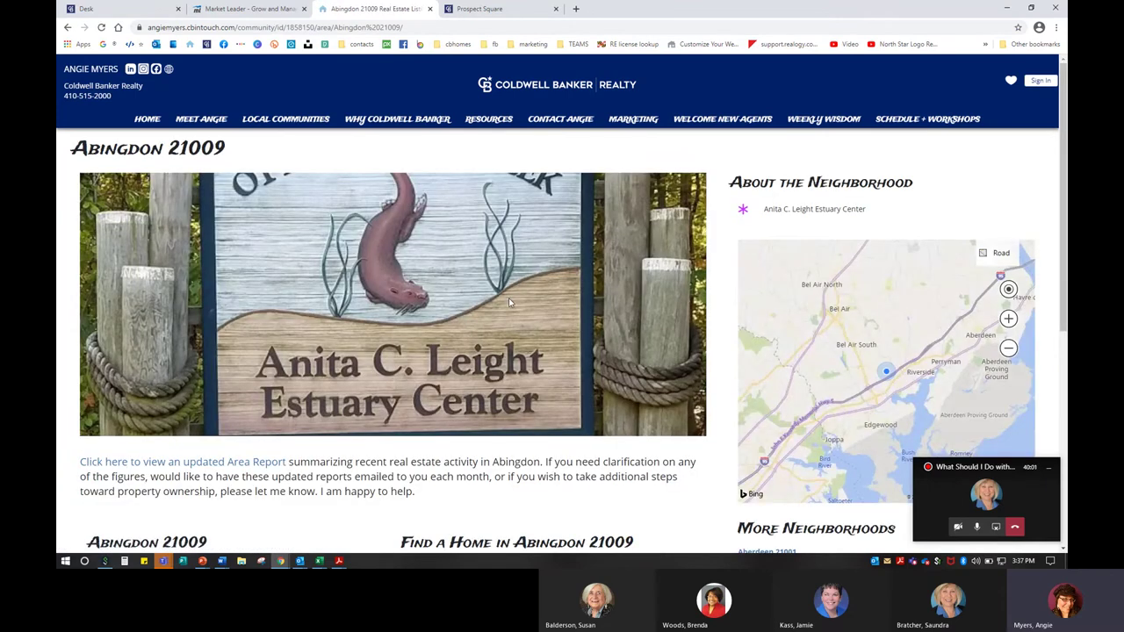
Step: Review the Abingdon page's Area Report paragraph and open a new blank browser tab
scroll(508, 303, down, 2)
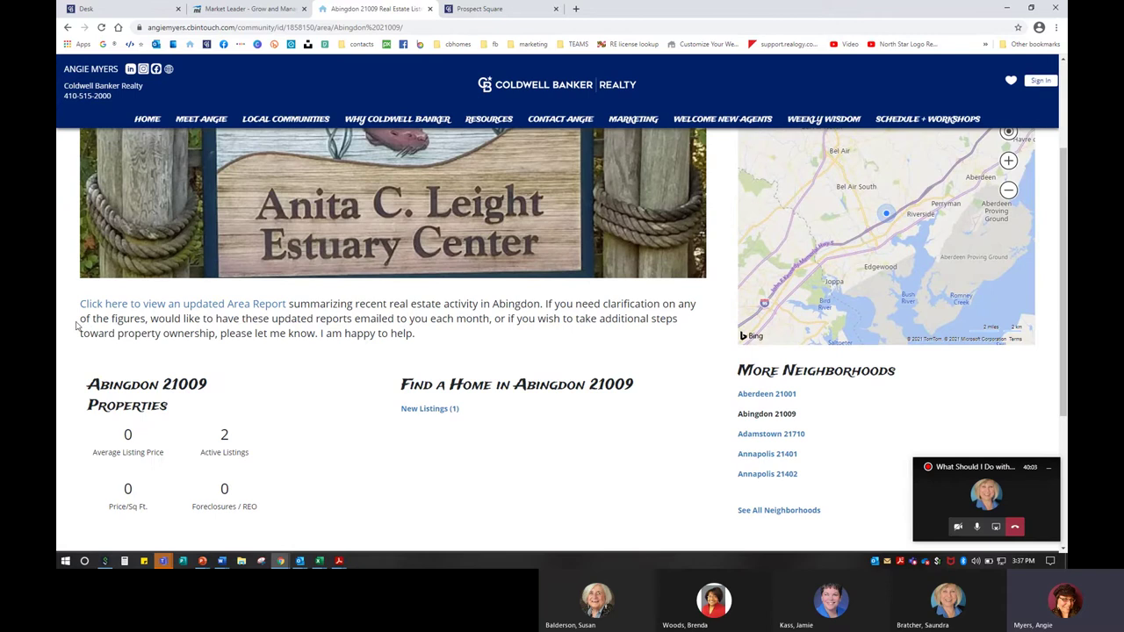
drag(91, 304, 476, 342)
click(462, 334)
scroll(416, 379, up, 2)
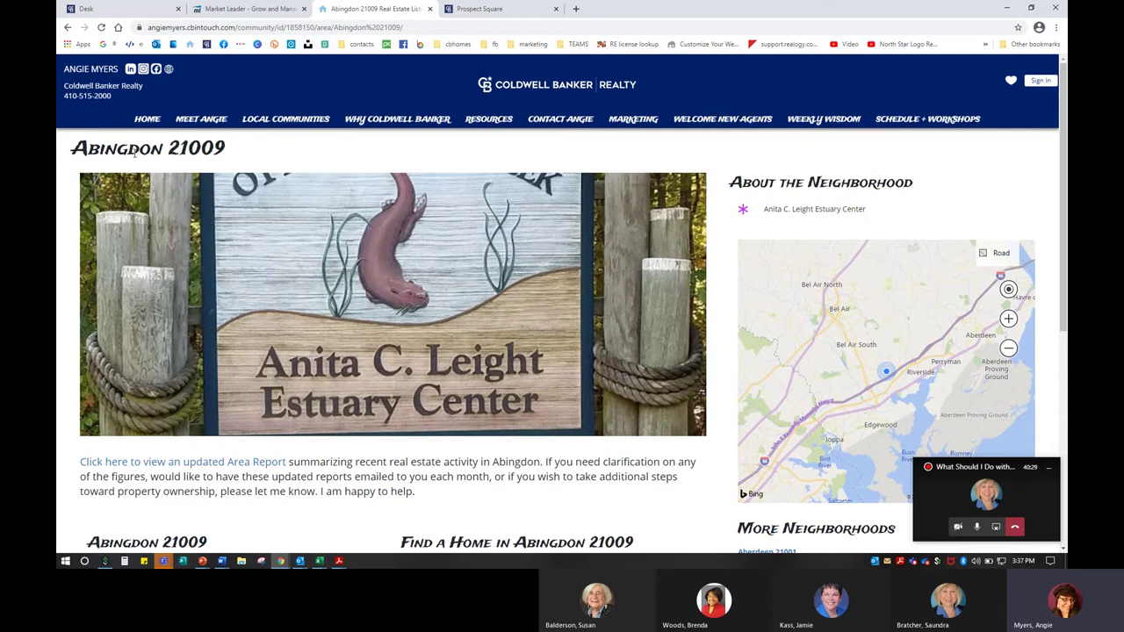
scroll(317, 254, down, 2)
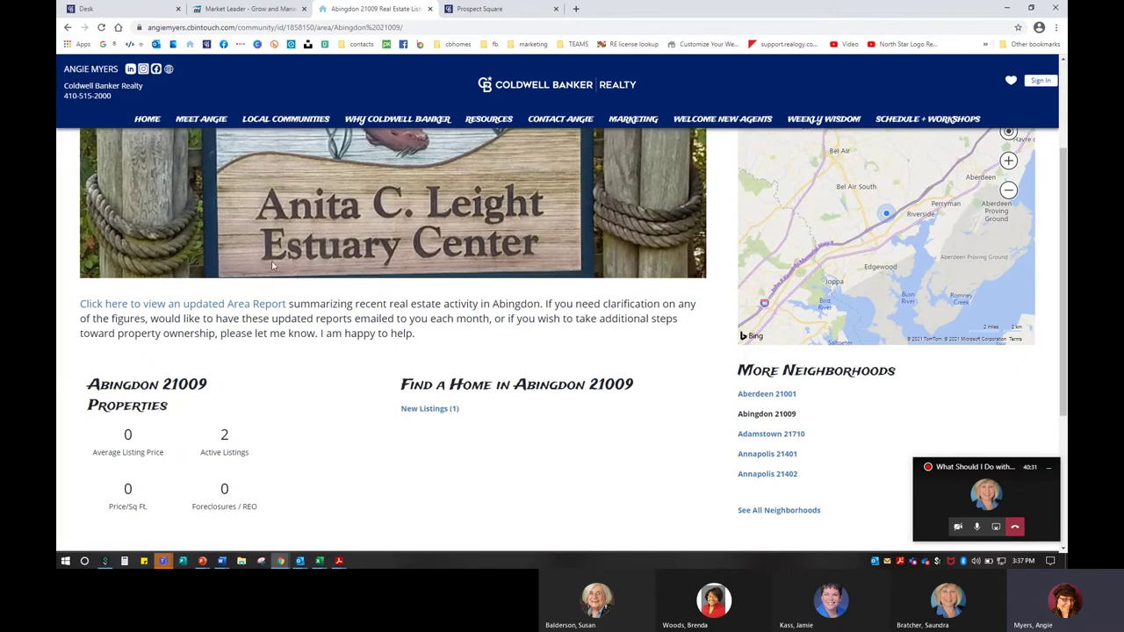
scroll(394, 455, down, 2)
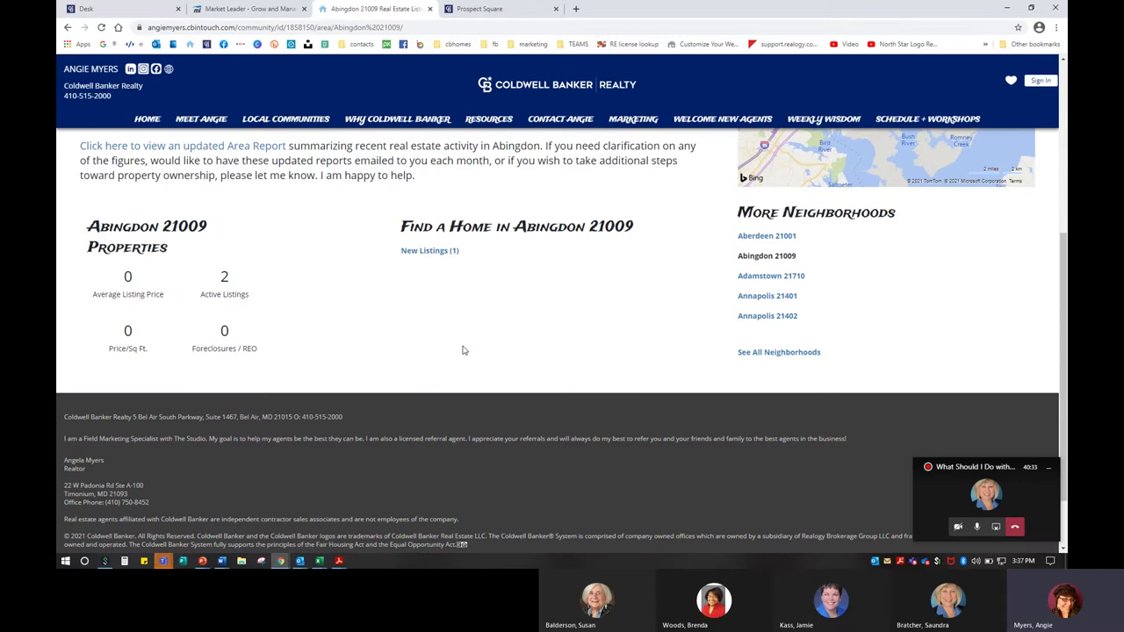
click(576, 8)
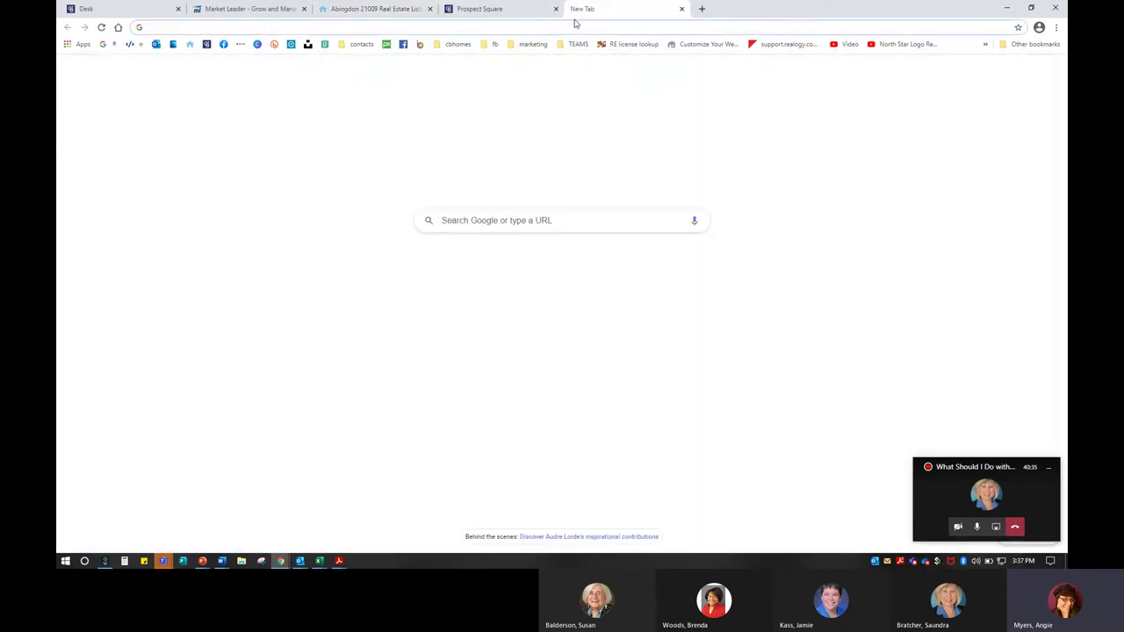
Step: Load the other agent's website and open its Communities page
text(sandy)
key(Return)
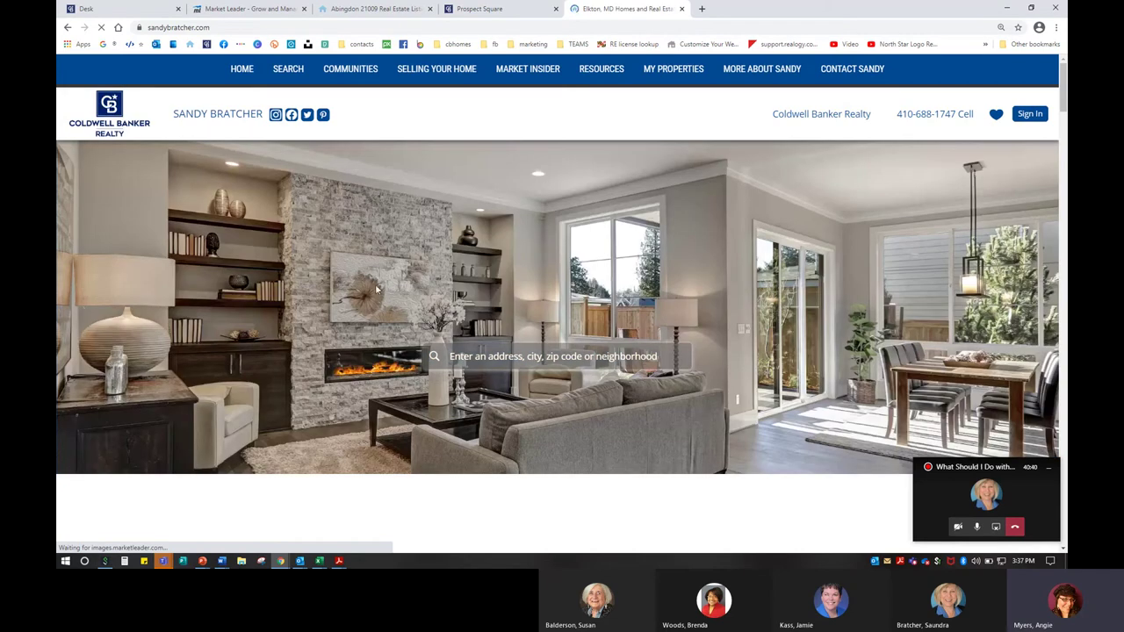
click(350, 68)
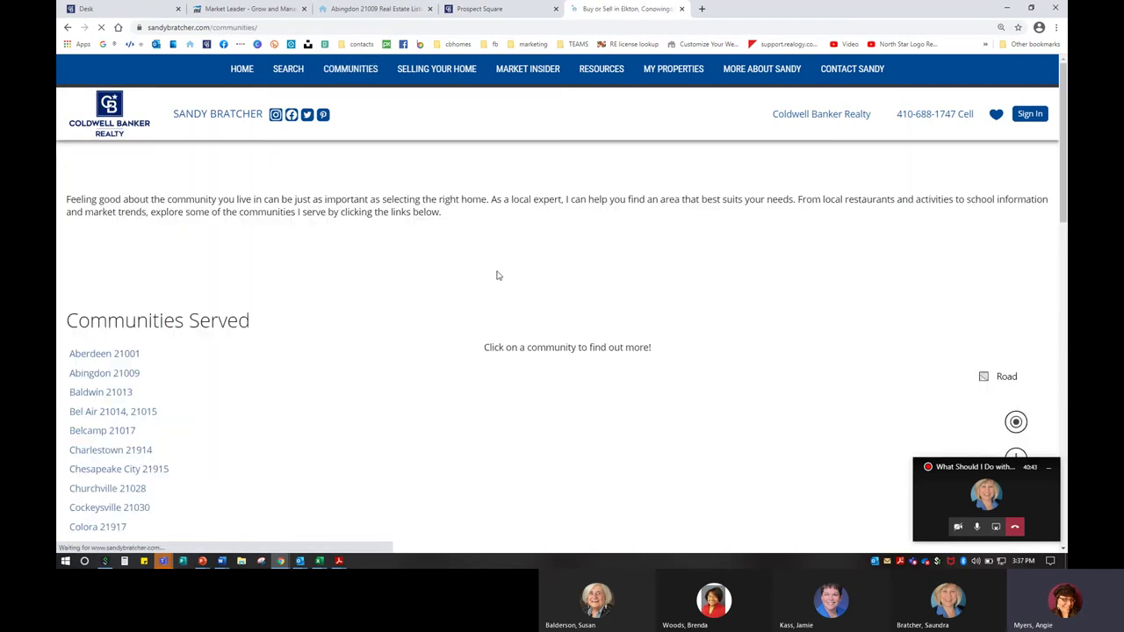
scroll(237, 363, down, 2)
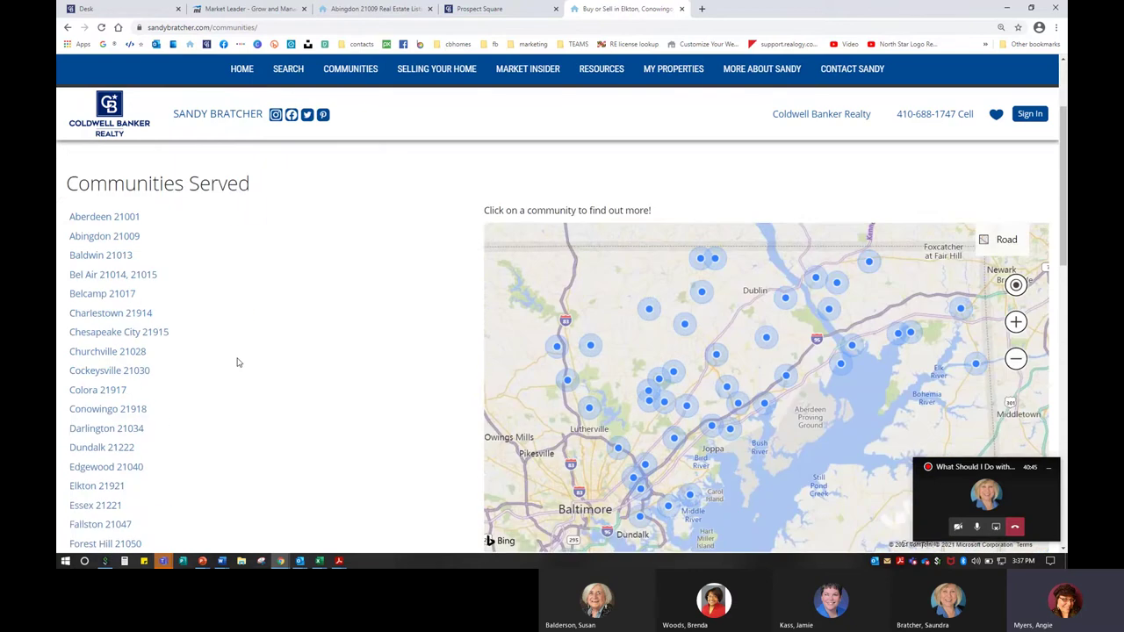
scroll(118, 397, down, 7)
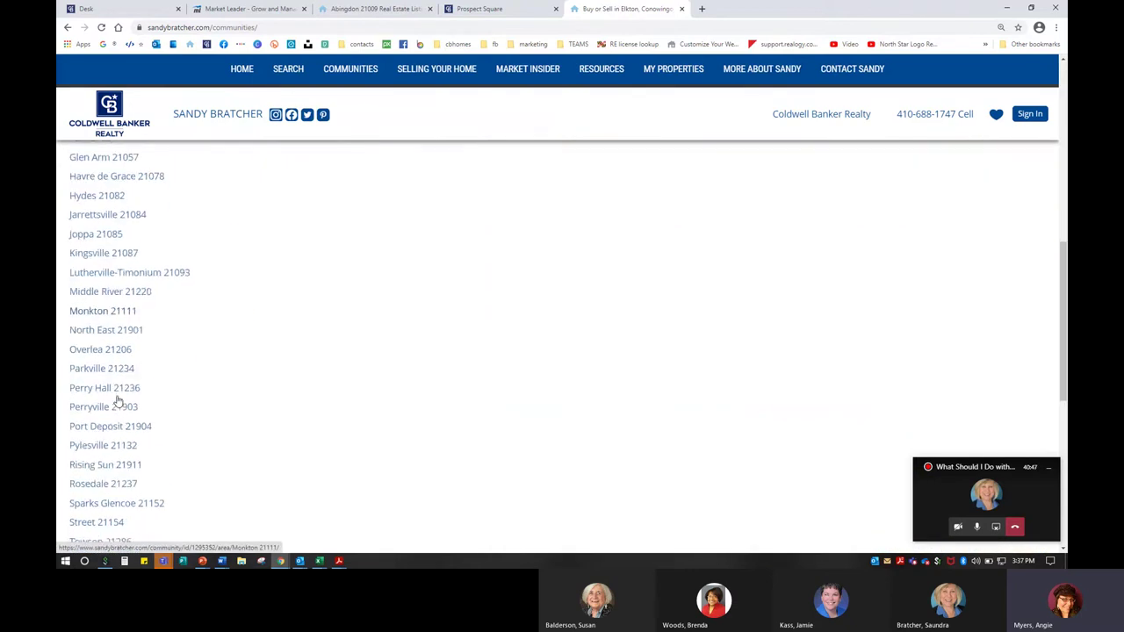
scroll(193, 381, up, 9)
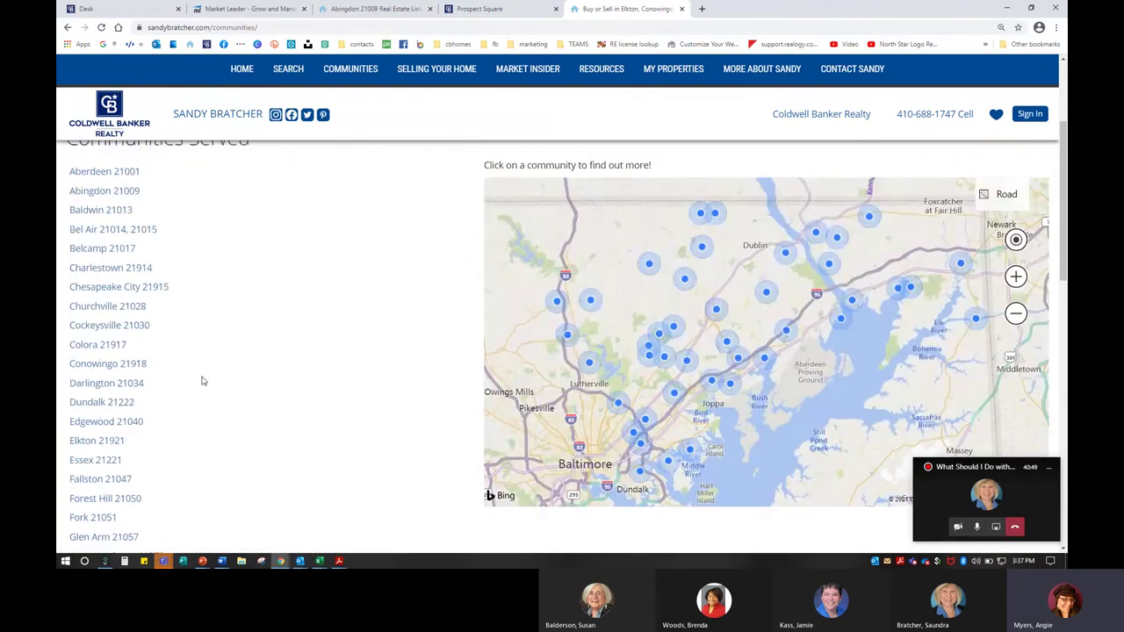
Step: Review the Aberdeen 21001 page and its 15 single-family listings, then return to the list
click(110, 197)
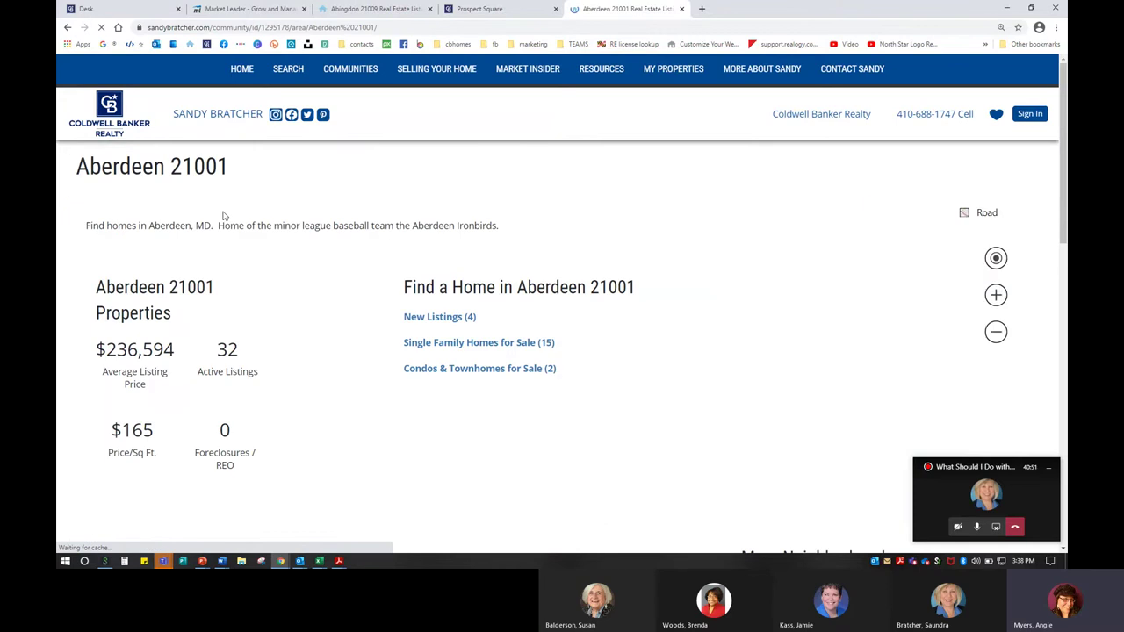
drag(83, 224, 527, 234)
click(373, 446)
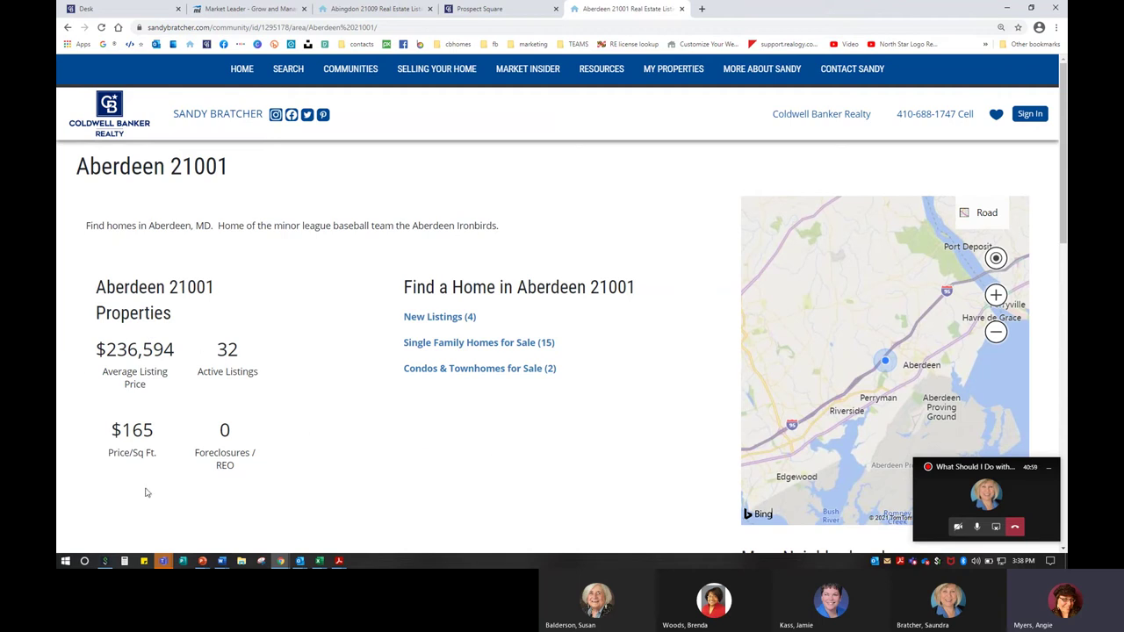
click(526, 343)
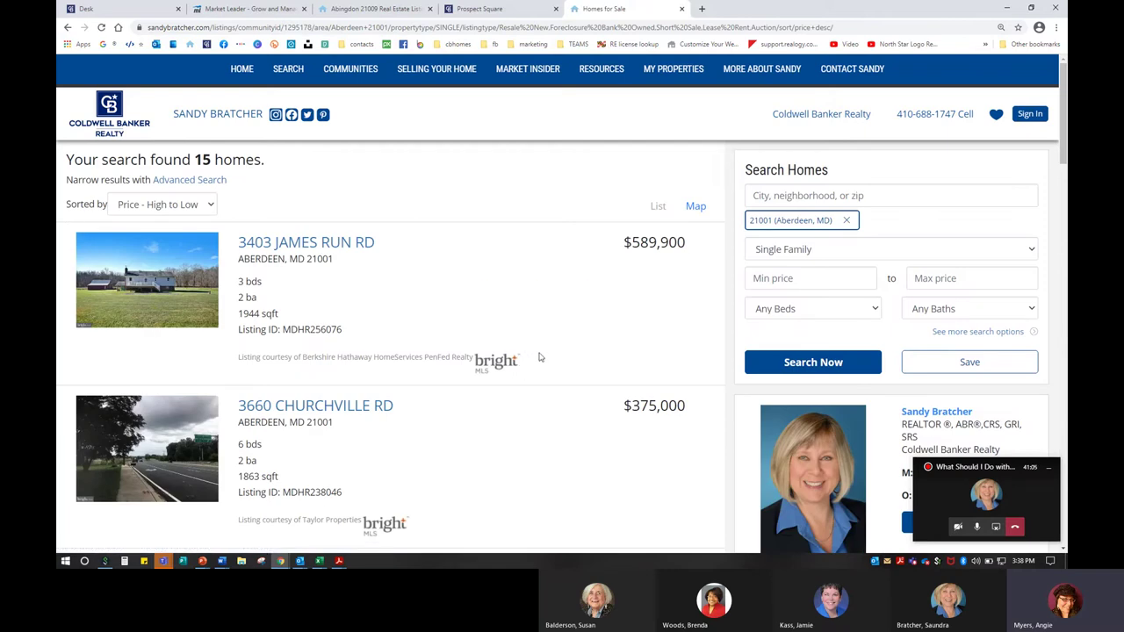
click(69, 28)
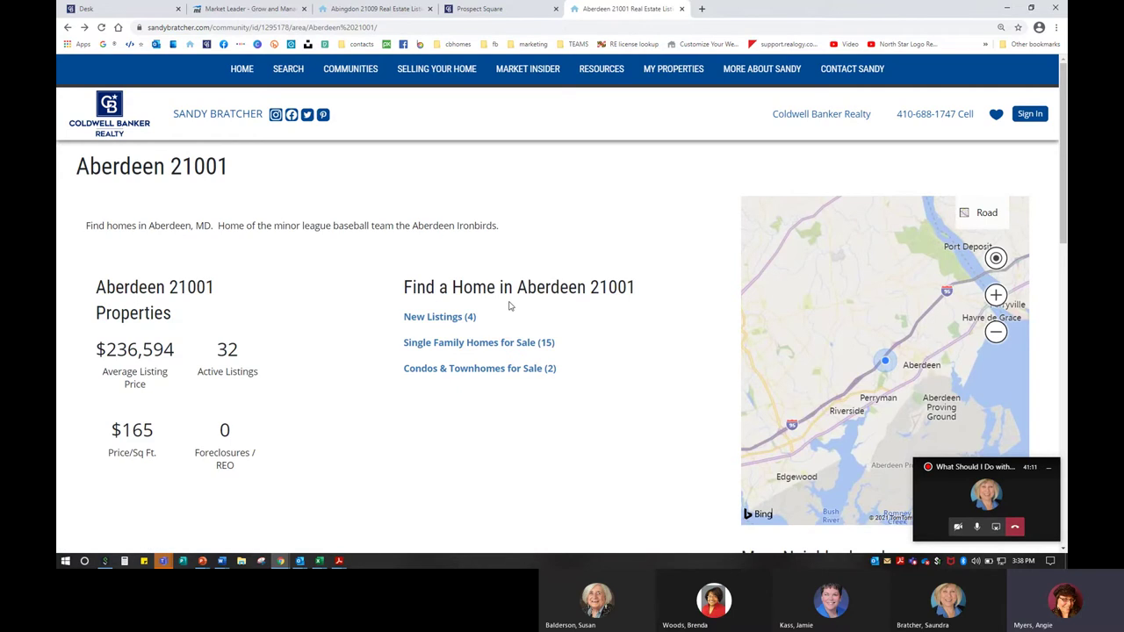
click(68, 27)
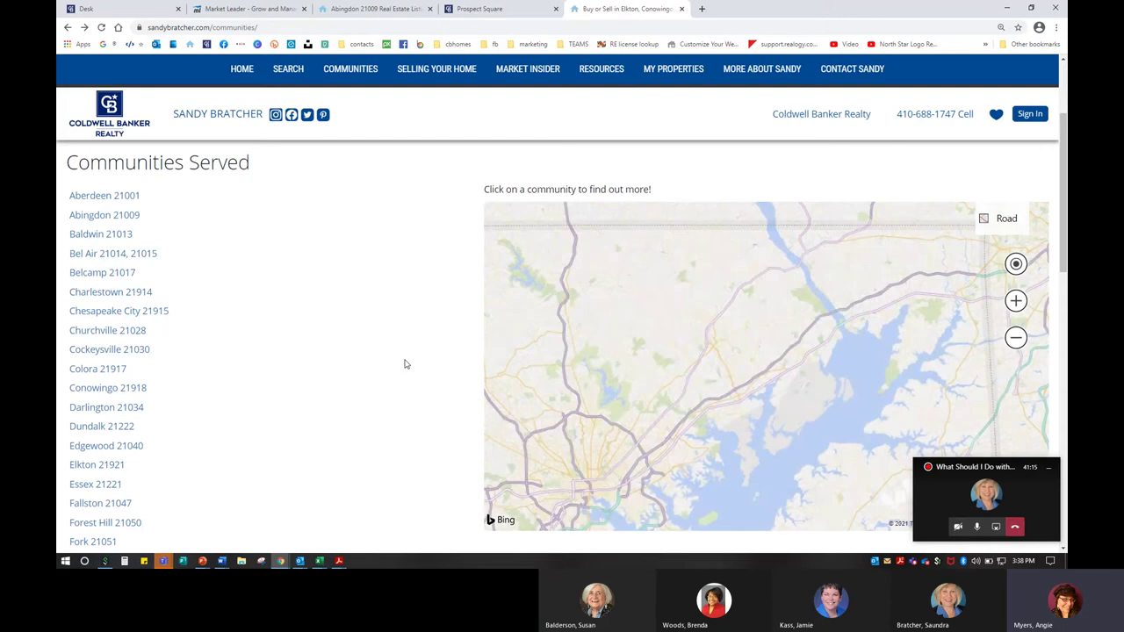
Step: Glance at Abingdon 21009, then open the Bel Air Area Report from the Bel Air 21014, 21015 page
click(137, 218)
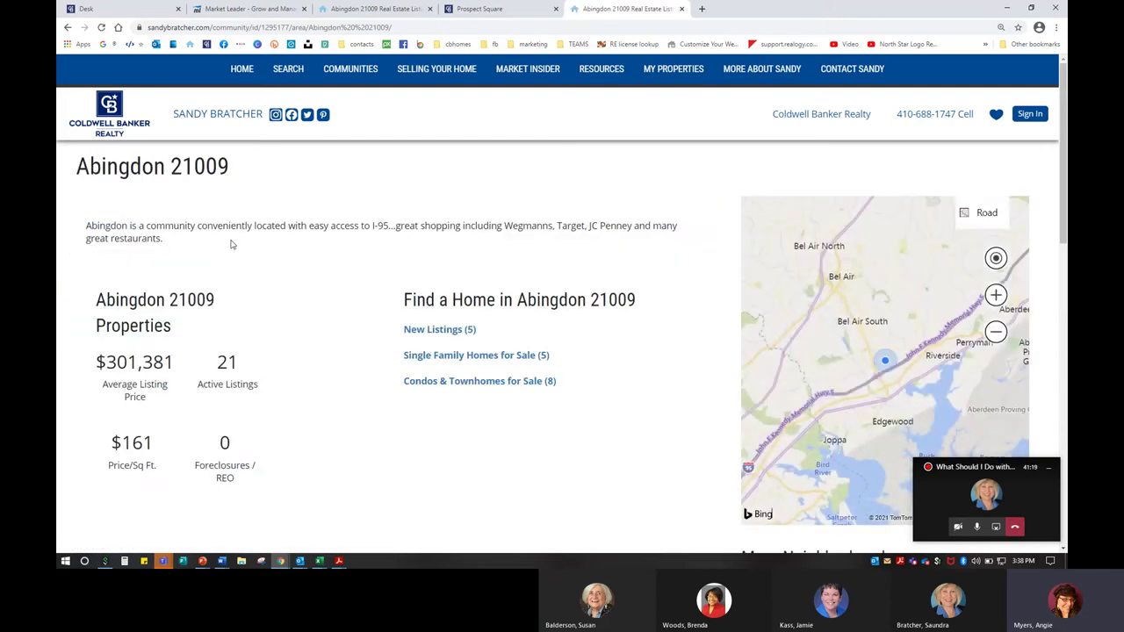
click(68, 27)
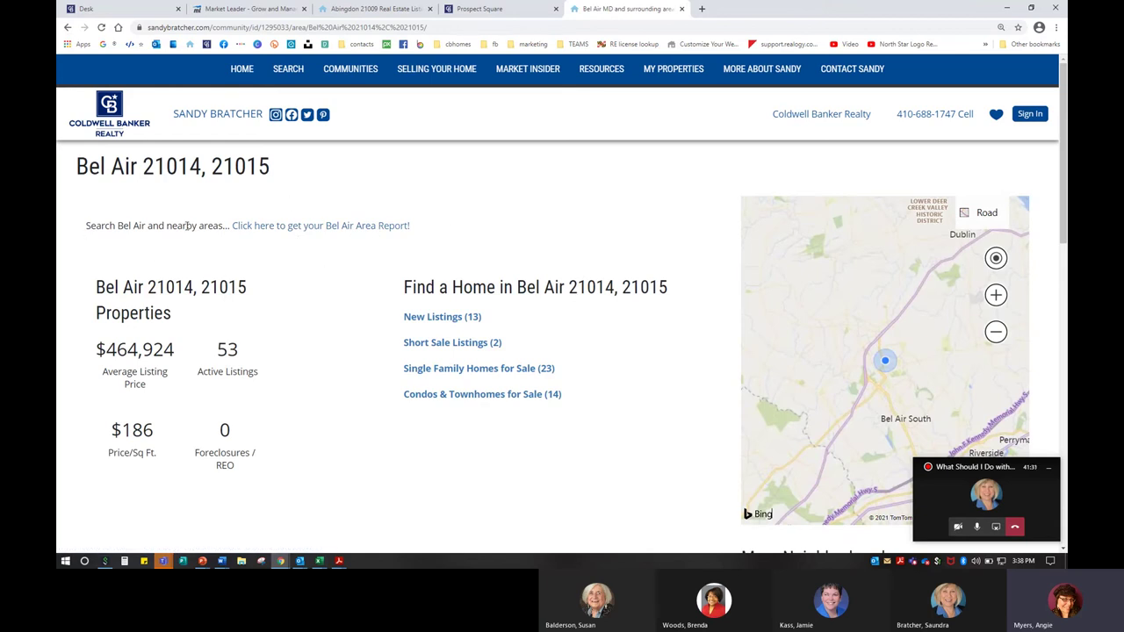
click(296, 226)
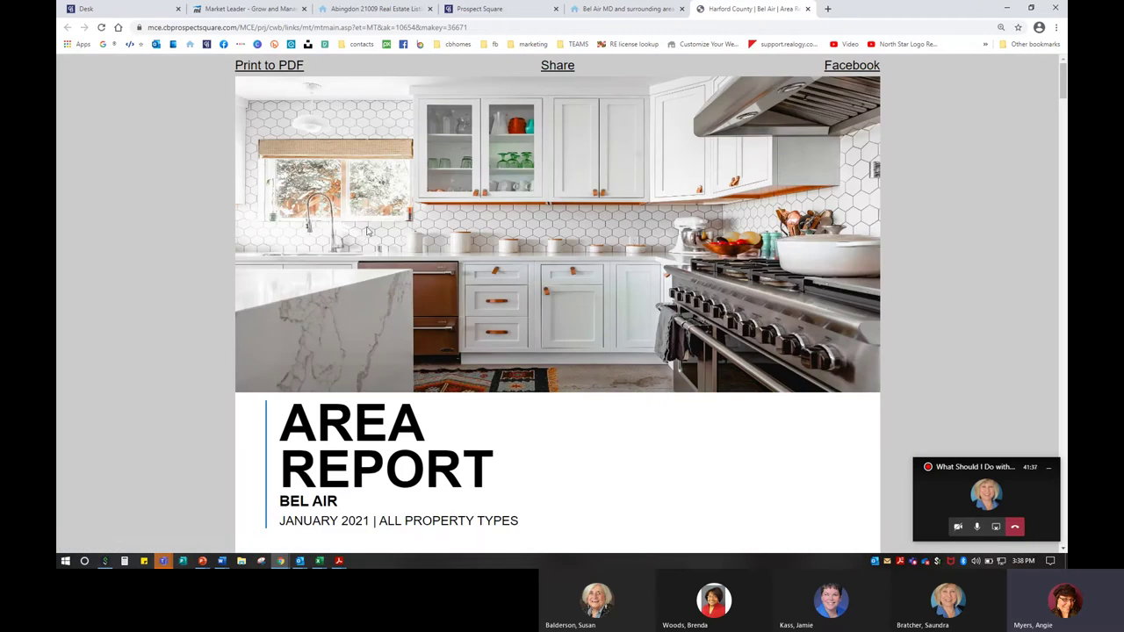
scroll(661, 296, down, 5)
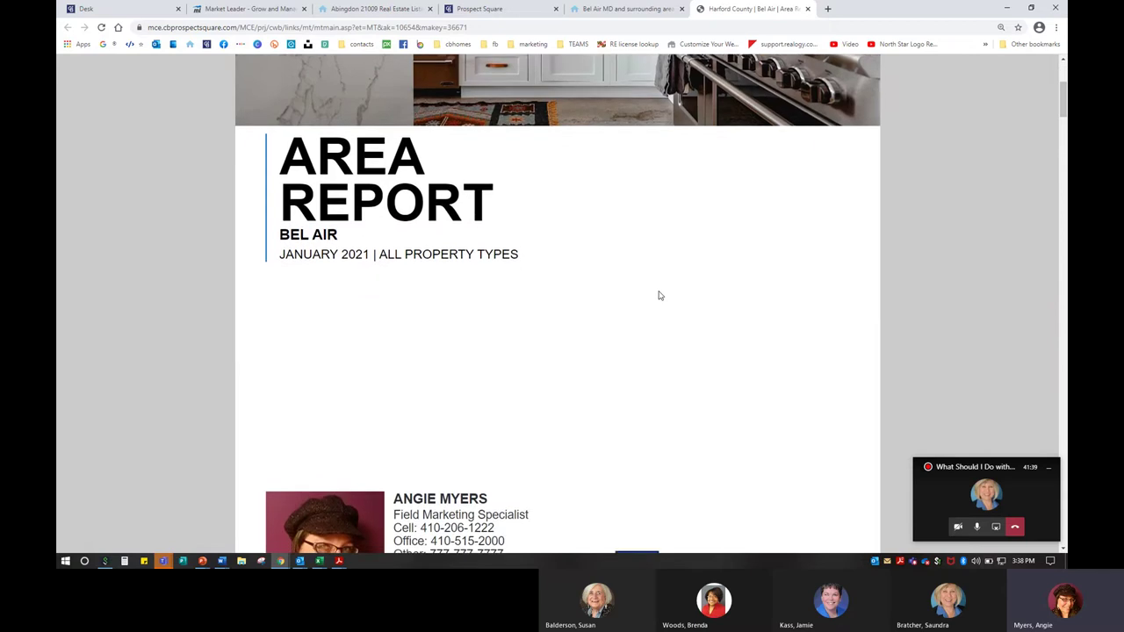
scroll(661, 296, down, 6)
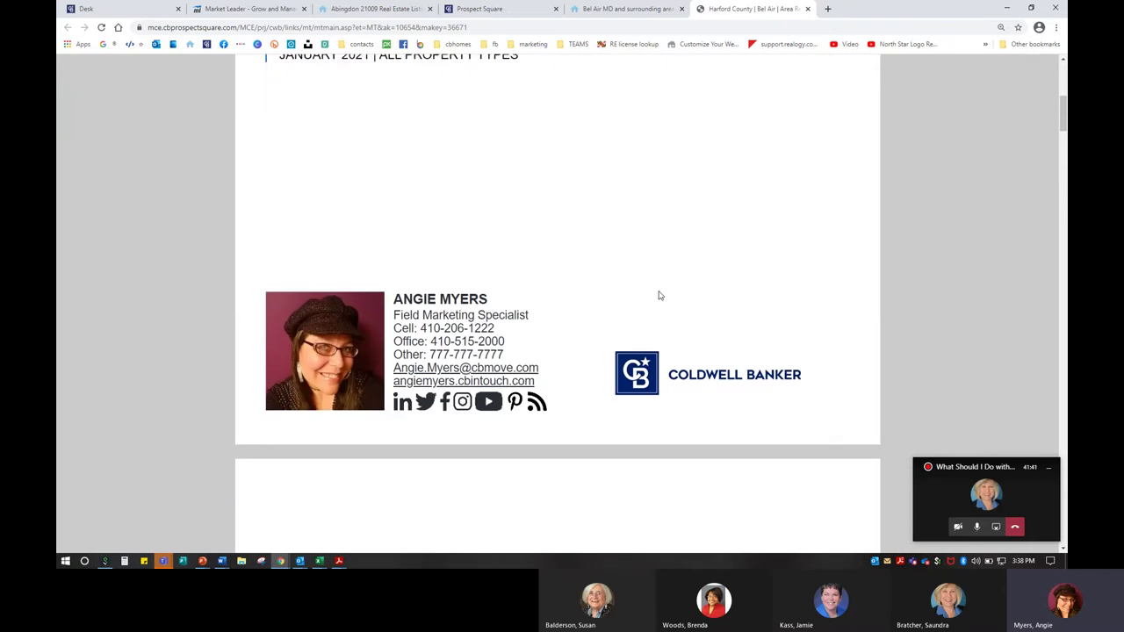
scroll(659, 296, down, 2)
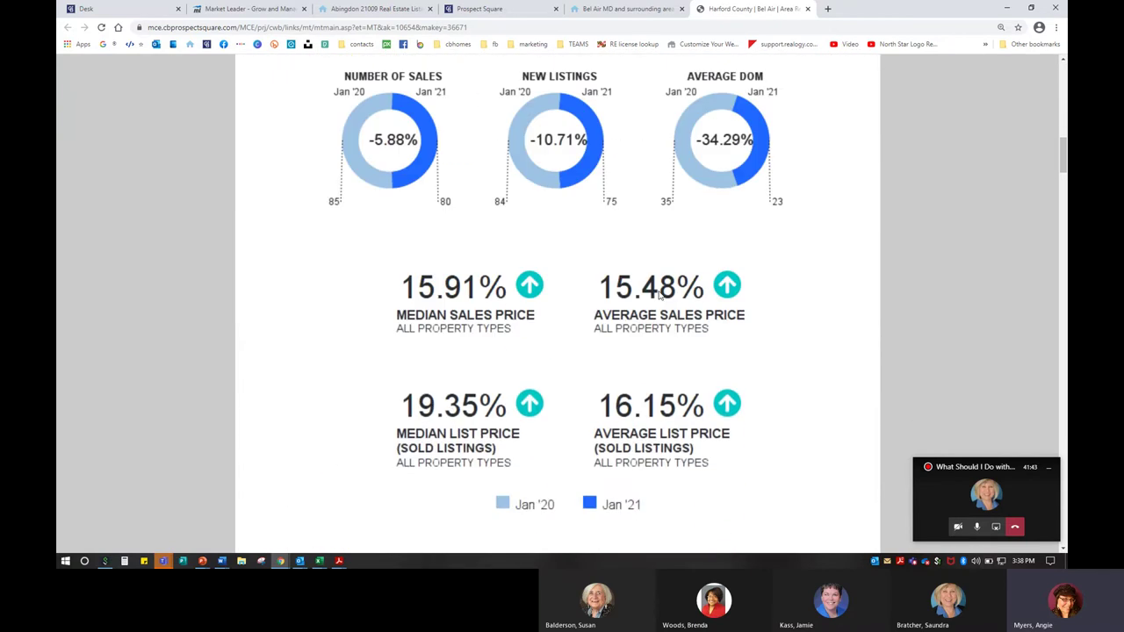
scroll(663, 295, up, 1)
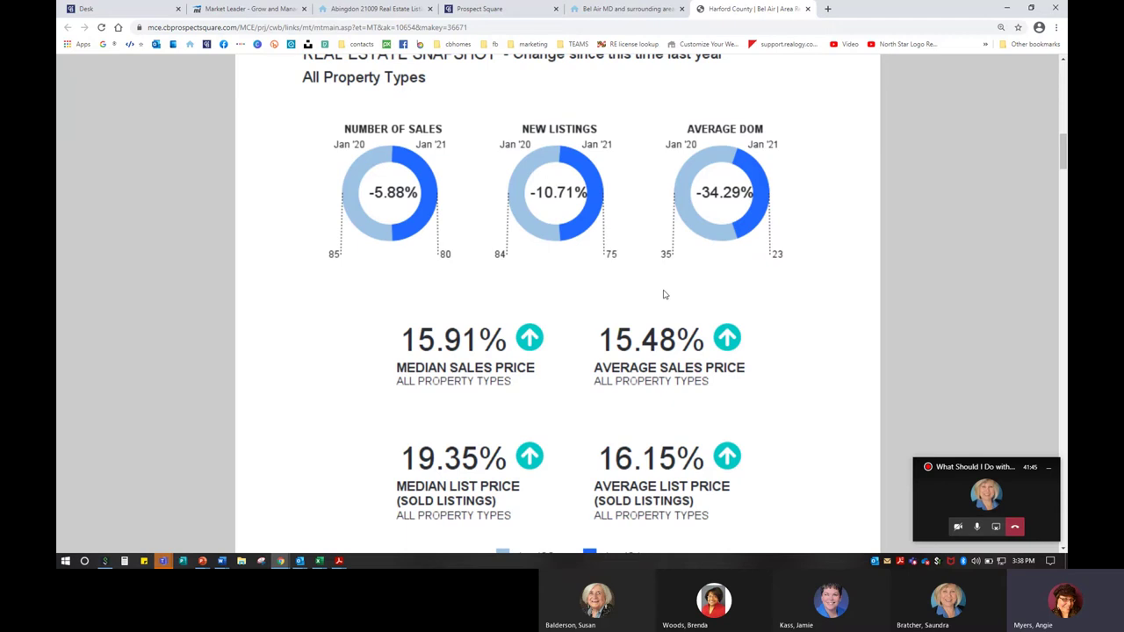
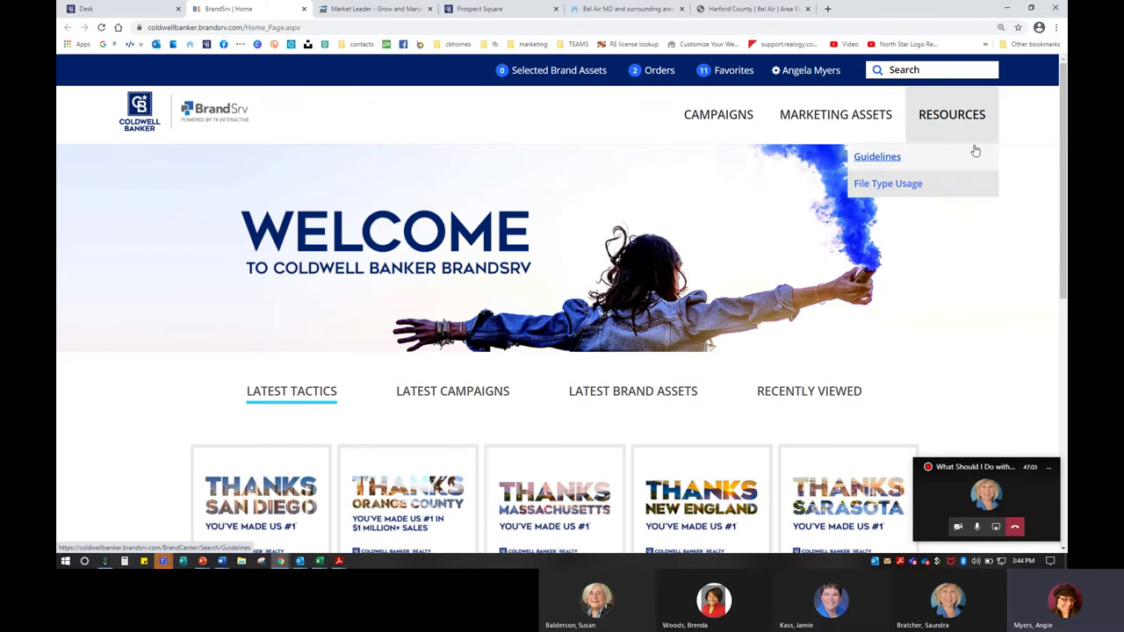
Step: Search the brand assets for 'market update' to list the Market Update image tactics
mouse_move(846, 131)
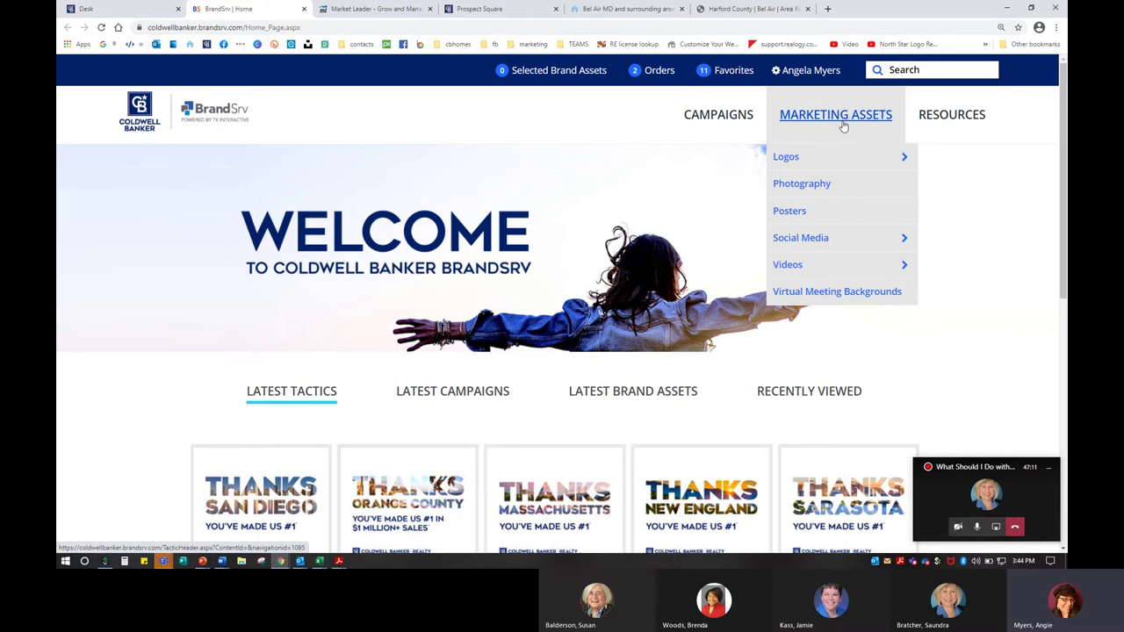
mouse_move(795, 238)
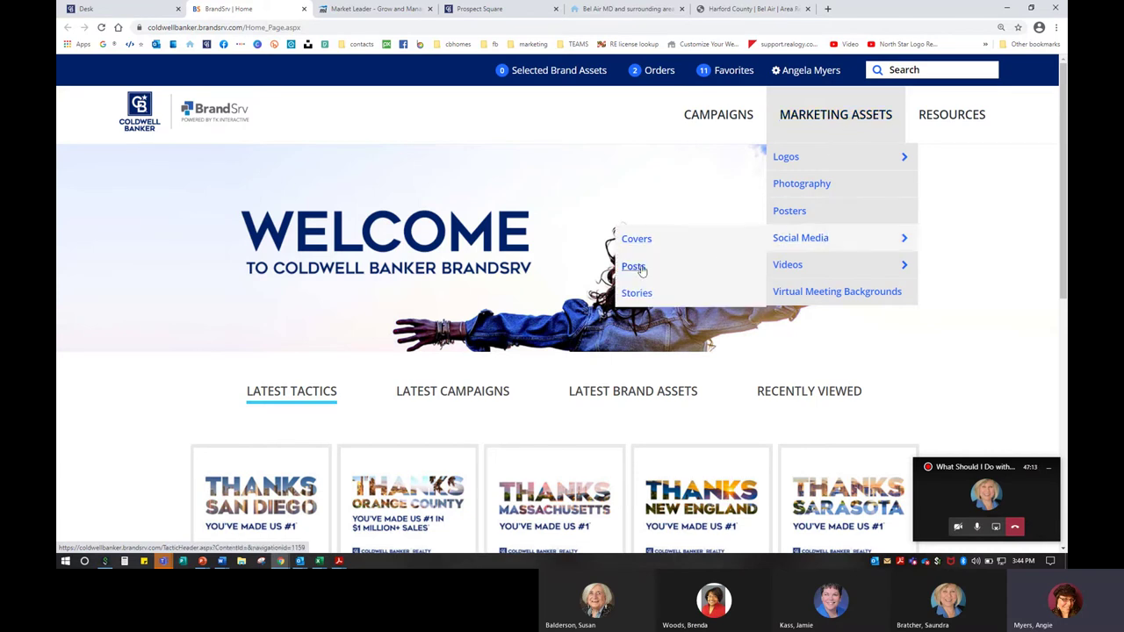
click(896, 70)
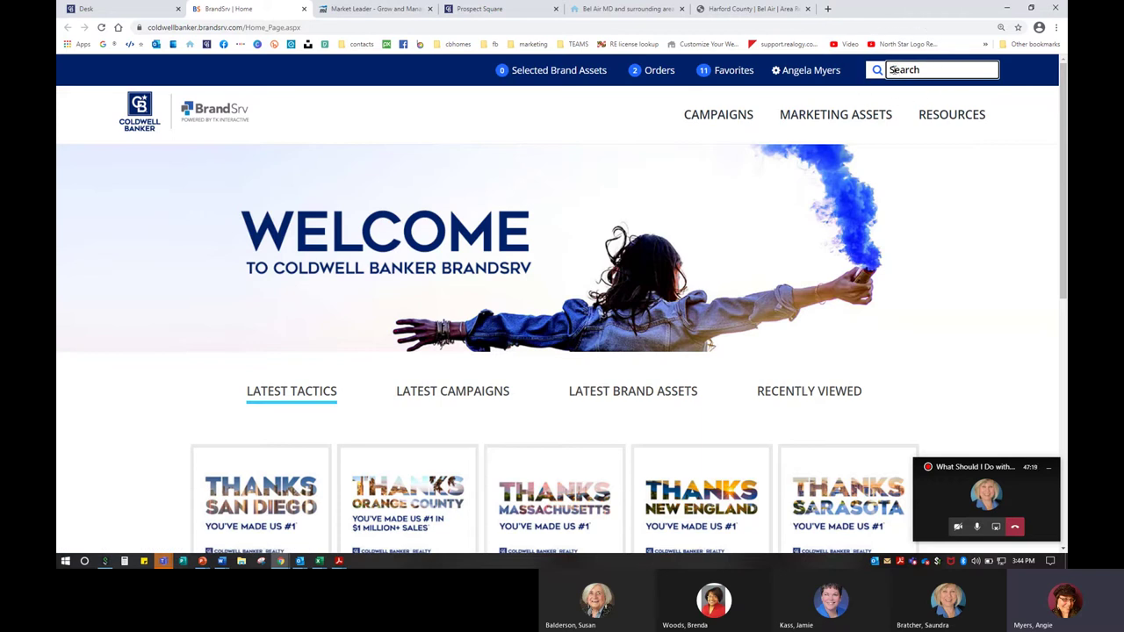
text(market update)
key(Return)
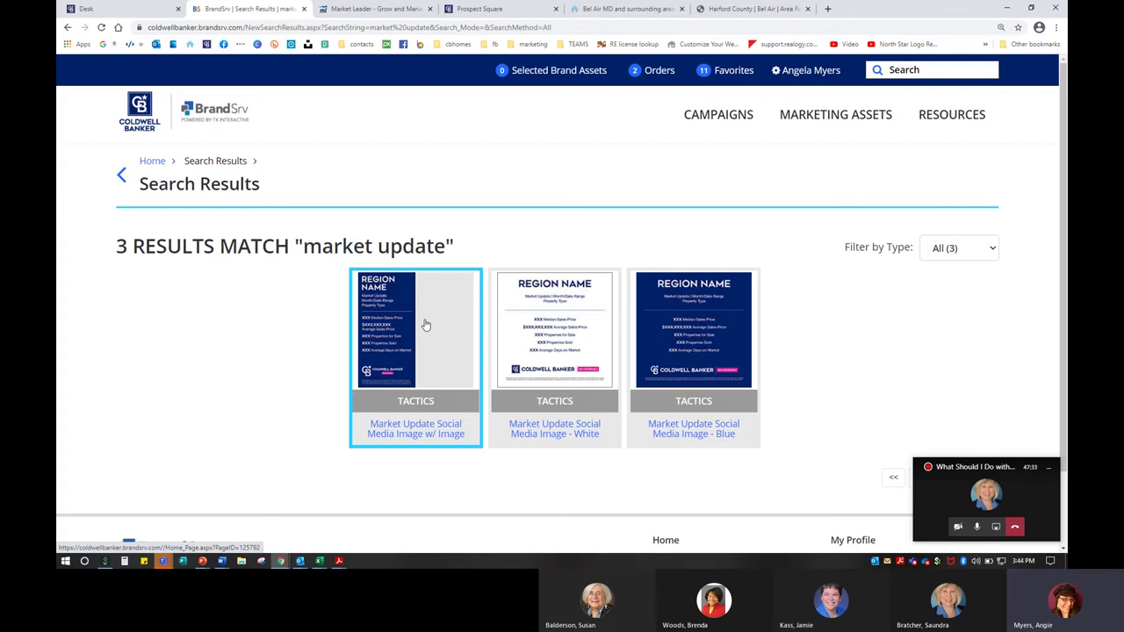
Step: Open the Market Update Social Media Image - Blue template, review its permitted customizations, and start customizing
click(665, 292)
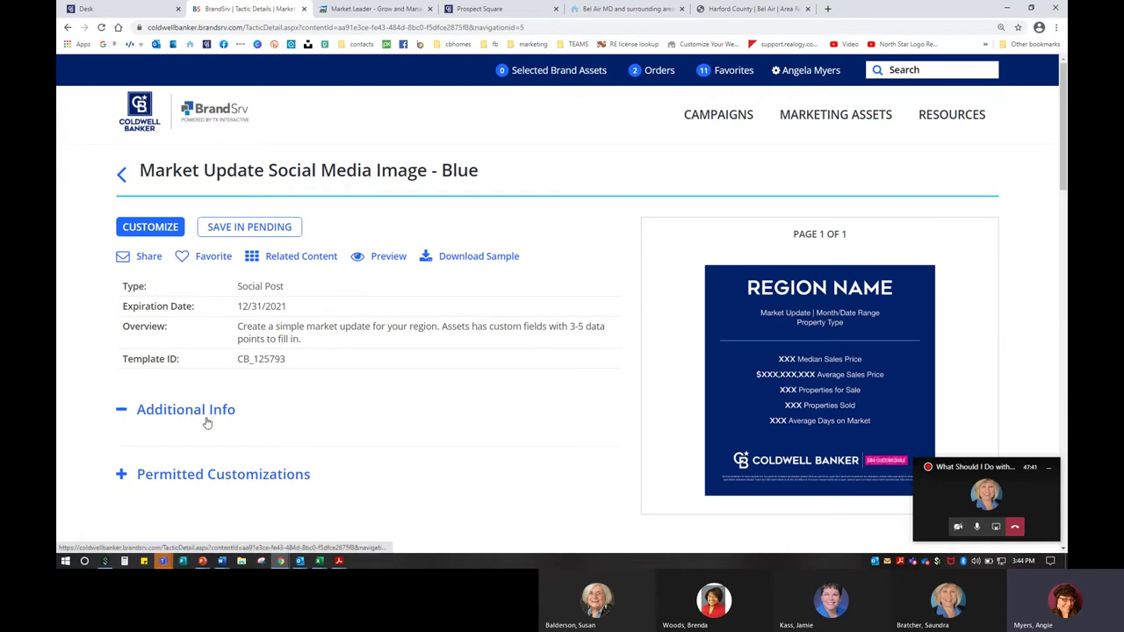
click(220, 479)
scroll(151, 325, down, 2)
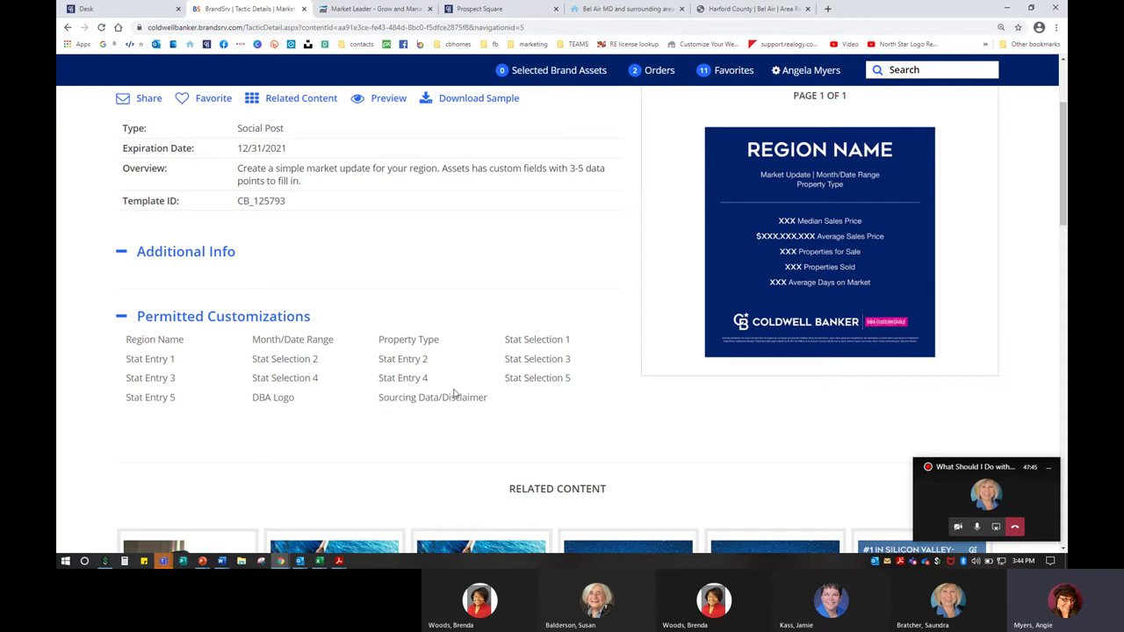
scroll(481, 425, up, 1)
scroll(477, 428, up, 1)
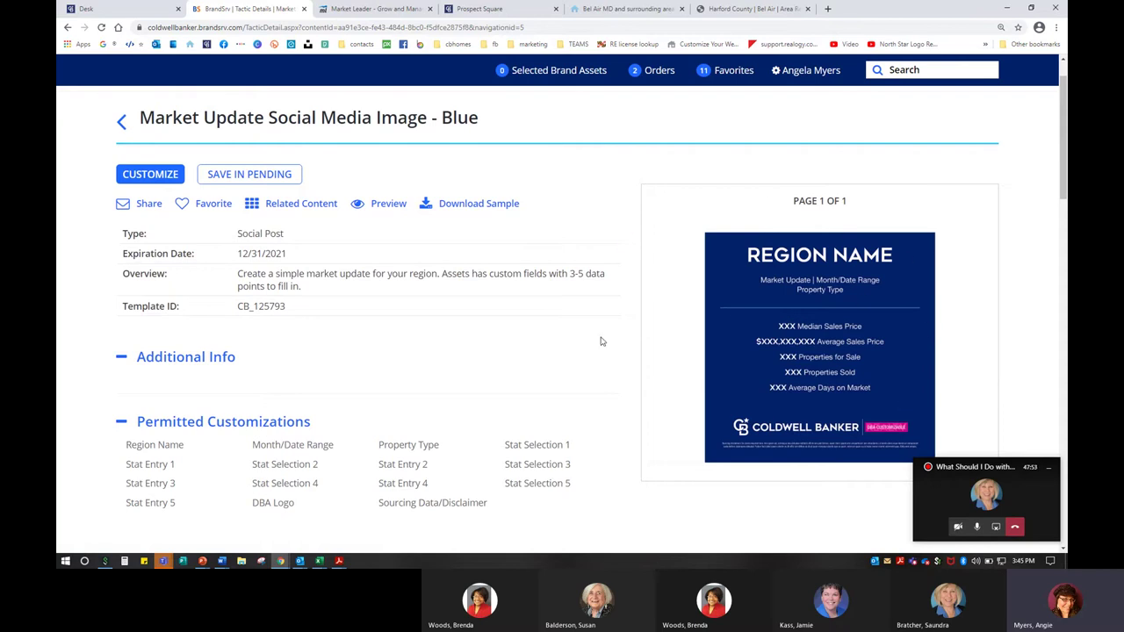
click(133, 174)
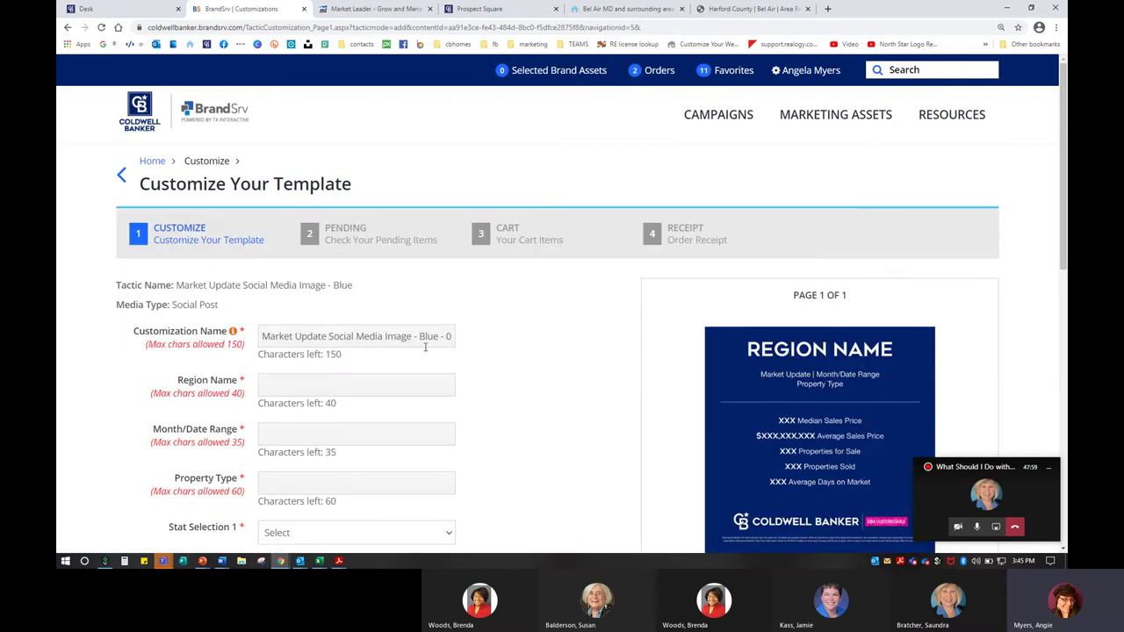
Step: Check the Harford County Bel Air area report figures in the other browser tabs
scroll(425, 347, down, 1)
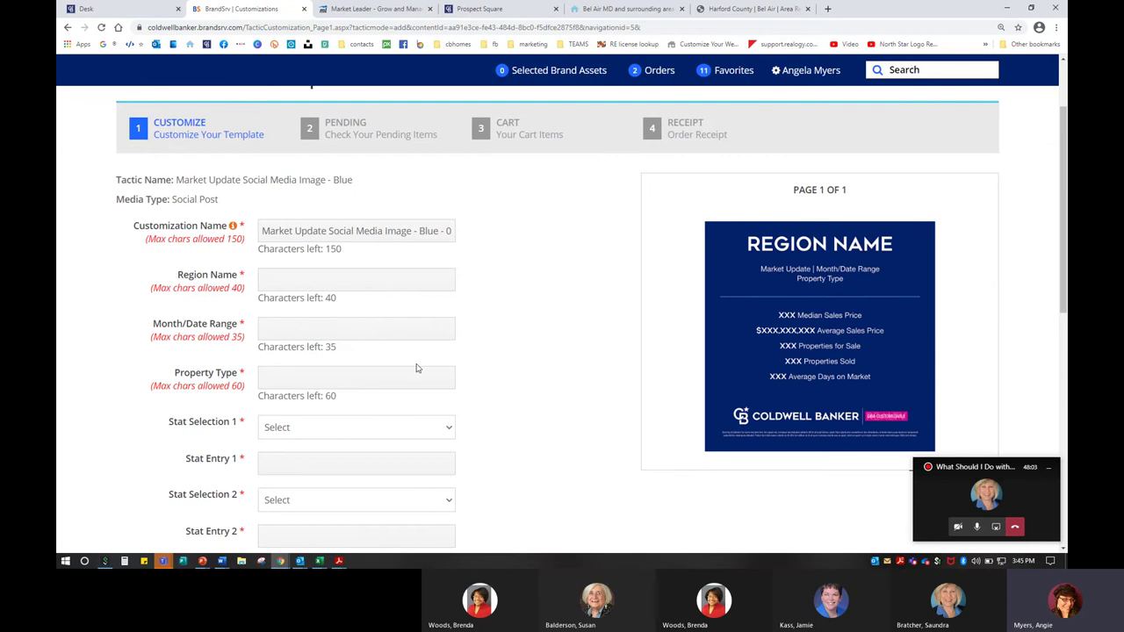
double_click(341, 231)
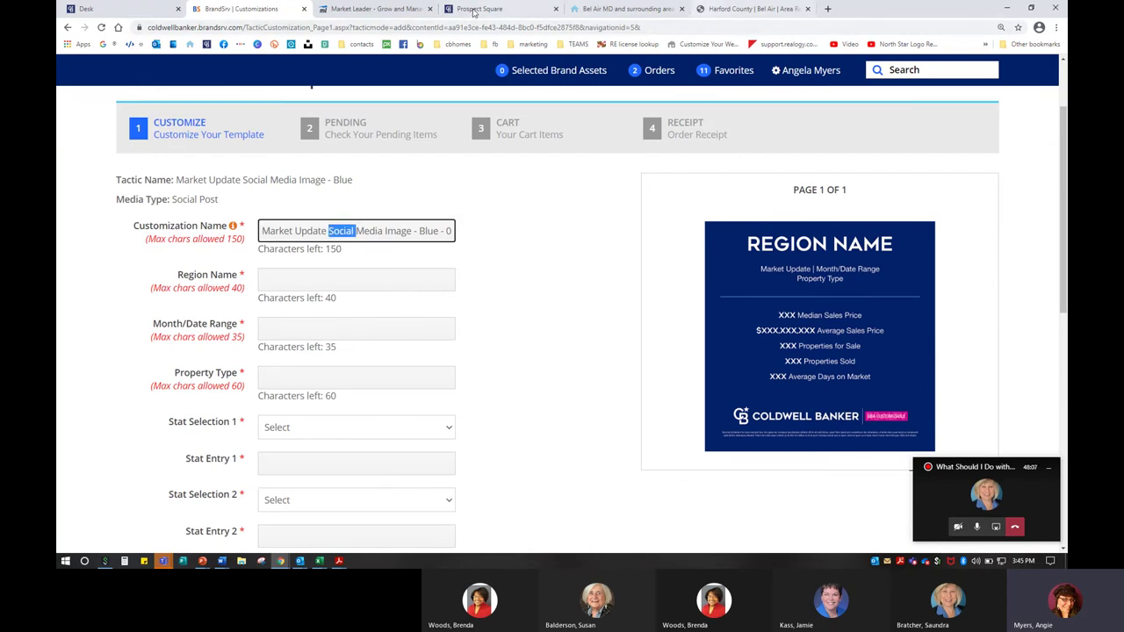
click(395, 9)
click(477, 9)
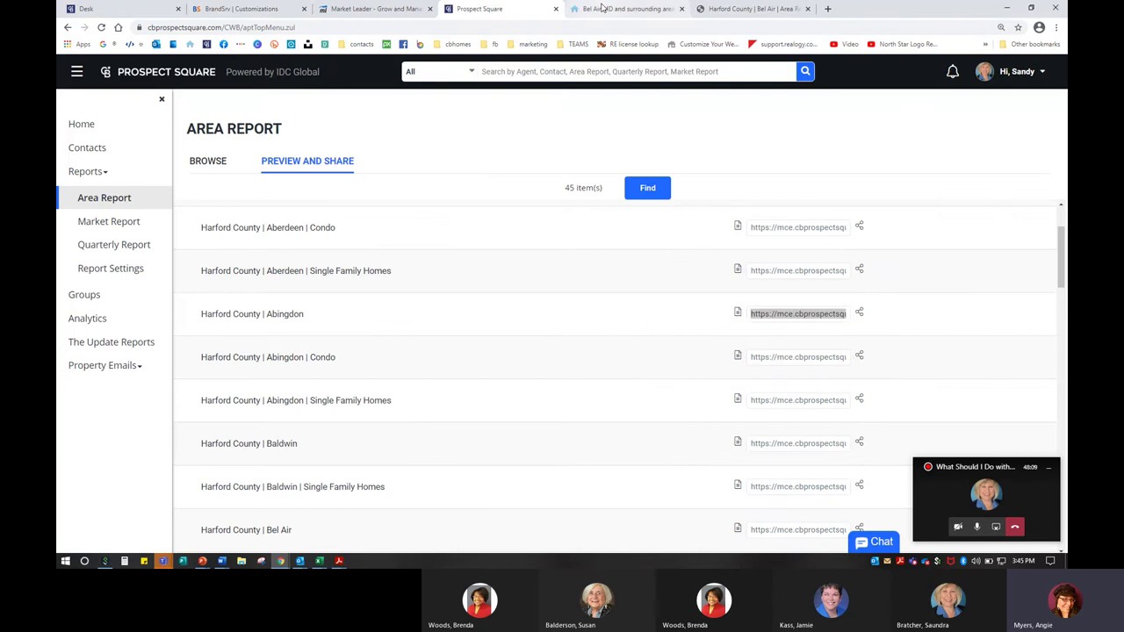
click(624, 9)
click(716, 10)
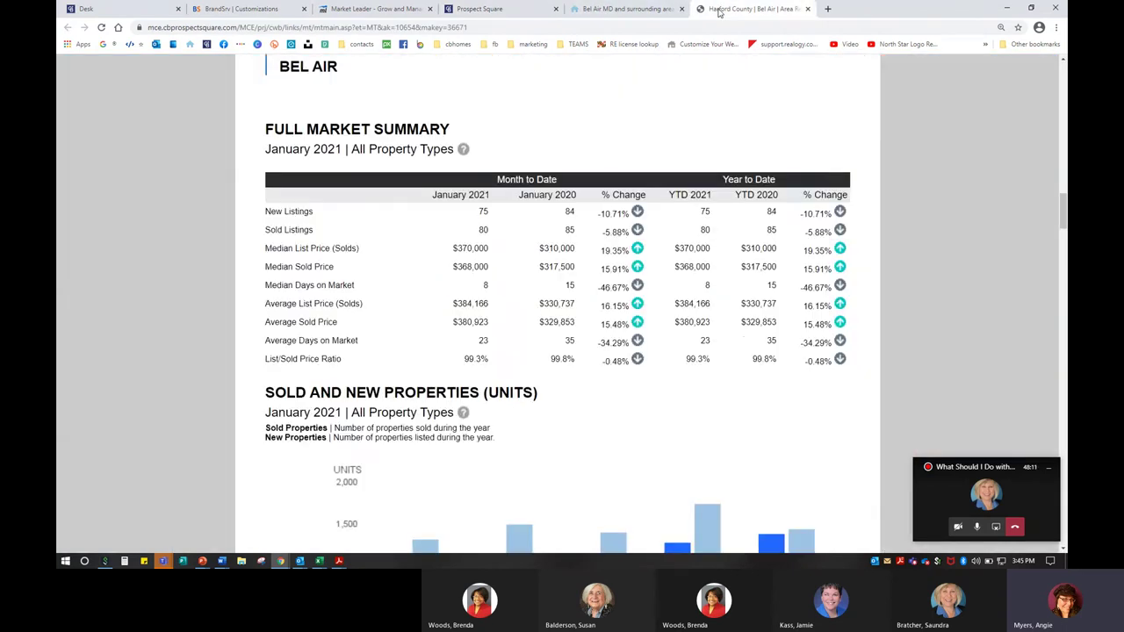
scroll(347, 246, up, 3)
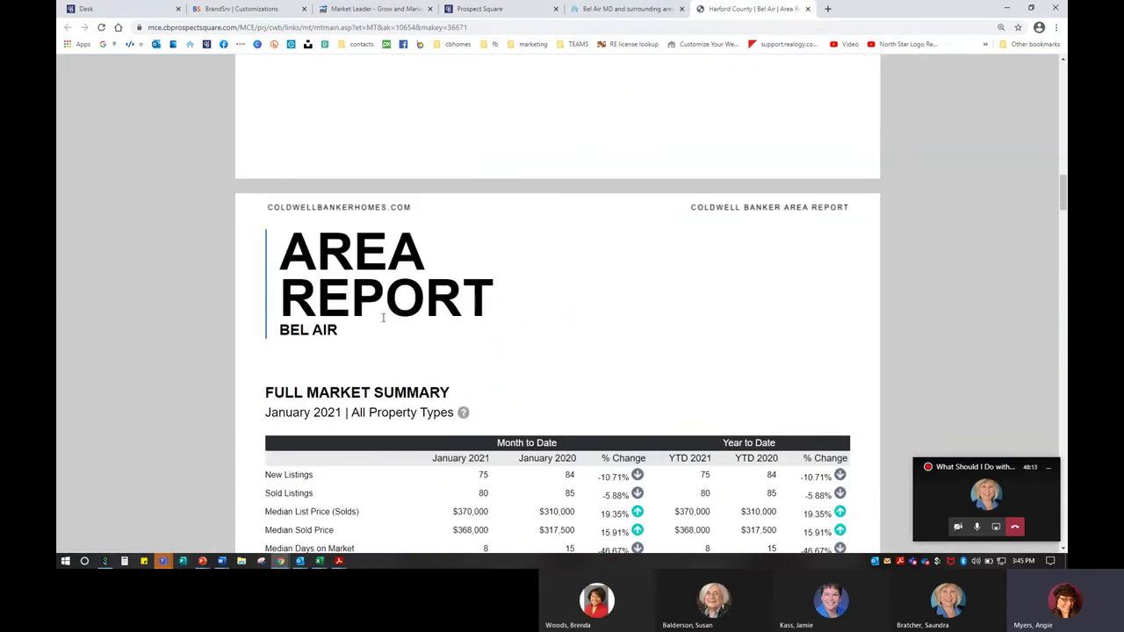
scroll(383, 318, down, 3)
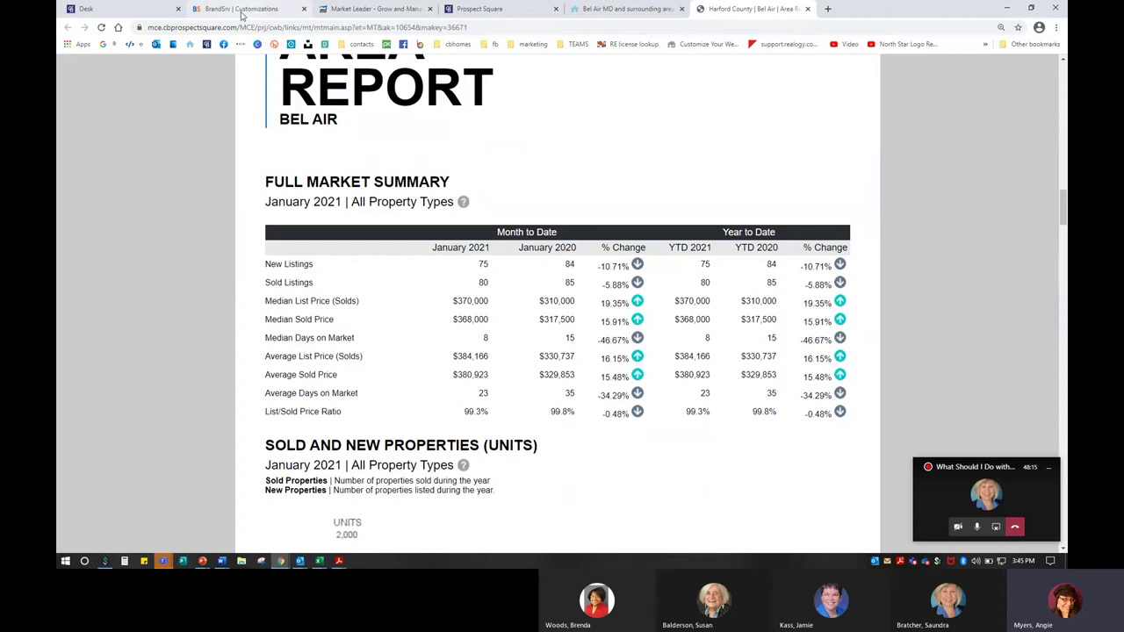
click(242, 9)
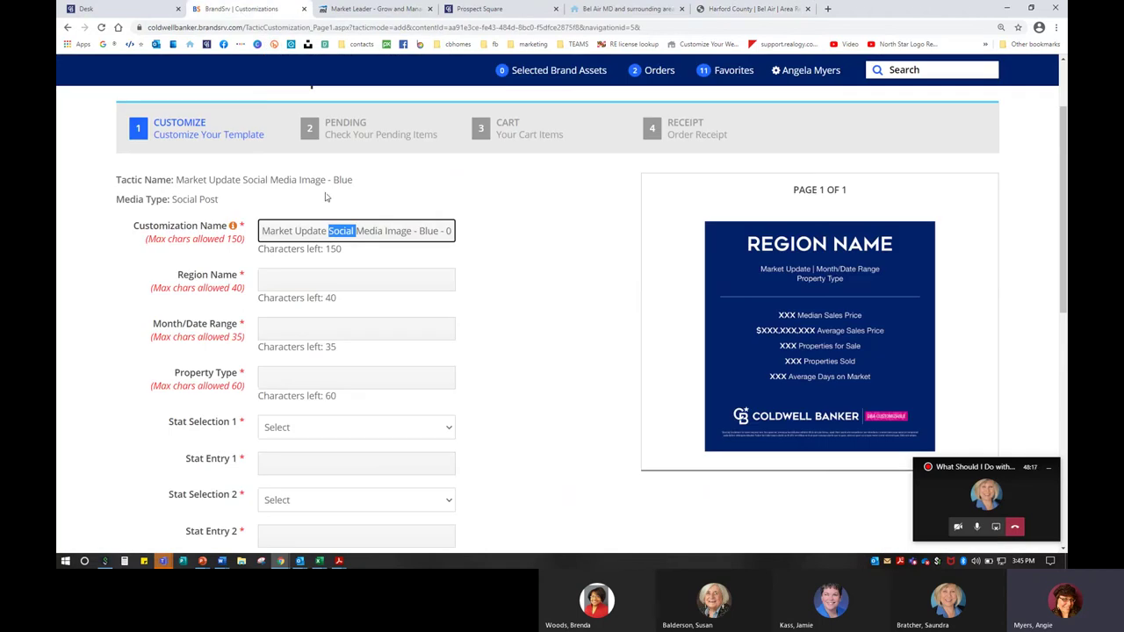
Step: Rename the customization to 'Bel Air Market Update Jan2021'
key(Left)
text(Bel Air)
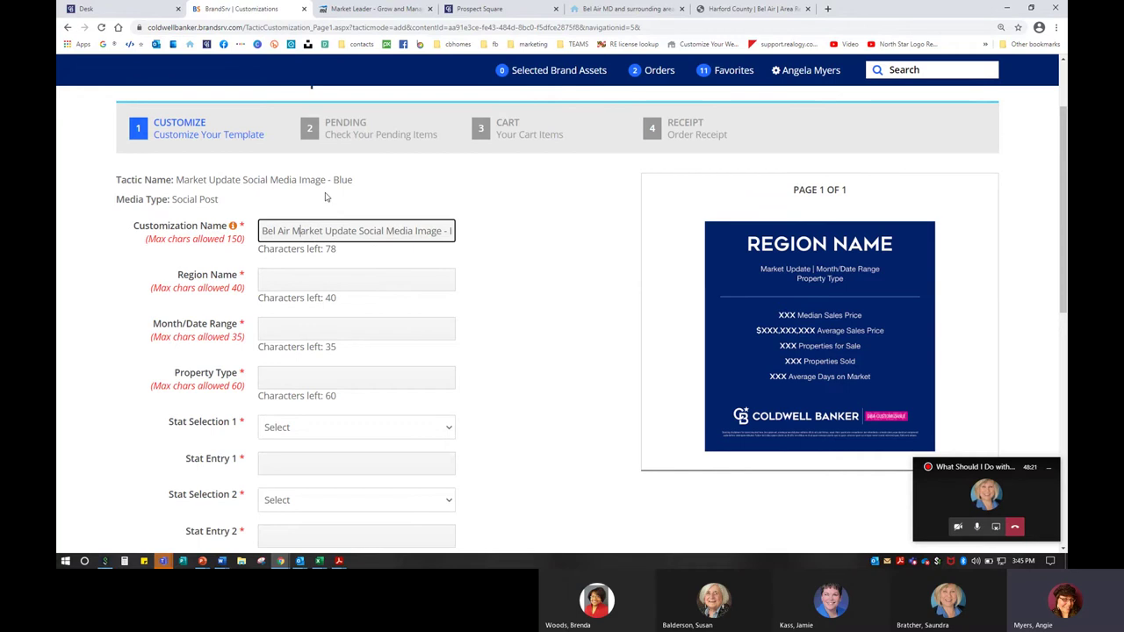
key(Delete)
key(Delete)
key(Delete)
key(Delete)
key(Delete)
key(Delete)
key(Delete)
key(Delete)
key(Delete)
key(Delete)
key(Delete)
key(Delete)
key(Delete)
key(Delete)
key(Delete)
key(Delete)
key(Delete)
key(Delete)
key(Delete)
key(Delete)
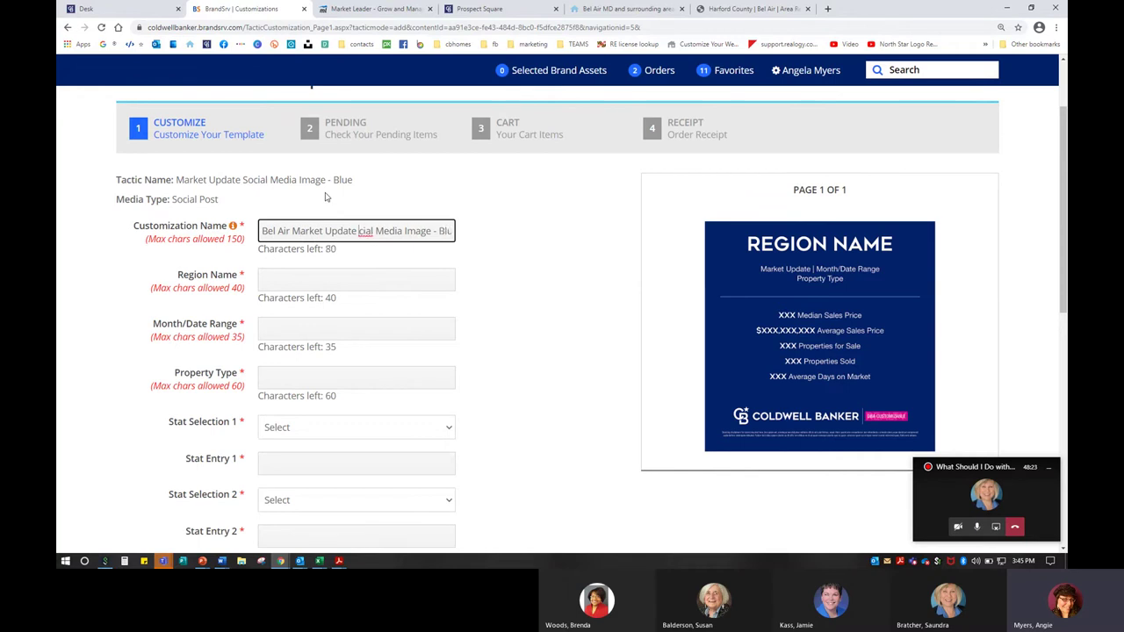
key(Delete)
key(Delete)
key(Delete)
key(Delete)
key(Delete)
key(Delete)
key(Delete)
key(Delete)
key(Delete)
key(Delete)
key(Delete)
key(Delete)
key(Delete)
key(Delete)
key(Delete)
key(Delete)
key(Delete)
key(Delete)
key(Delete)
key(Delete)
text(Jan2021)
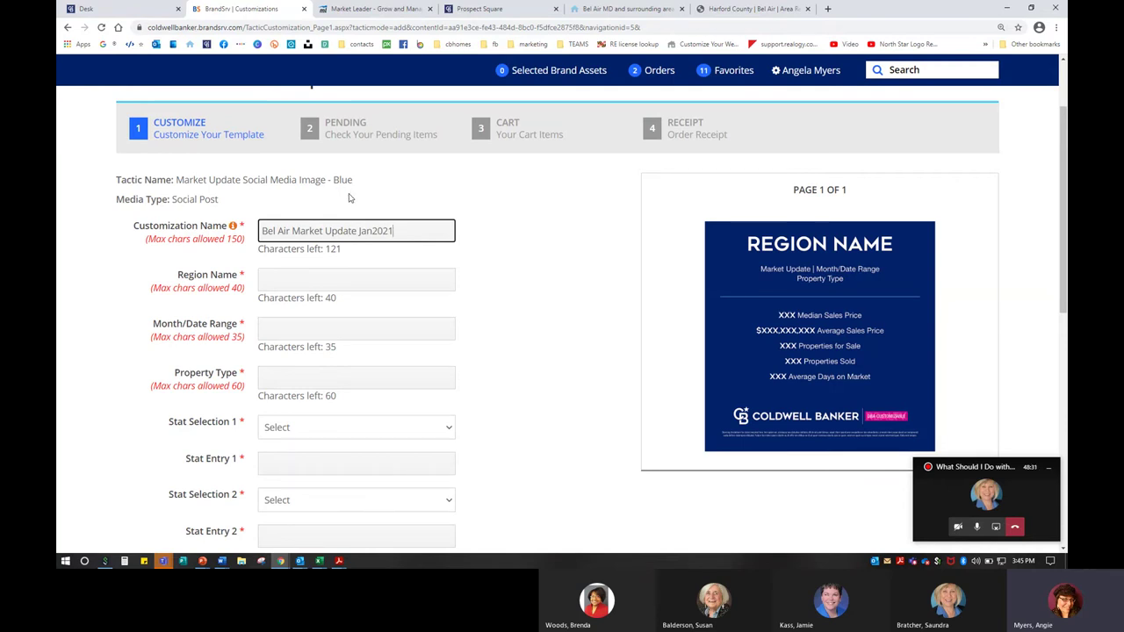
Step: Enter region 'Bel Air, MD', date range January 2021 and property type All Residential Types
click(301, 276)
text(Be)
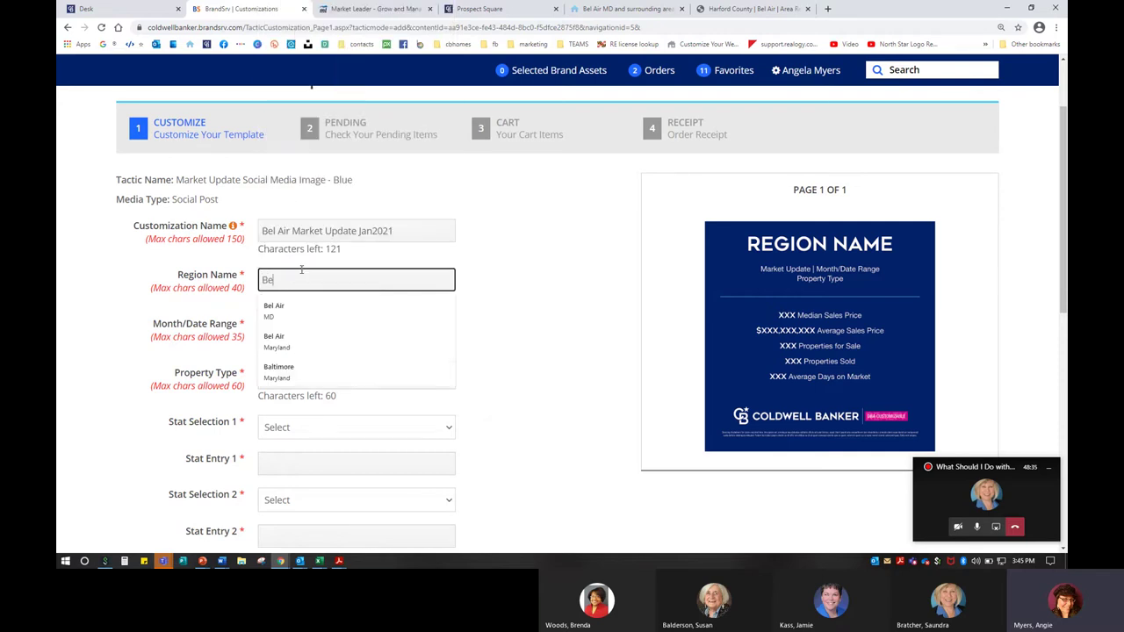
text(l Air, MD)
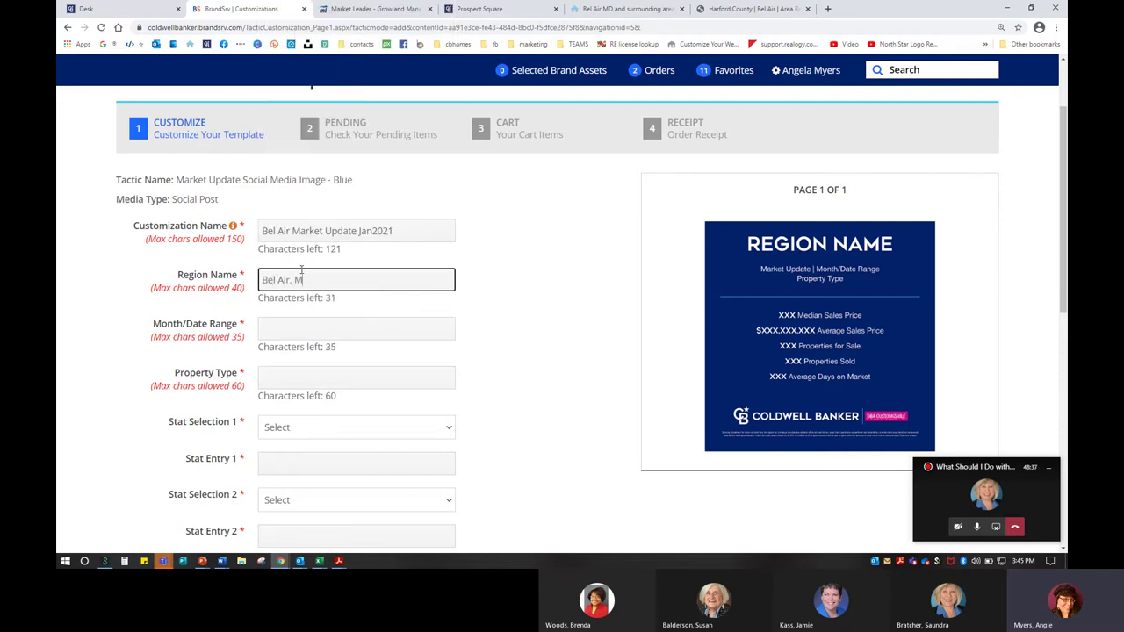
key(Tab)
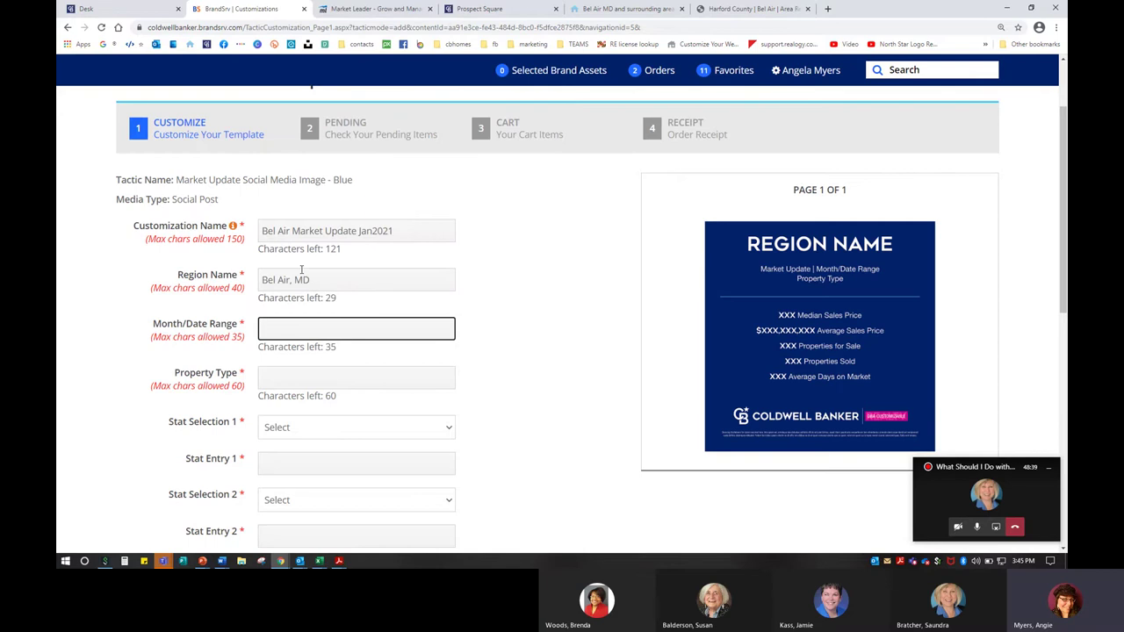
click(300, 321)
click(290, 354)
click(303, 378)
click(305, 407)
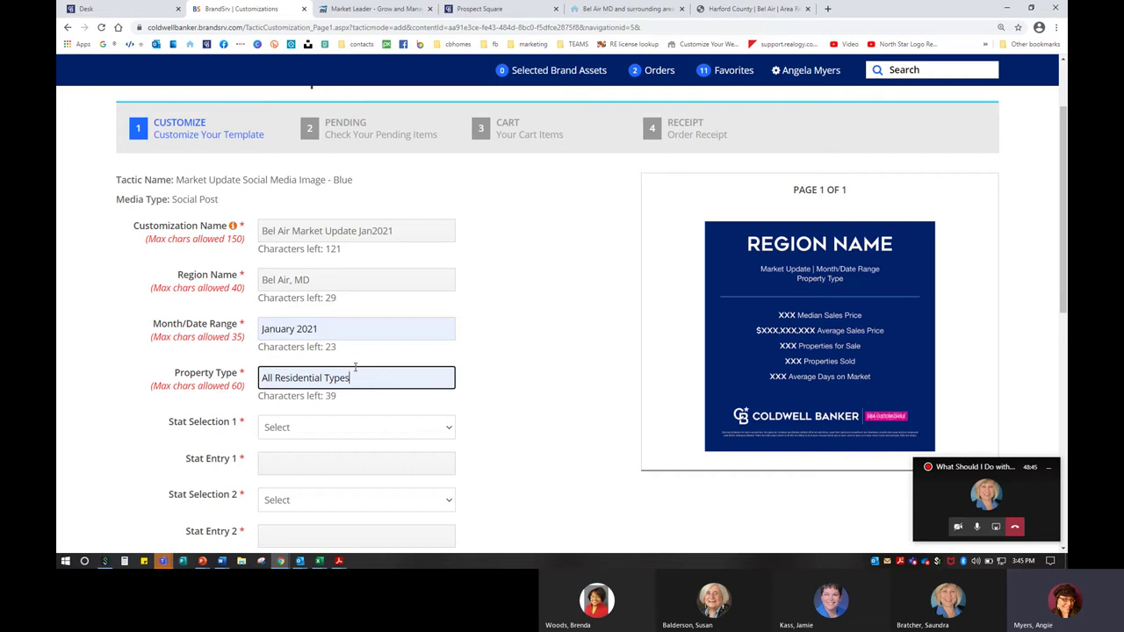
scroll(355, 367, down, 2)
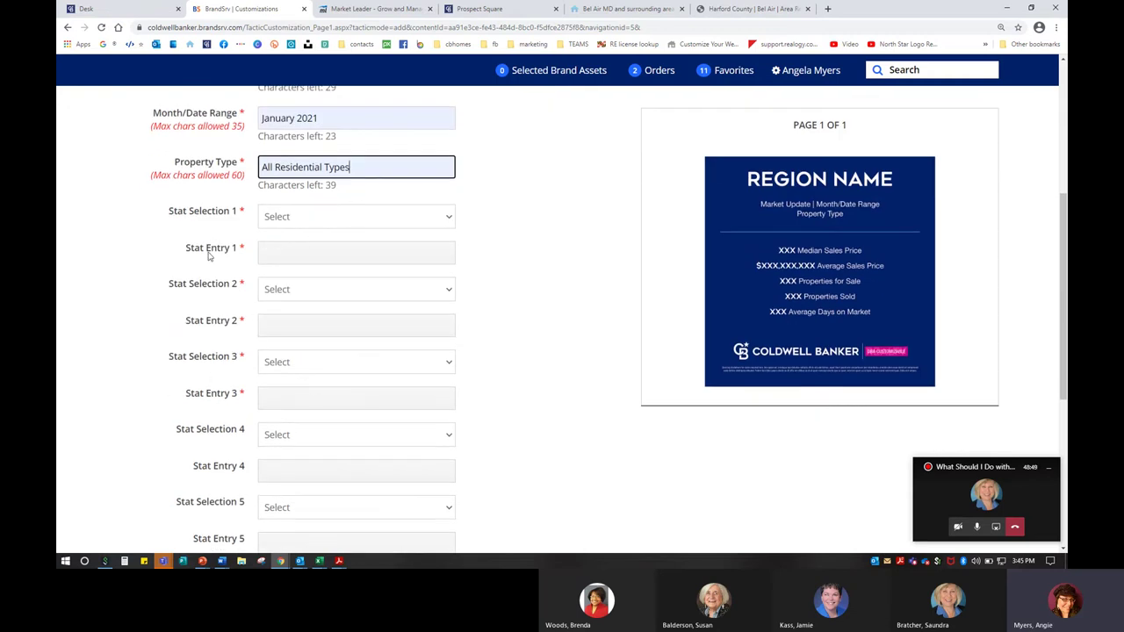
Step: Choose stats: Average Days on Market, Average and Median Sales Price, Properties for Sale, Properties Sold
click(289, 220)
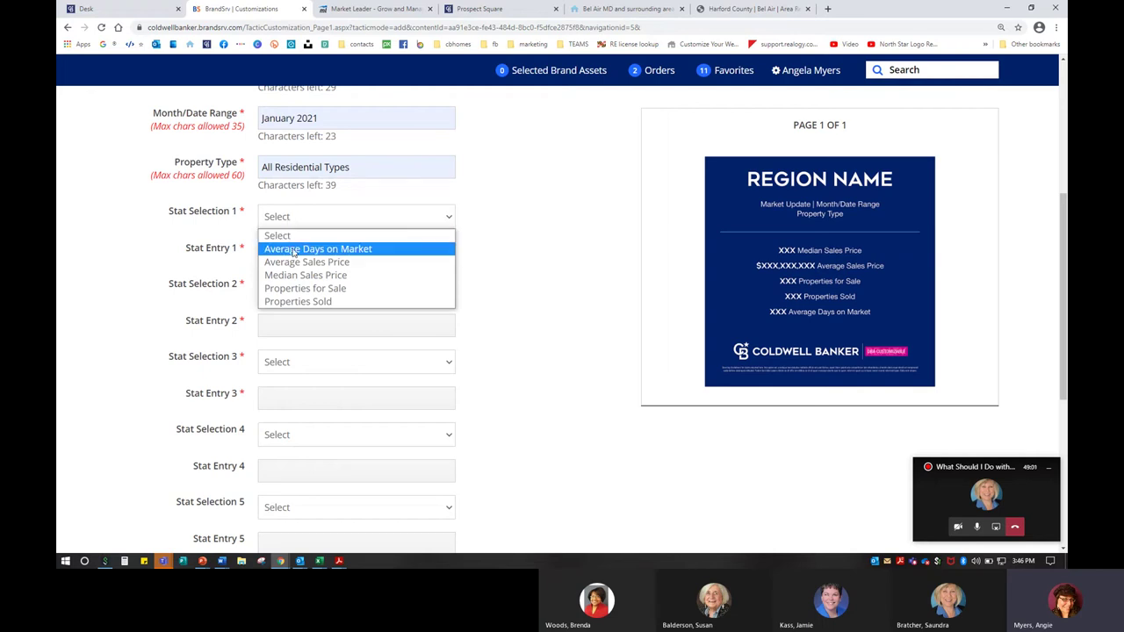
click(294, 249)
click(294, 299)
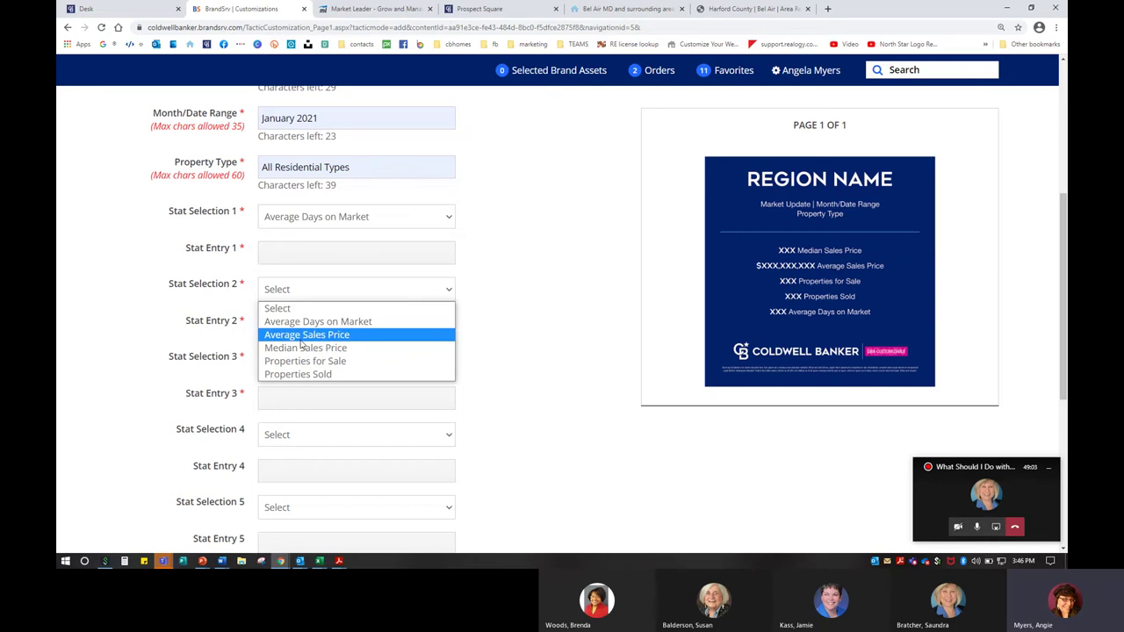
click(299, 331)
click(297, 370)
click(296, 422)
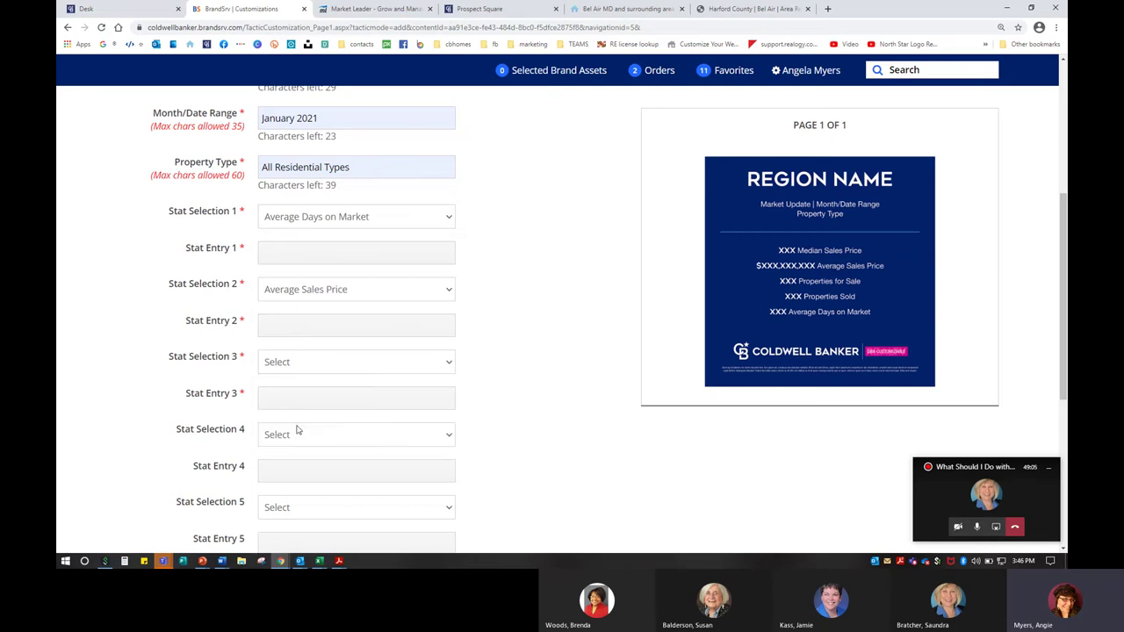
scroll(226, 450, down, 1)
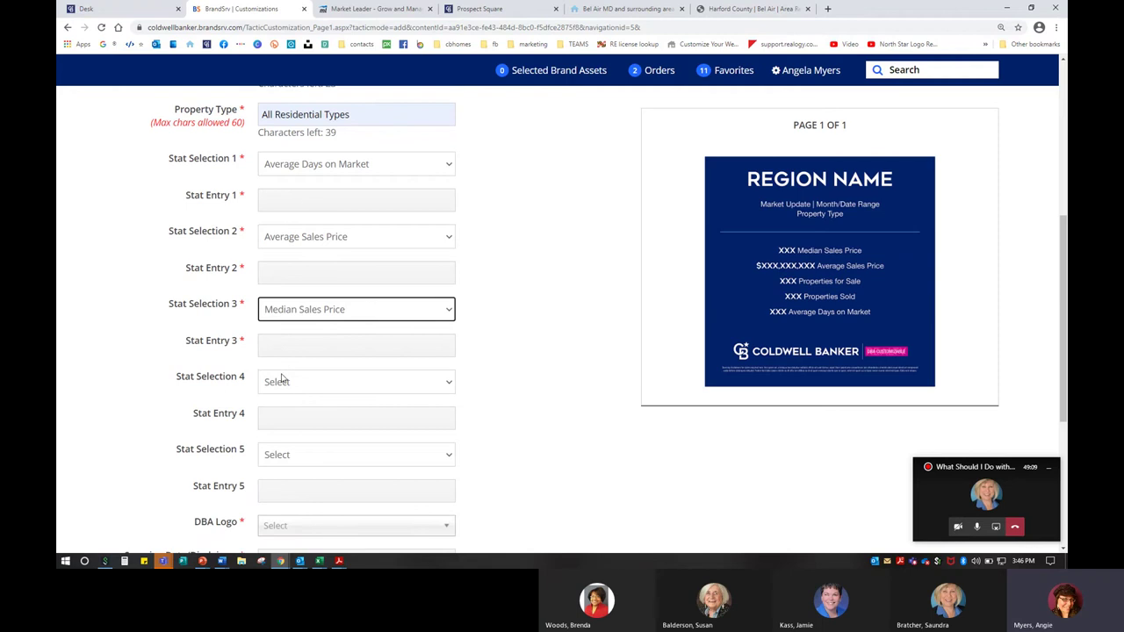
click(284, 379)
click(303, 454)
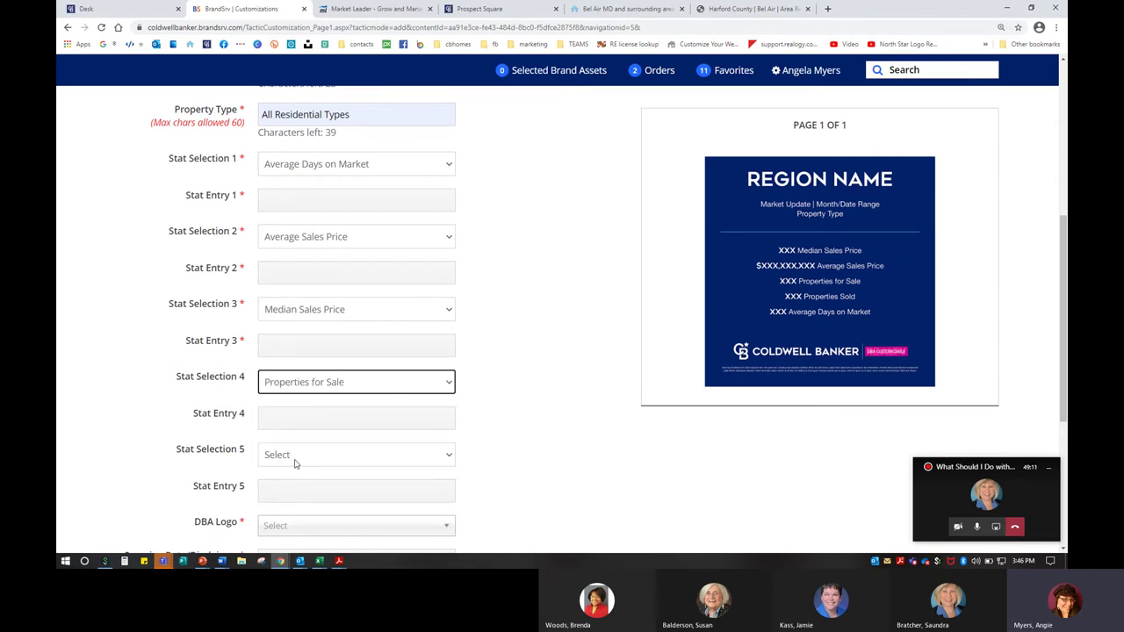
click(295, 457)
click(312, 538)
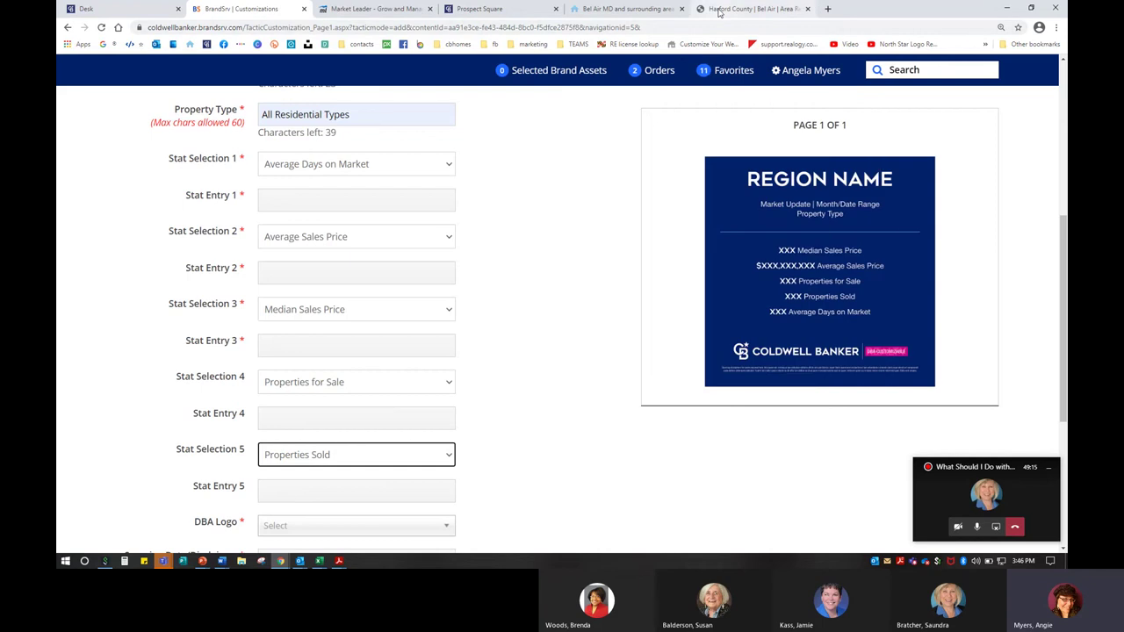
click(748, 8)
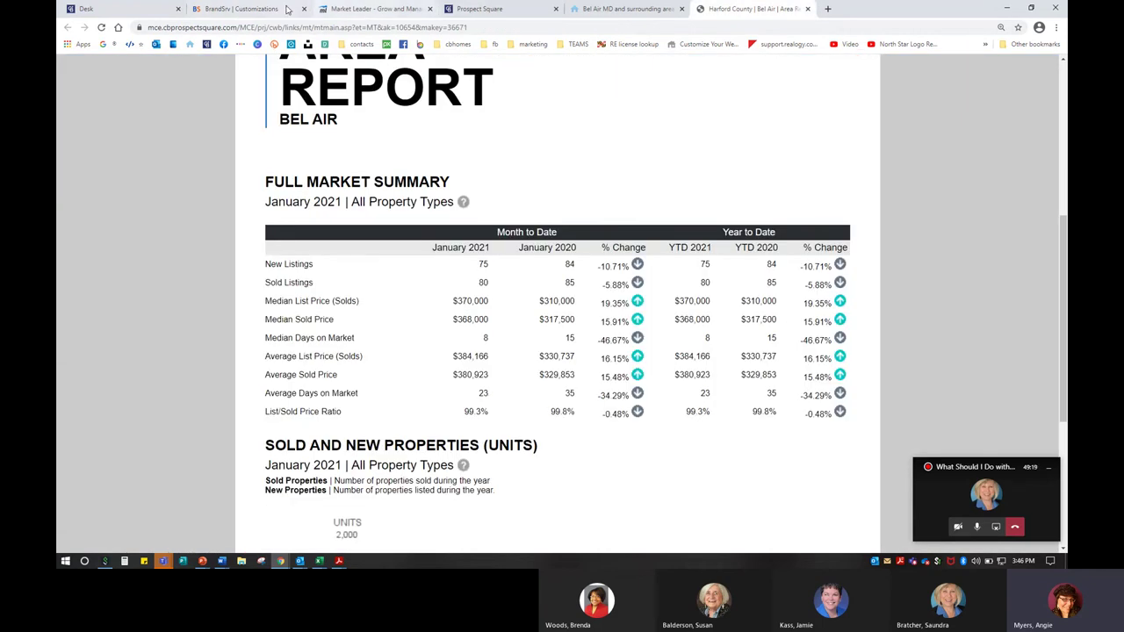
Step: Enter 23 and the report's $384,166 as the first two stat entries
click(241, 9)
click(280, 202)
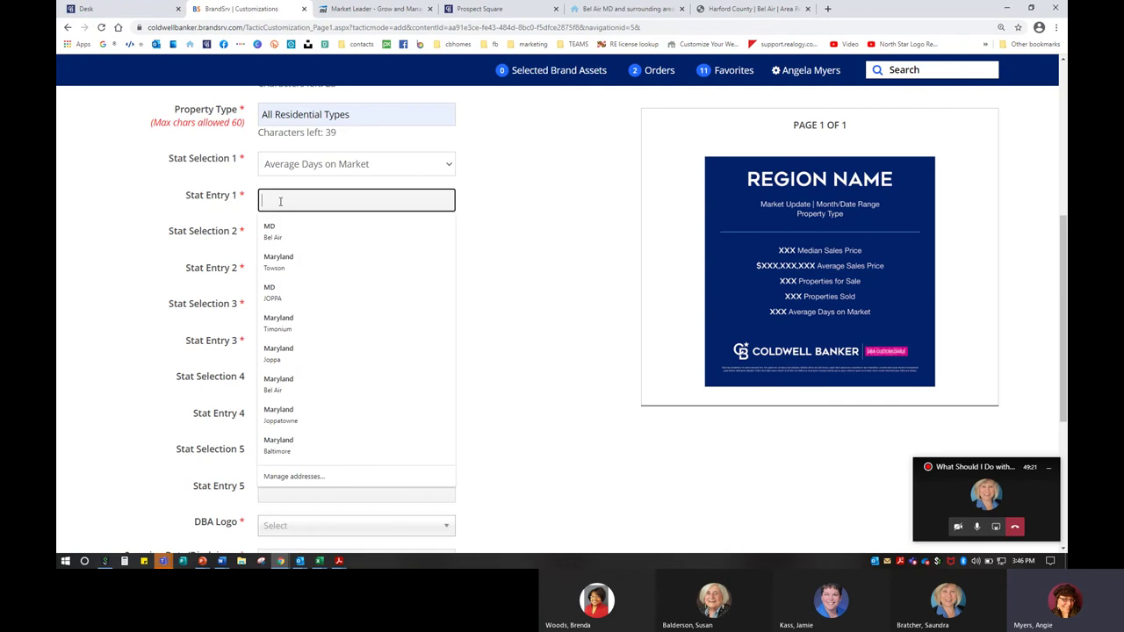
text(23)
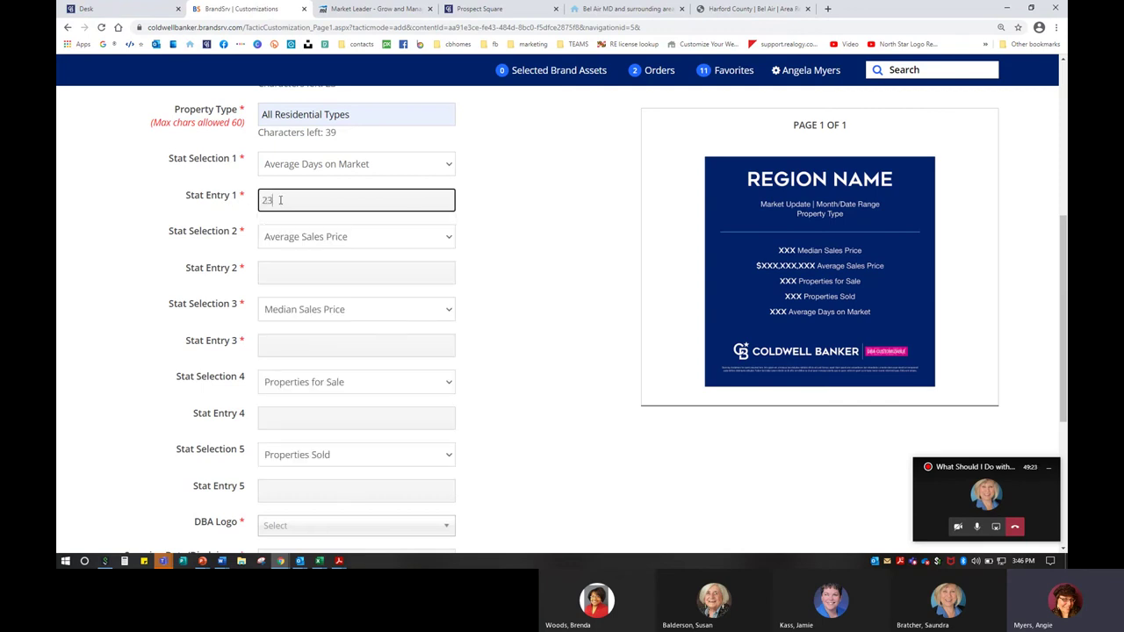
click(283, 271)
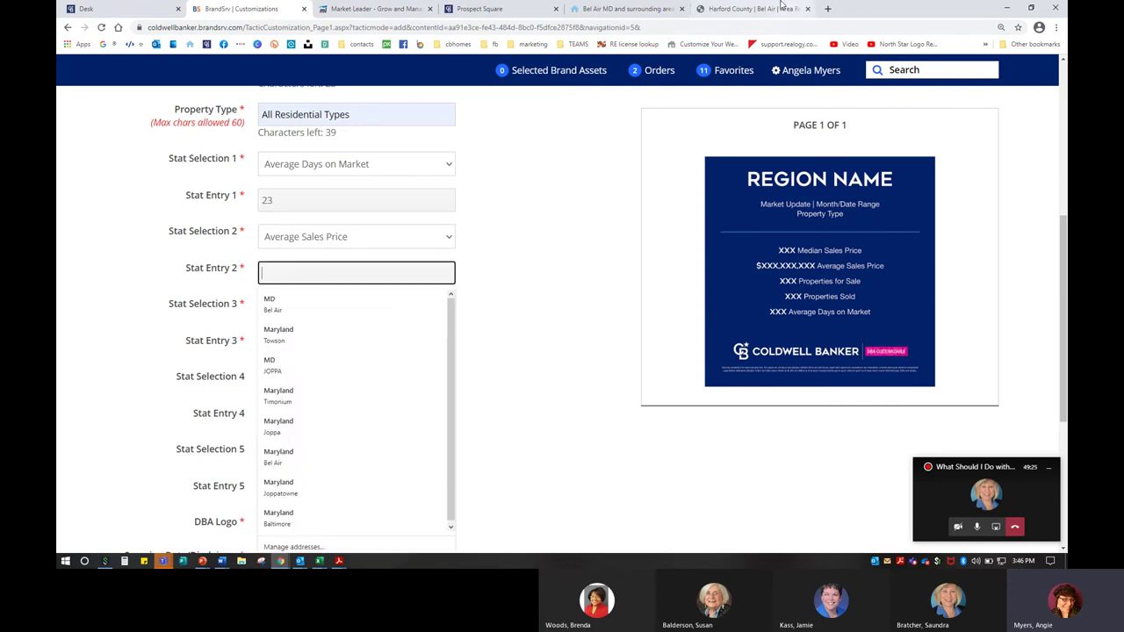
click(717, 15)
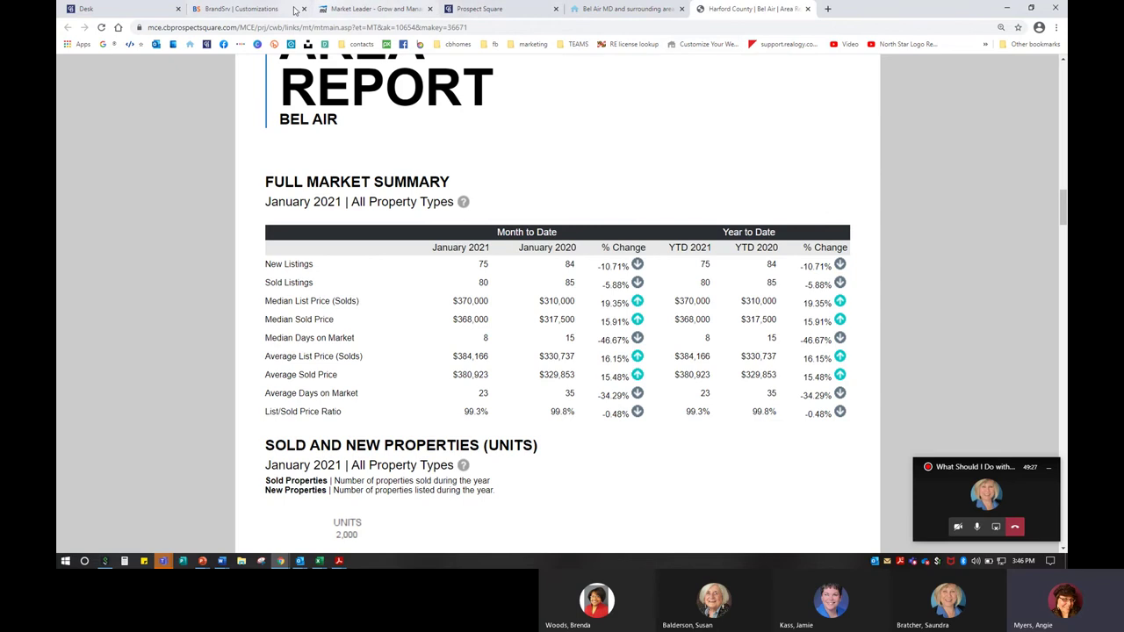
click(242, 9)
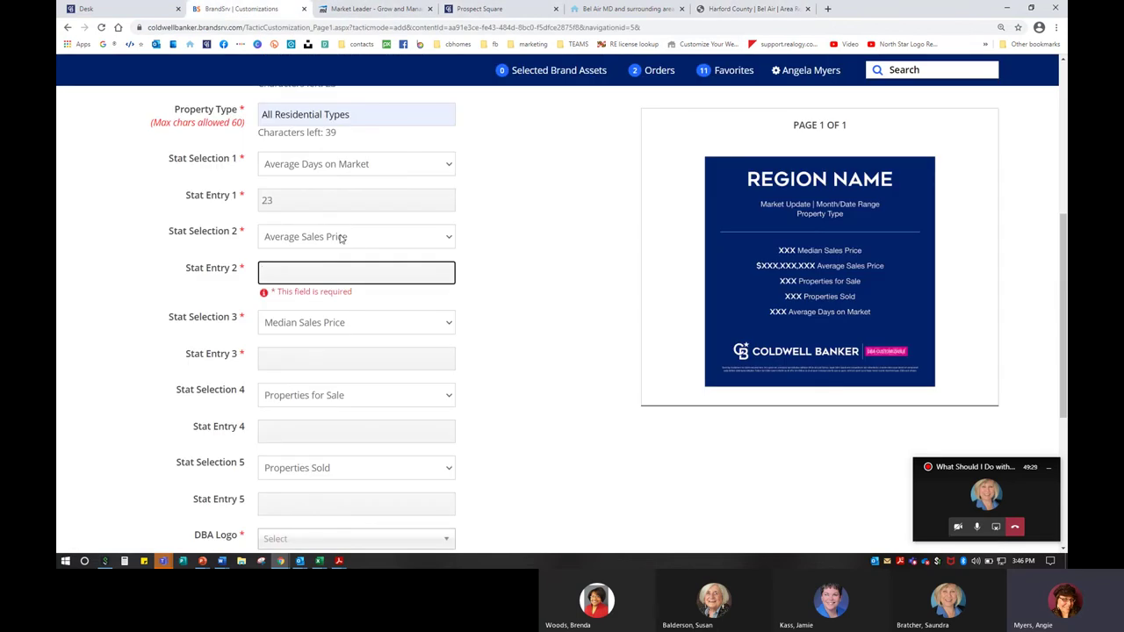
click(748, 8)
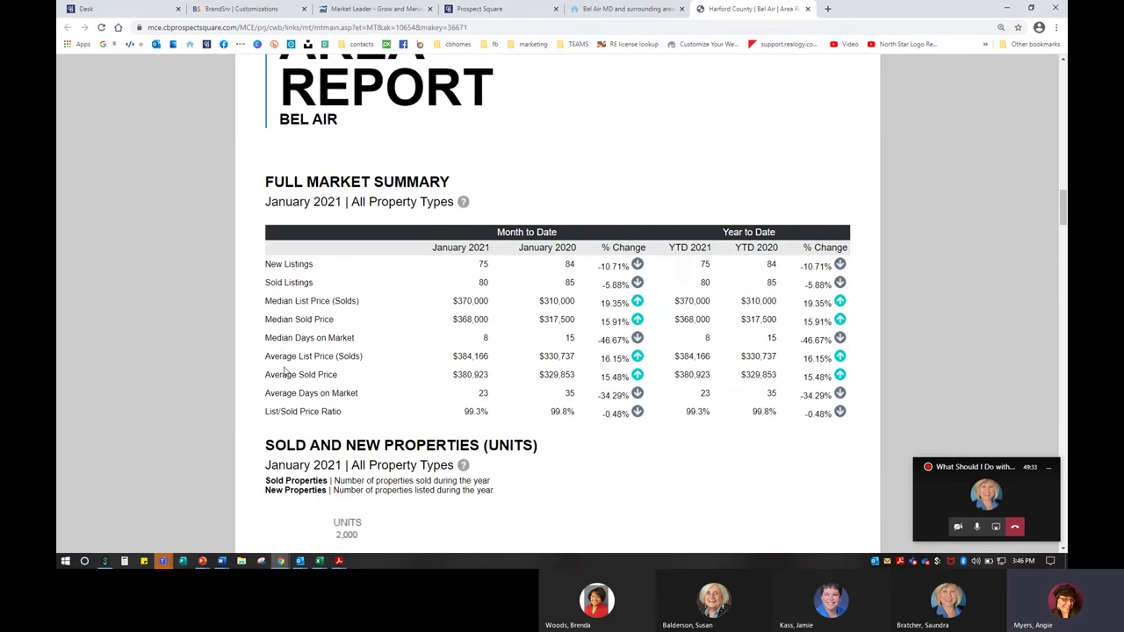
drag(454, 376, 493, 380)
drag(453, 355, 497, 363)
key(ctrl+c)
right_click(485, 362)
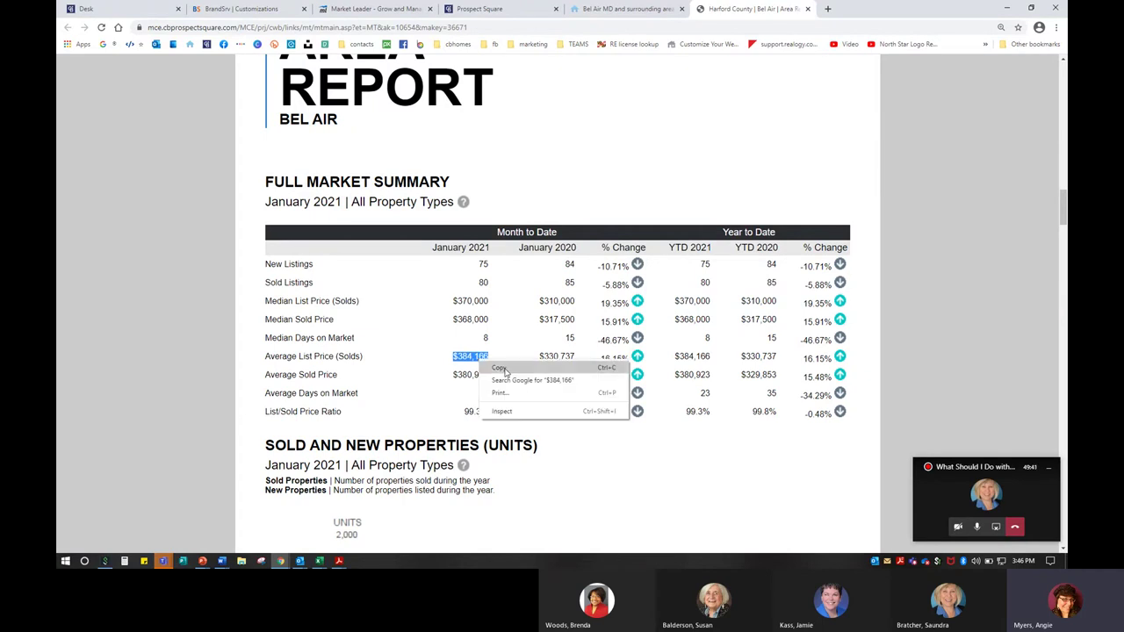
click(508, 373)
click(264, 9)
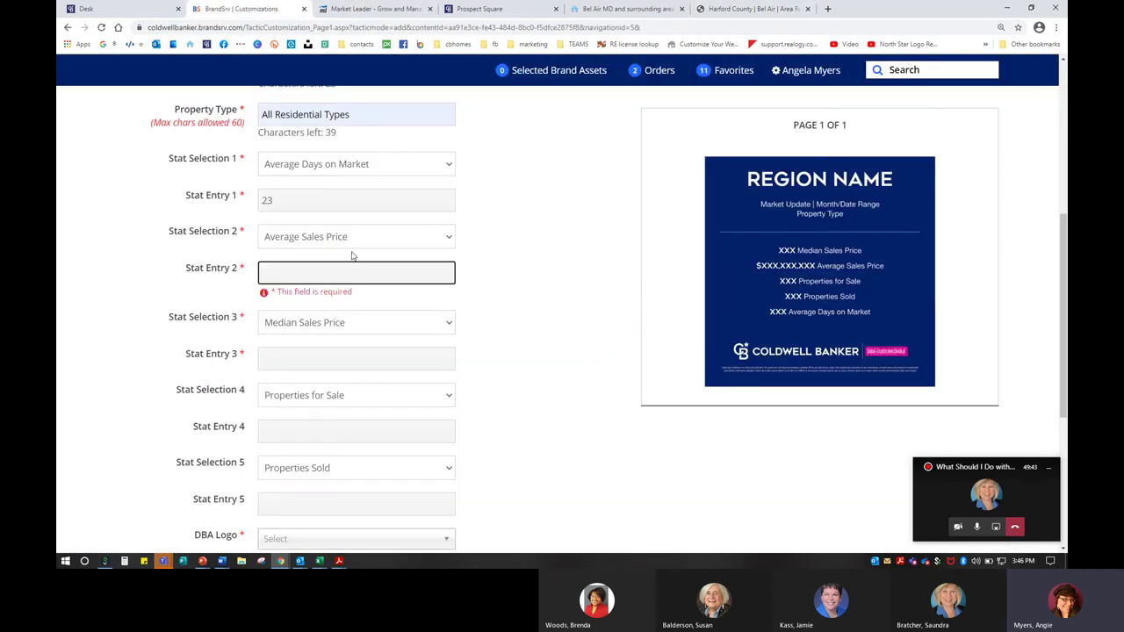
key(ctrl+v)
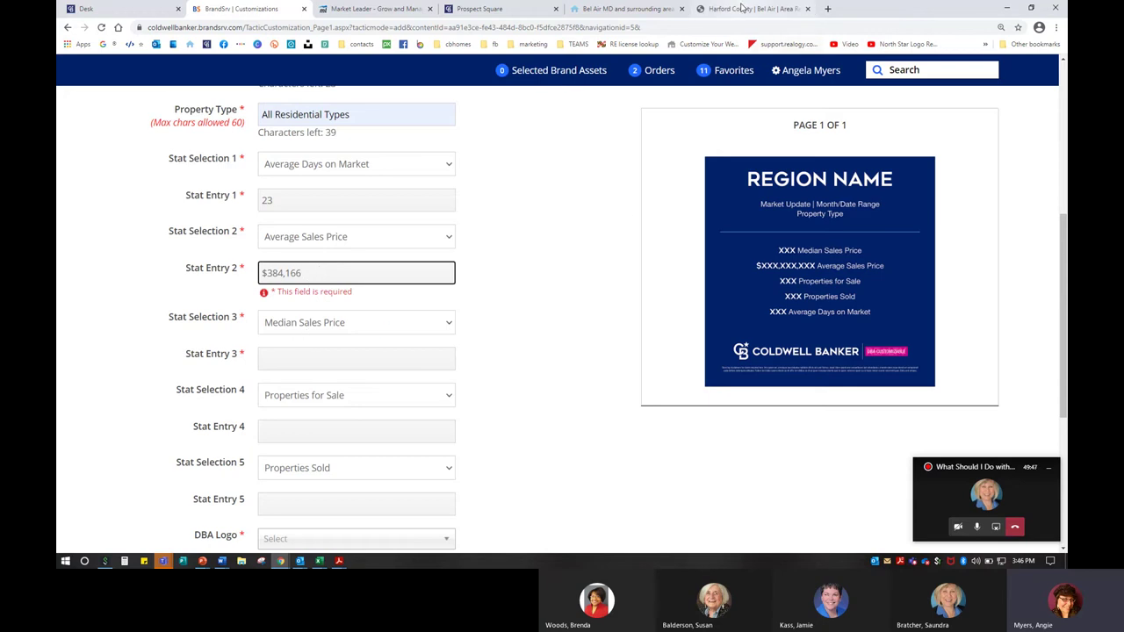
Step: Paste $370,000 as the third stat entry and enter 75 as the fourth
click(742, 9)
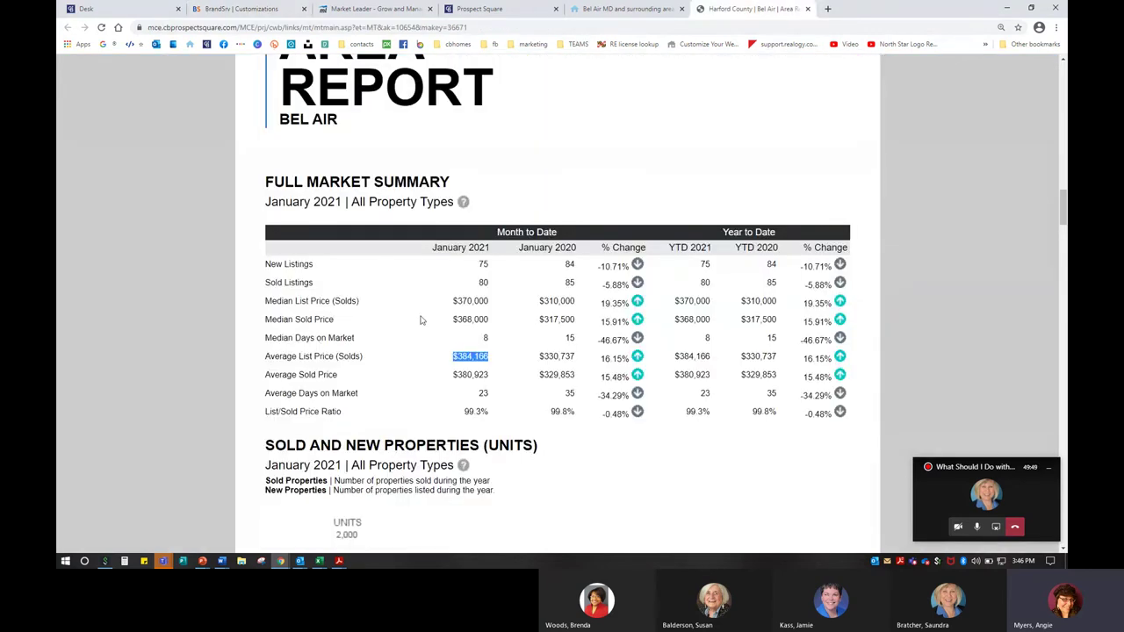
drag(449, 305, 498, 308)
key(ctrl+c)
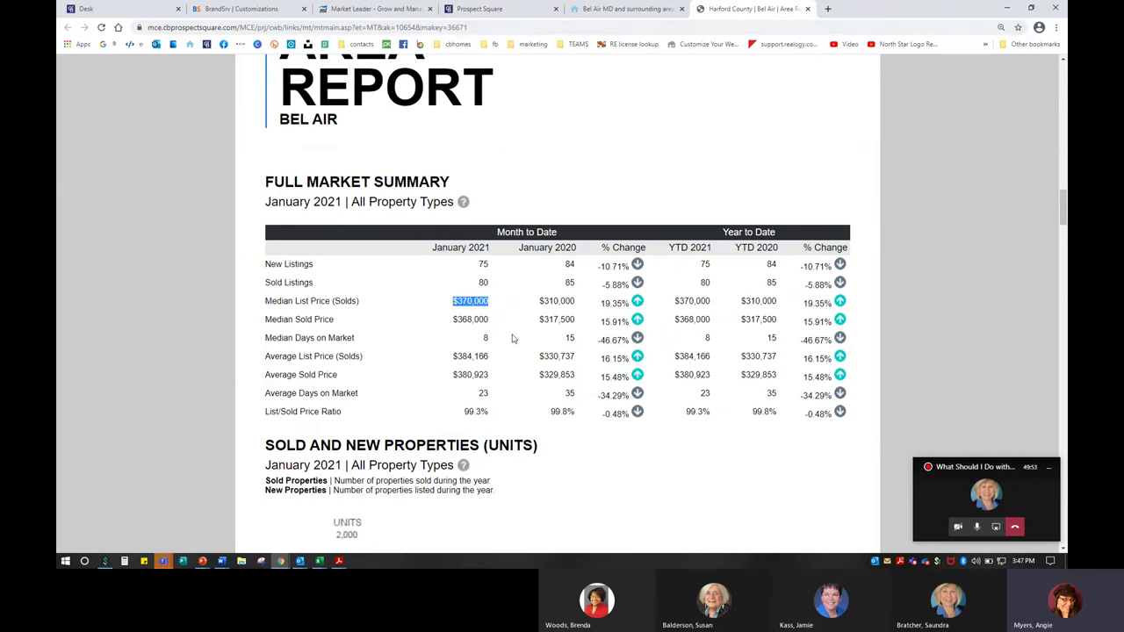
click(252, 12)
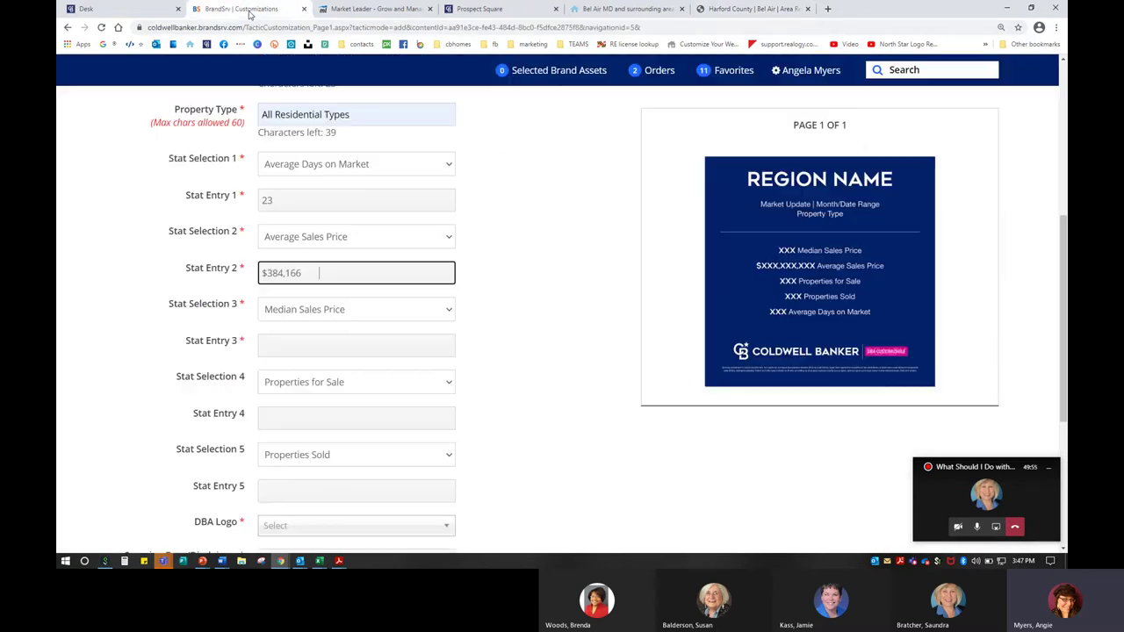
click(297, 345)
key(ctrl+v)
scroll(296, 343, down, 2)
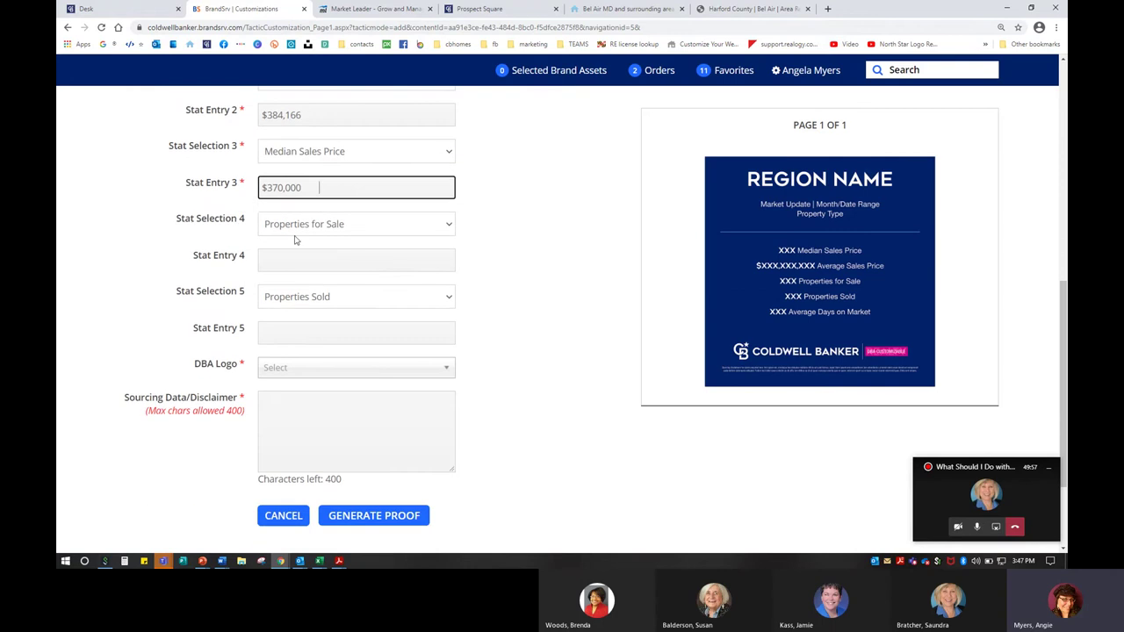
click(751, 9)
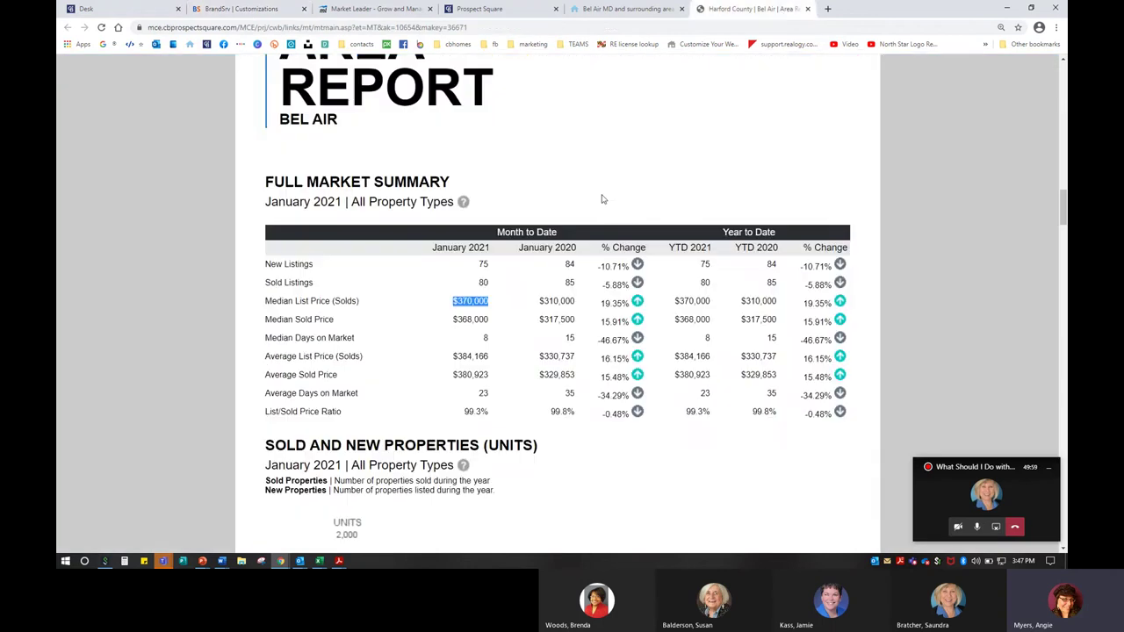
click(275, 11)
click(285, 261)
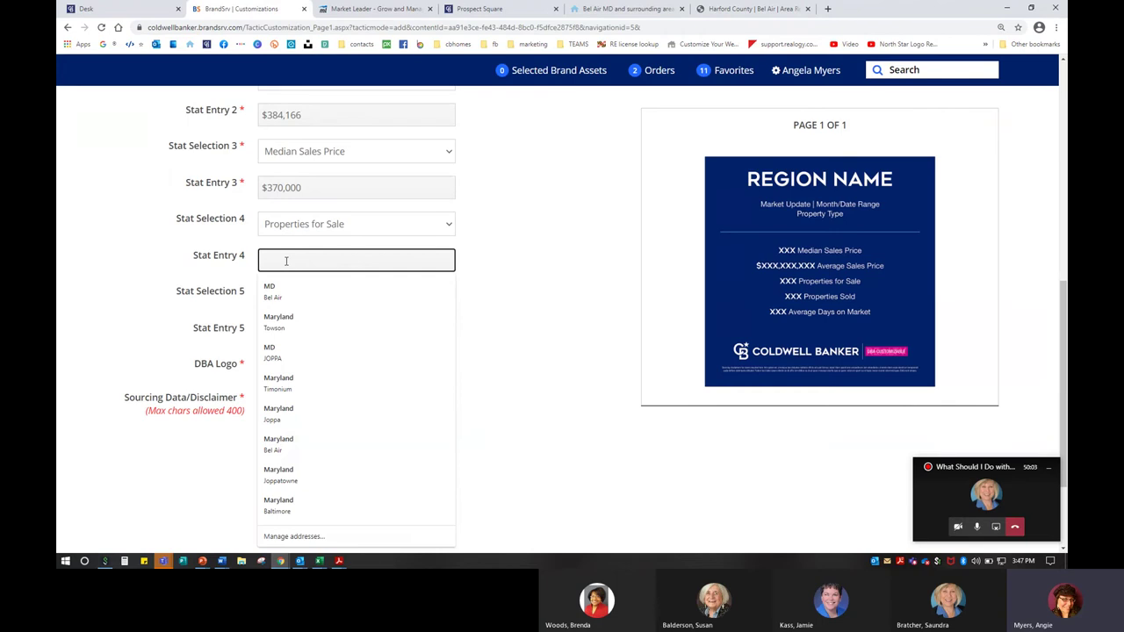
text(75)
click(294, 328)
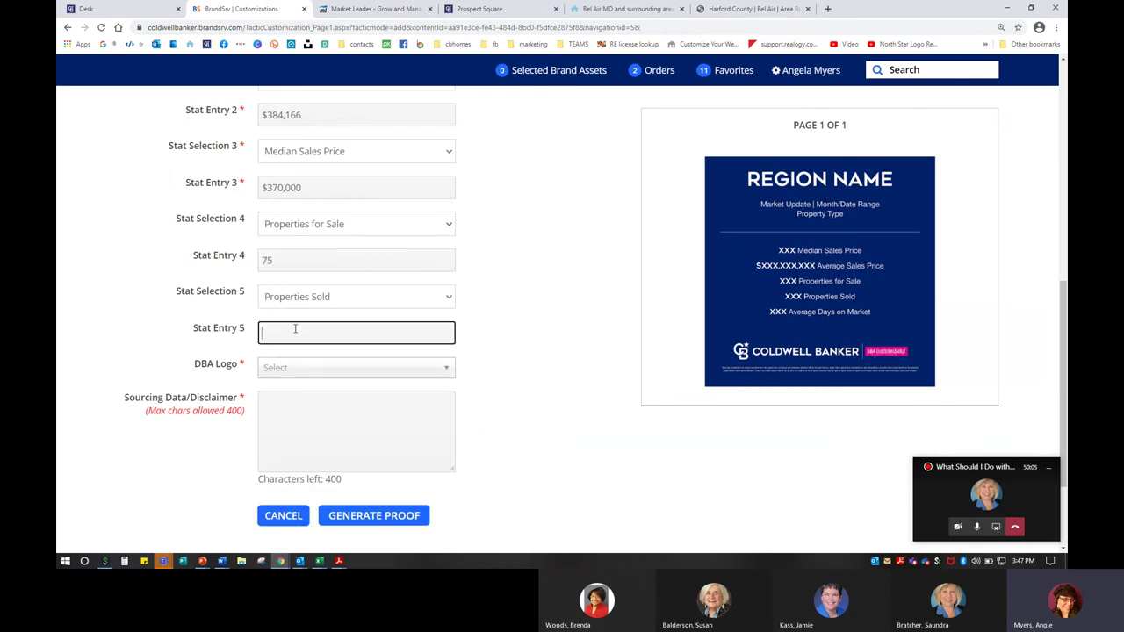
Step: Finish the fifth stat entry (80) and pick the Coldwell Banker Realty (CBR) DBA logo
text(80)
click(313, 369)
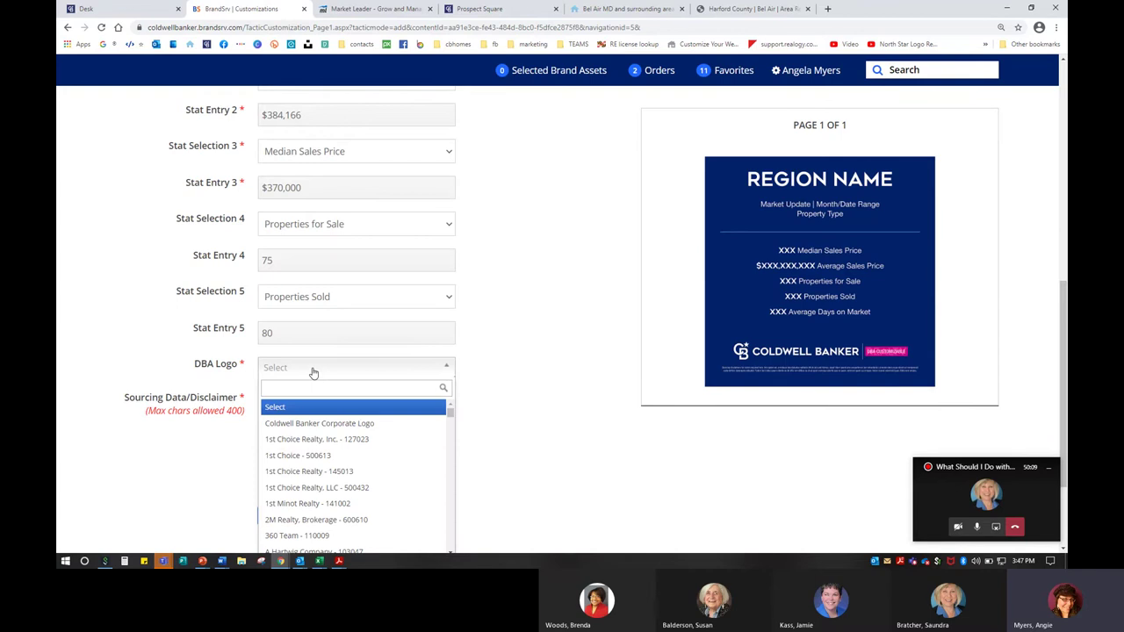
text(cbr)
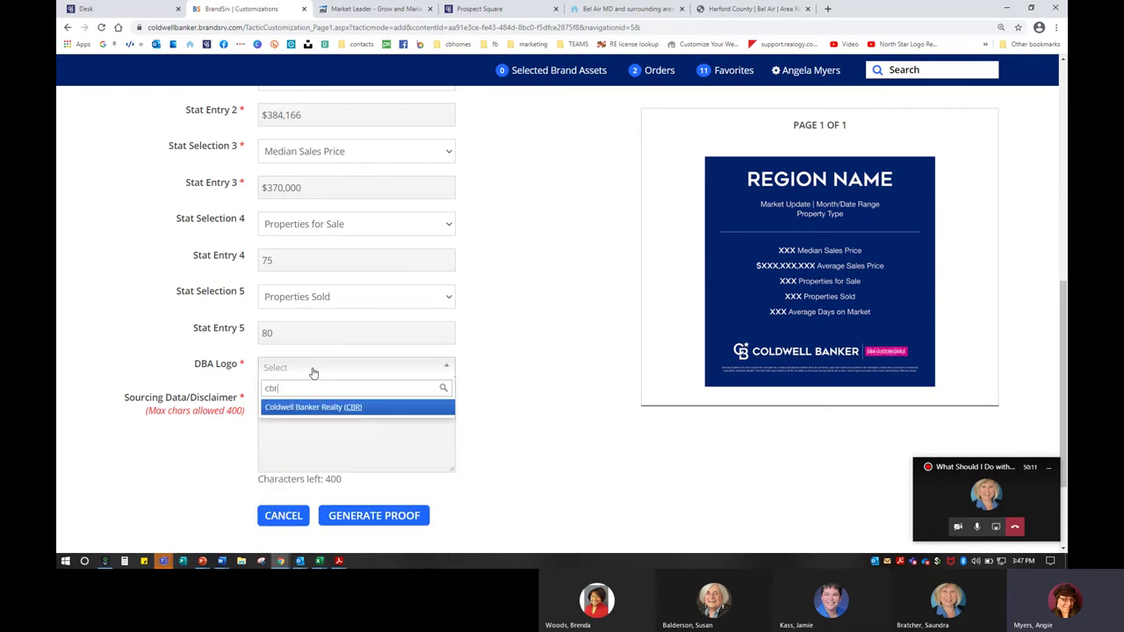
click(305, 407)
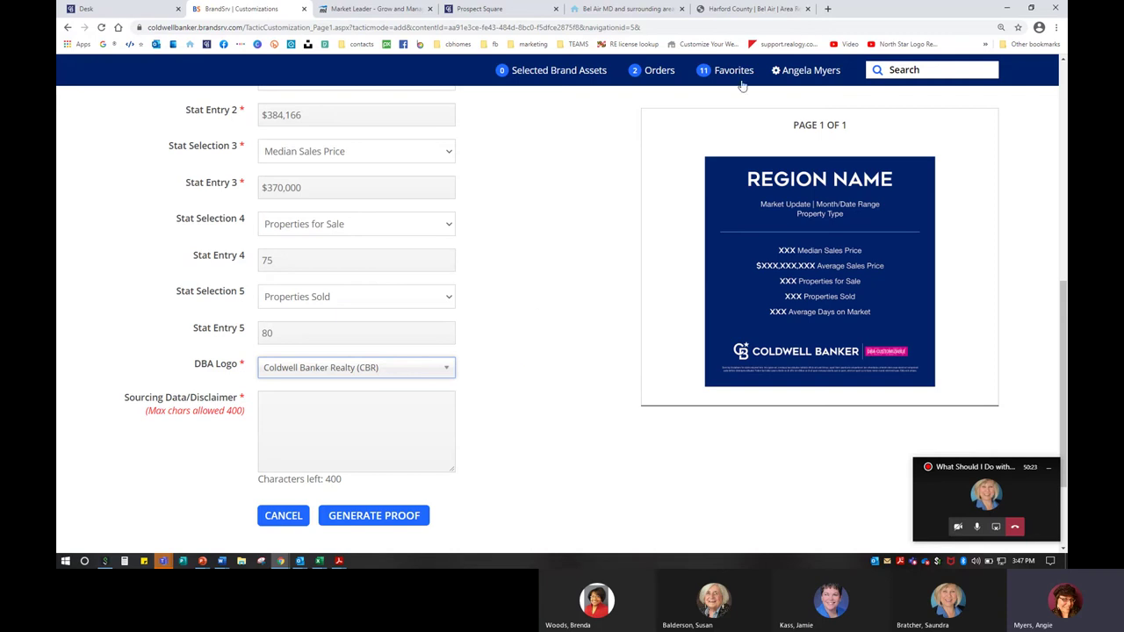
Step: Copy the disclaimer text from the bottom of the Bel Air area report
click(751, 9)
scroll(356, 404, down, 3)
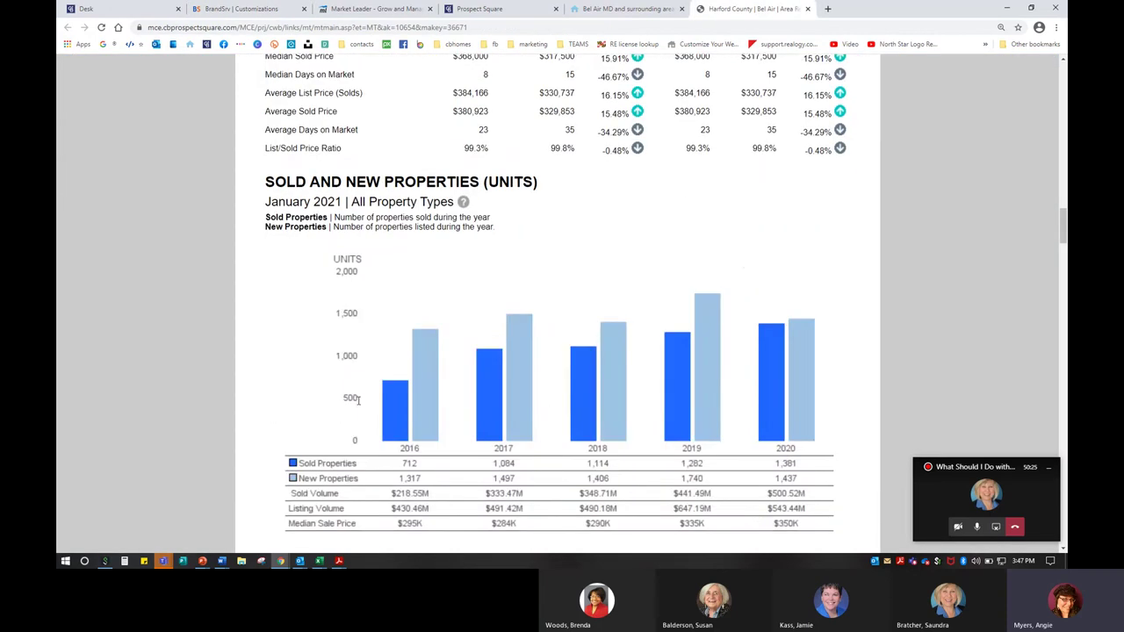
scroll(387, 391, down, 15)
scroll(426, 383, down, 20)
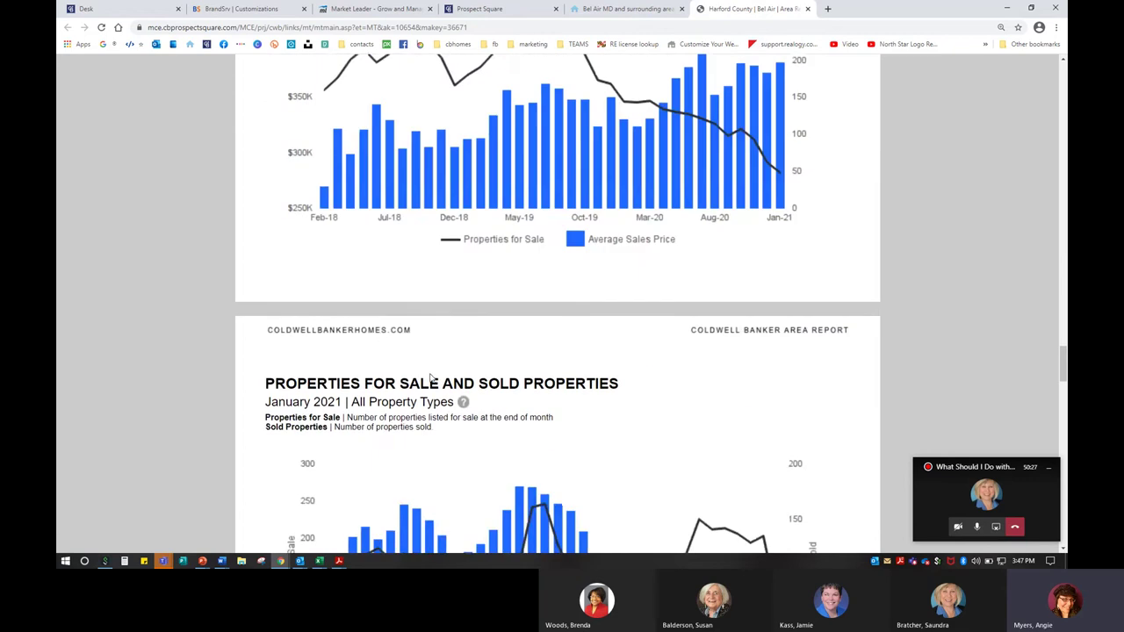
scroll(422, 366, down, 3)
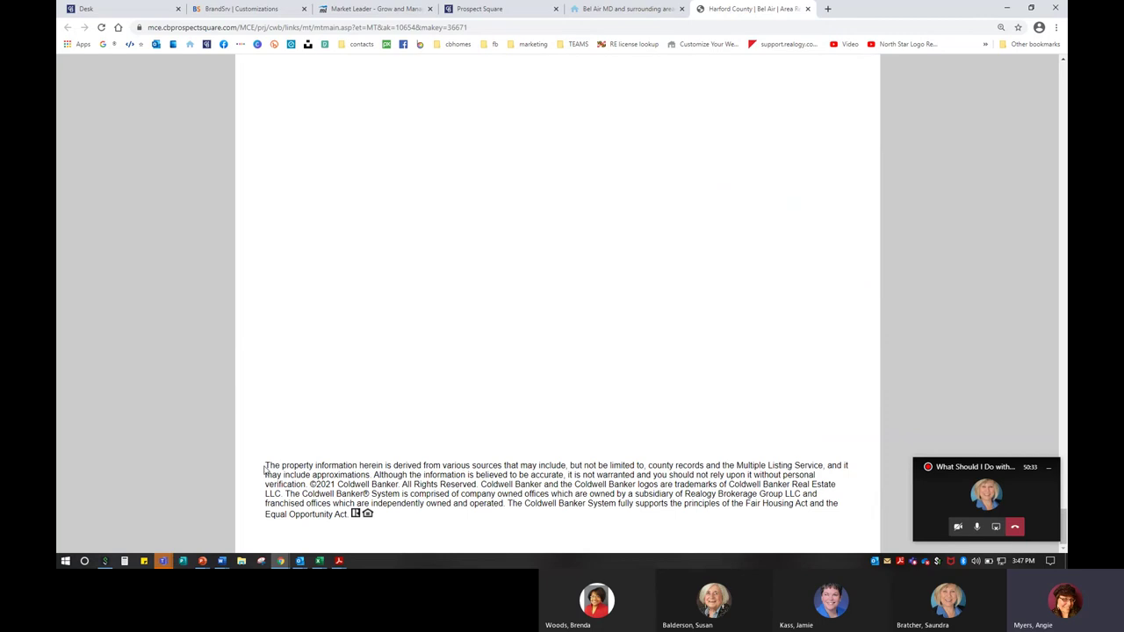
drag(263, 466, 309, 484)
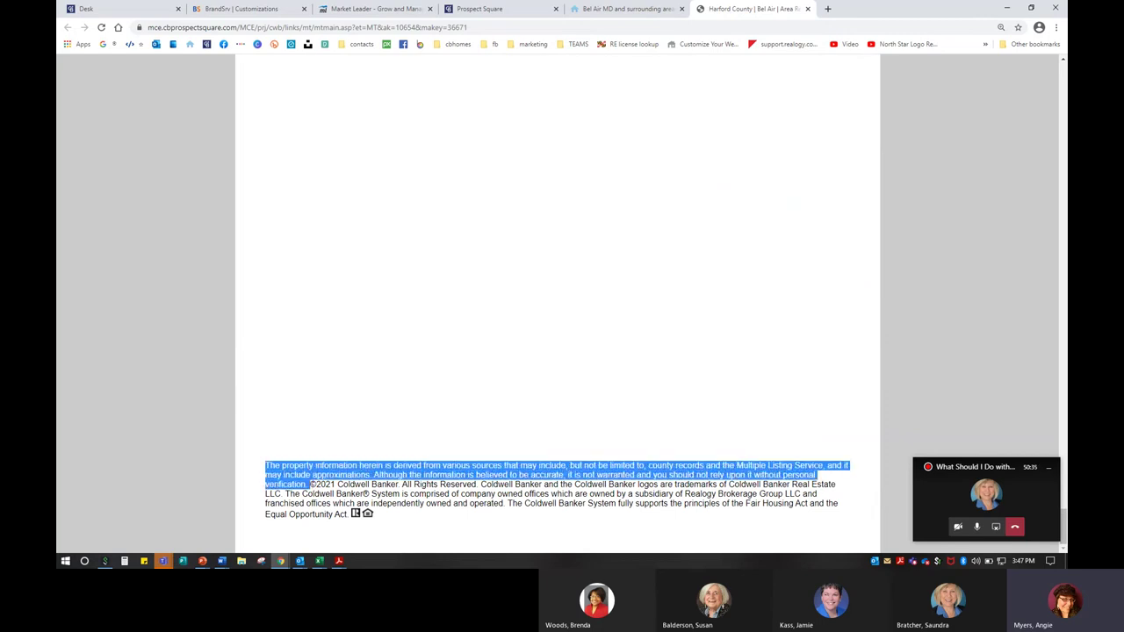
right_click(297, 474)
click(312, 485)
Step: Paste the disclaimer into Sourcing Data/Disclaimer and remove its blank first line
click(266, 15)
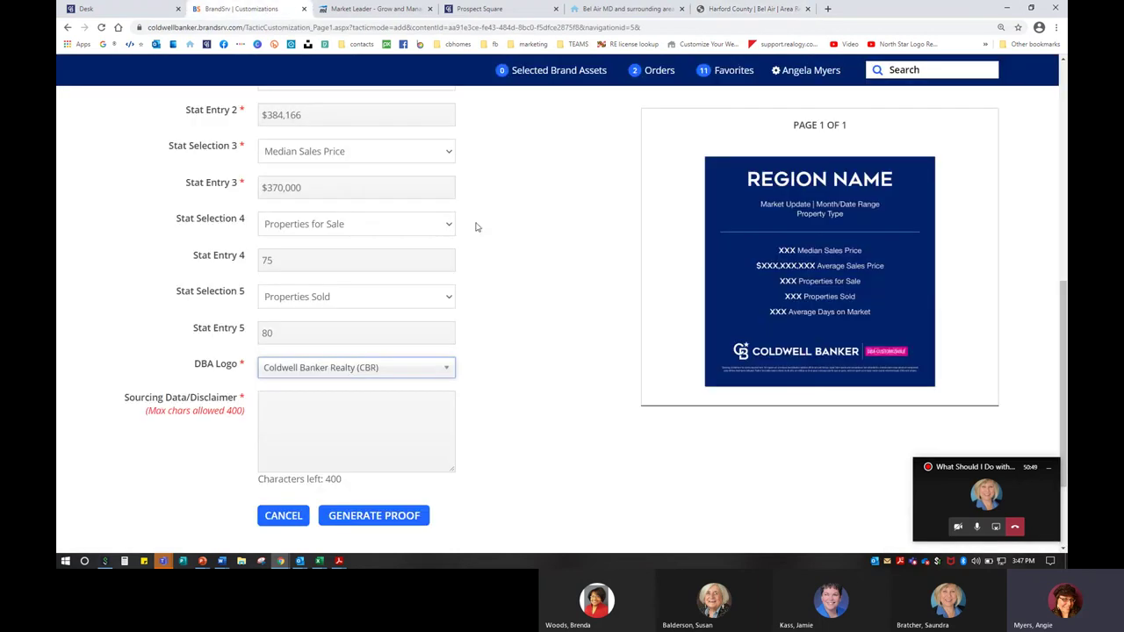
right_click(332, 405)
click(358, 322)
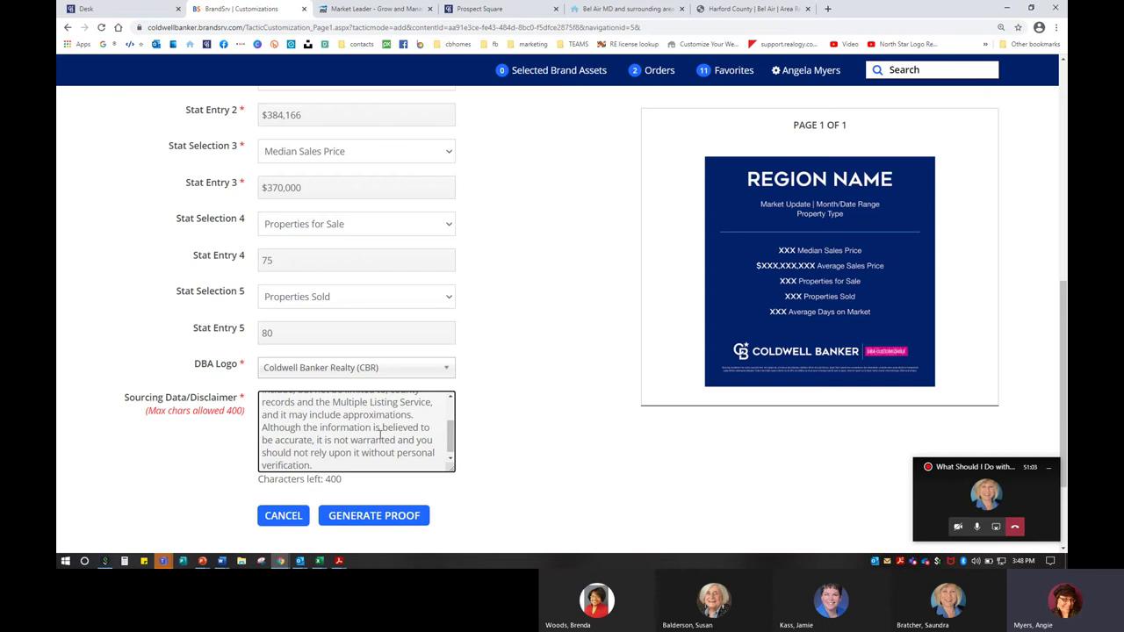
scroll(379, 437, up, 3)
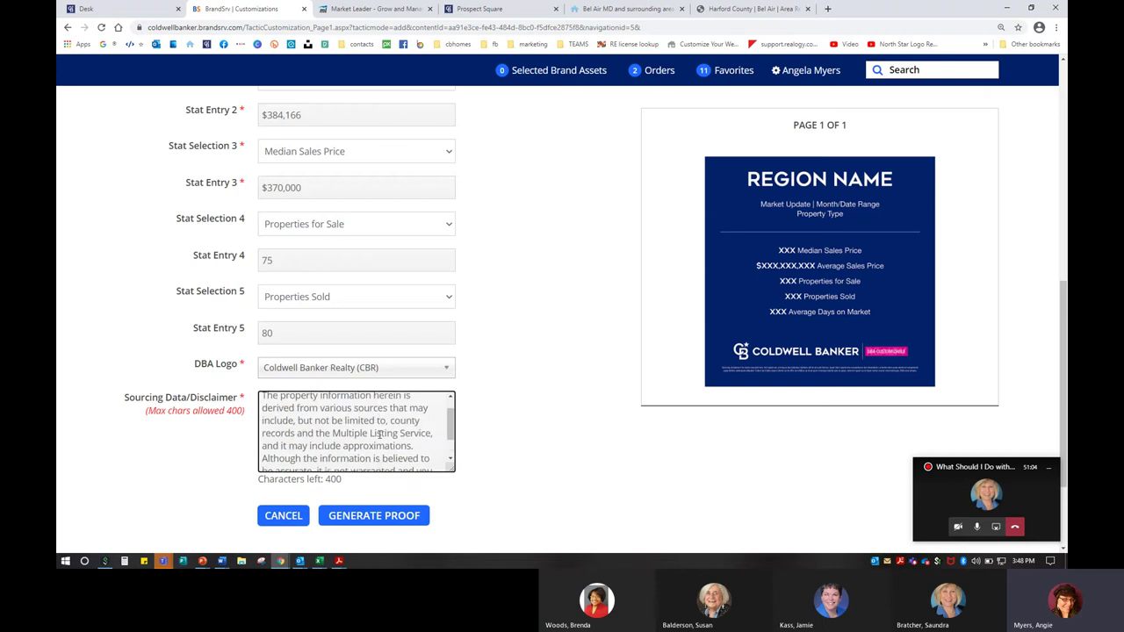
click(279, 399)
key(Delete)
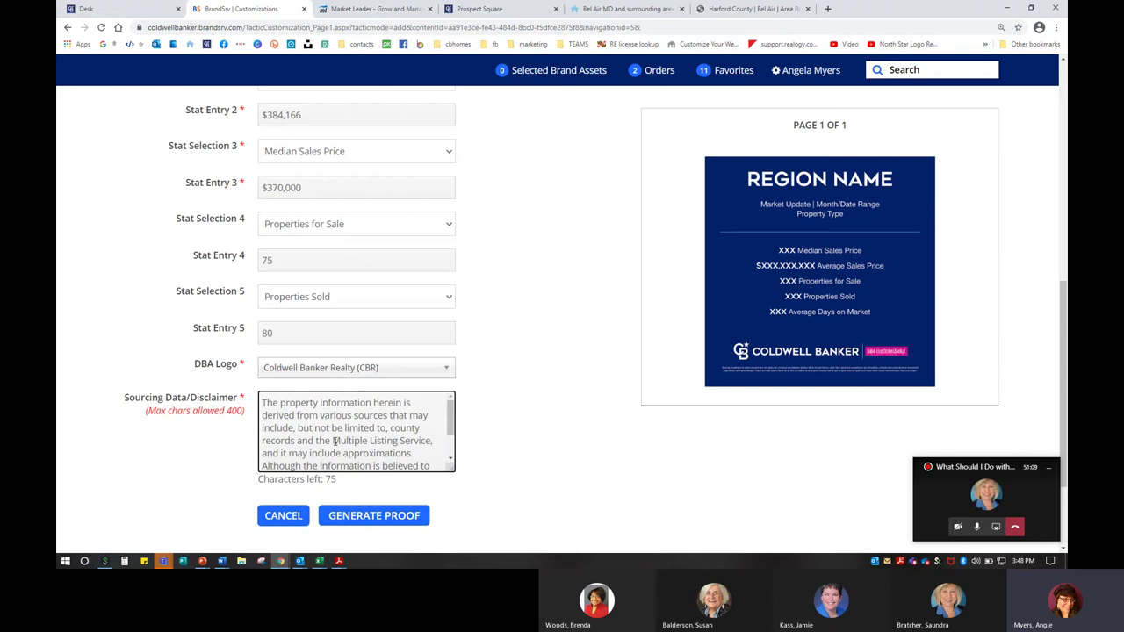
Step: Generate a proof of the customized image and preview a pending item's proof
click(393, 520)
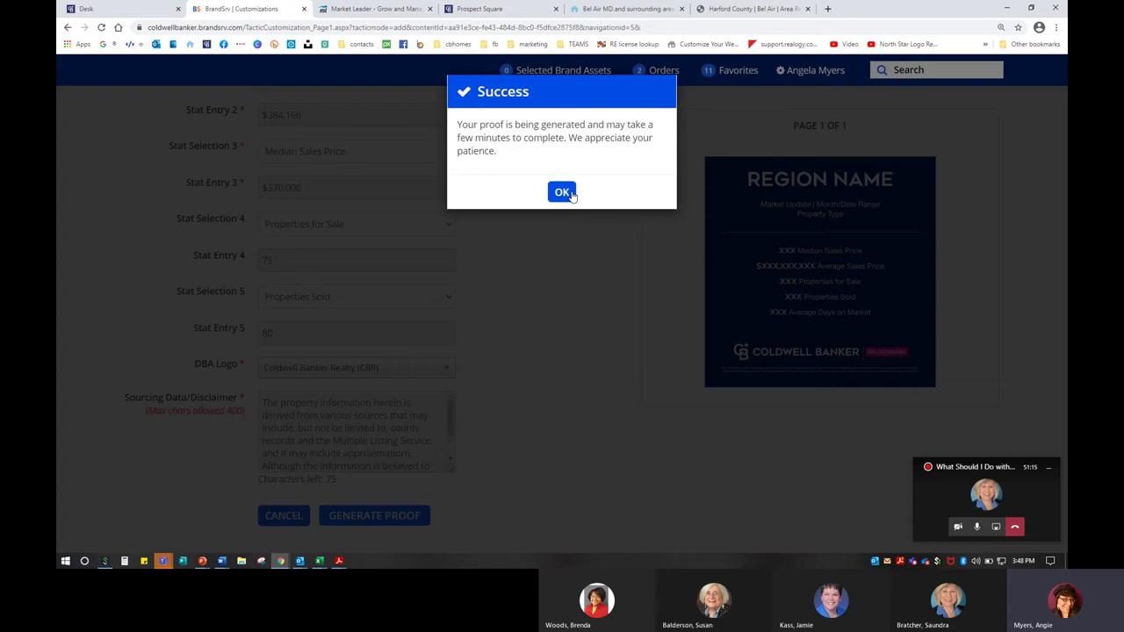
click(565, 191)
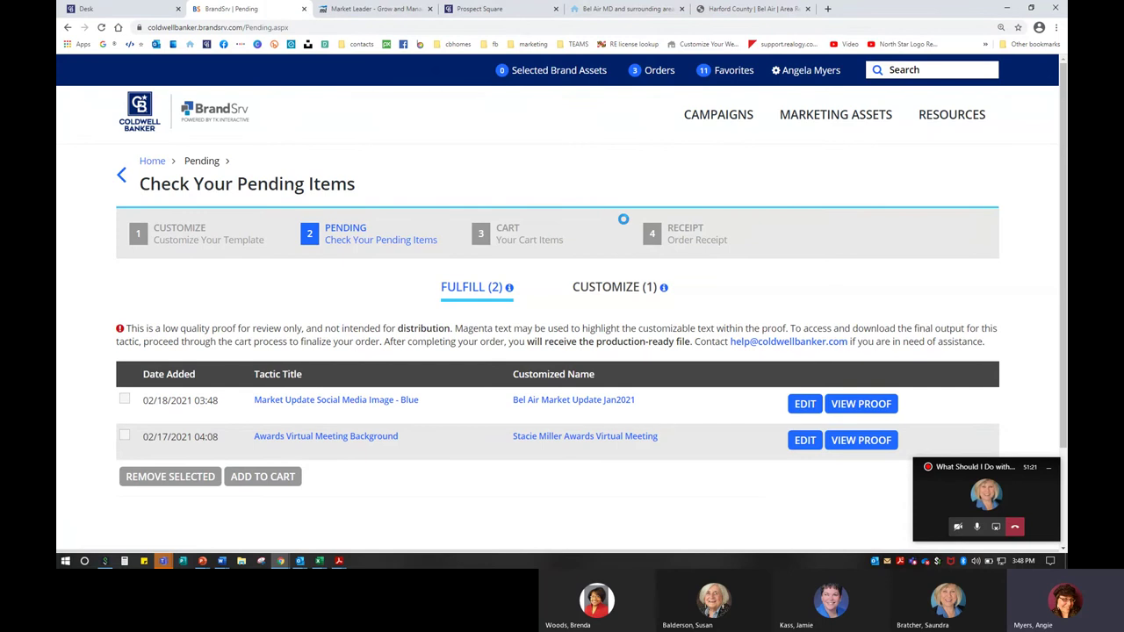
click(846, 449)
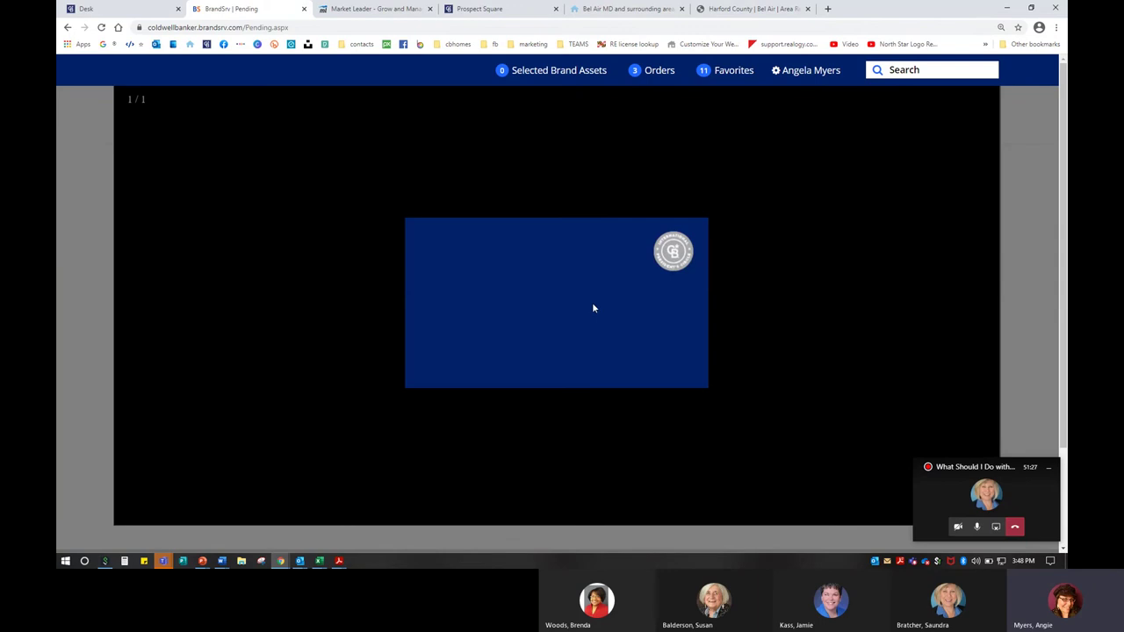
drag(1013, 474, 995, 350)
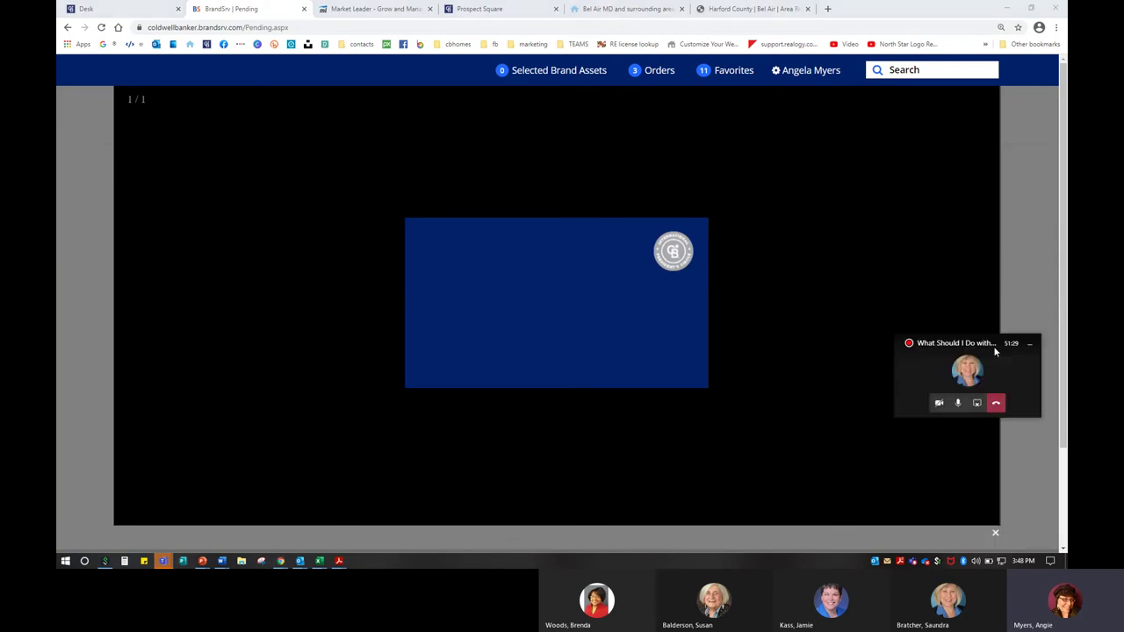
click(996, 534)
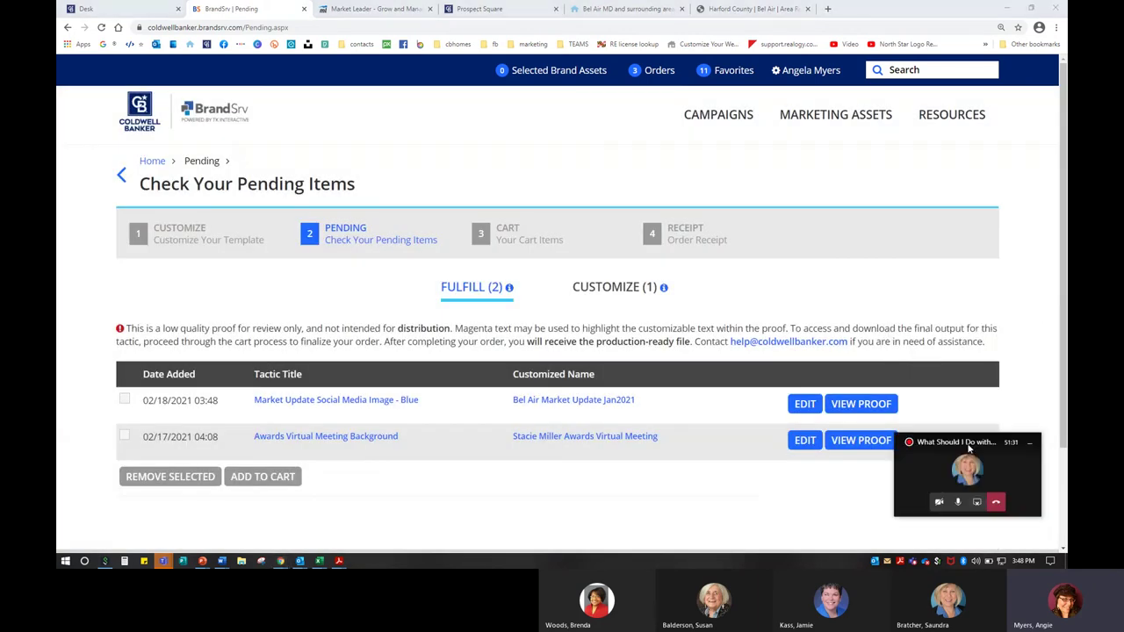
Step: Remove the Awards Virtual Meeting Background item from the pending items
click(124, 437)
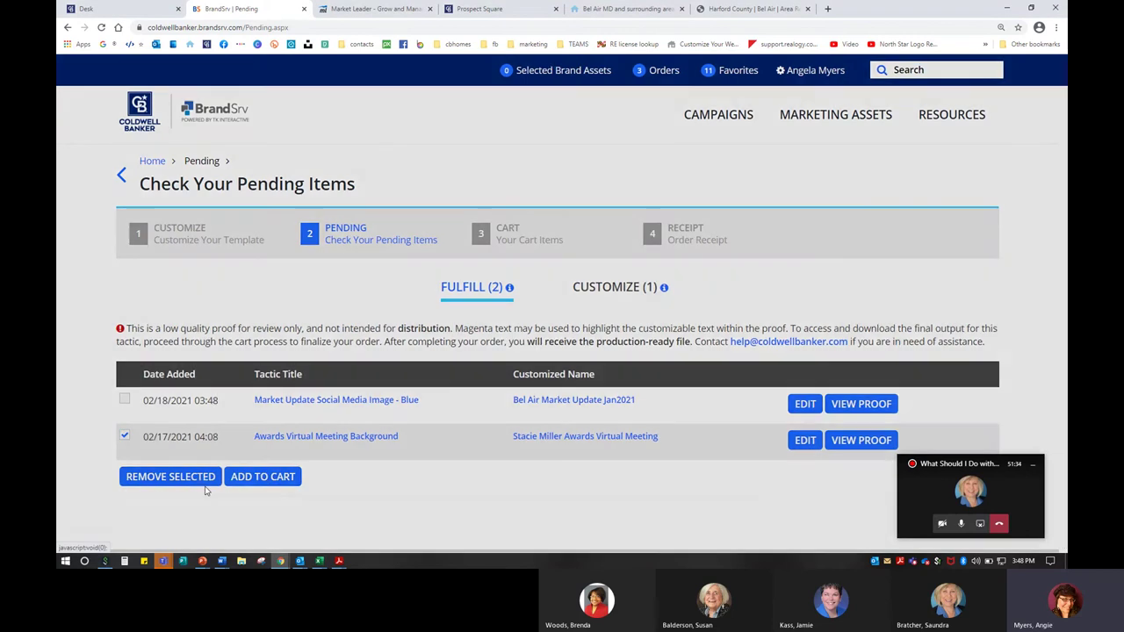
click(202, 479)
click(534, 180)
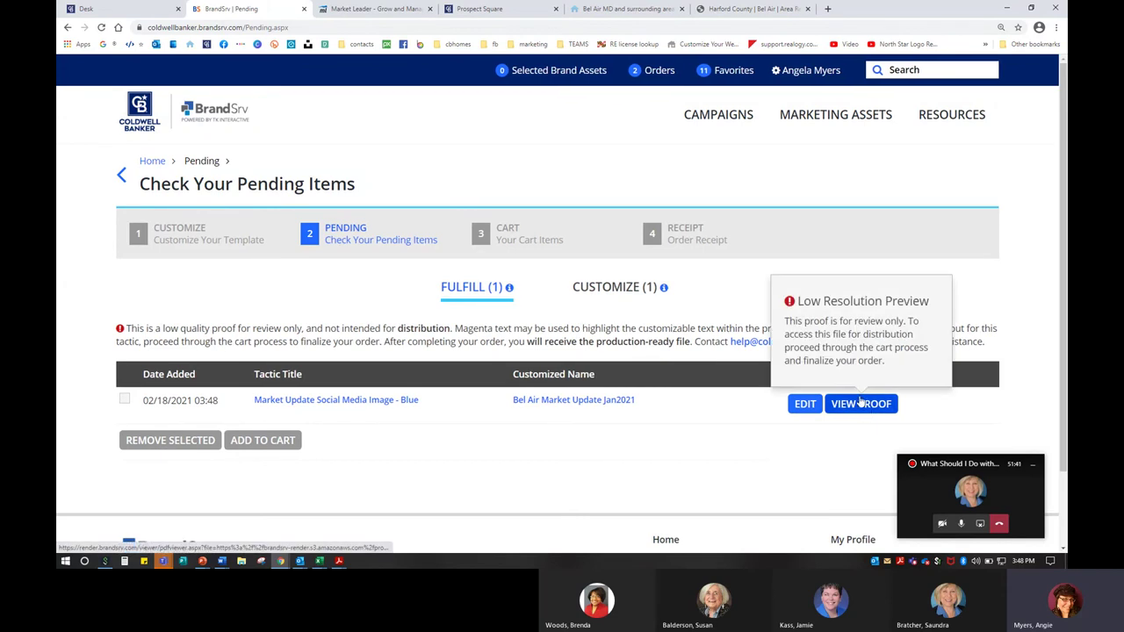
Step: Review the Bel Air Market Update proof and select its row
click(860, 402)
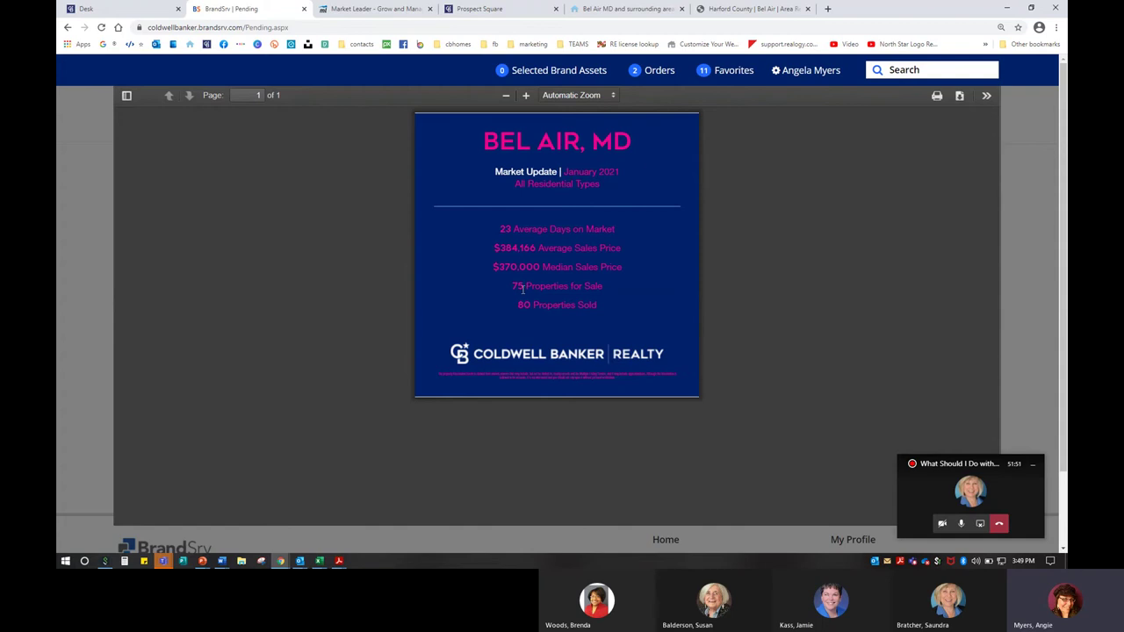
drag(966, 463, 973, 12)
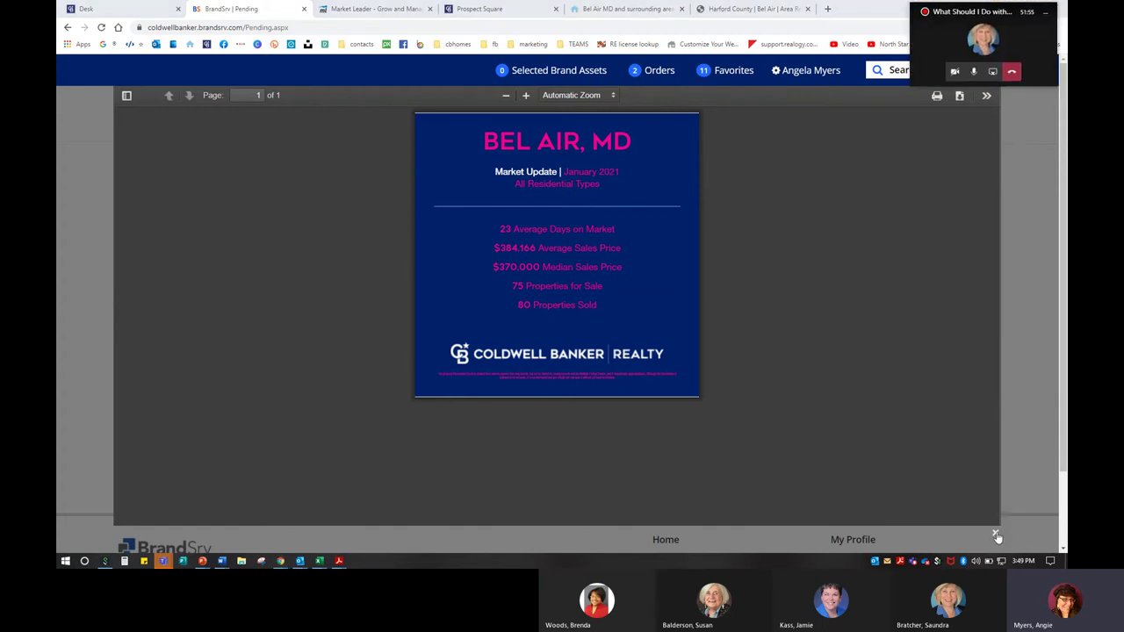
click(996, 533)
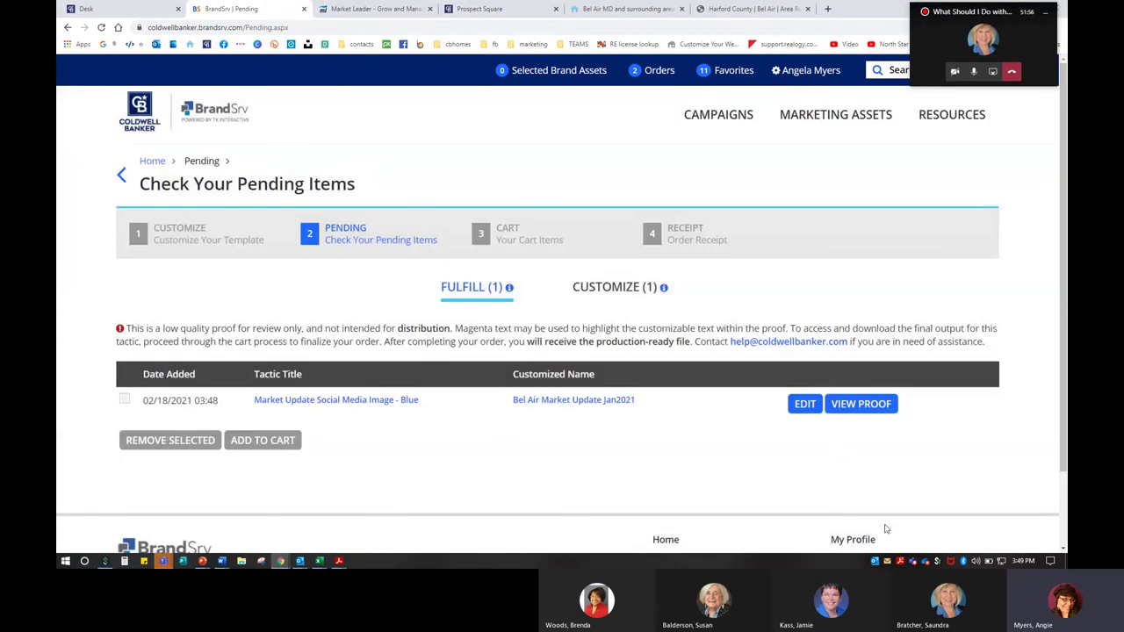
click(125, 401)
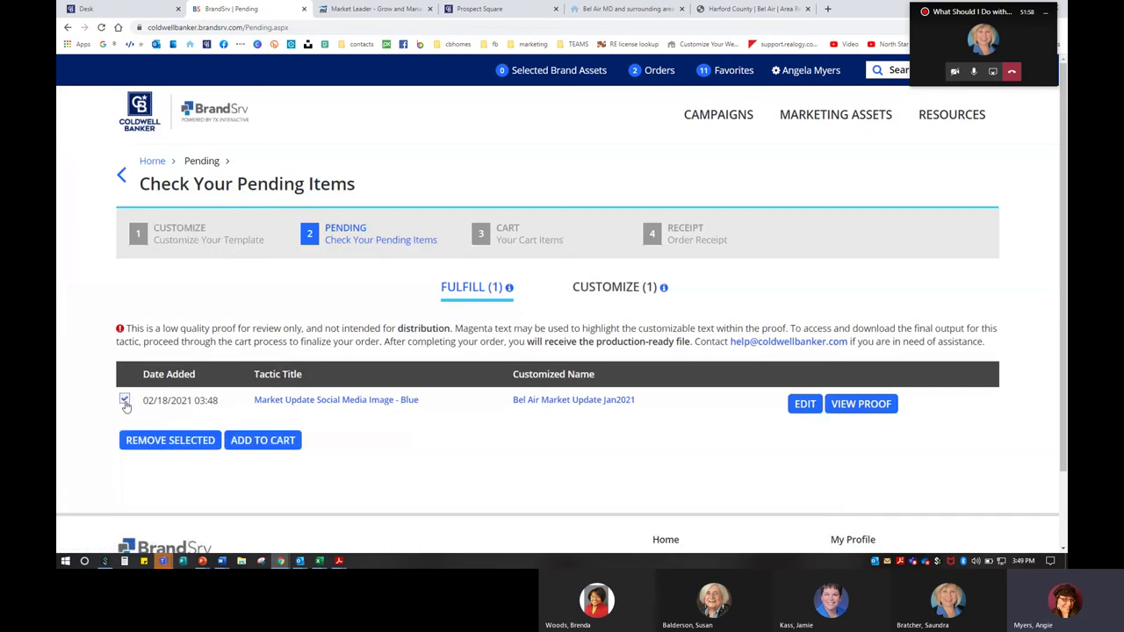
Step: Add the Bel Air Market Update Jan2021 image to the cart and place the order
click(264, 441)
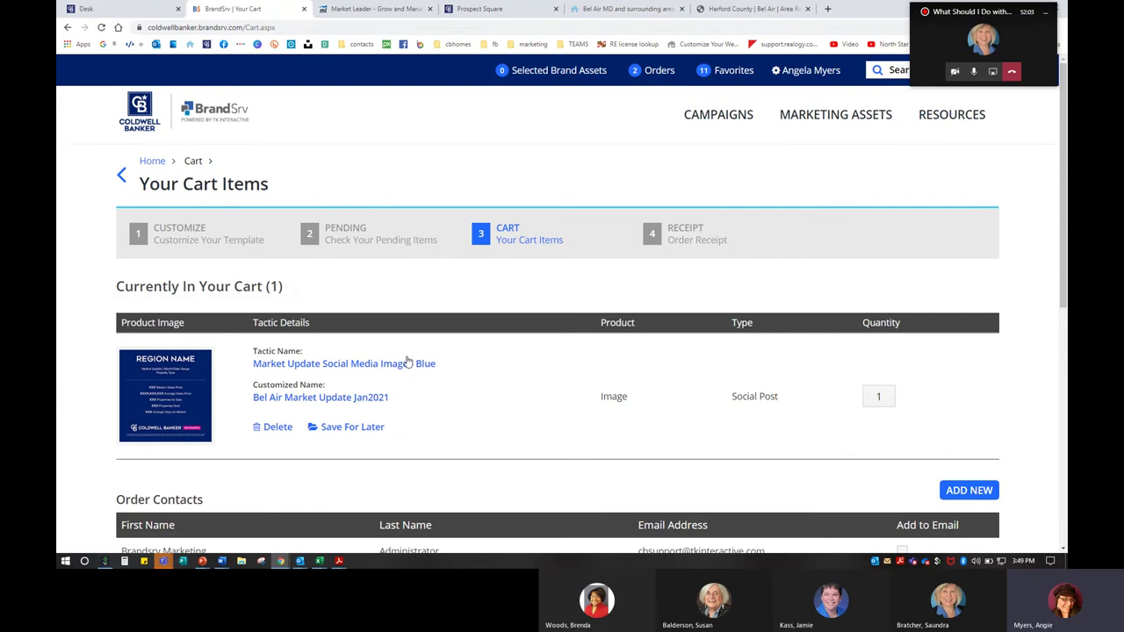
scroll(430, 369, down, 3)
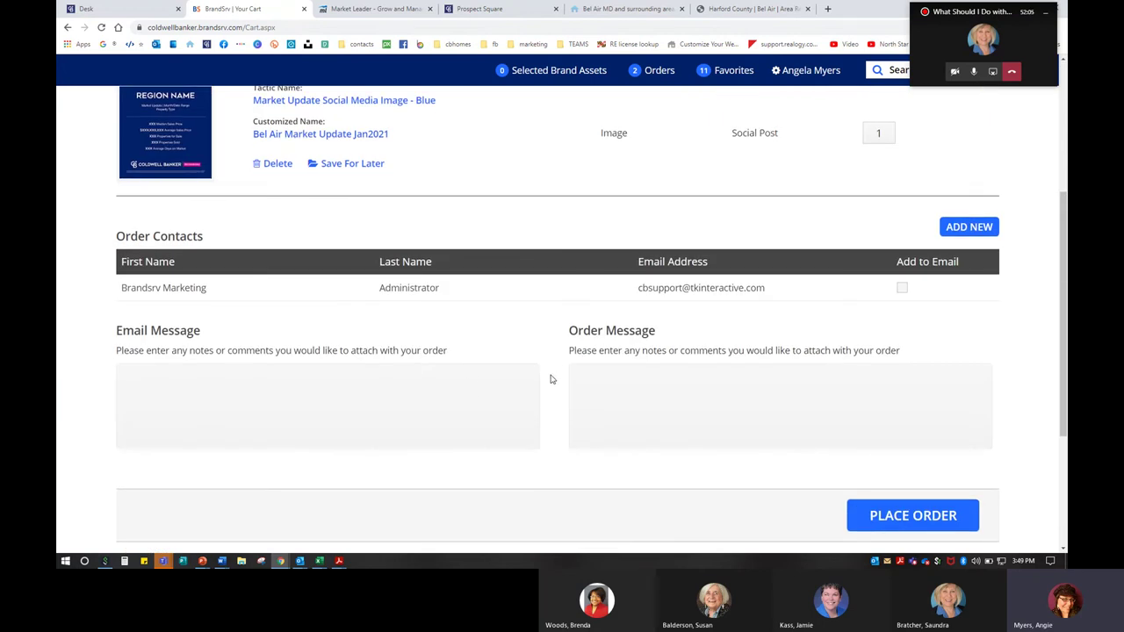
scroll(551, 379, down, 3)
click(917, 308)
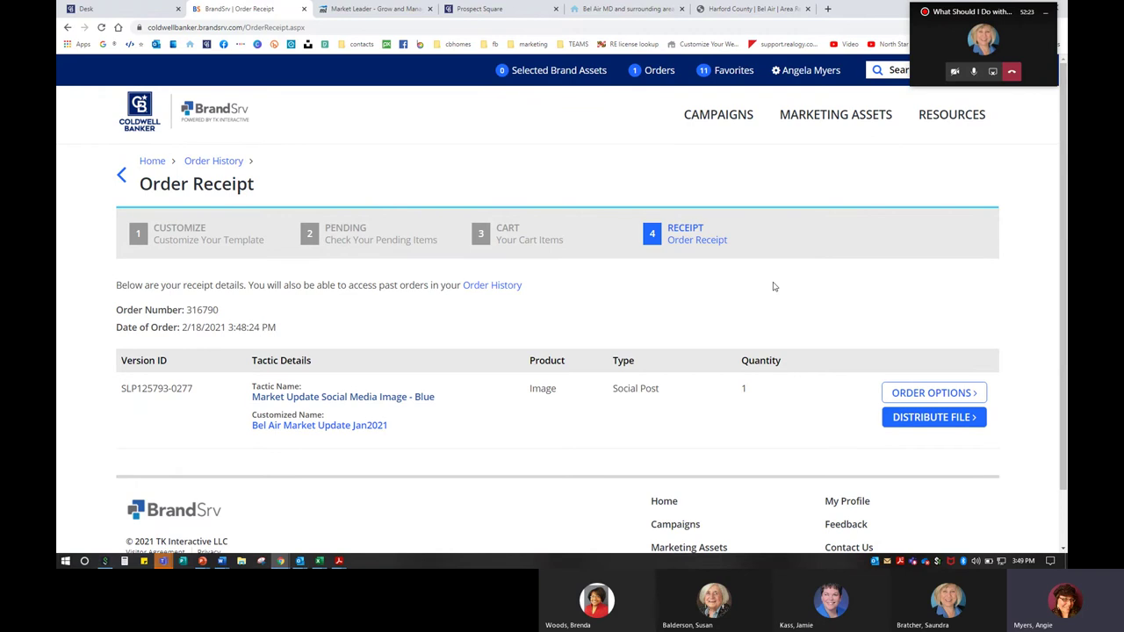
Step: Publish the ordered file to Facebook, re-entering the account password and using the linked account
scroll(774, 286, down, 1)
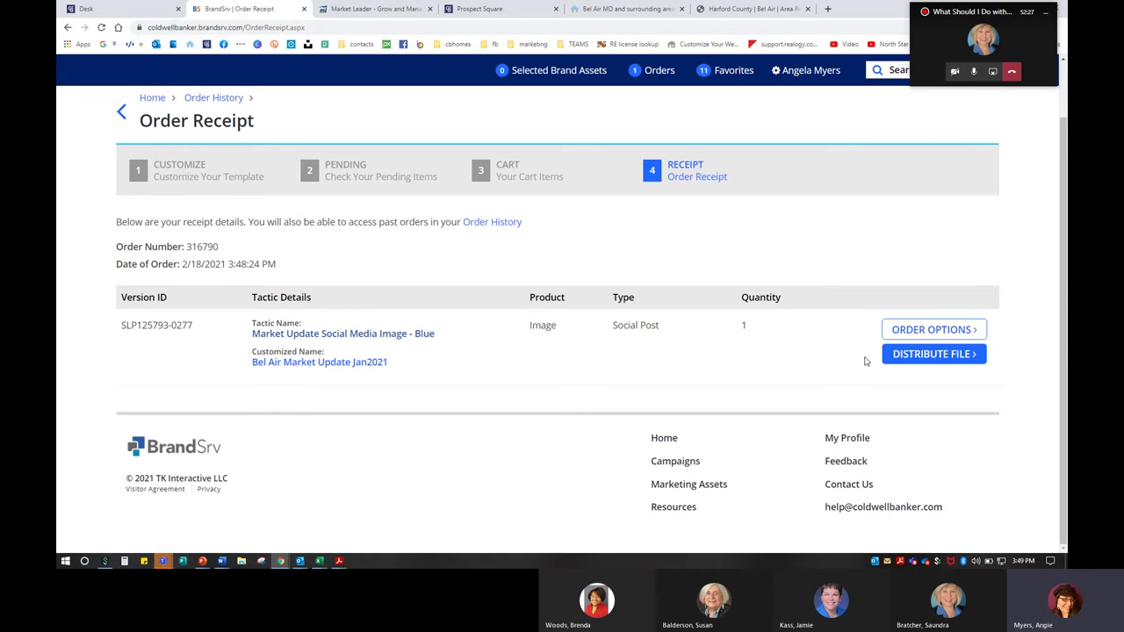
click(916, 358)
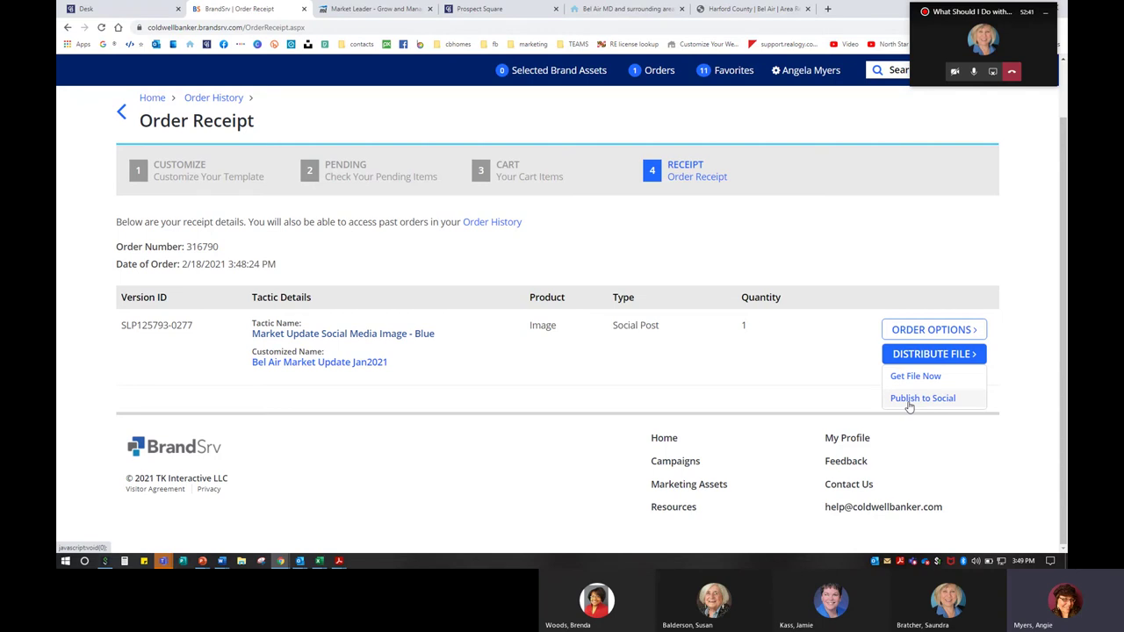
click(910, 403)
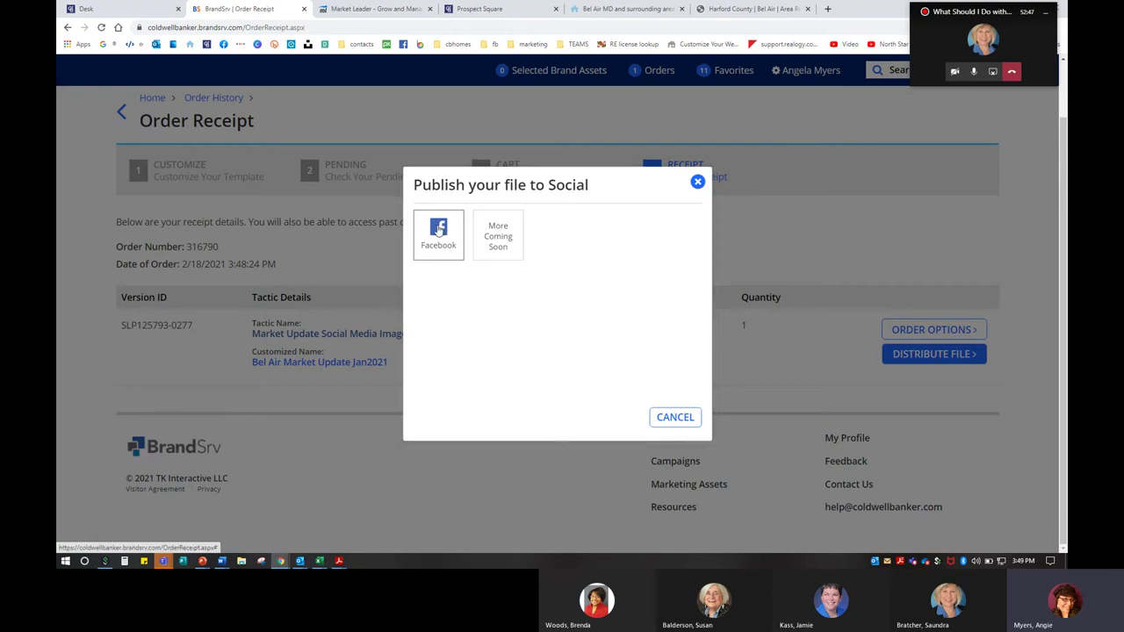
scroll(555, 406, up, 1)
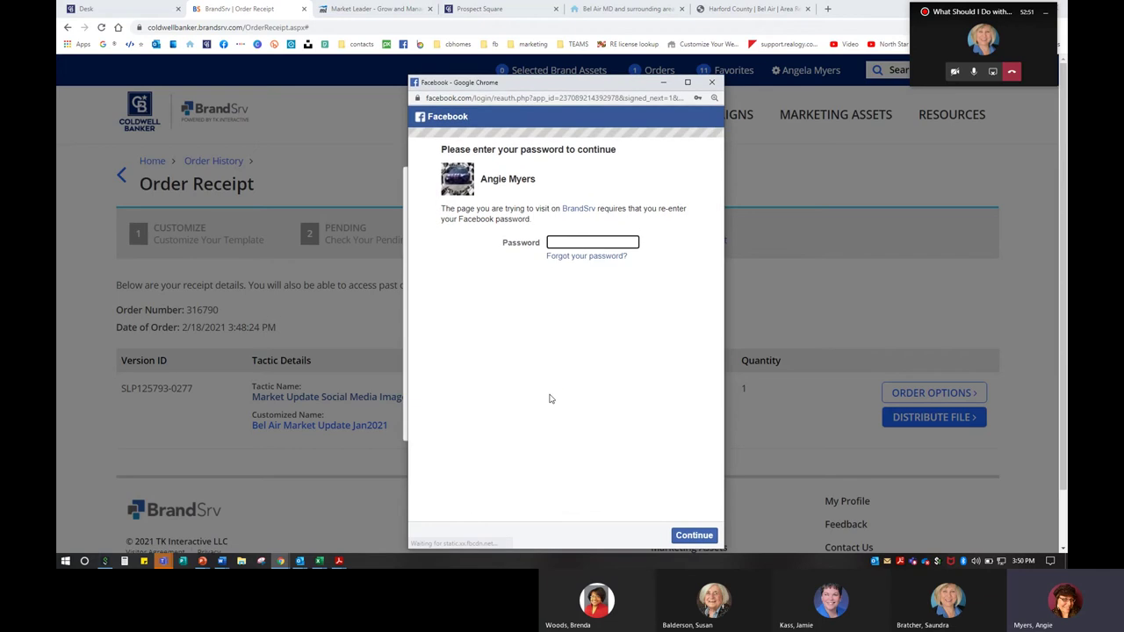
text(•••)
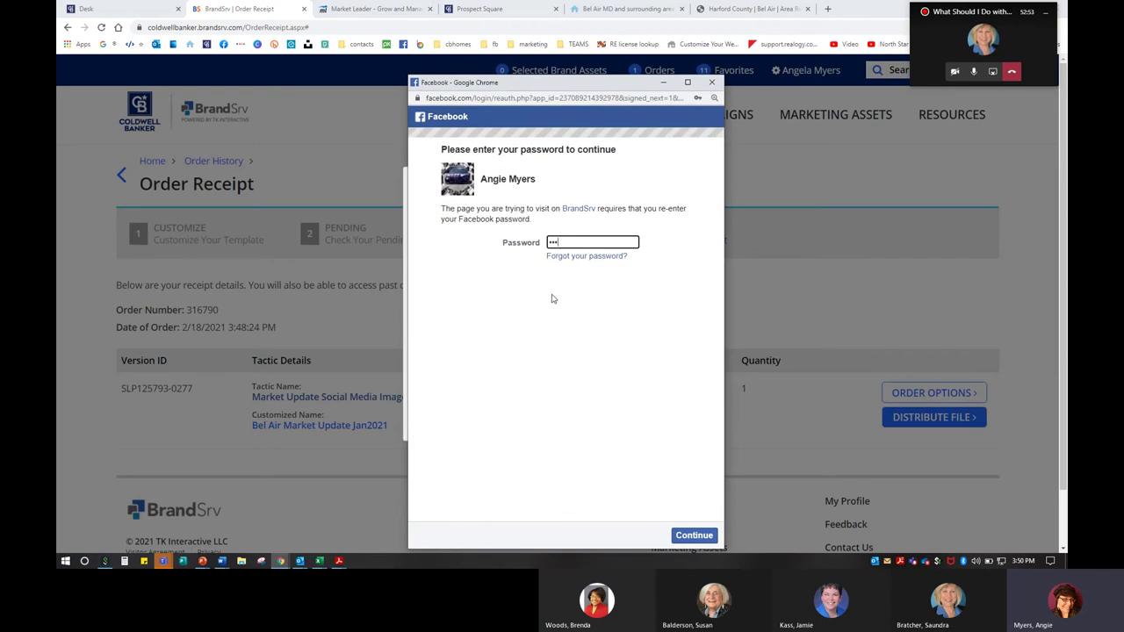
text(••••••••)
key(Return)
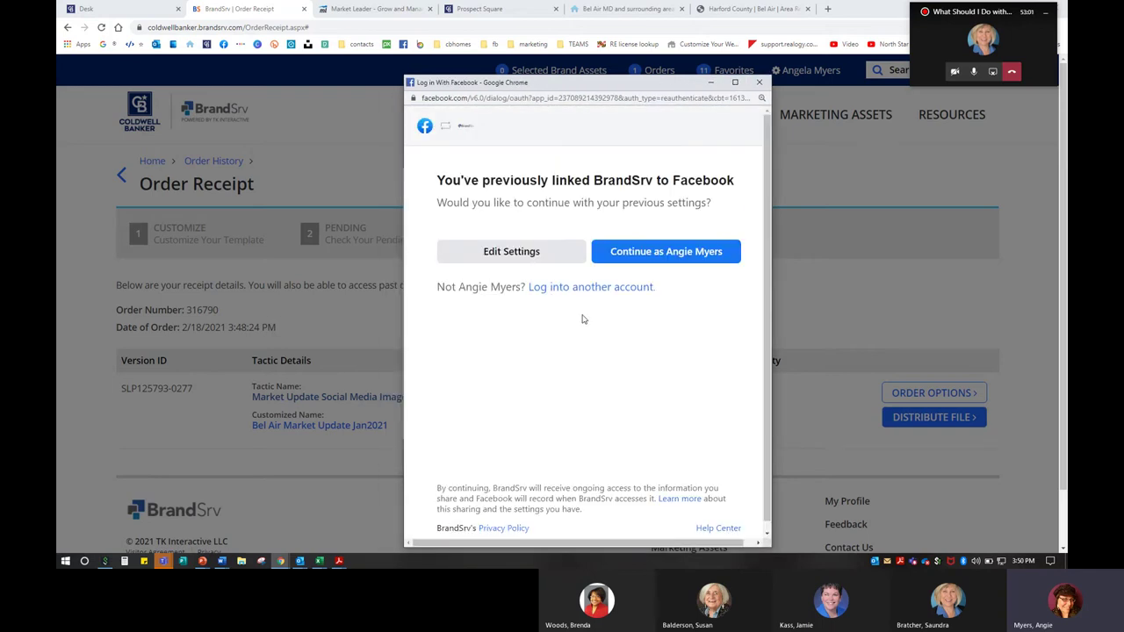
click(662, 255)
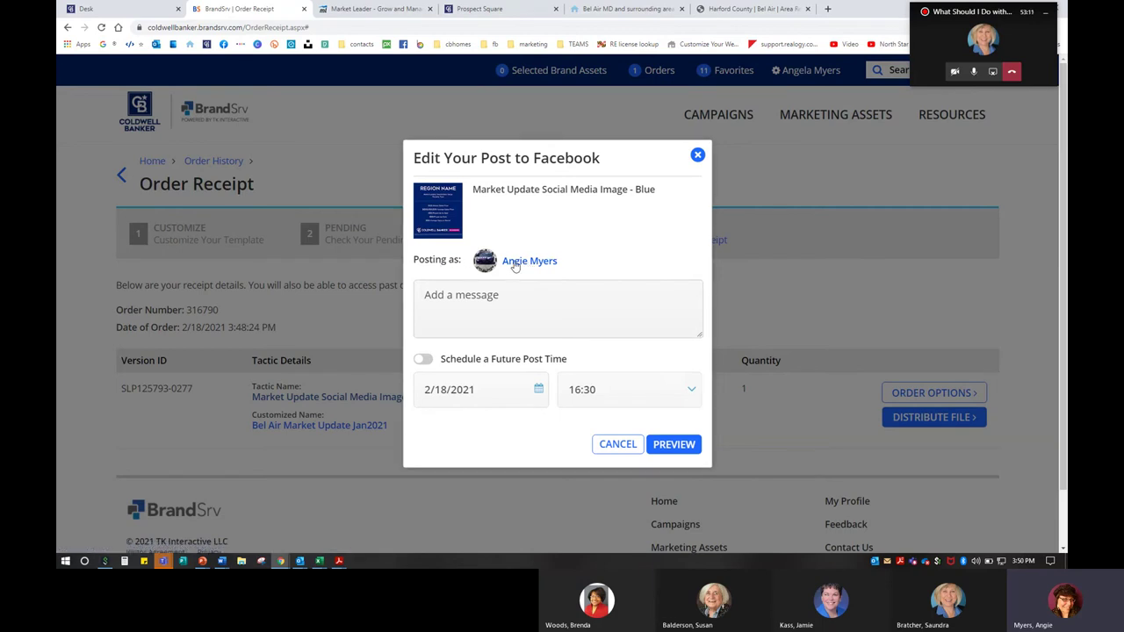
Step: Enable scheduling, preview the Facebook post, then return to the Publish to Social choices
click(424, 360)
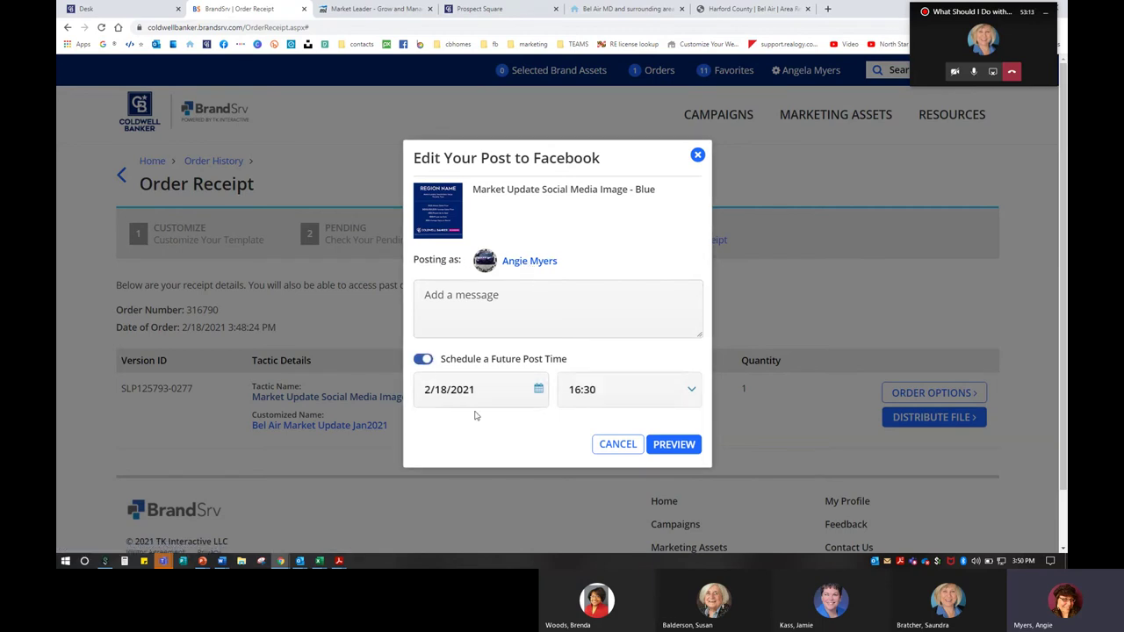
click(474, 295)
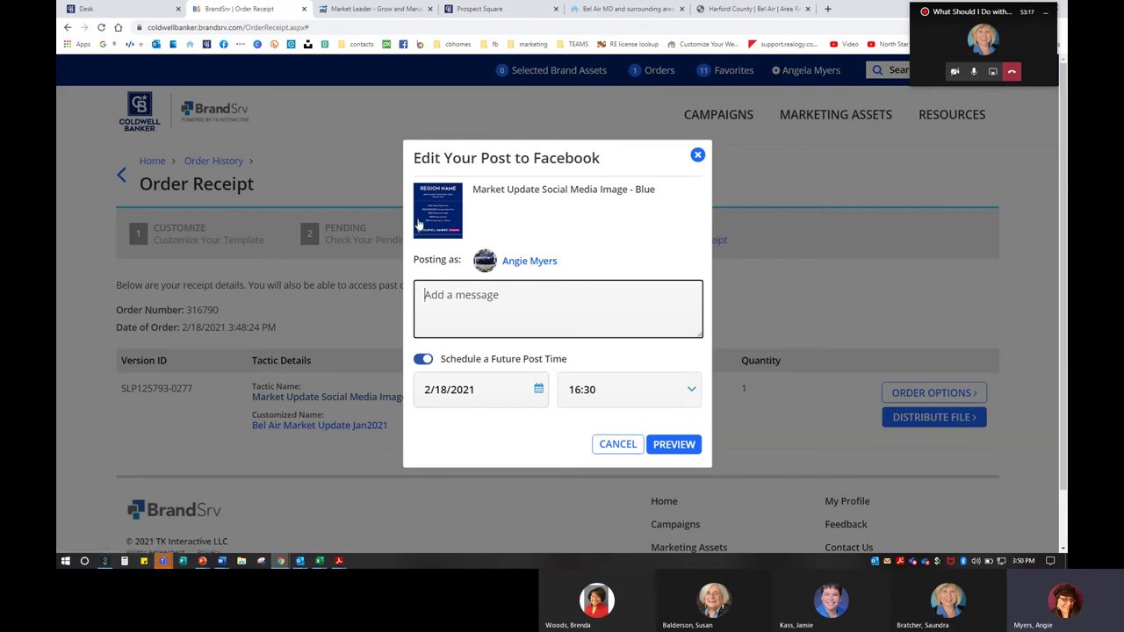
click(664, 461)
click(674, 447)
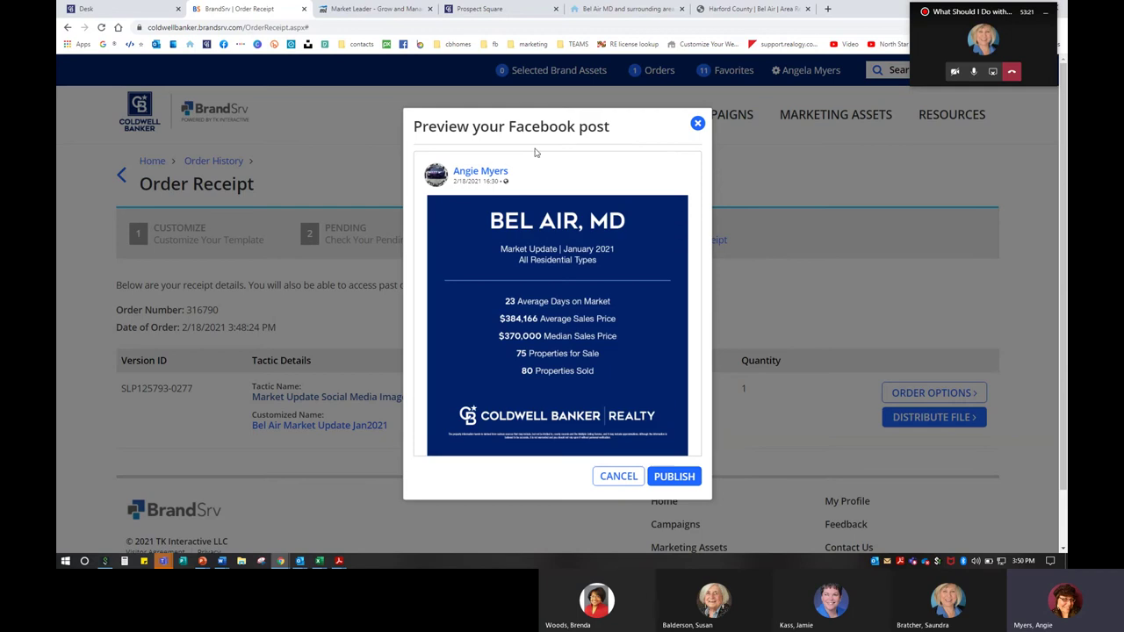
click(698, 123)
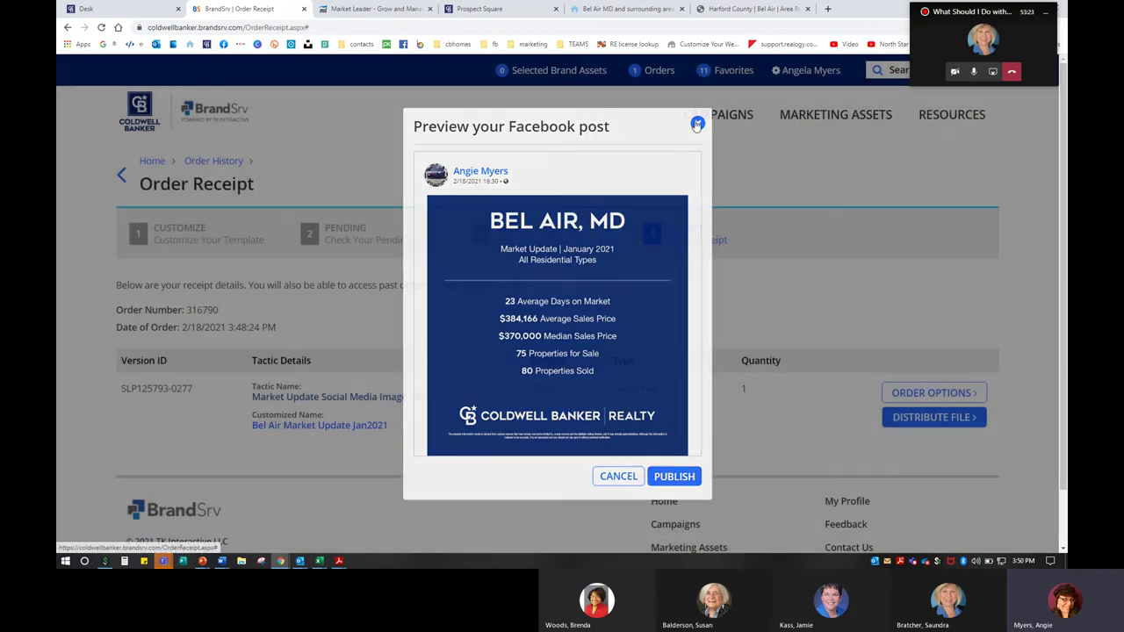
click(919, 419)
click(914, 460)
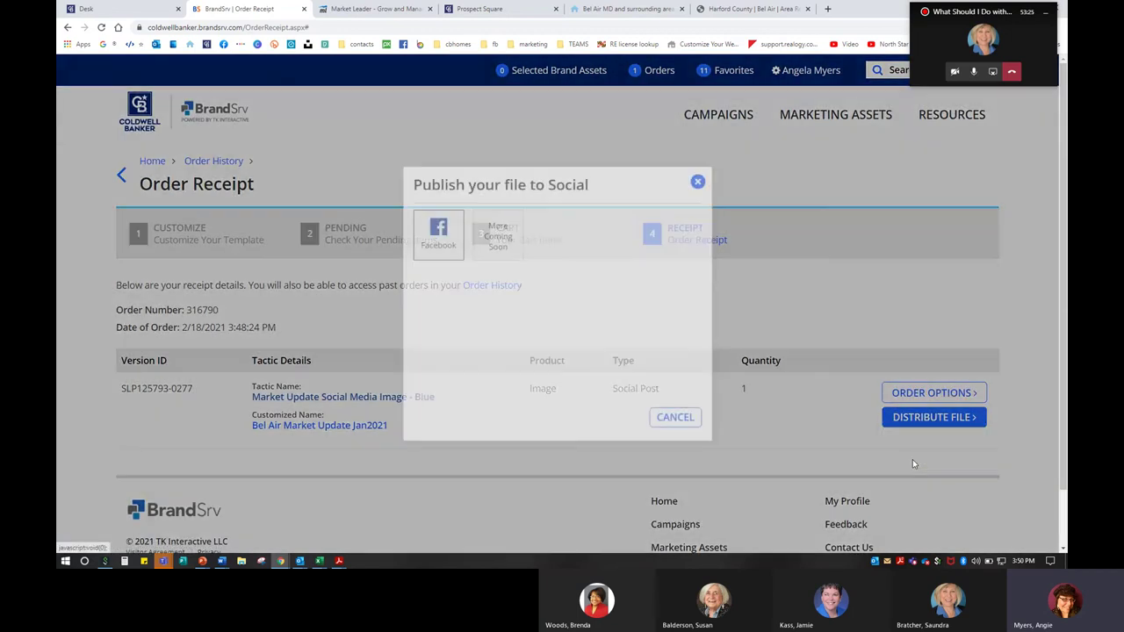
Step: Choose Facebook as the publishing destination and open its page-access settings
click(451, 236)
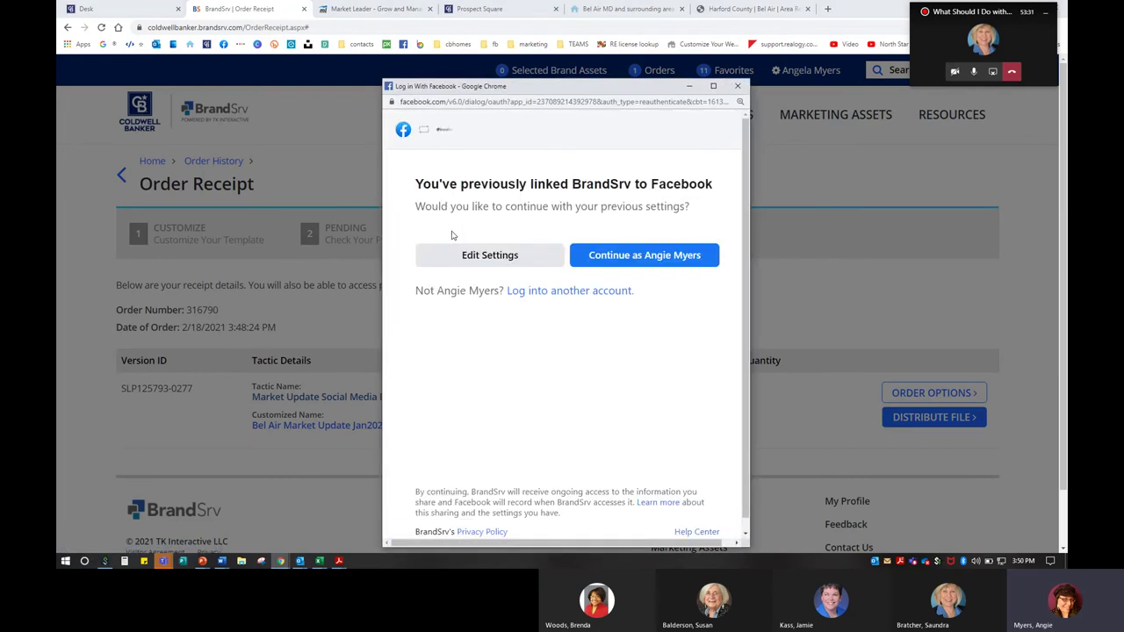
click(484, 254)
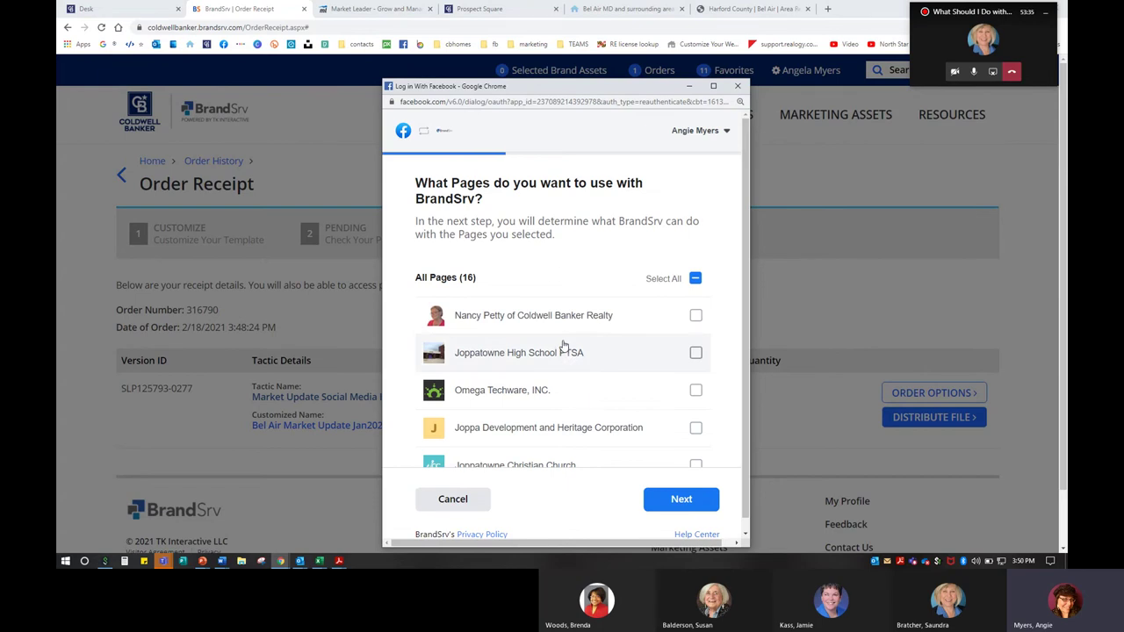
scroll(564, 345, down, 3)
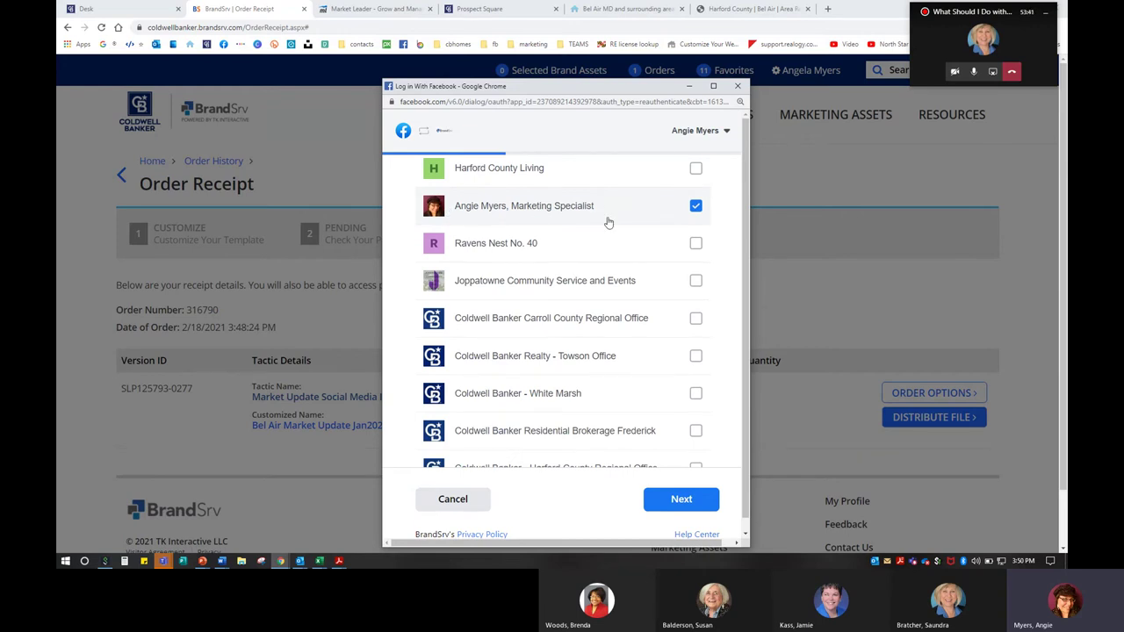
scroll(603, 313, up, 6)
Step: Limit BrandSrv to the agent's own marketing page and grant all requested permissions
click(695, 279)
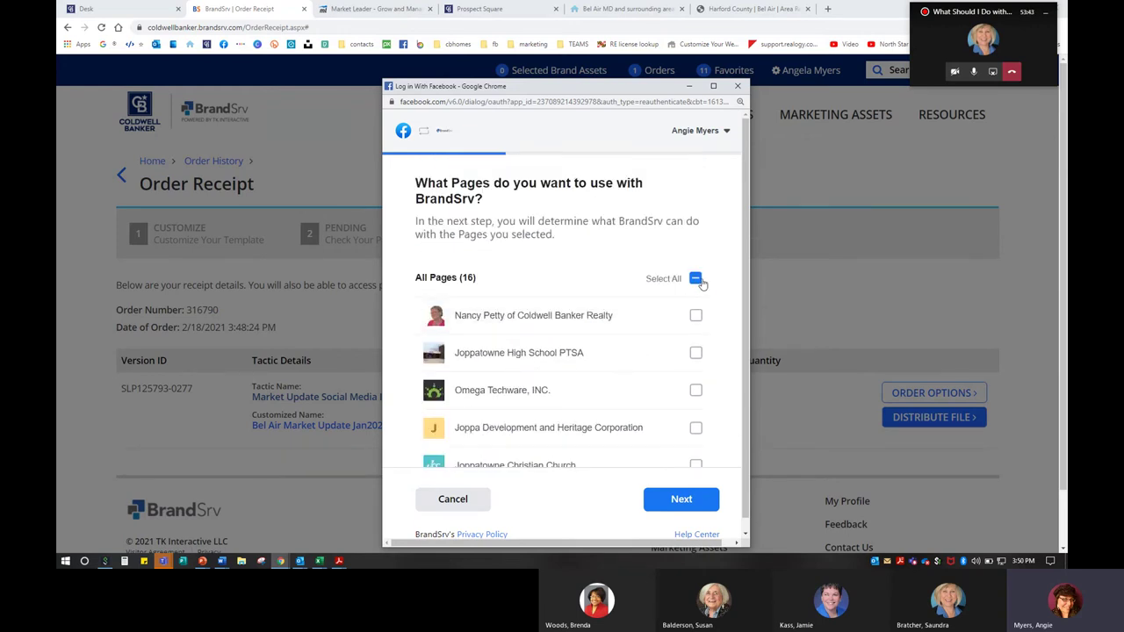
click(695, 280)
scroll(648, 329, down, 4)
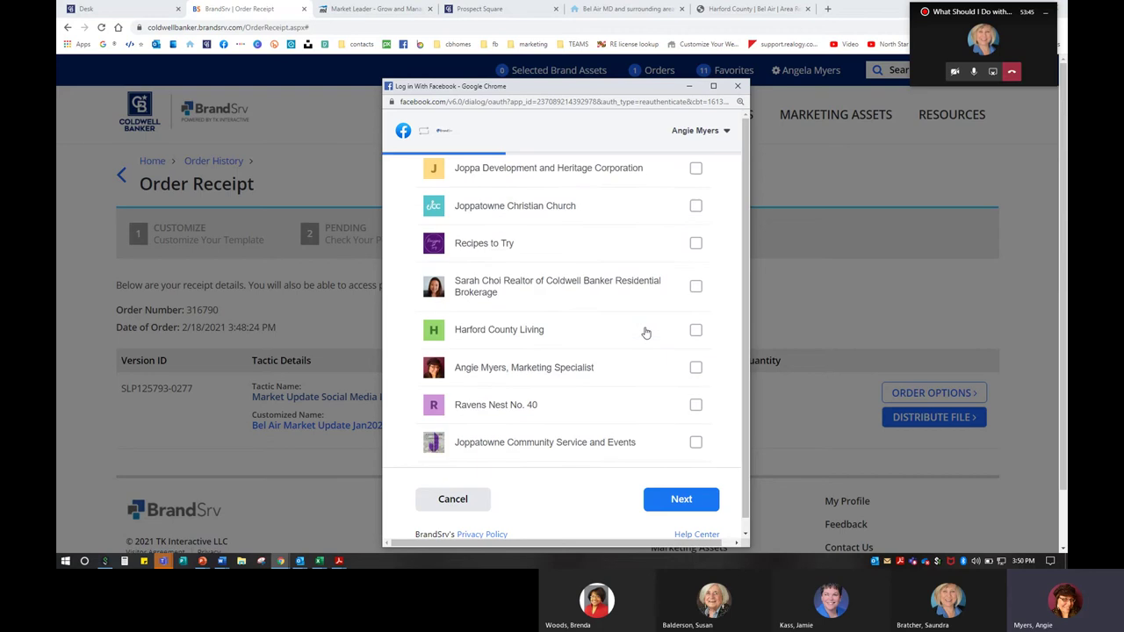
click(643, 325)
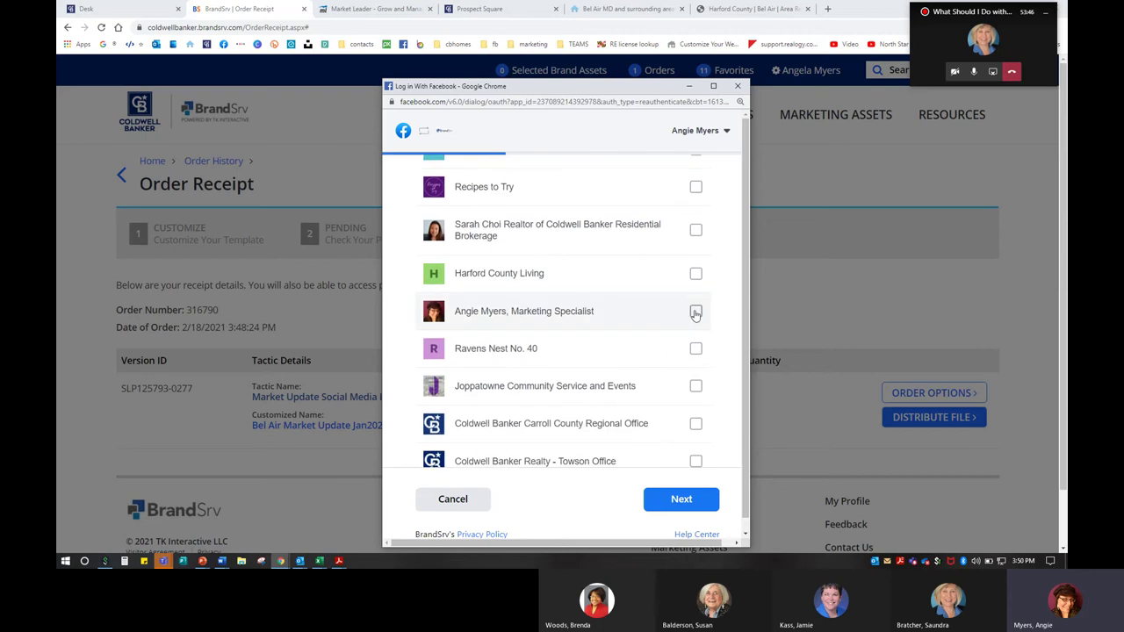
click(673, 500)
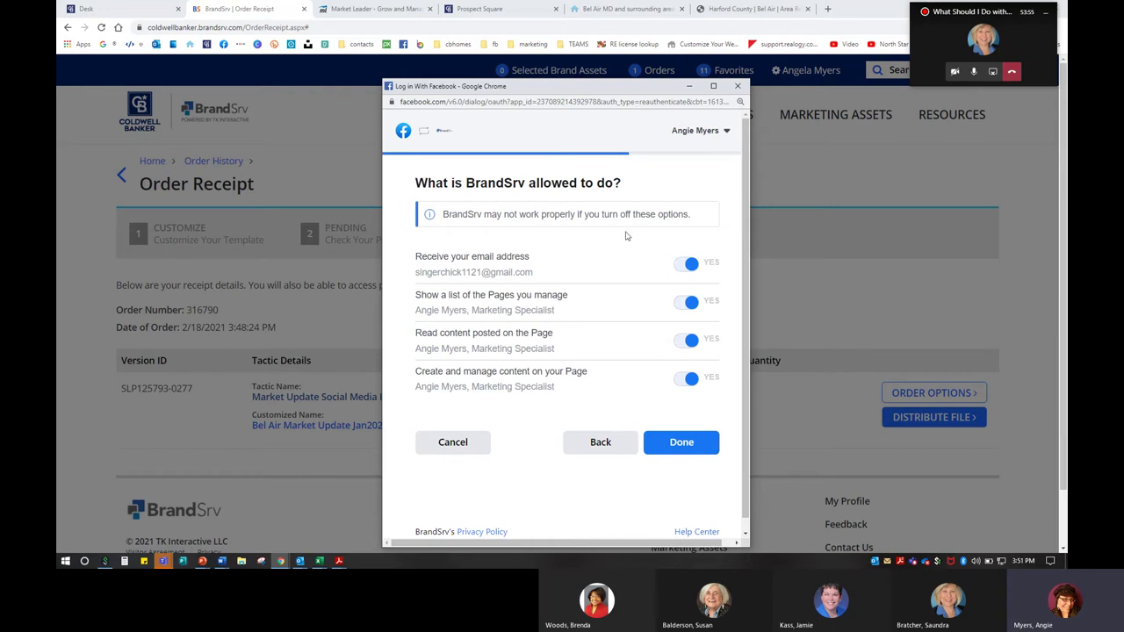
click(684, 446)
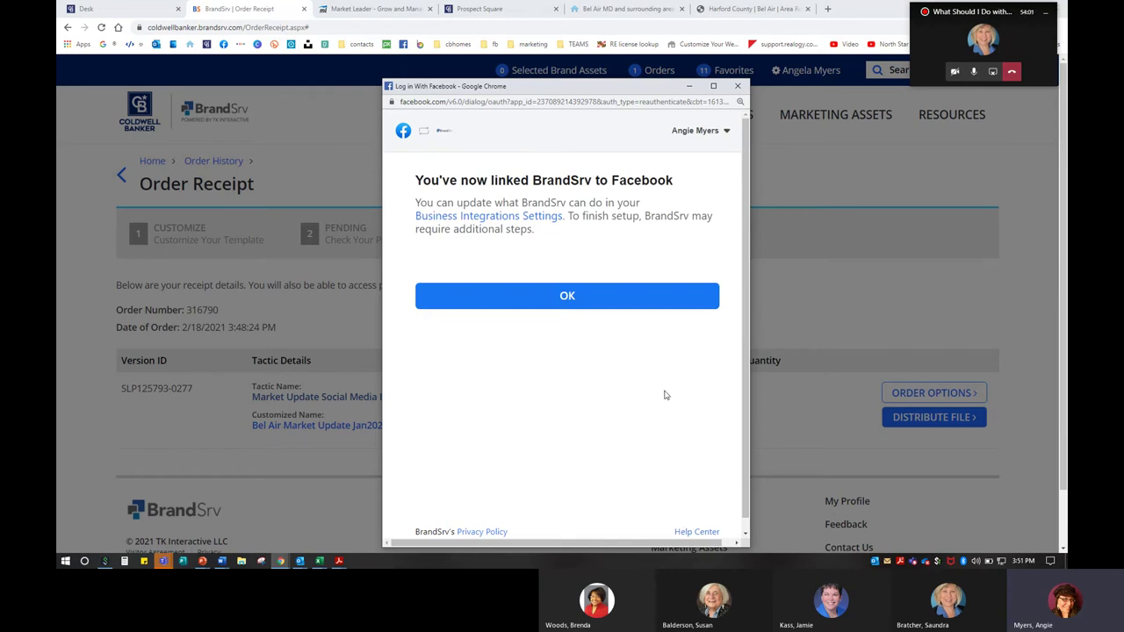
click(596, 305)
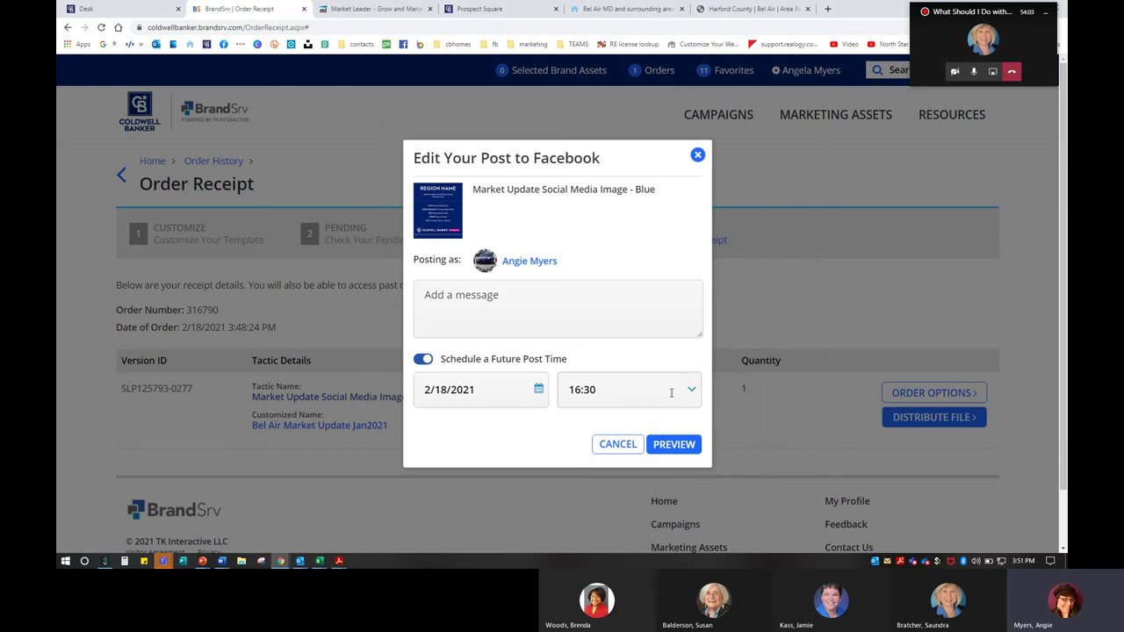
Step: Write the caption 'See what's happening in the Bel Air real estate market!'
click(527, 316)
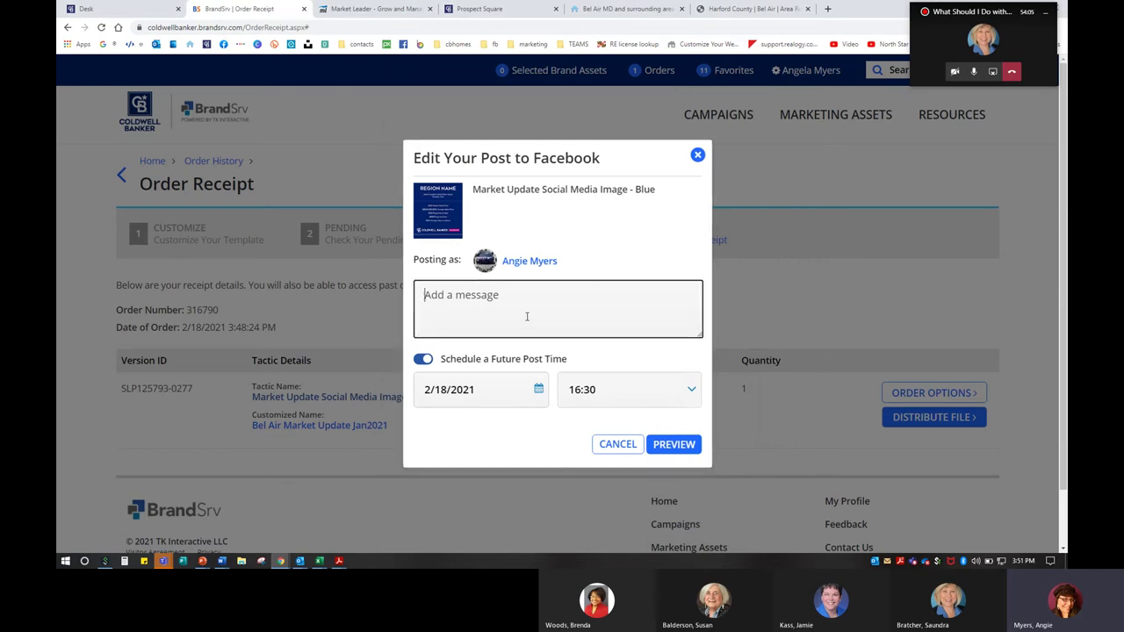
text(kdfksdjflkasjklfa)
key(BackSpace)
key(BackSpace)
key(BackSpace)
key(BackSpace)
key(BackSpace)
key(BackSpace)
key(BackSpace)
key(BackSpace)
key(BackSpace)
key(BackSpace)
key(BackSpace)
key(BackSpace)
key(BackSpace)
key(BackSpace)
key(BackSpace)
text(See what)
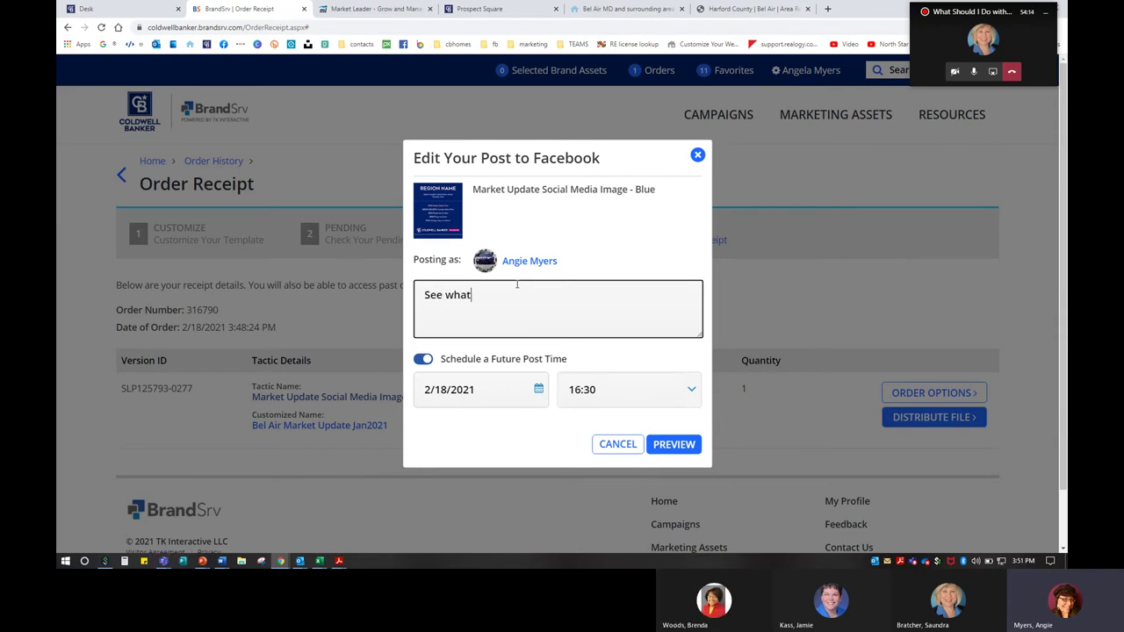
text('s happening in the Ble a)
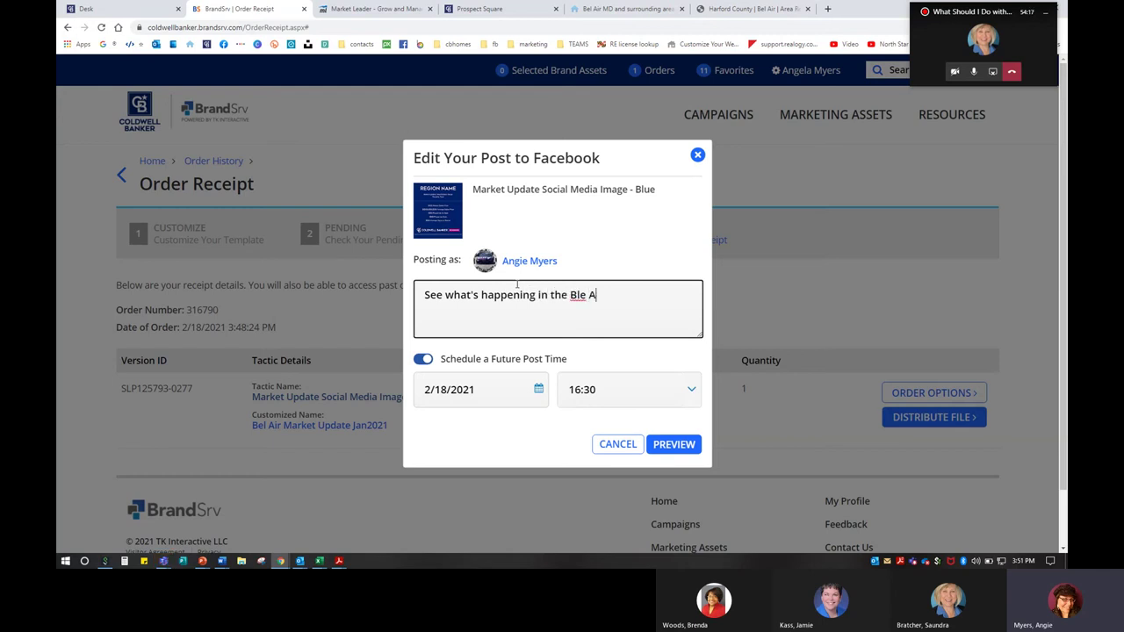
key(BackSpace)
key(BackSpace)
key(BackSpace)
key(BackSpace)
text(el Air real estate marekt)
key(BackSpace)
key(BackSpace)
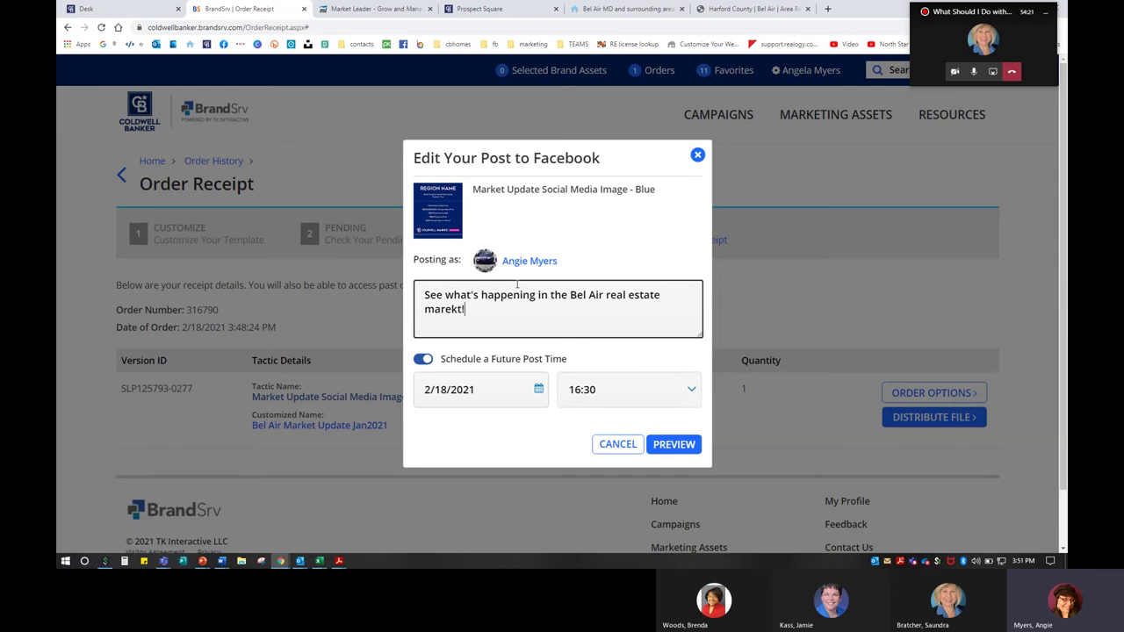
text(ket!)
Step: Schedule the post for 2/18/2021 at 18:00, preview it, and publish to Facebook
click(538, 389)
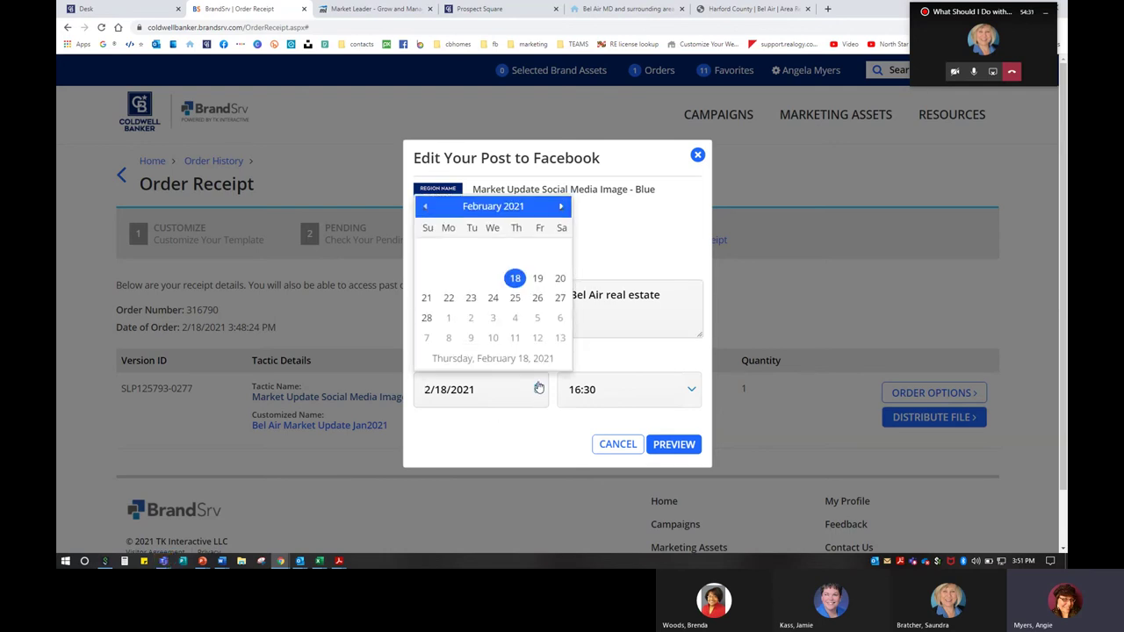
click(537, 278)
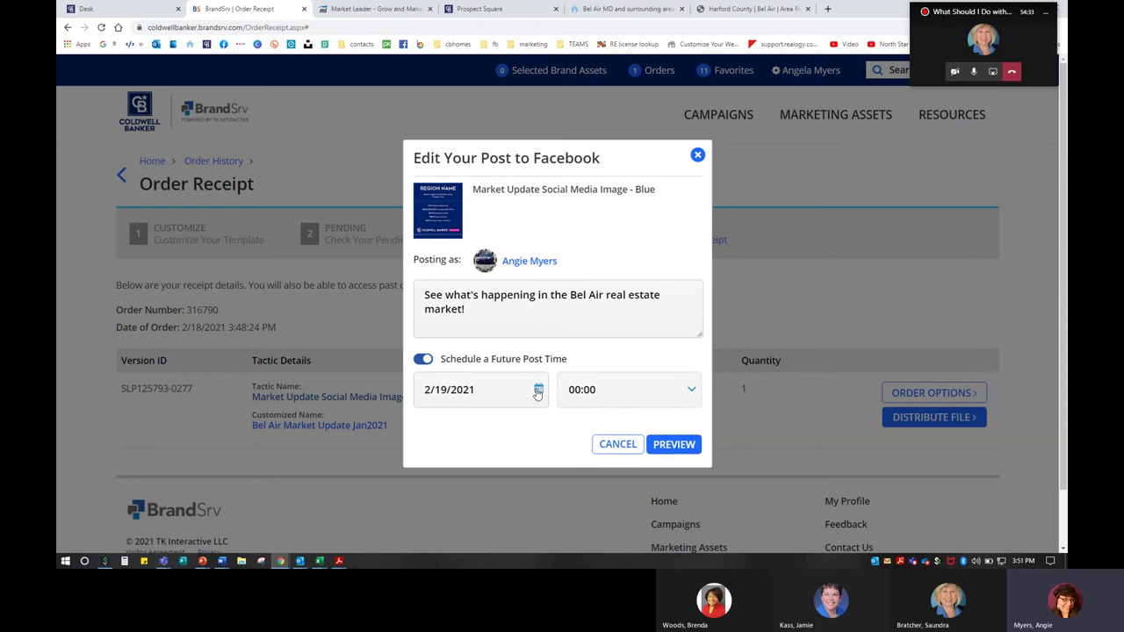
click(537, 389)
click(516, 279)
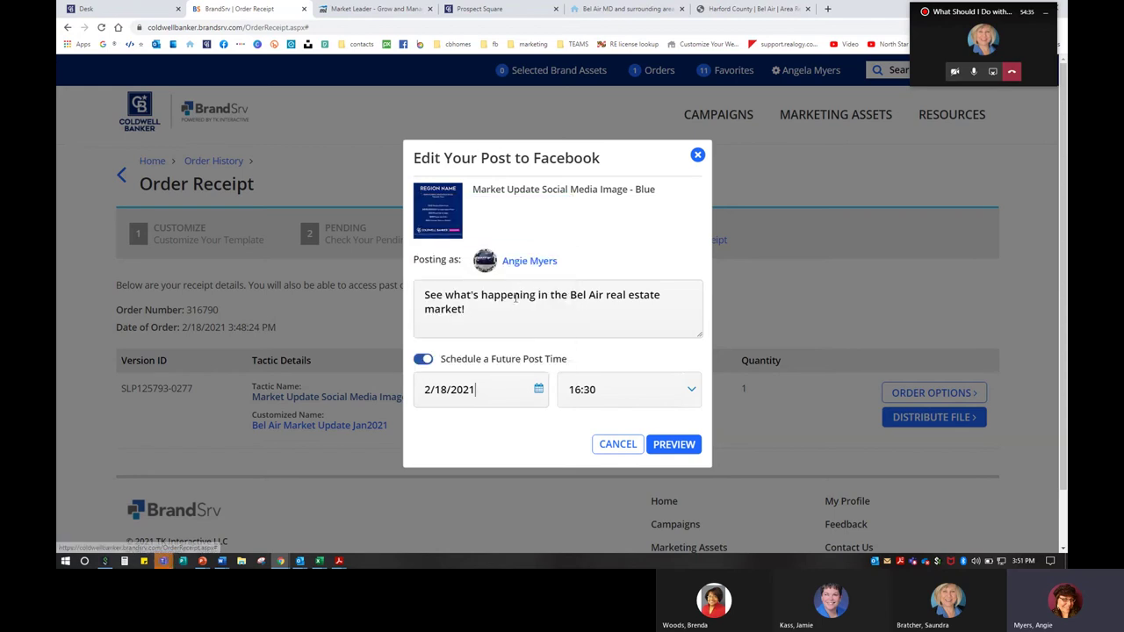
click(605, 397)
click(691, 390)
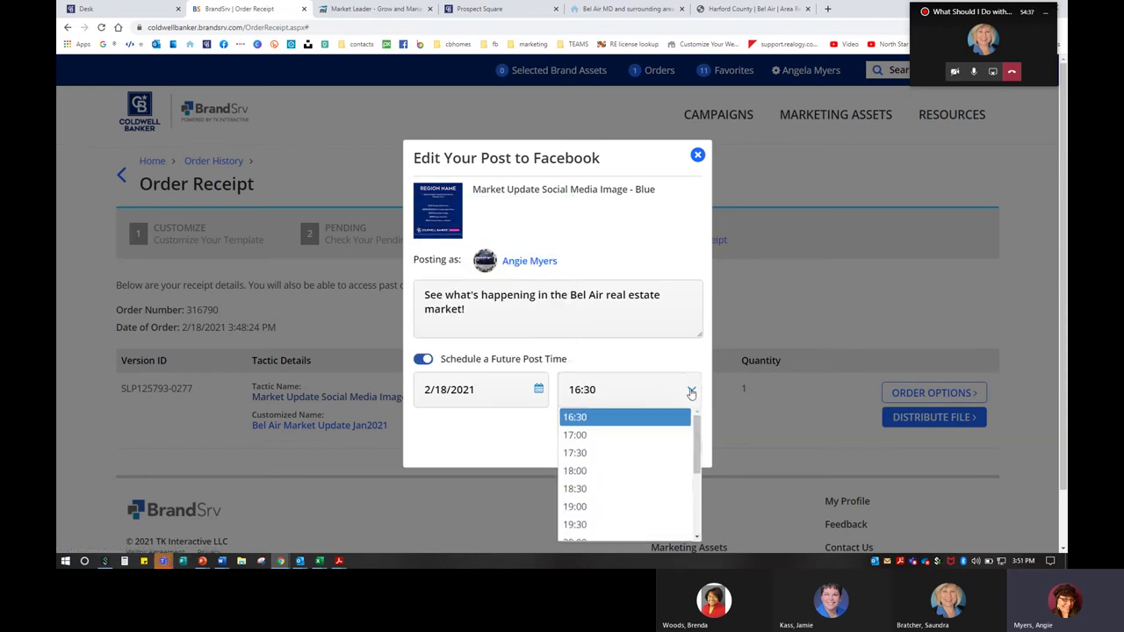
click(630, 474)
click(676, 448)
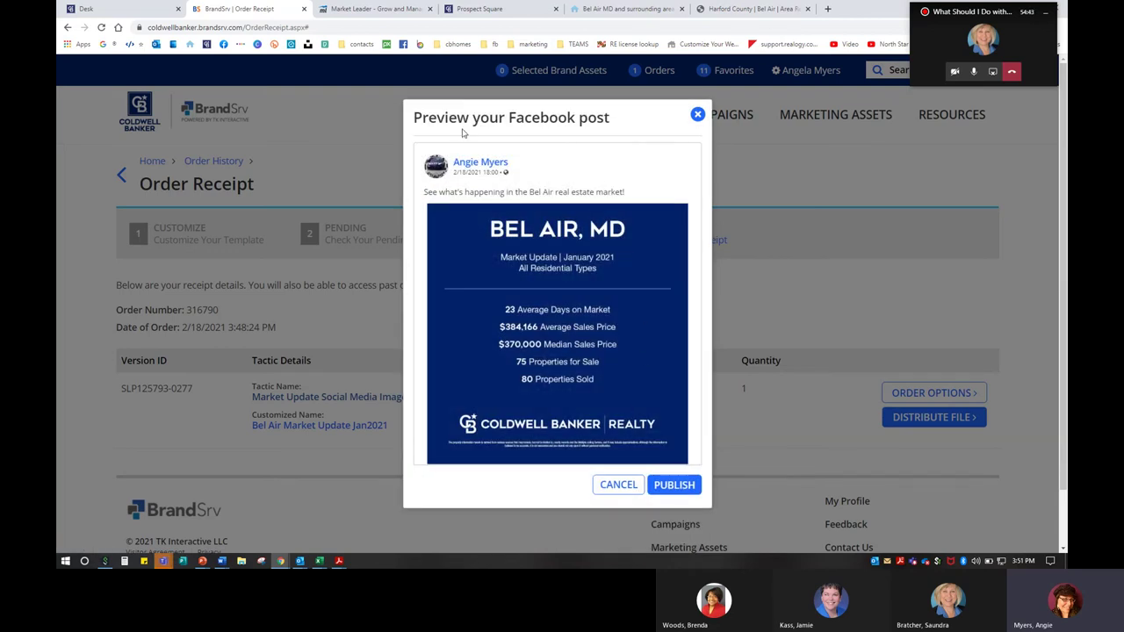
click(684, 492)
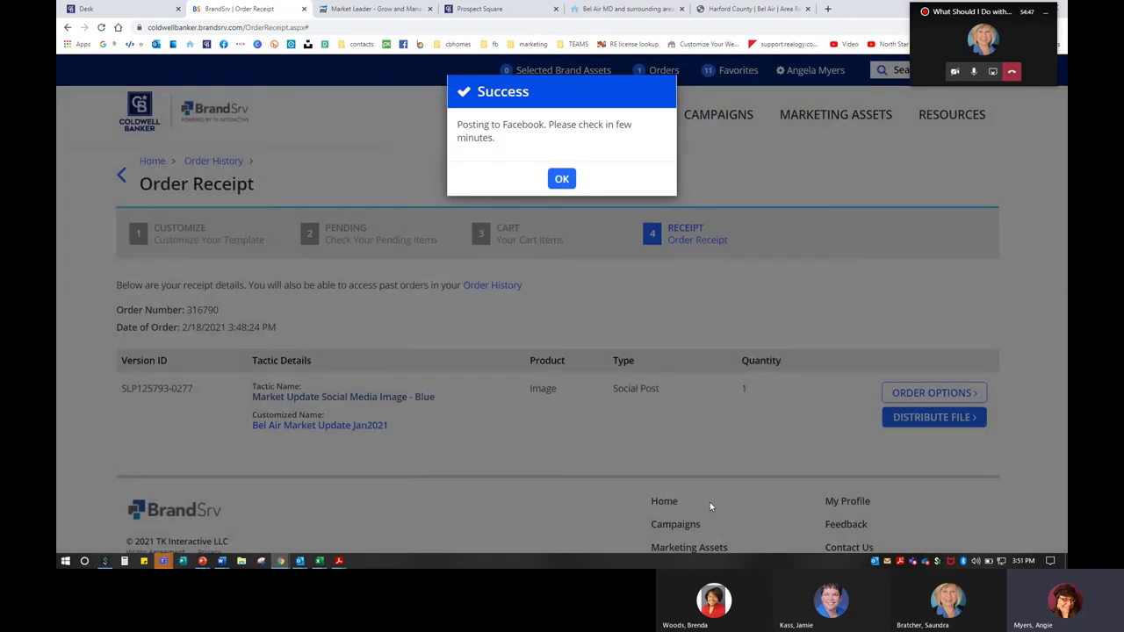
Step: Dismiss the success message and switch to the Bel Air 21014, 21015 community page
click(561, 178)
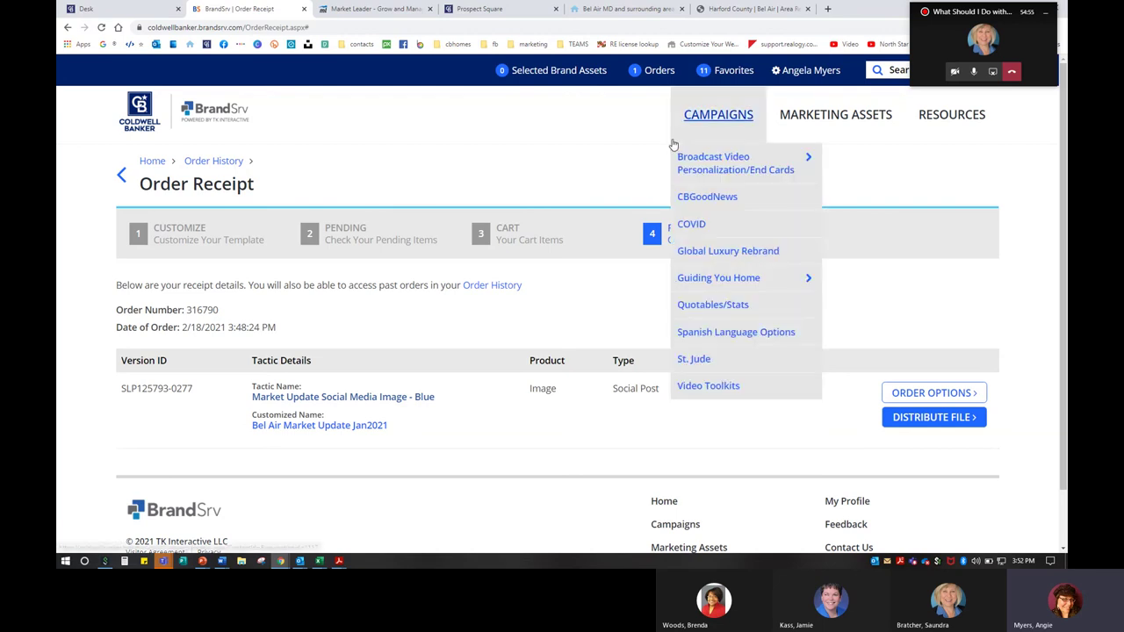
click(750, 10)
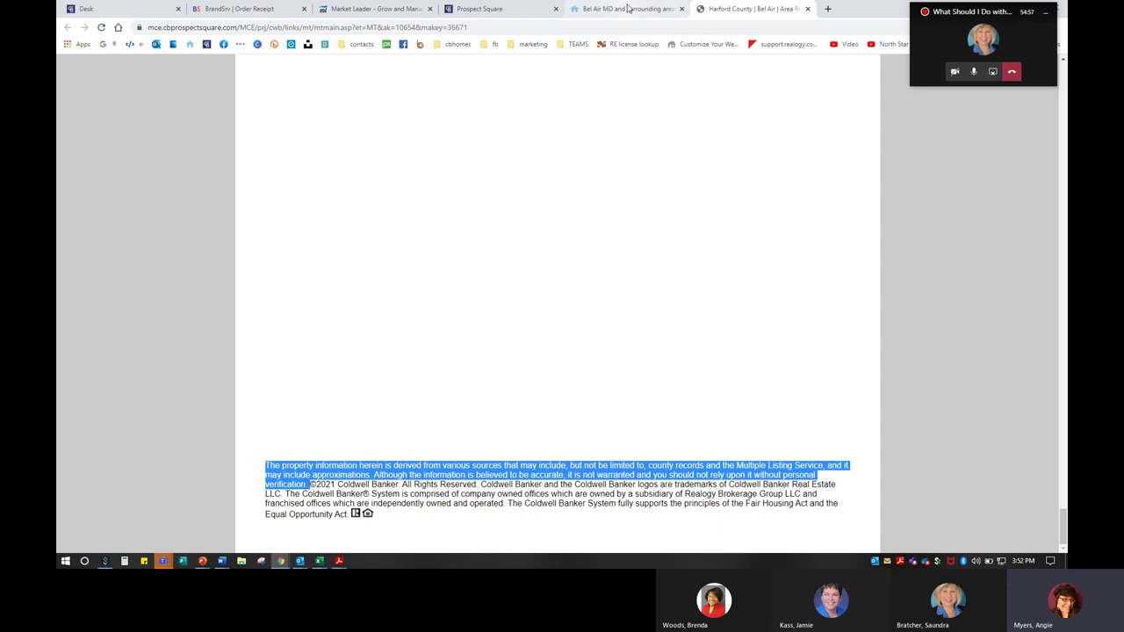
click(246, 10)
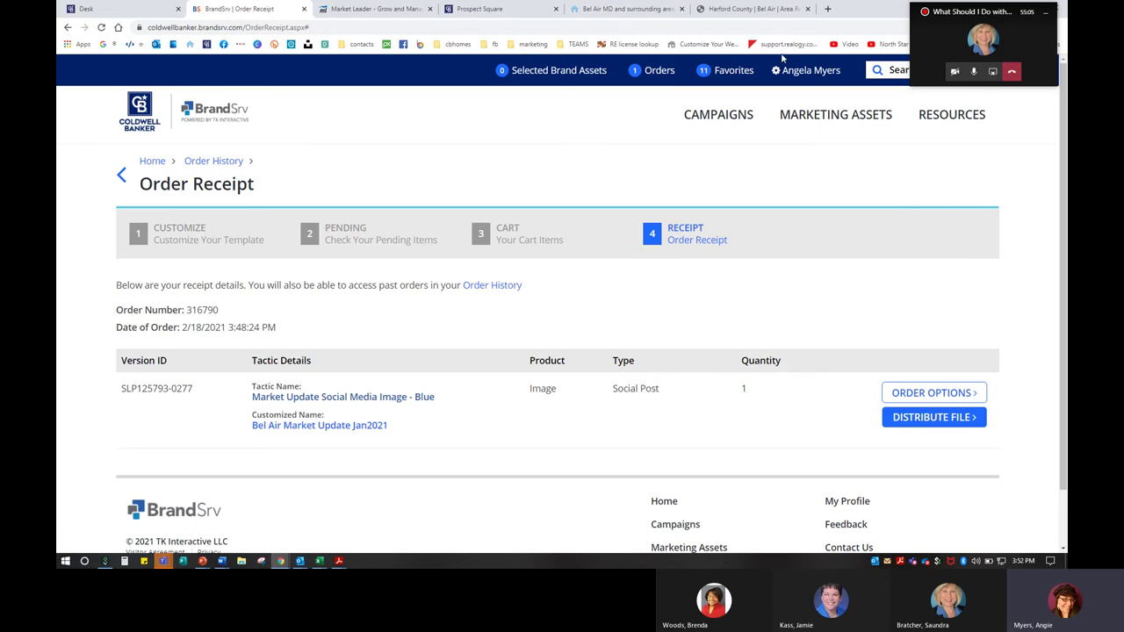
mouse_move(756, 72)
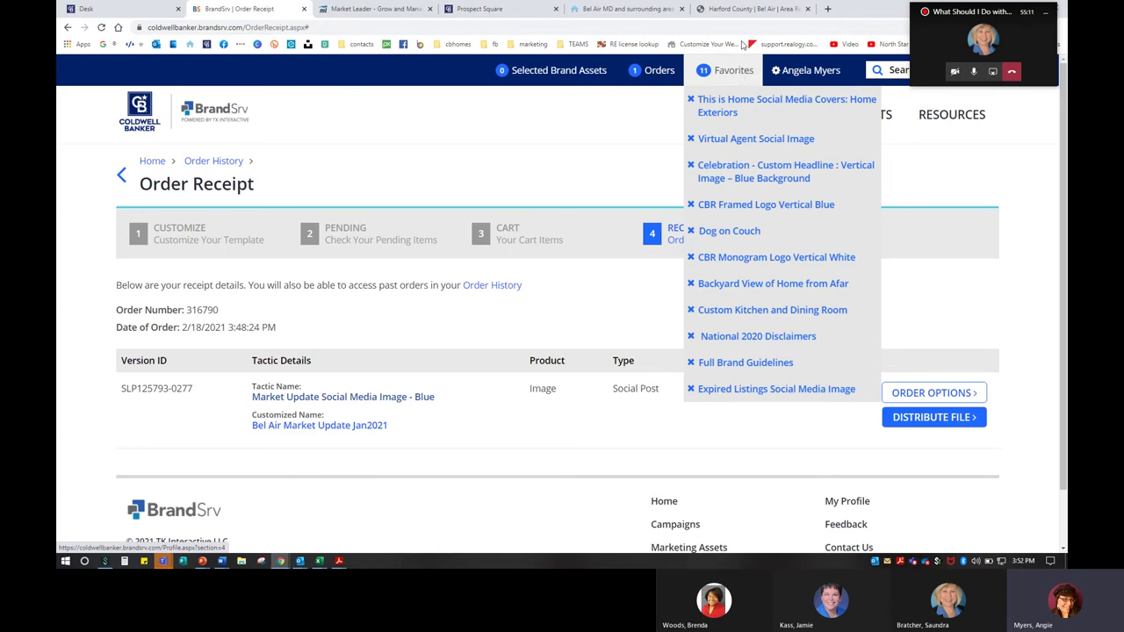
click(594, 13)
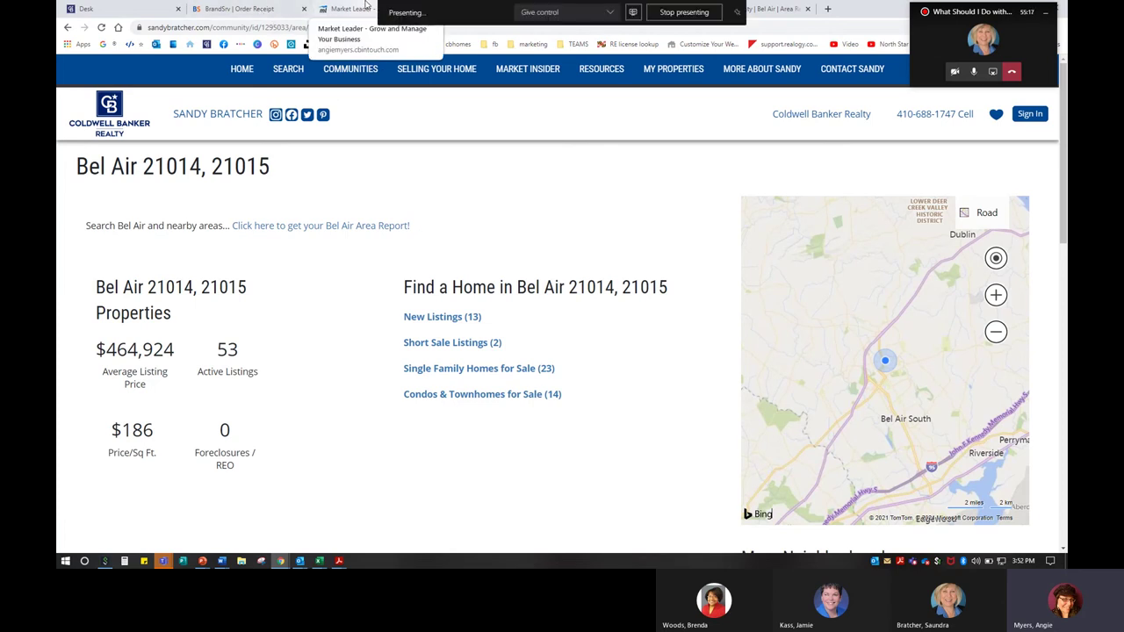
Step: Go to the CB Desk home page and scroll to its My Apps tiles
click(85, 9)
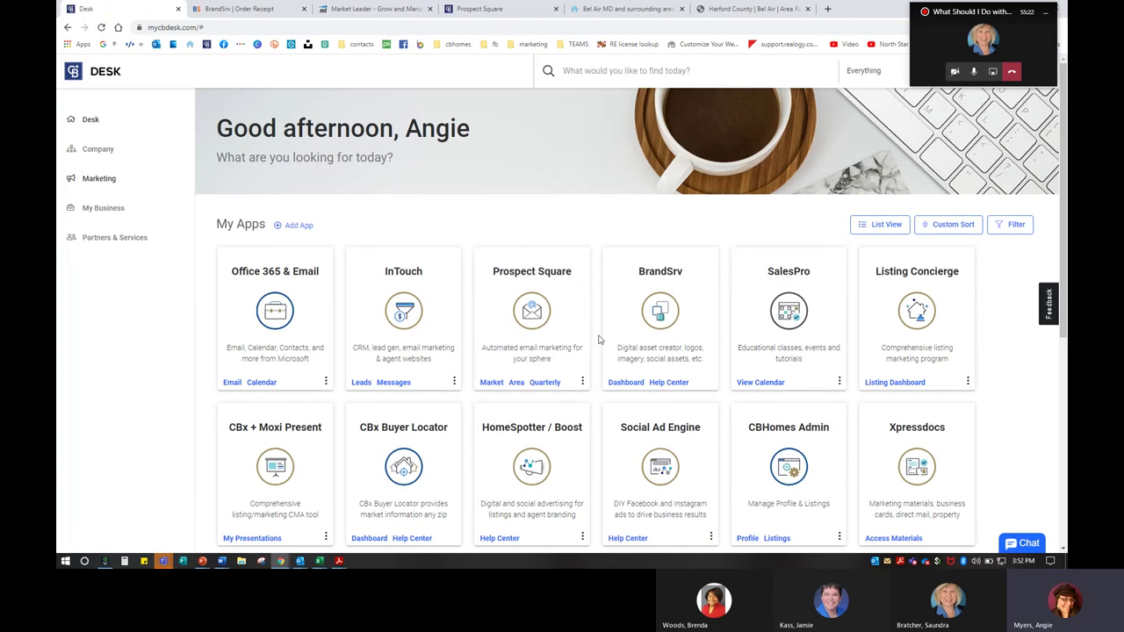
scroll(567, 328, down, 1)
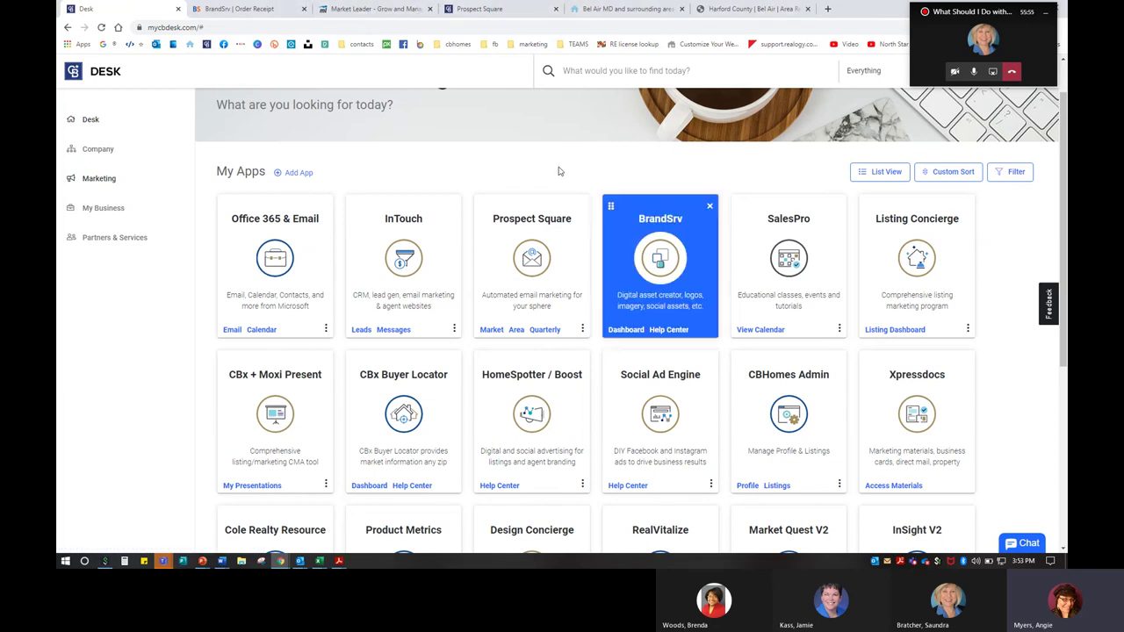
Step: Download the Market Update image as a JPG via Distribute File and open it
click(233, 9)
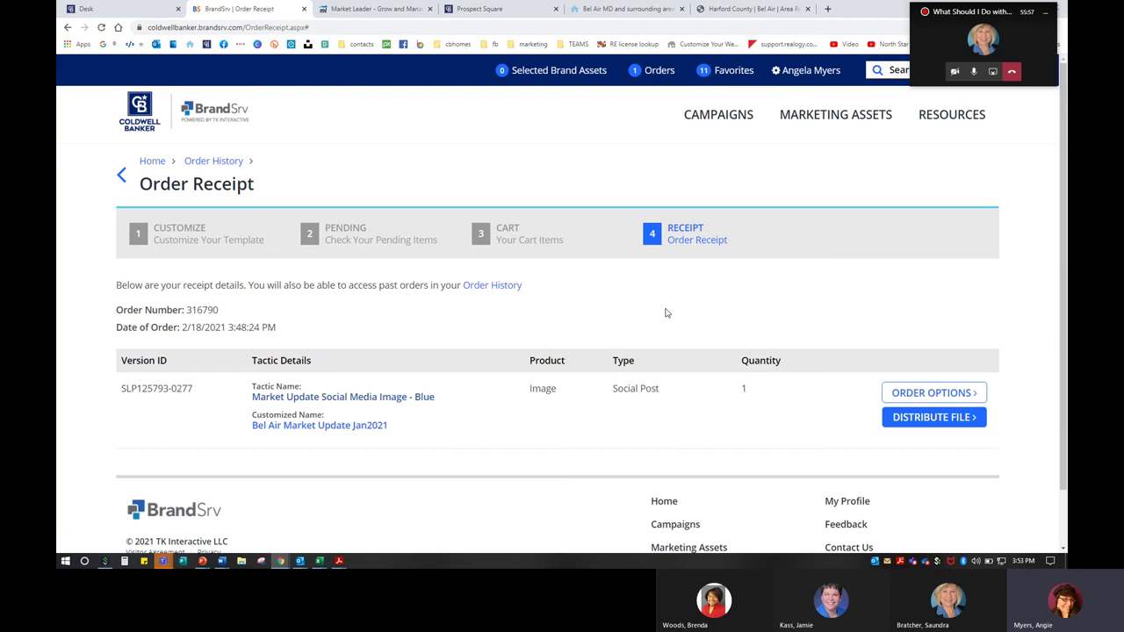
mouse_move(909, 423)
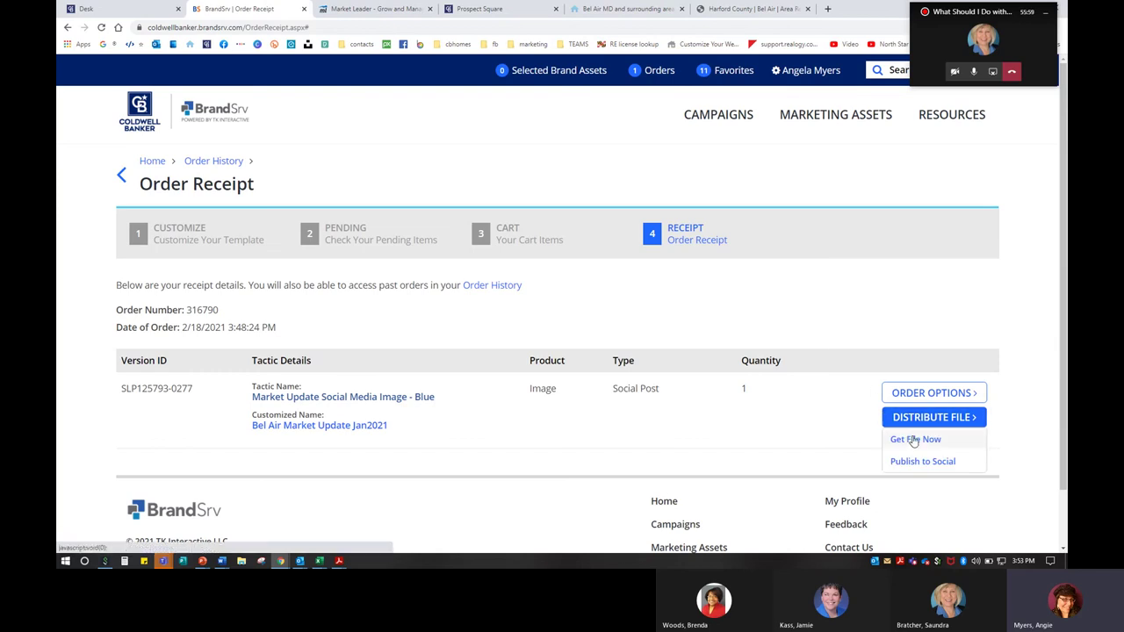
click(913, 439)
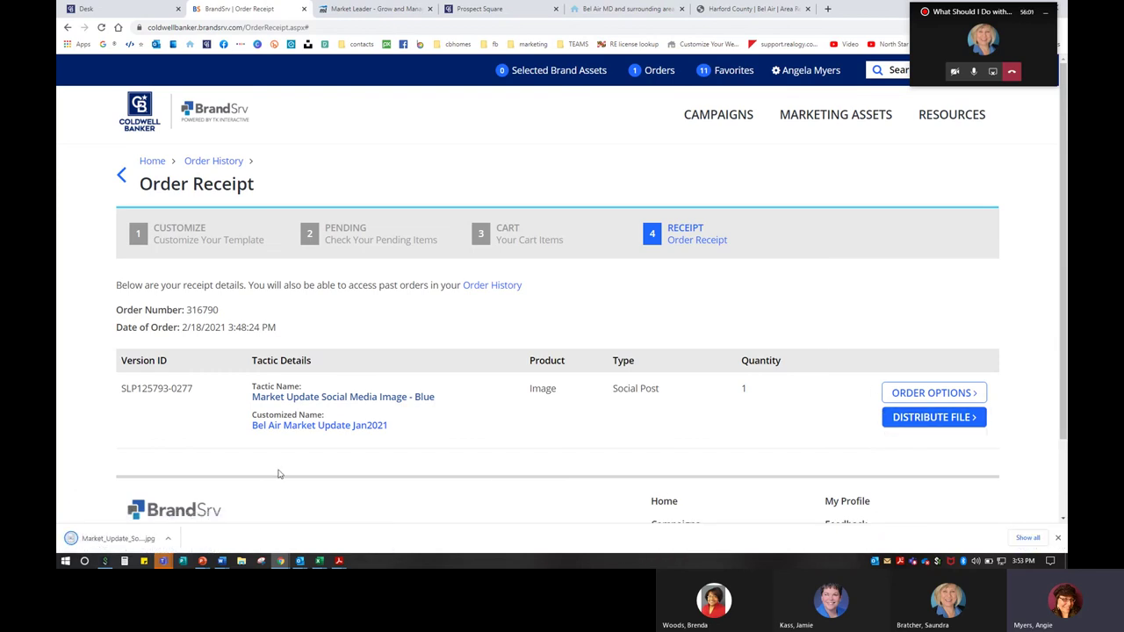
click(114, 539)
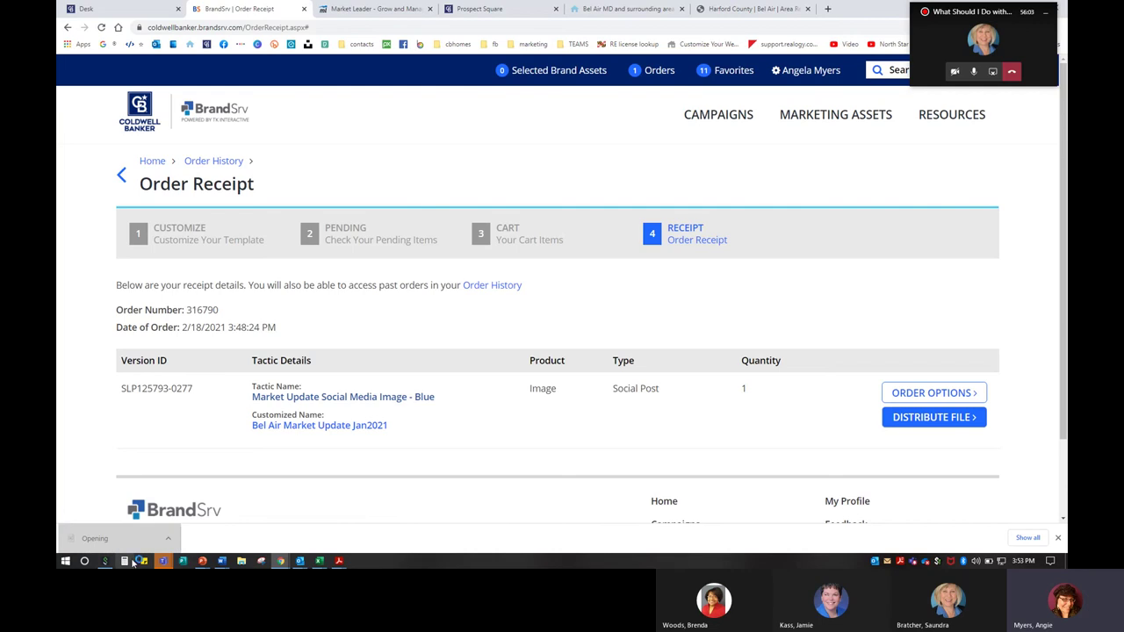